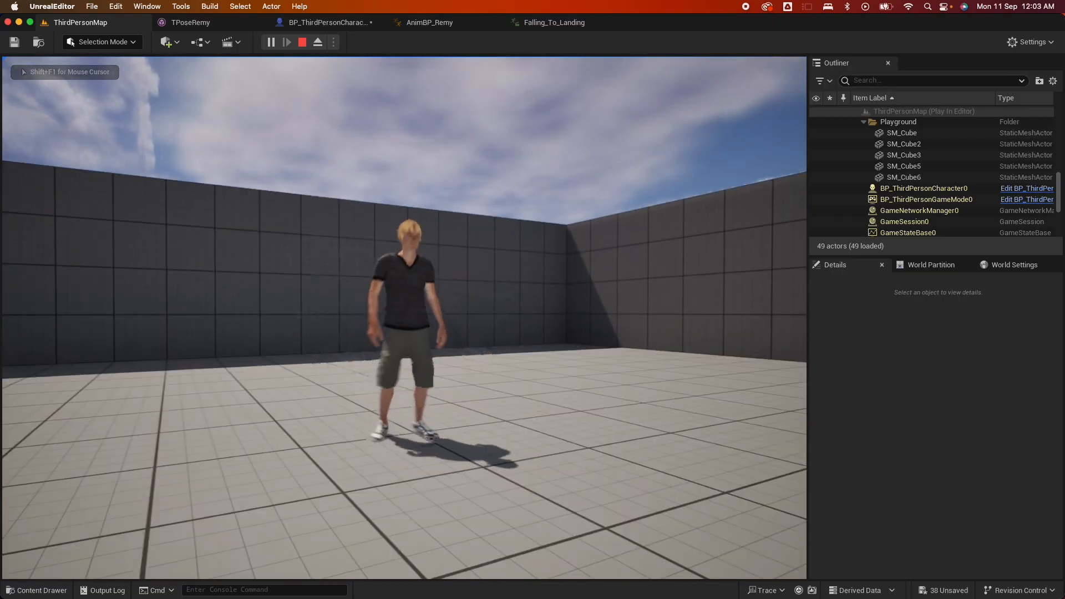
key(space)
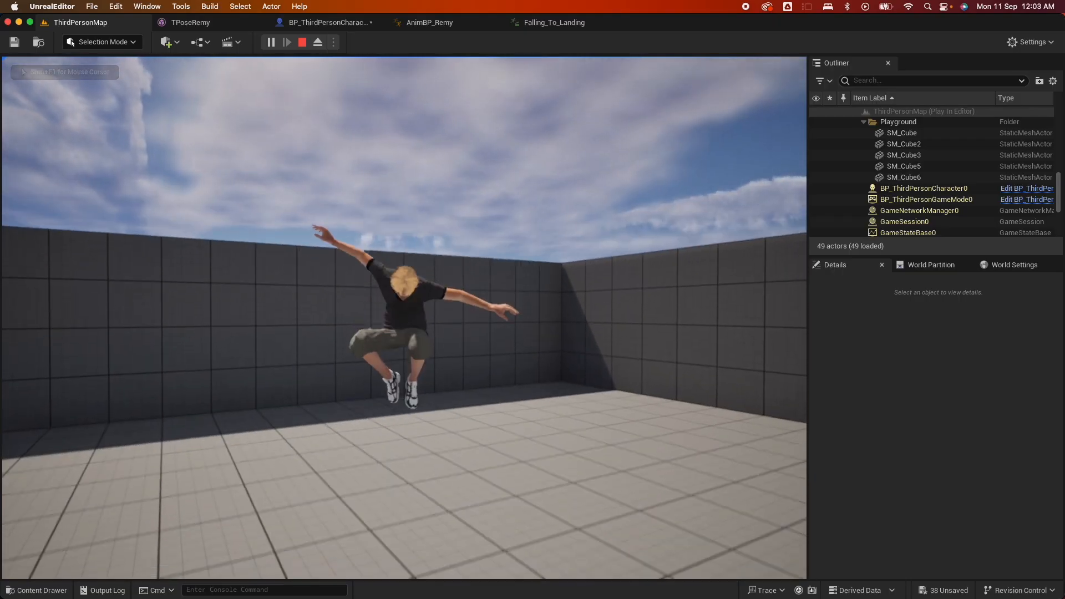
key(w)
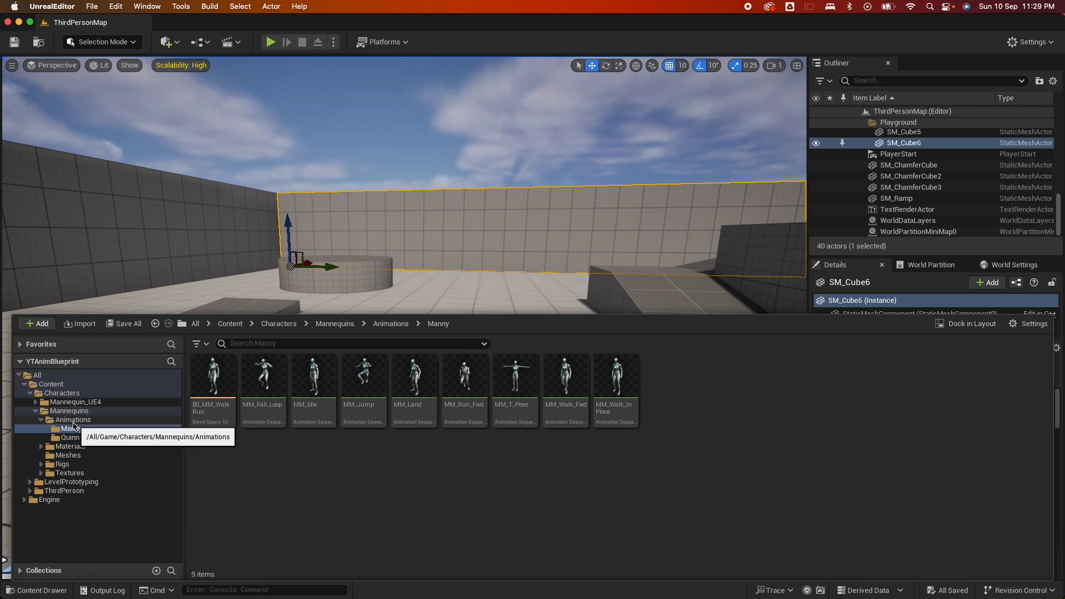
click(70, 438)
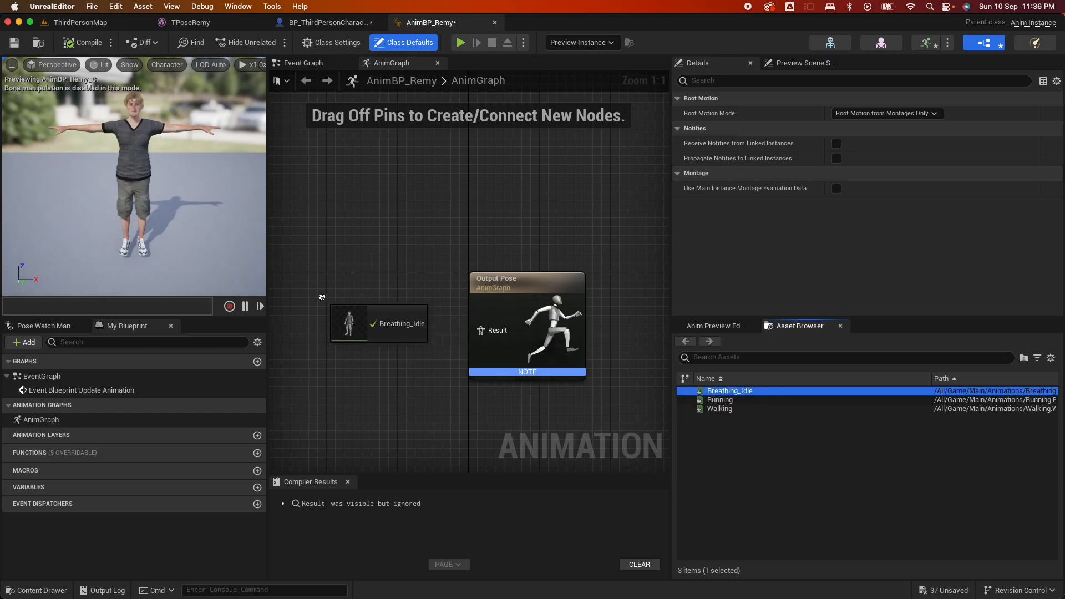
drag(322, 298, 322, 298)
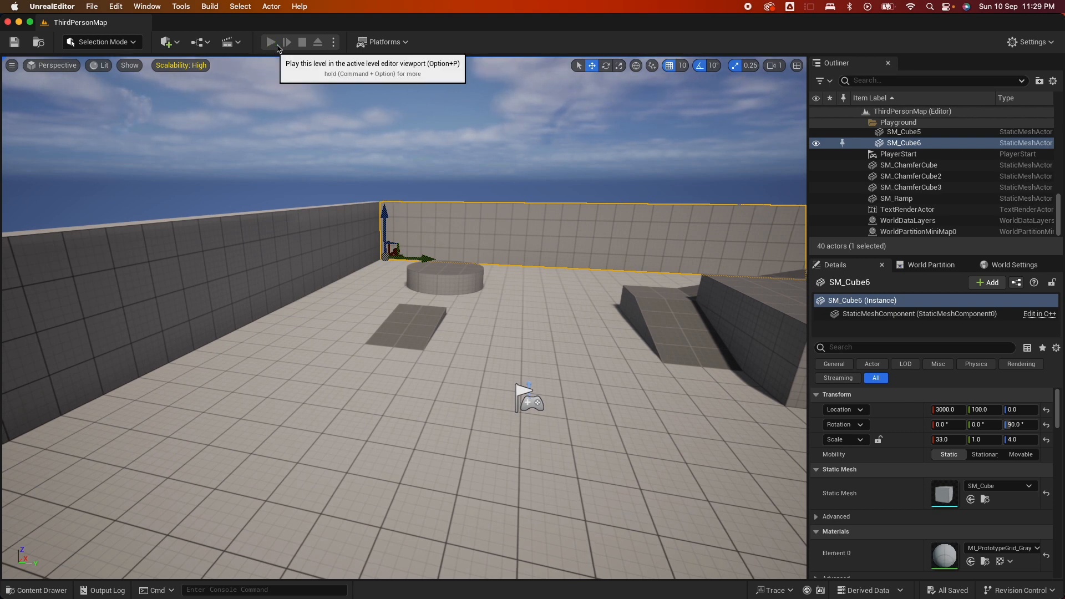
Step: Play-test the third-person level by running the mannequin in several directions and jumping, and end the play session
click(272, 41)
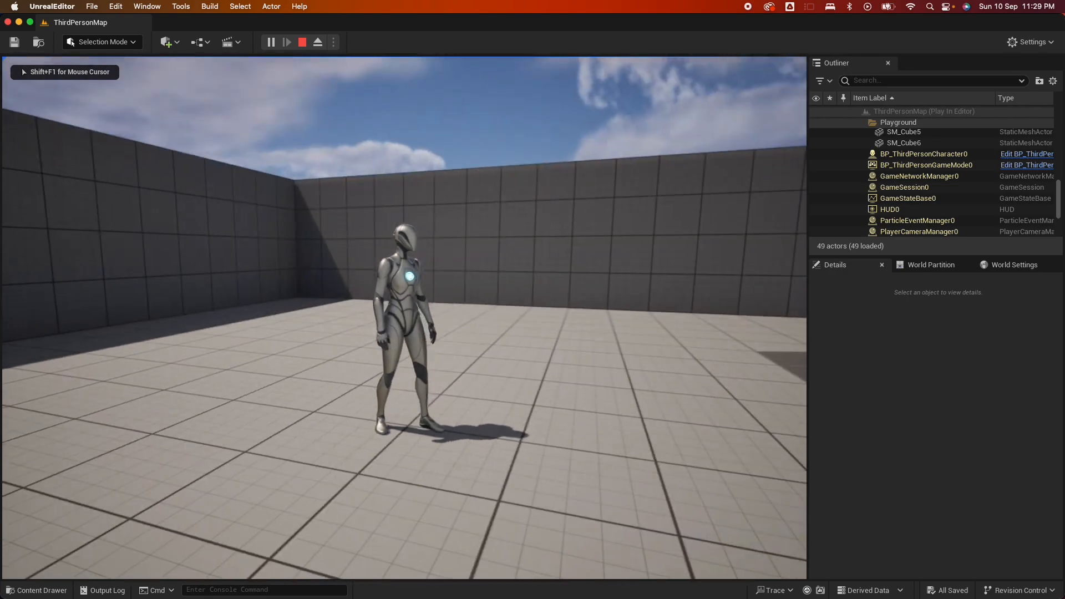
key(w)
key(a)
key(s)
key(d)
key(w)
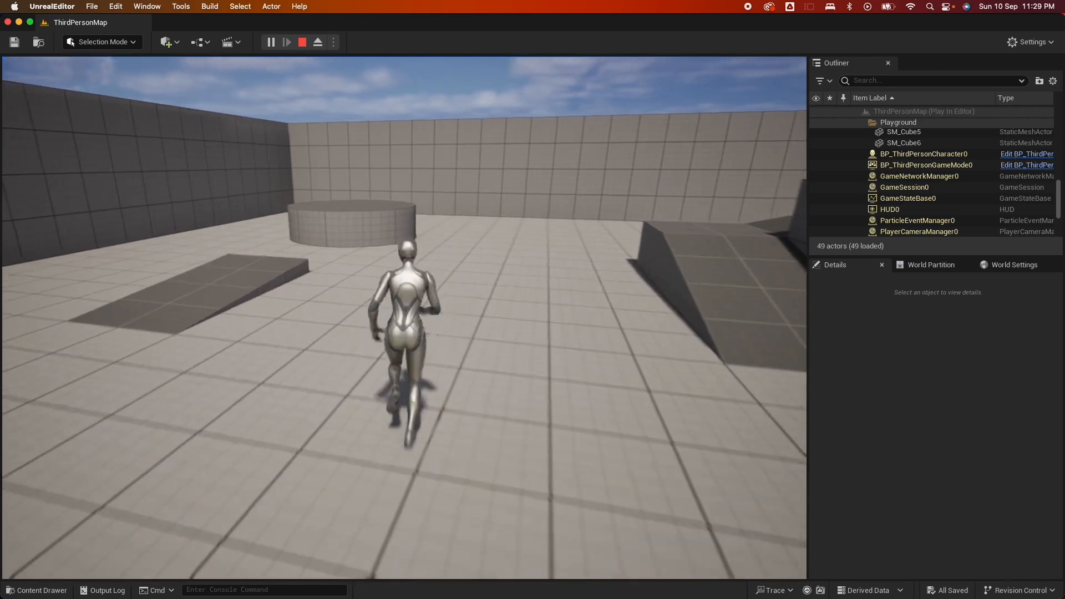
key(s)
key(w)
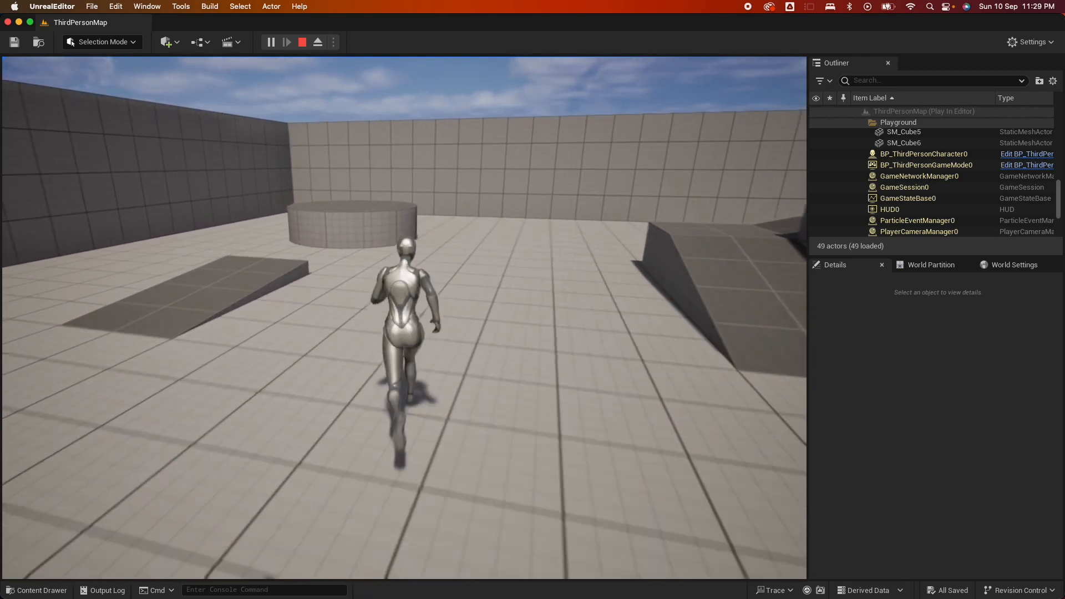
key(s)
key(space)
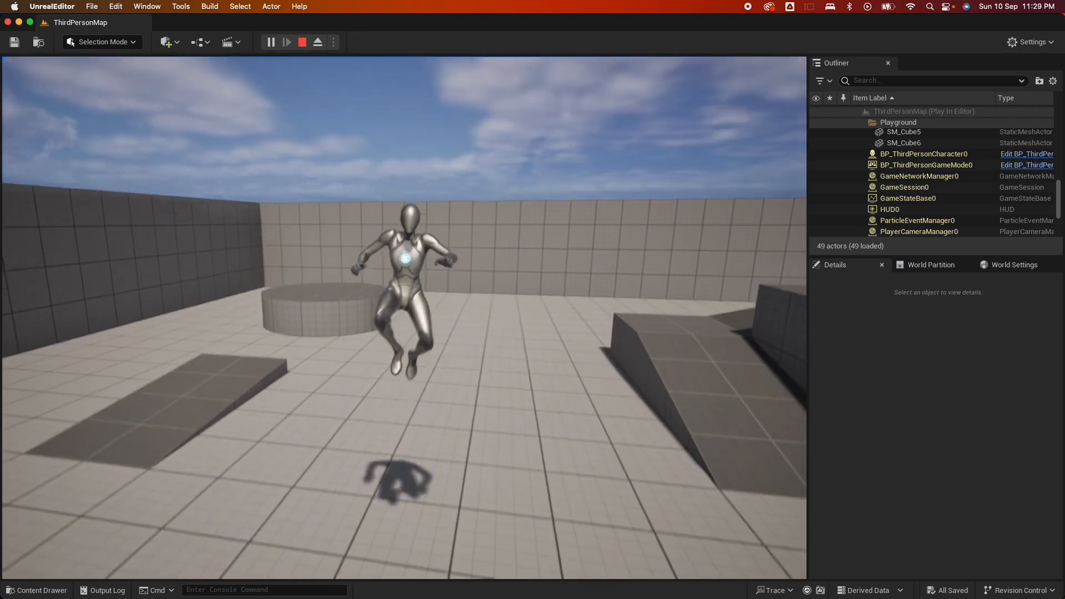
key(space)
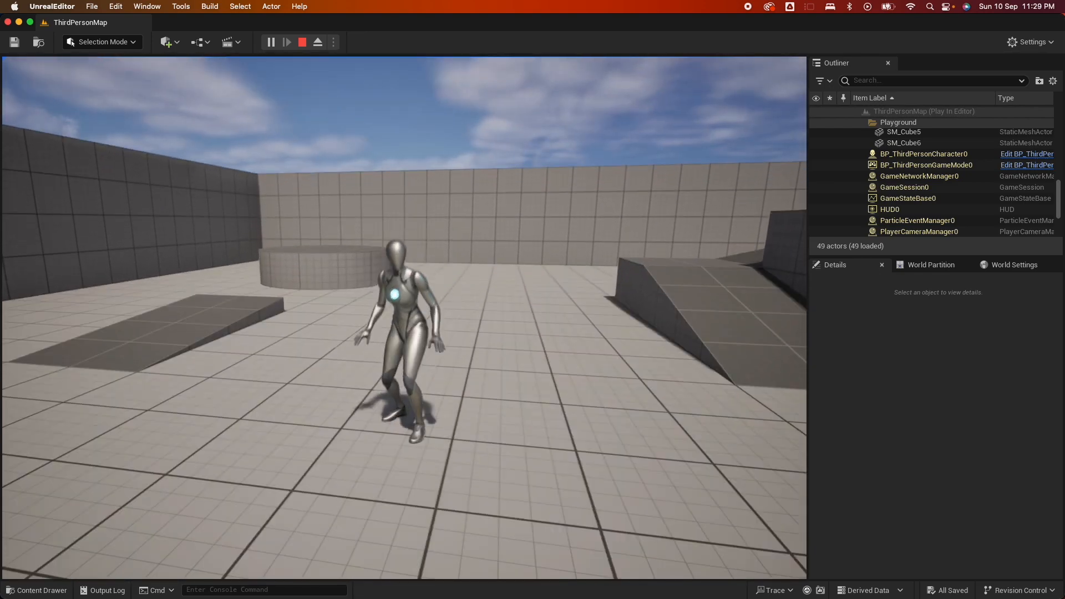
key(Escape)
Step: Examine the animation assets in the Quinn and Manny folders under Characters/Mannequins/Animations
click(38, 591)
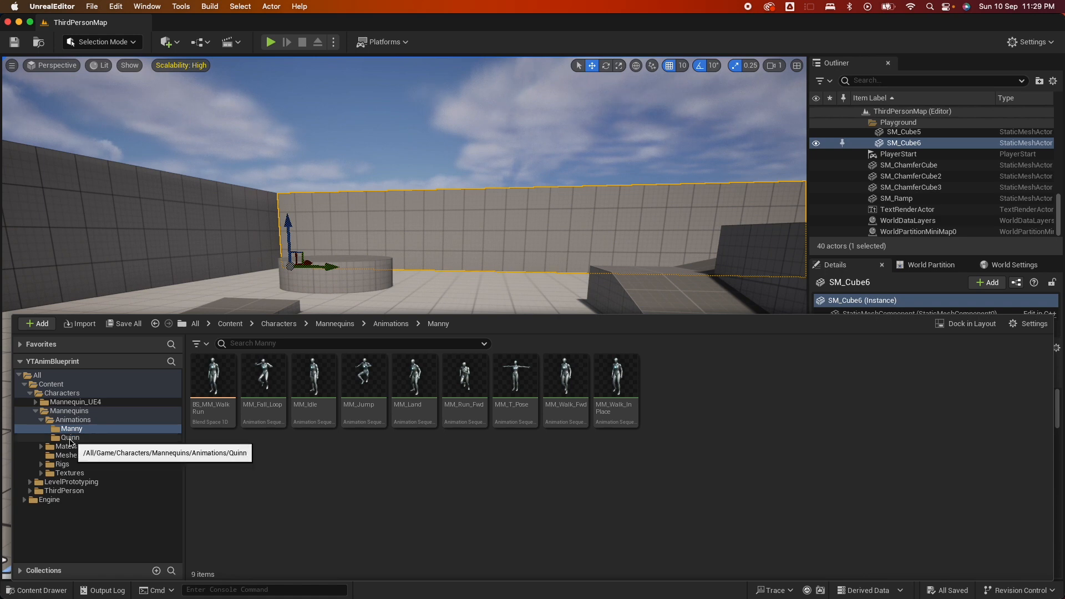
click(70, 439)
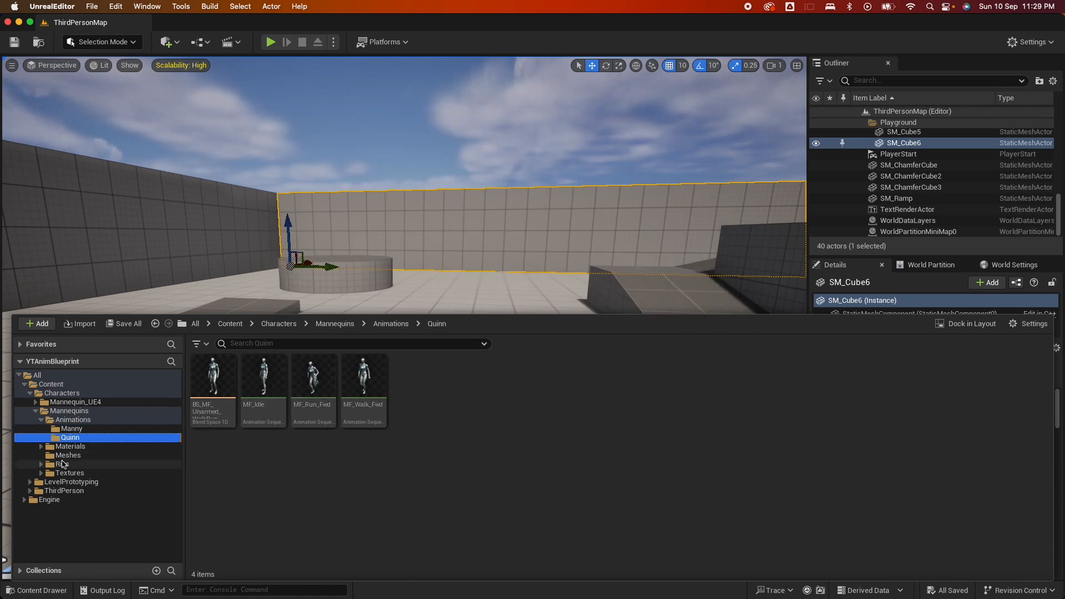
click(71, 429)
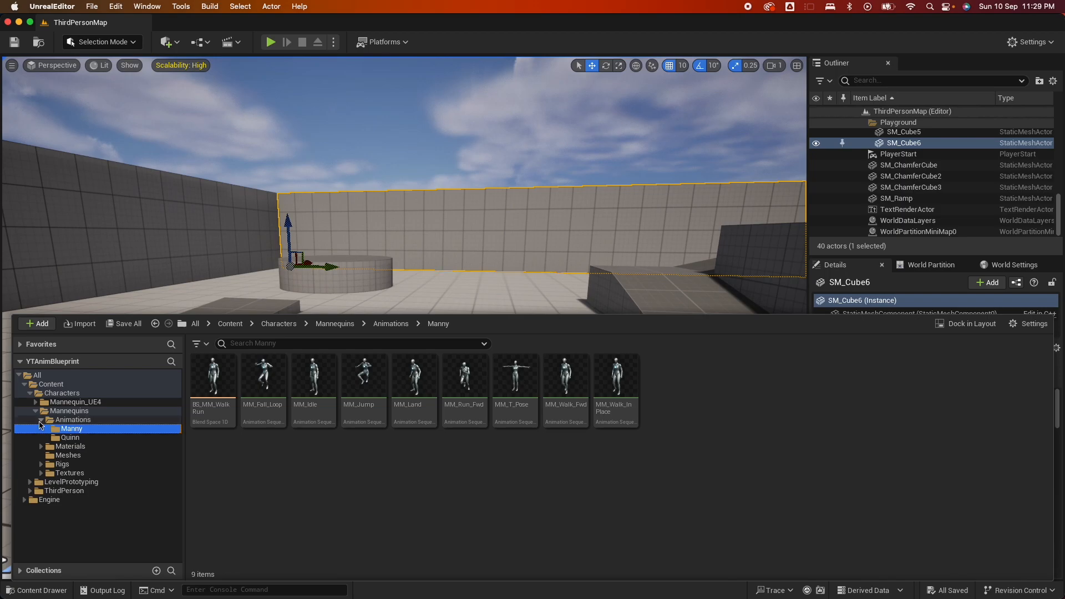
Step: Switch to the Mixamo website in Safari and select Remy from the character library
key(ctrl+Up)
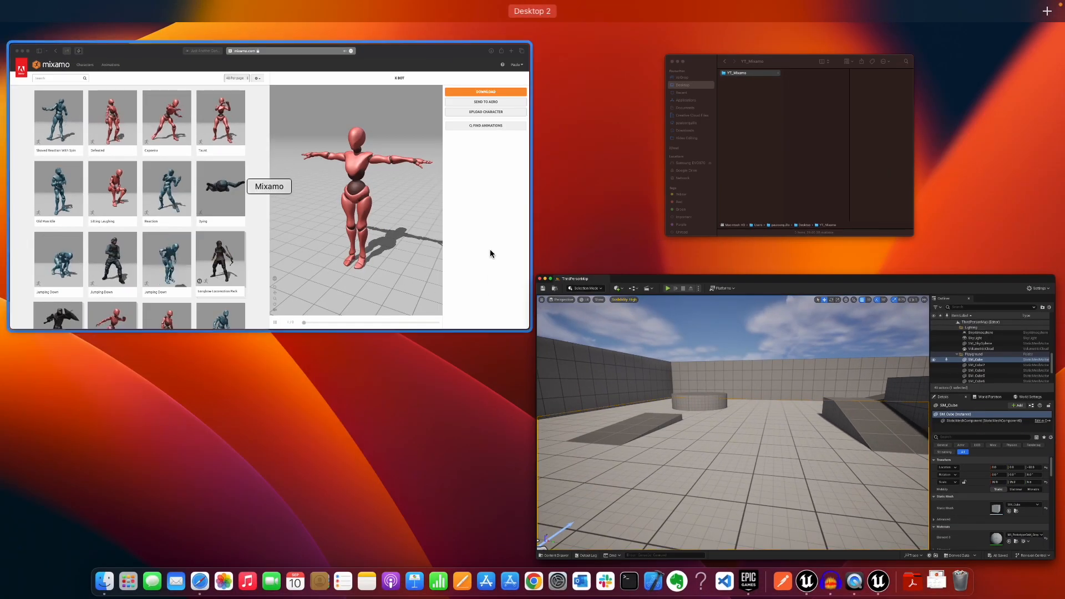
click(490, 248)
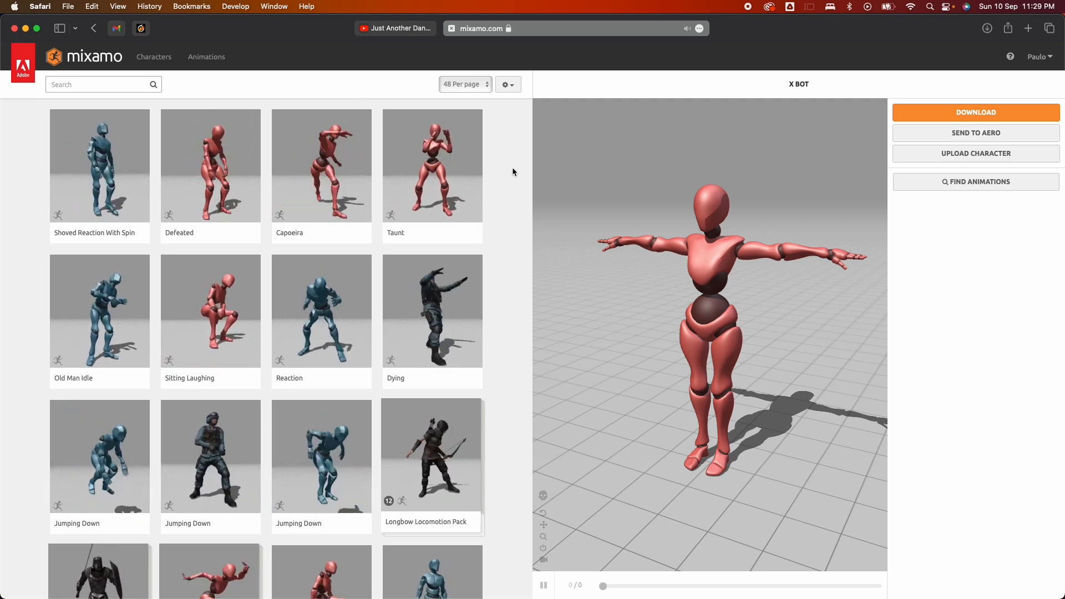
click(153, 56)
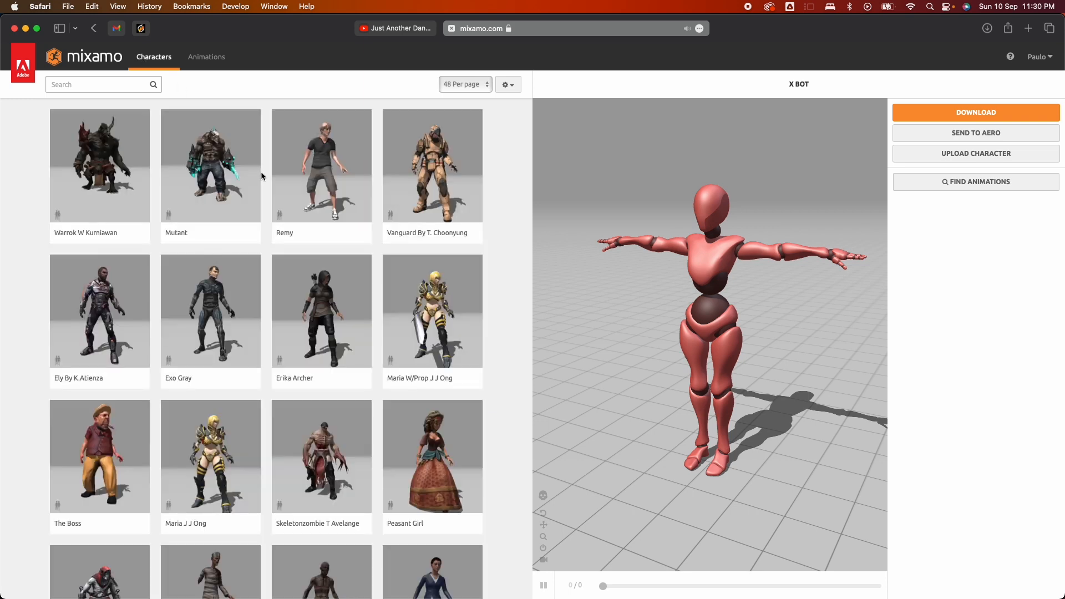
click(322, 167)
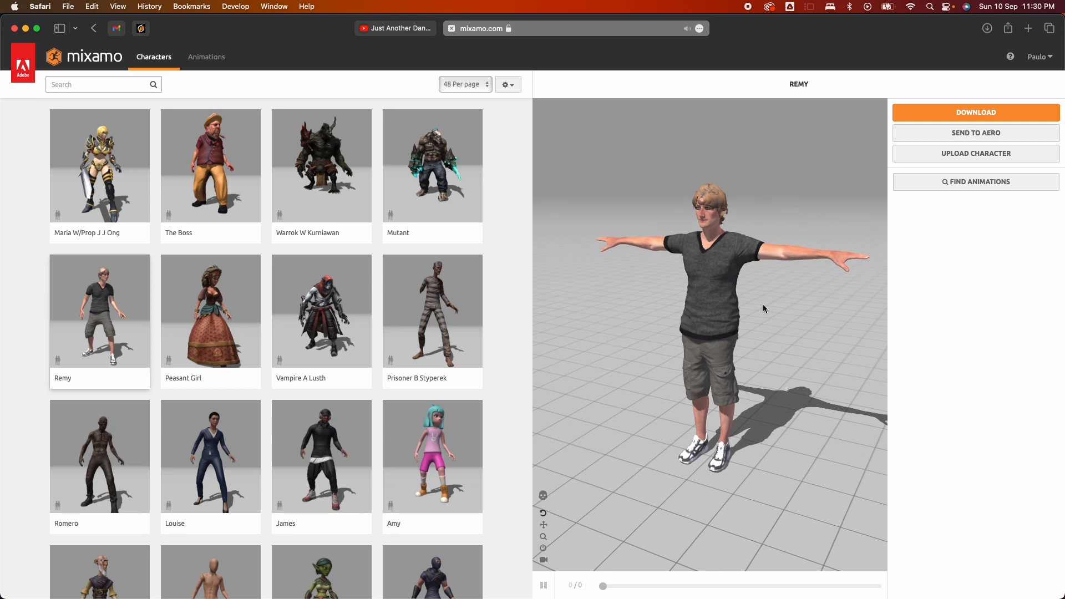
Step: Download the Remy character as FBX Binary in T-pose, saved as TPoseRemy.fbx in the YT_Mixamo folder
click(946, 119)
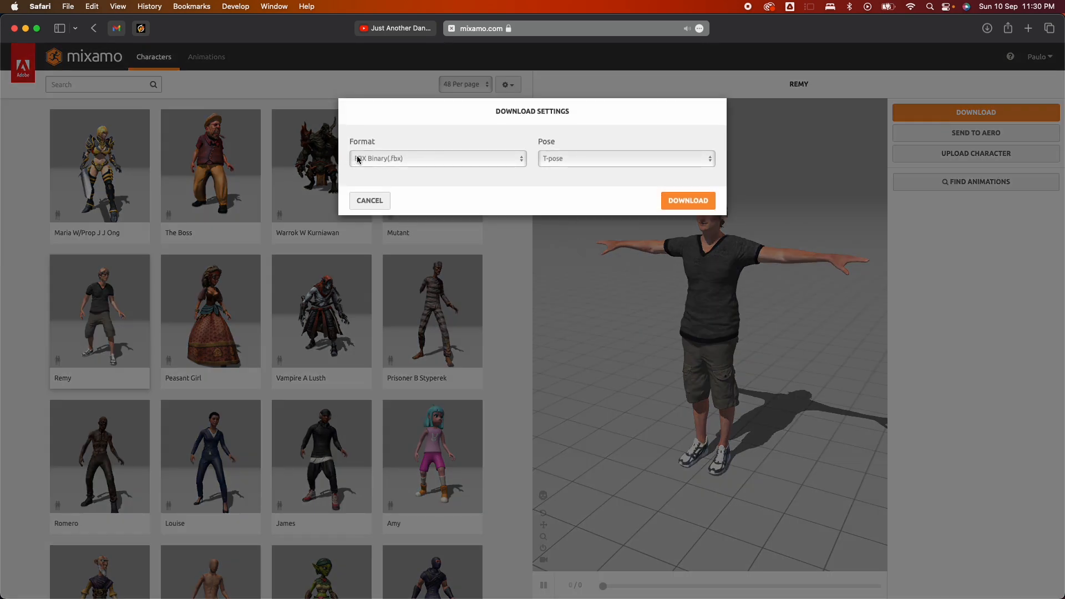
click(693, 200)
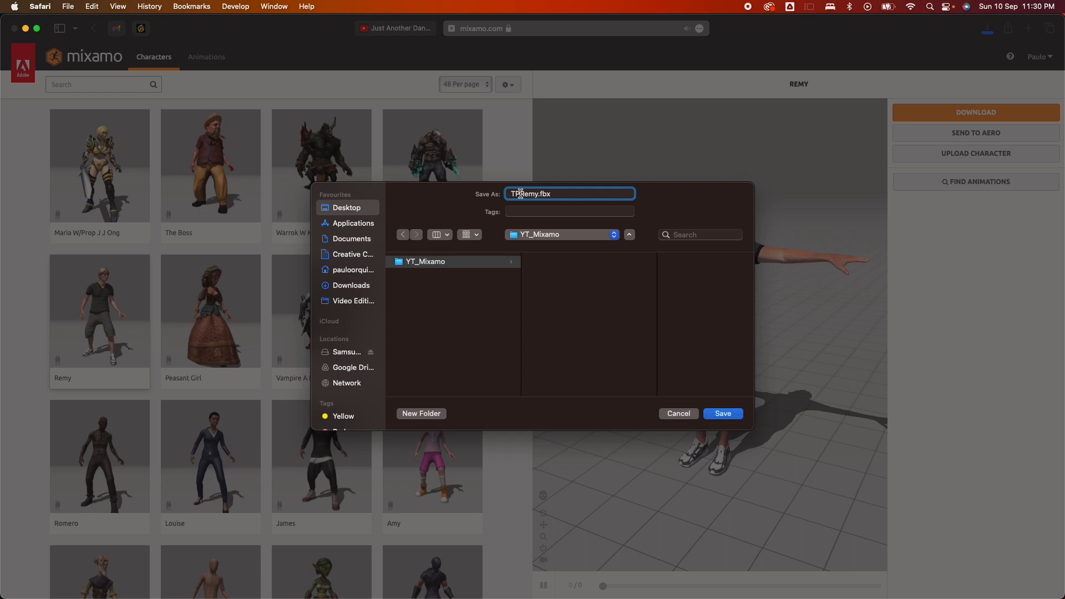
key(Return)
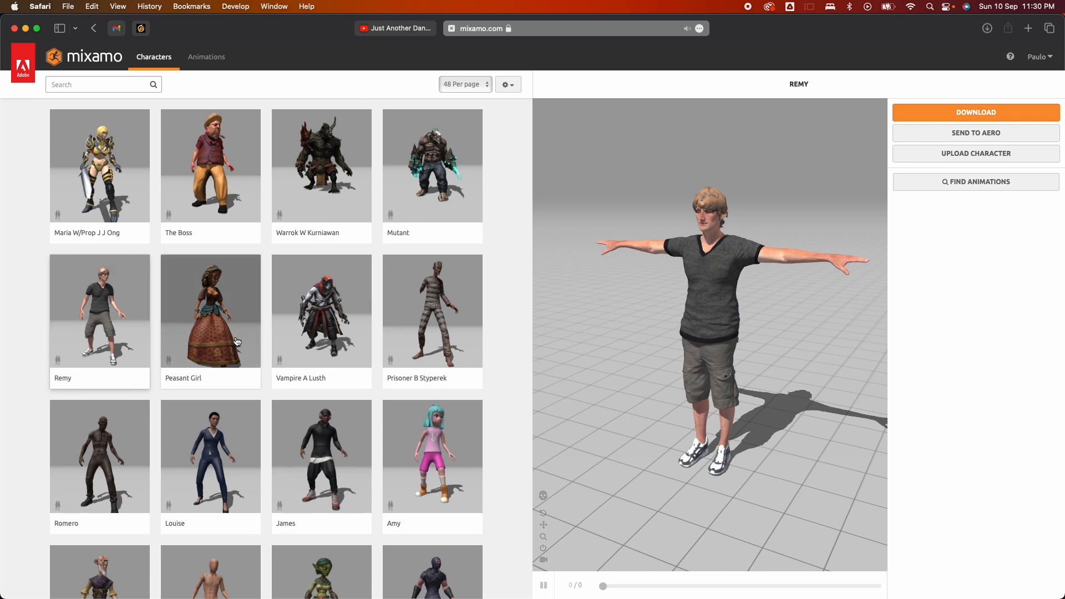
Step: Search the animations for "idle" and apply Breathing Idle to Remy
click(949, 187)
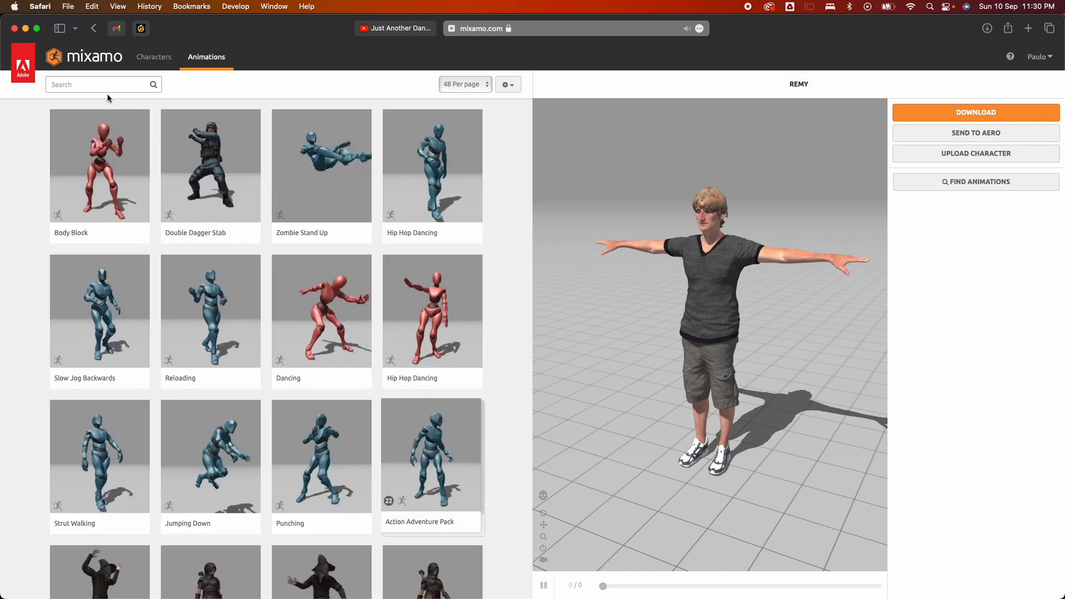
click(105, 86)
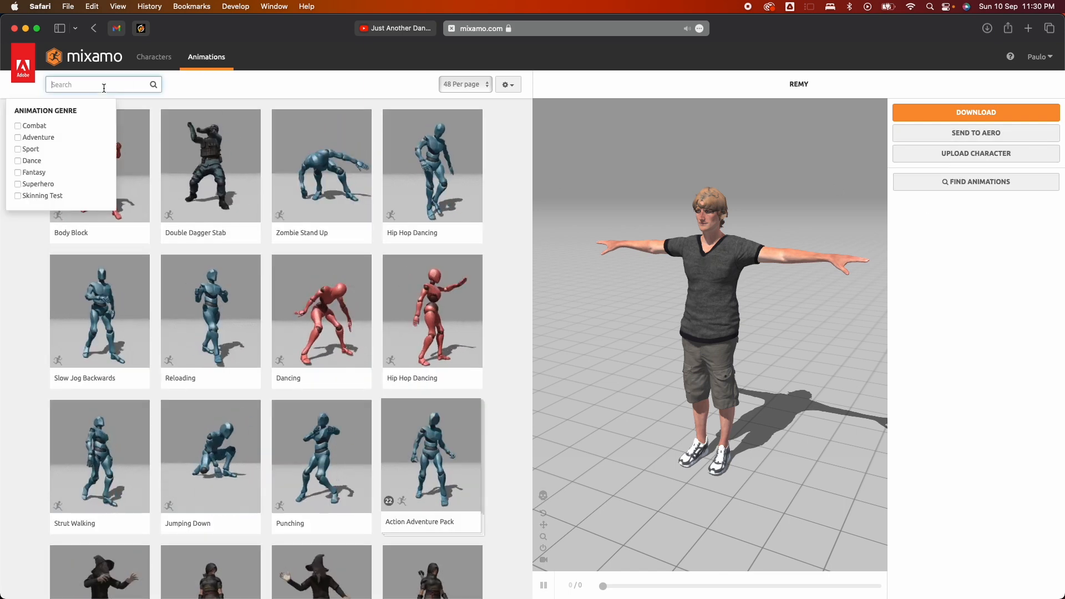
text(idle)
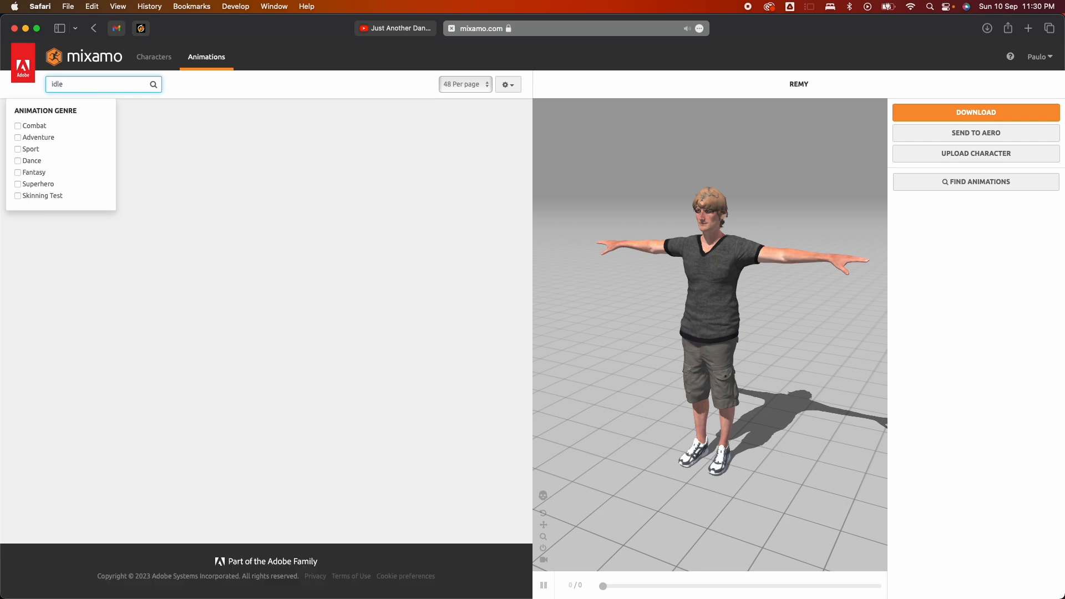
key(Return)
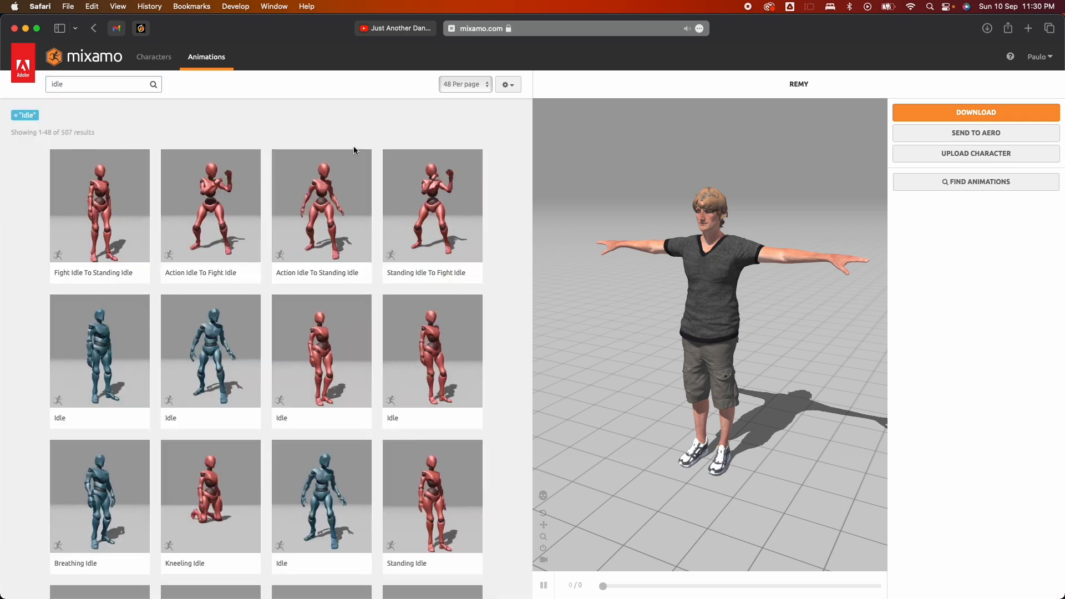
click(111, 493)
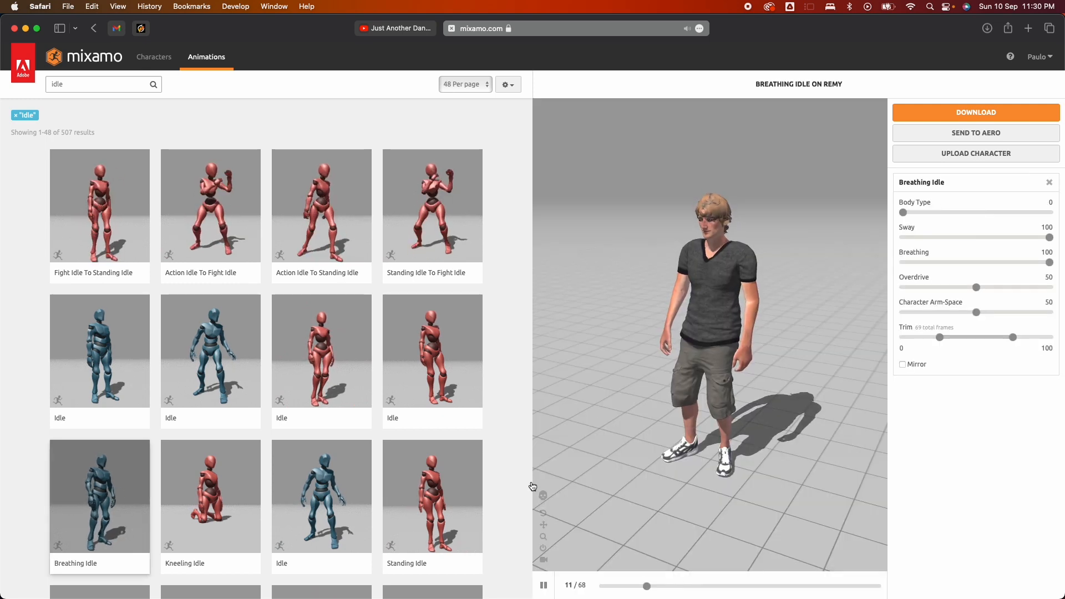
Step: Download the animation as FBX Binary without skin at 30 frames per second, saved as Breathing Idle.fbx in YT_Mixamo
click(970, 110)
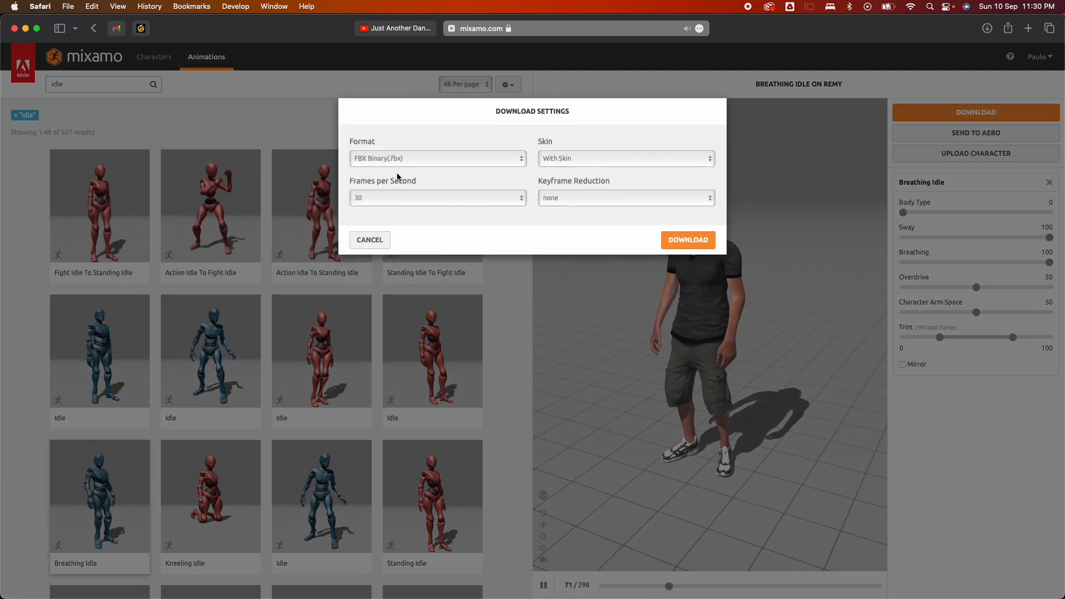
click(580, 160)
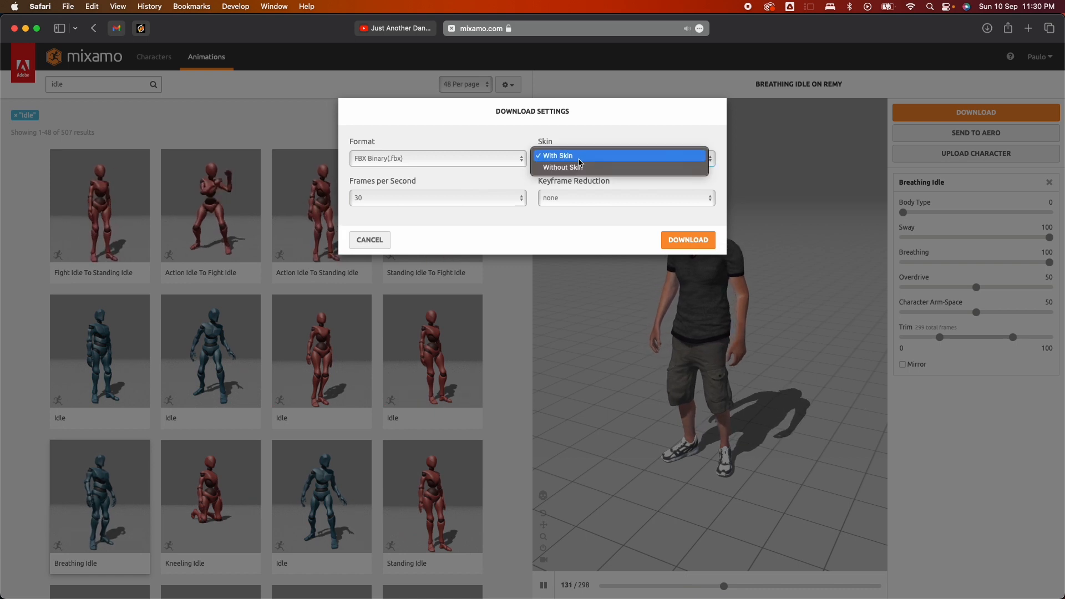
click(580, 166)
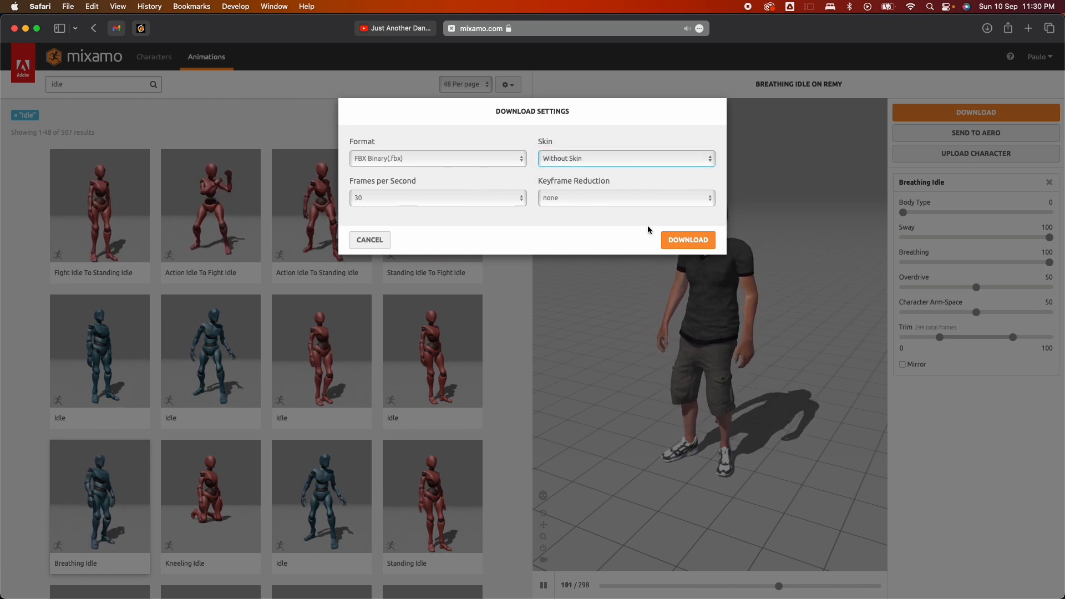
click(680, 243)
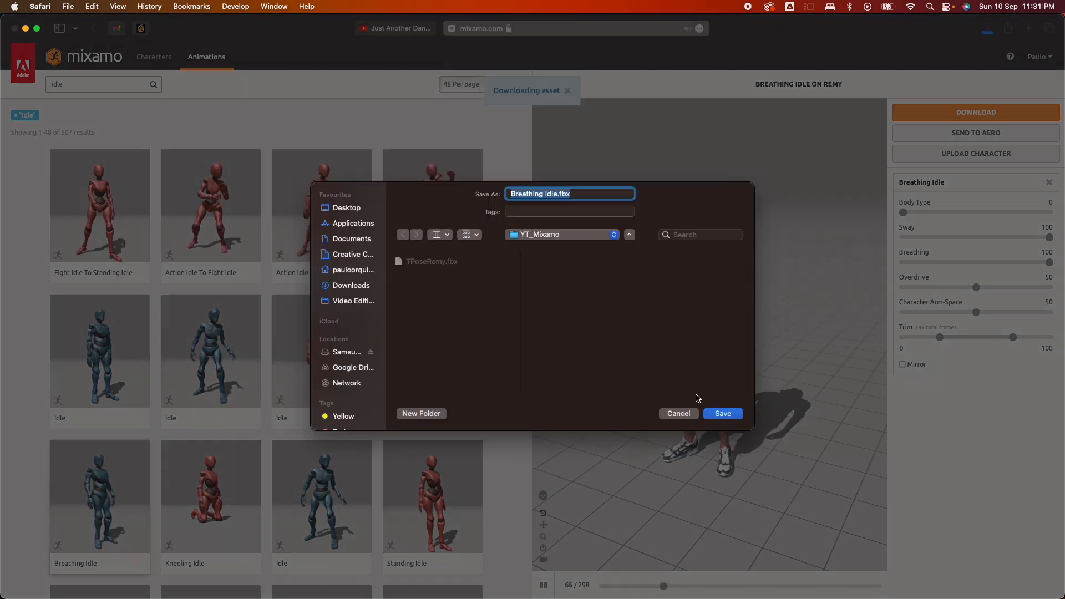
click(723, 413)
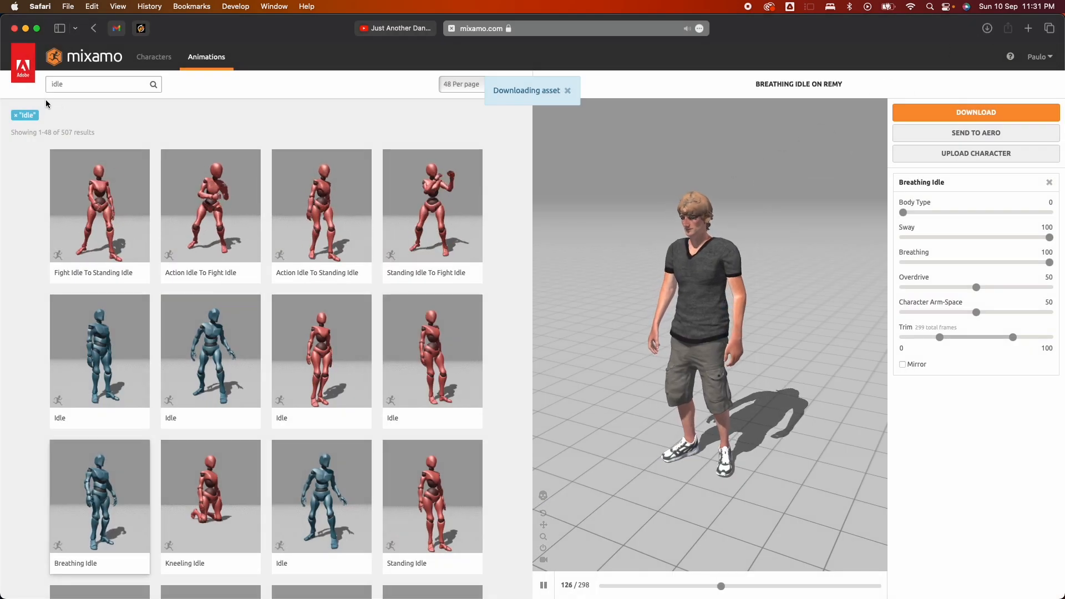
Step: Search the animations for "walking", apply Walking to Remy and enable In Place
click(78, 84)
text(wall)
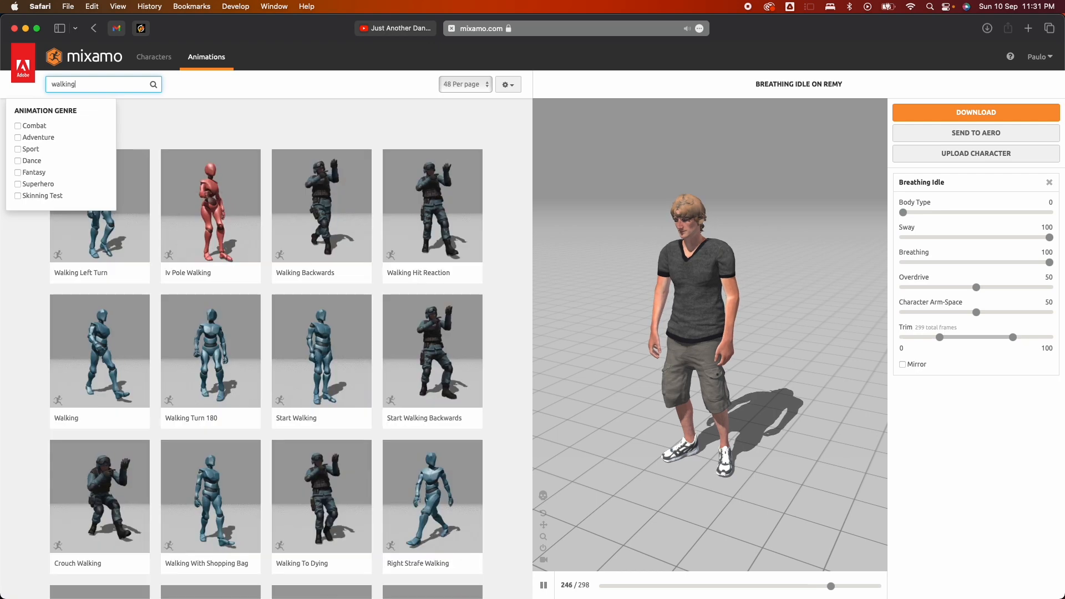
click(100, 355)
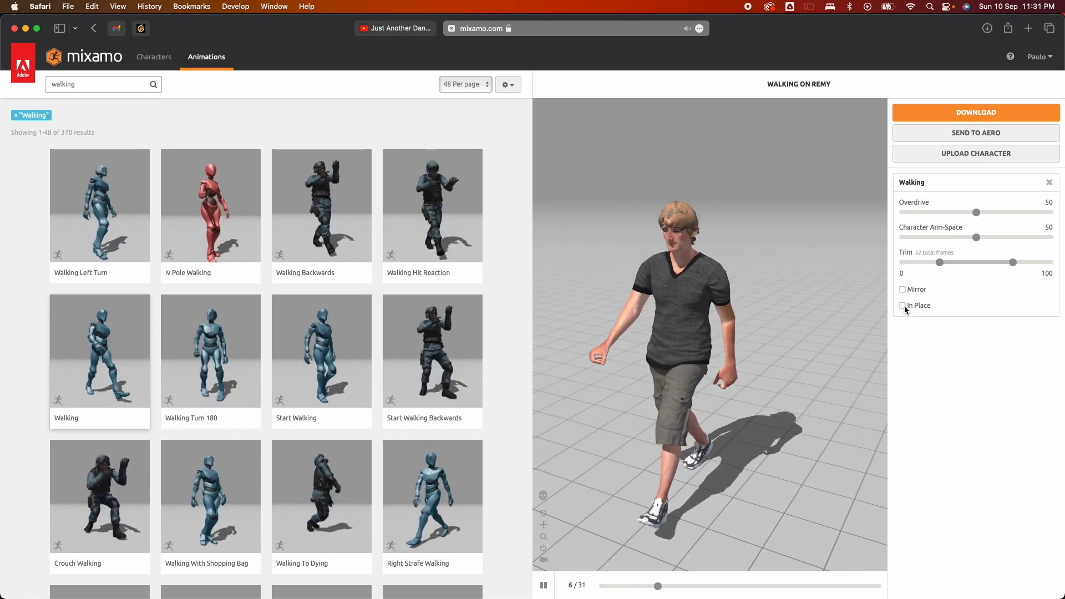
click(902, 305)
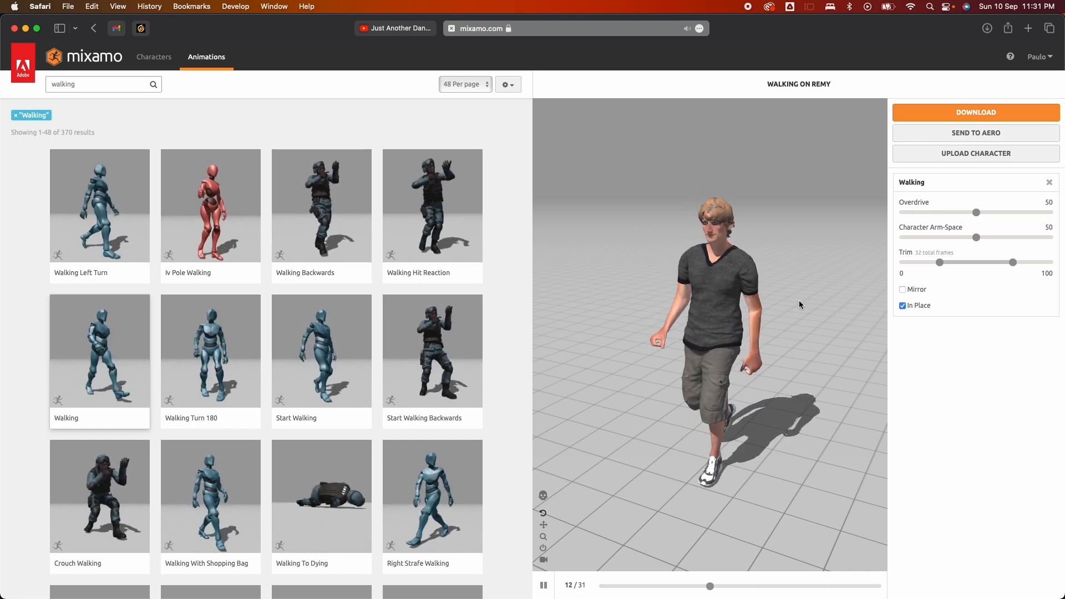
Step: Download the in-place Walking animation as FBX Binary without skin at 30 frames per second and save the file
click(996, 114)
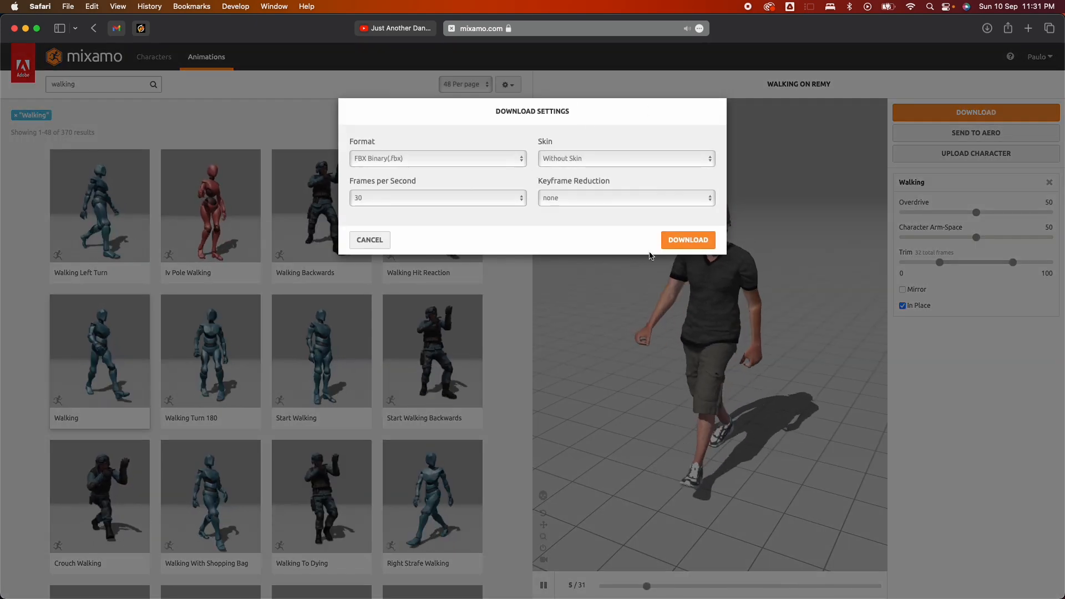
click(679, 244)
key(Return)
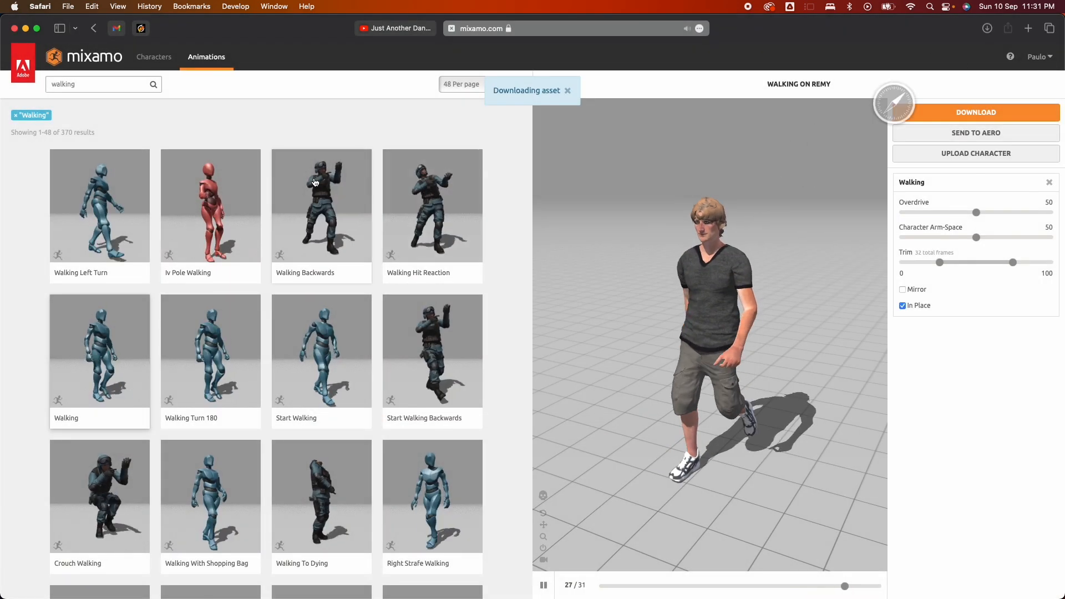
Step: Search the animations for "running", apply Running to Remy and enable In Place
click(88, 83)
key(super+a)
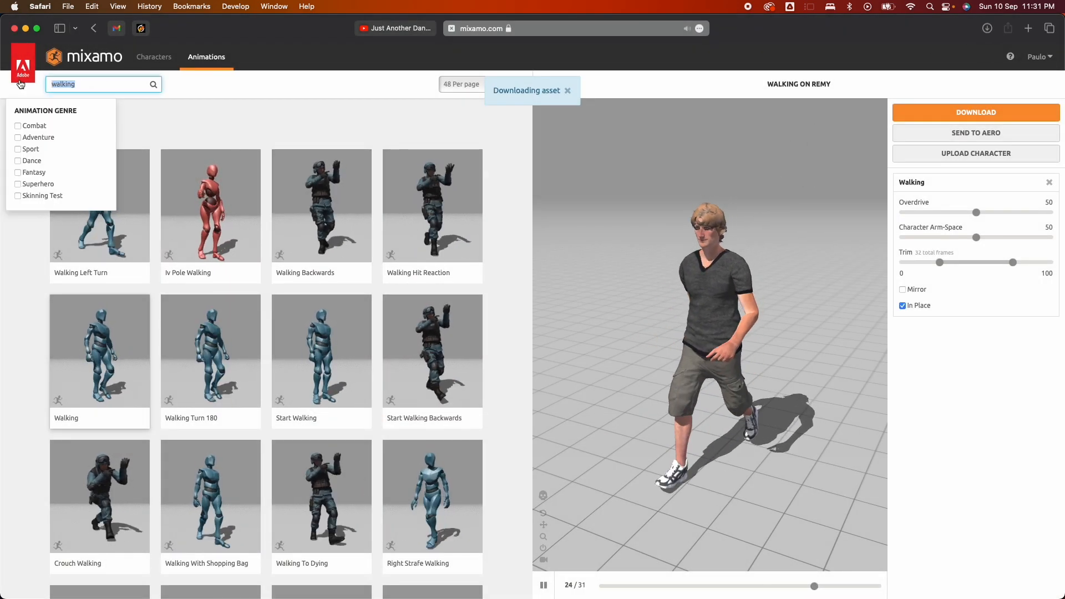
text(running)
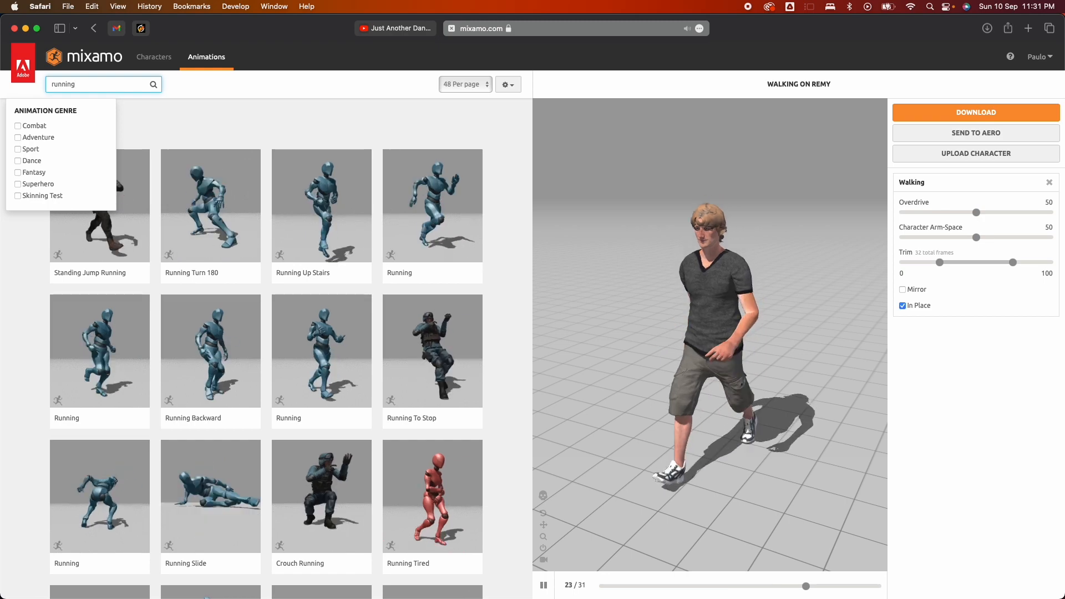
key(Return)
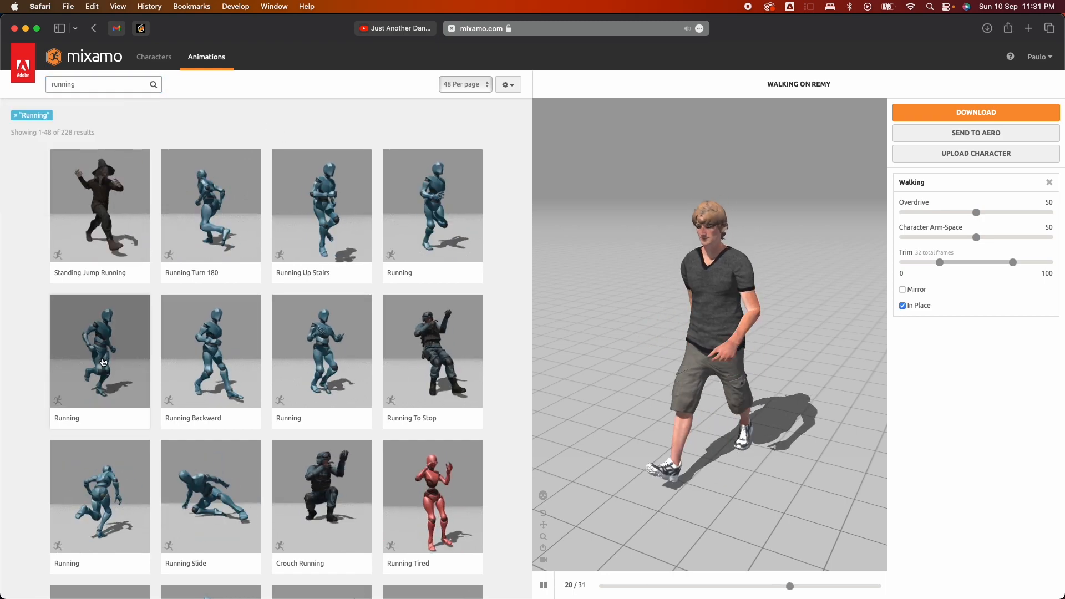
click(132, 356)
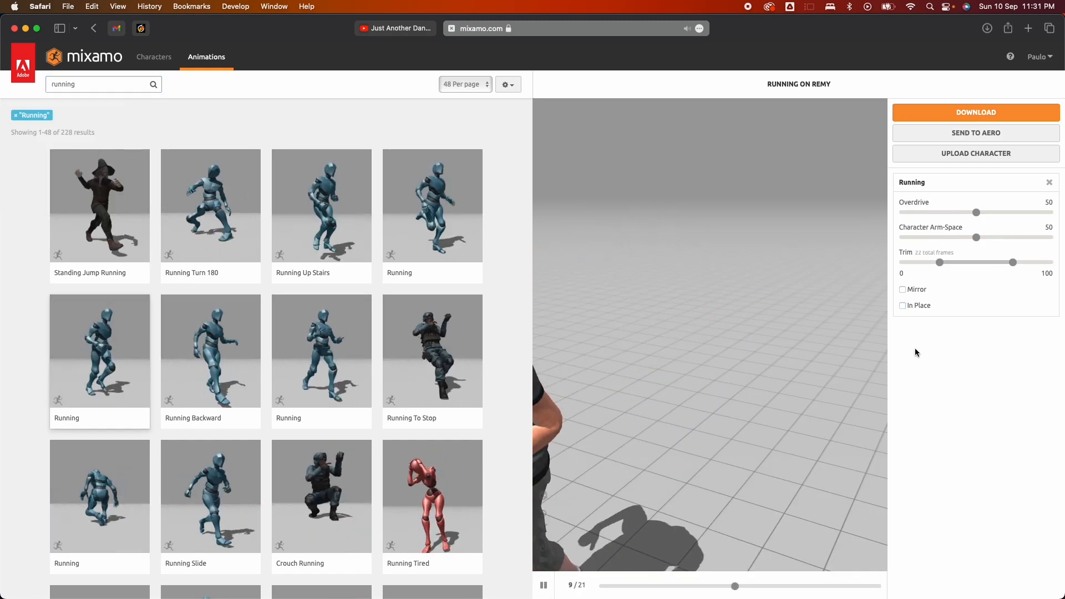
click(903, 306)
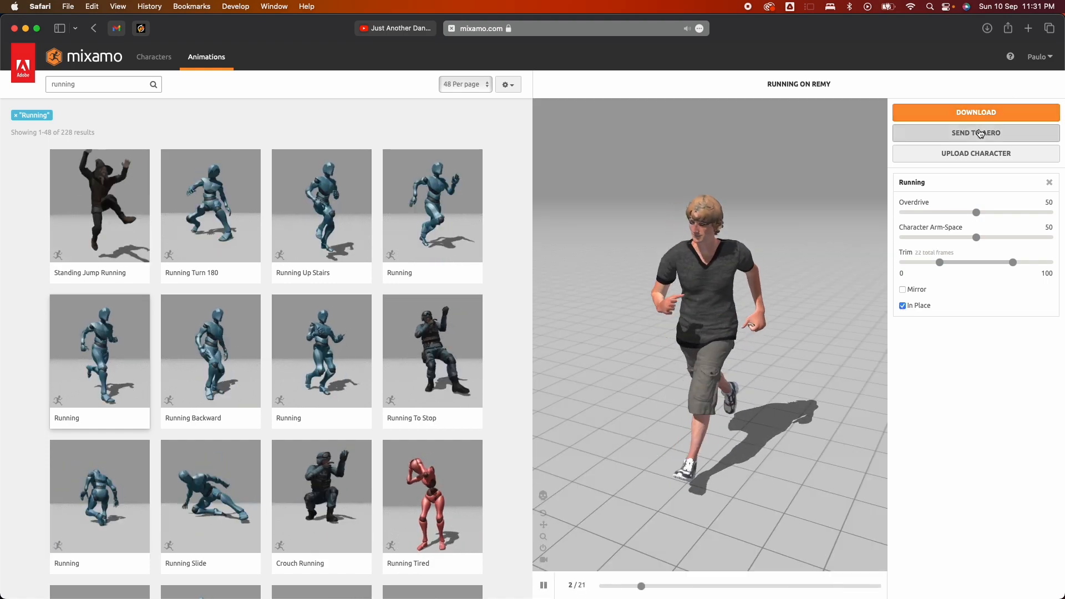
Step: Download the in-place Running animation as FBX Binary without skin at 30 frames per second, with no keyframe reduction
click(976, 112)
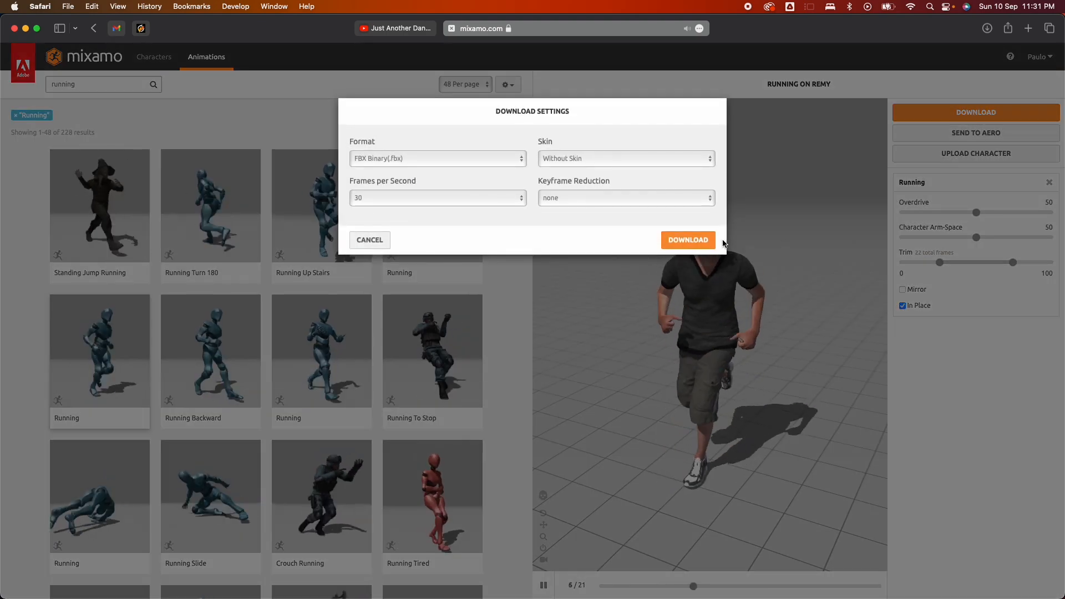
click(687, 240)
click(728, 414)
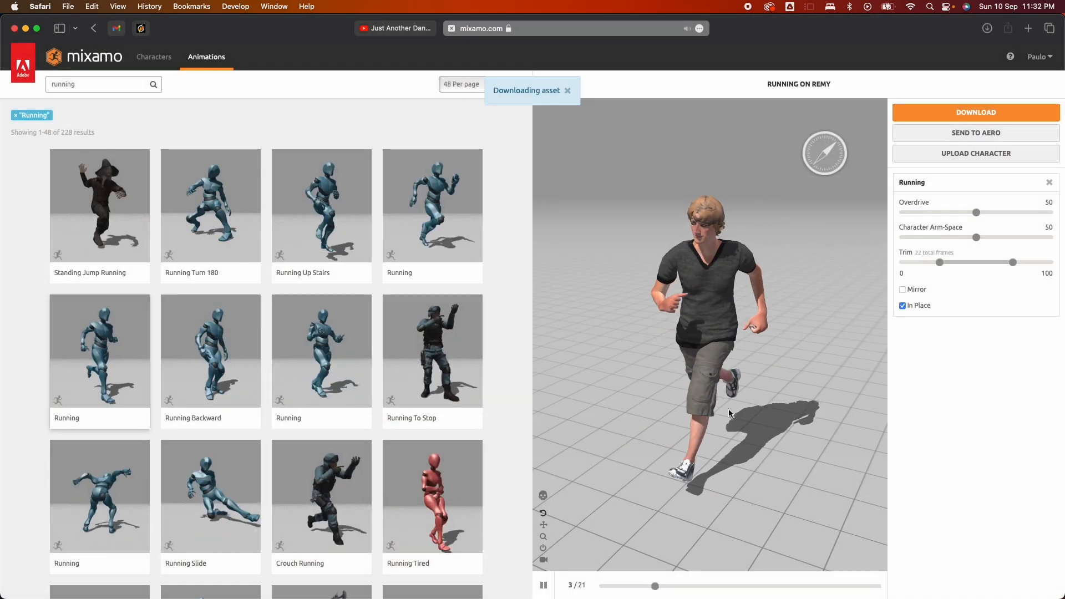
Step: Switch to Unreal Editor, create a folder named Main in the project's Content folder and open it
key(ctrl+Up)
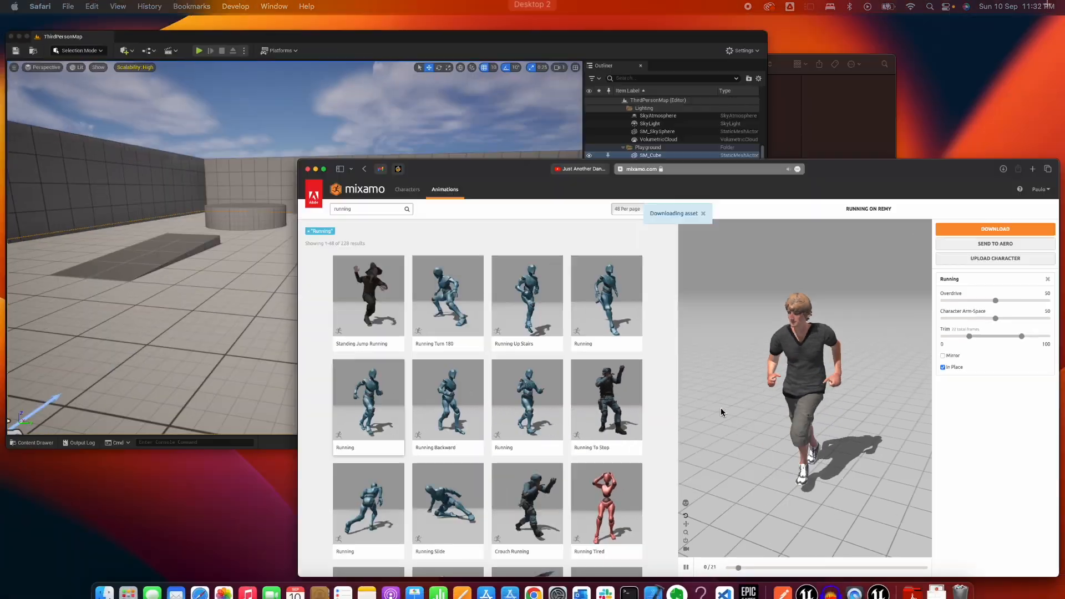
click(280, 248)
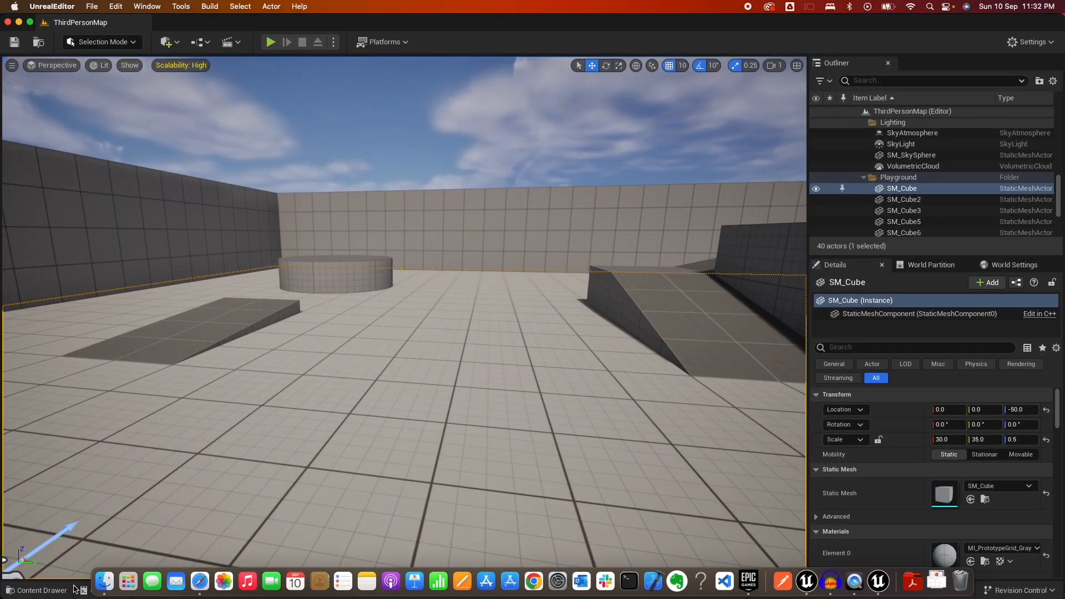
click(52, 588)
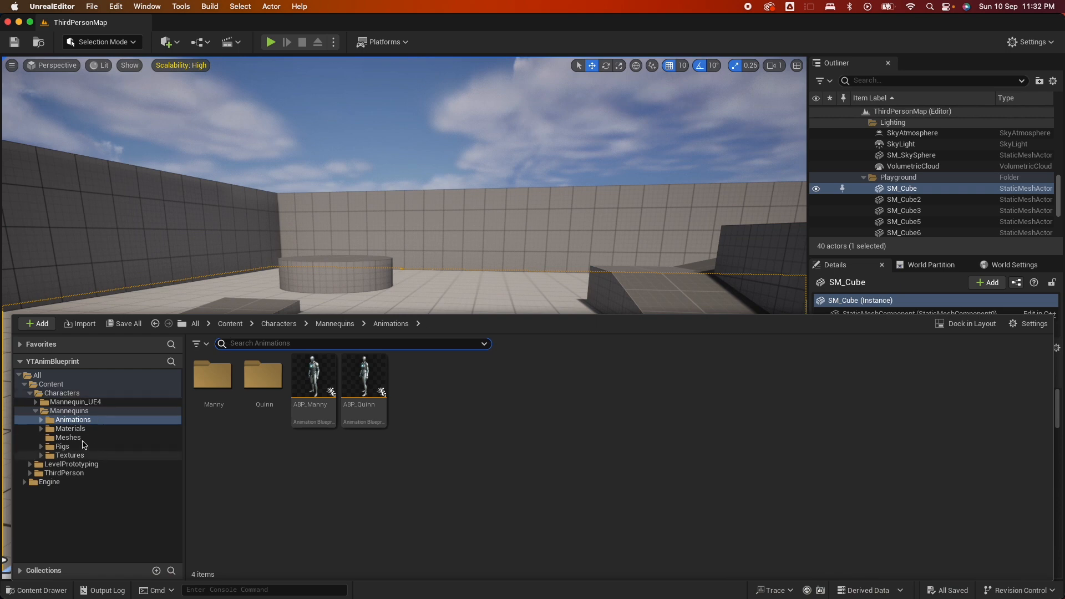
click(46, 387)
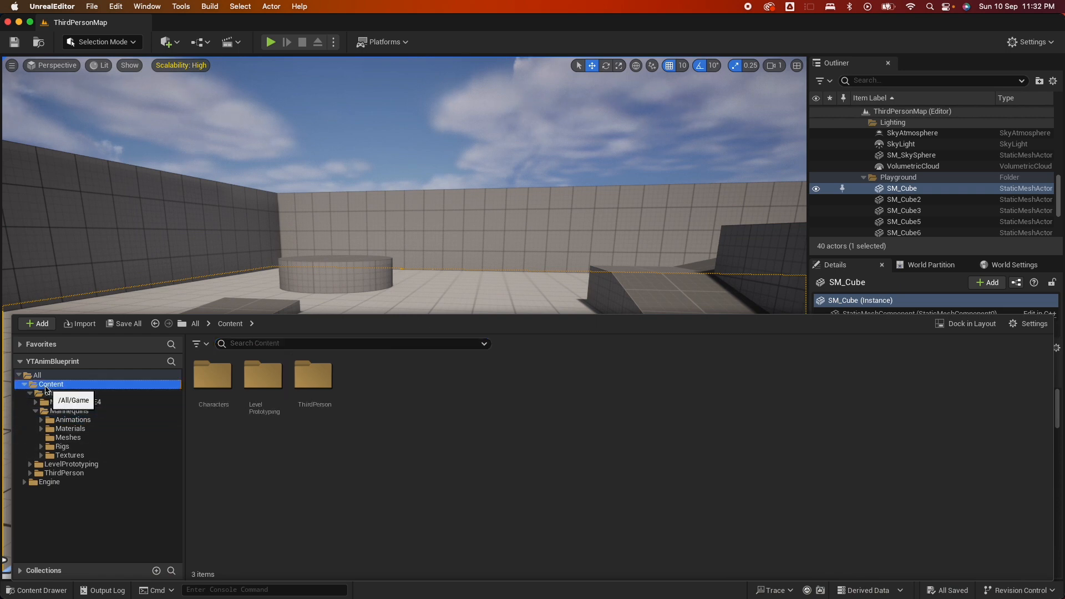
right_click(394, 427)
click(451, 254)
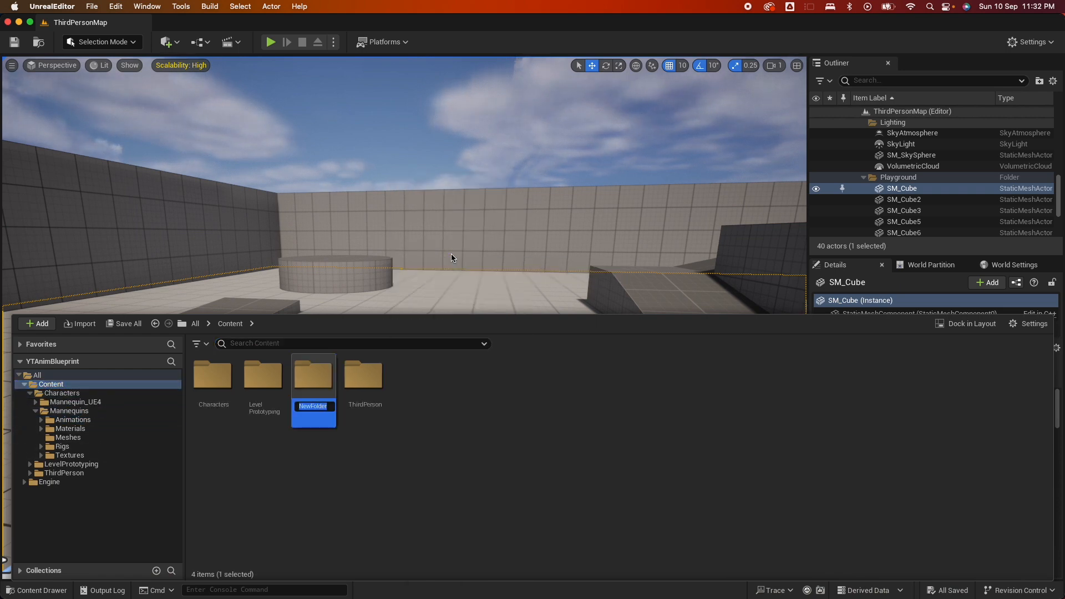
double_click(319, 389)
Step: Create three subfolders in Main named Animations, Materials and Mesh
right_click(355, 402)
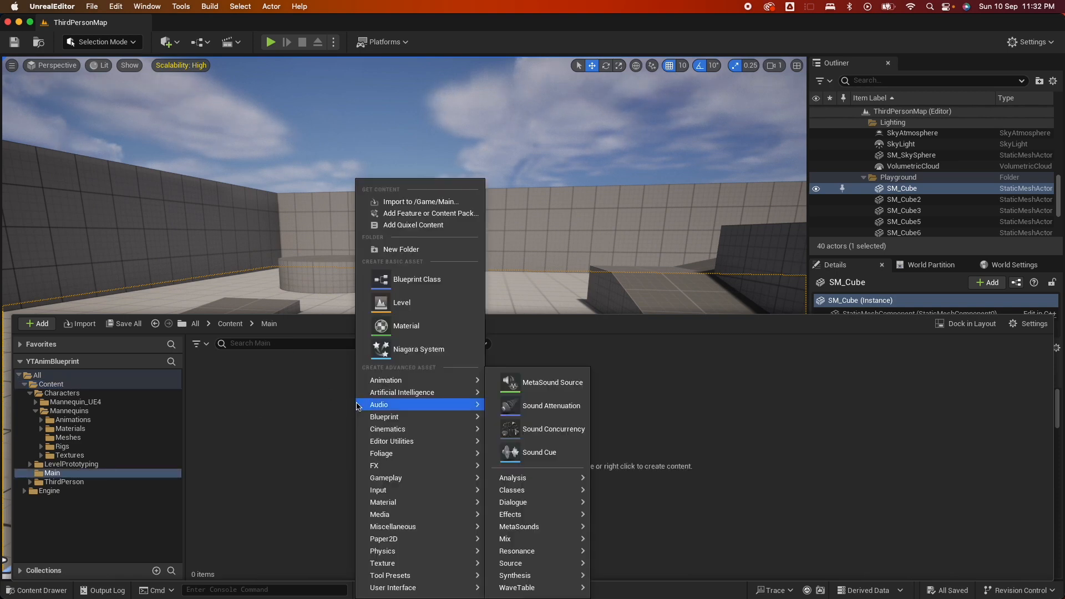
click(420, 250)
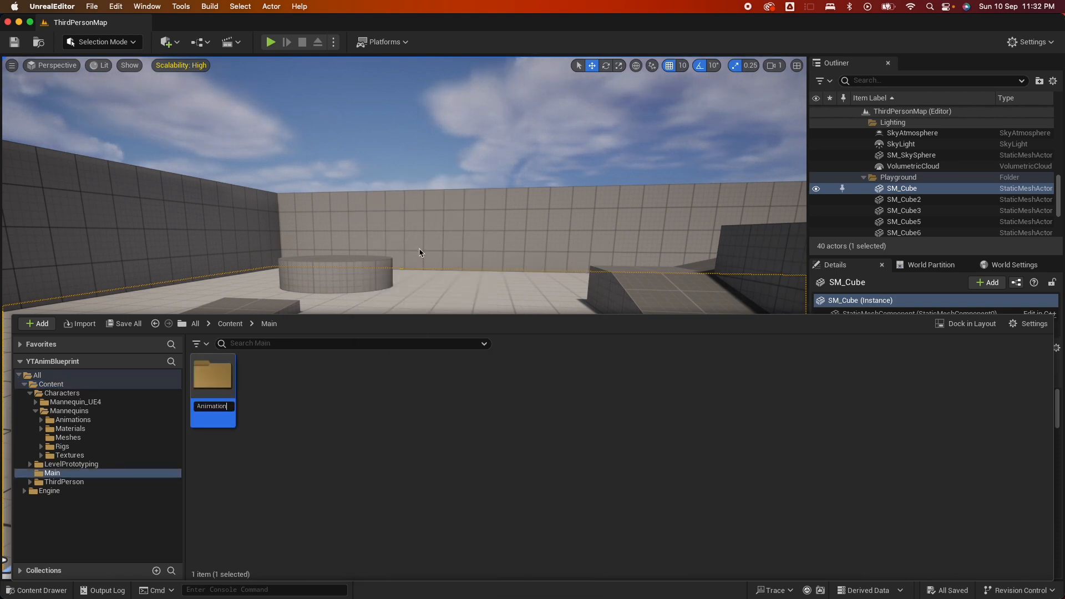
right_click(288, 411)
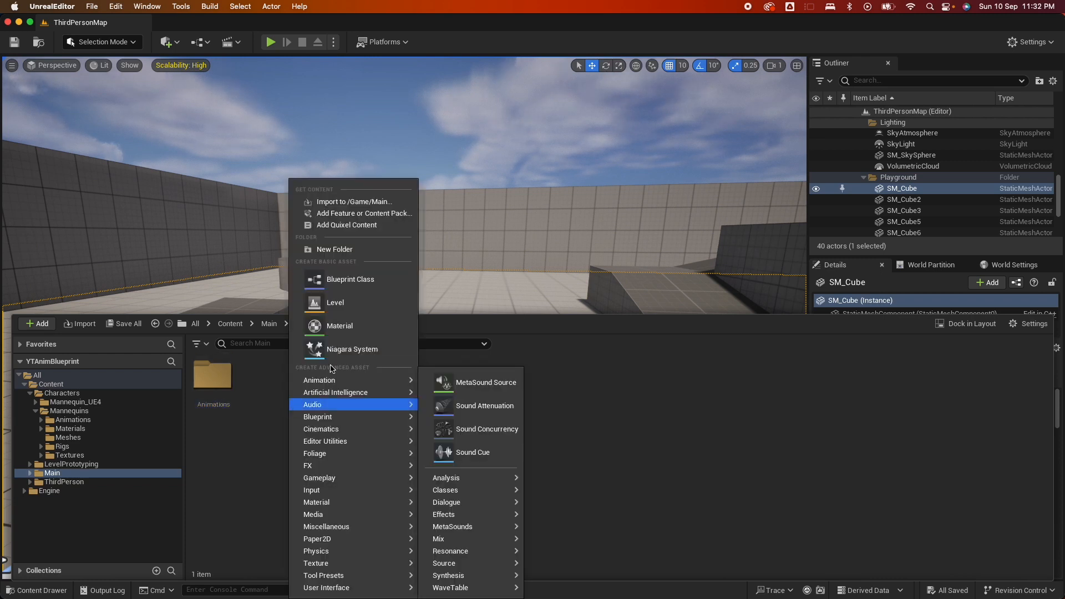
click(369, 250)
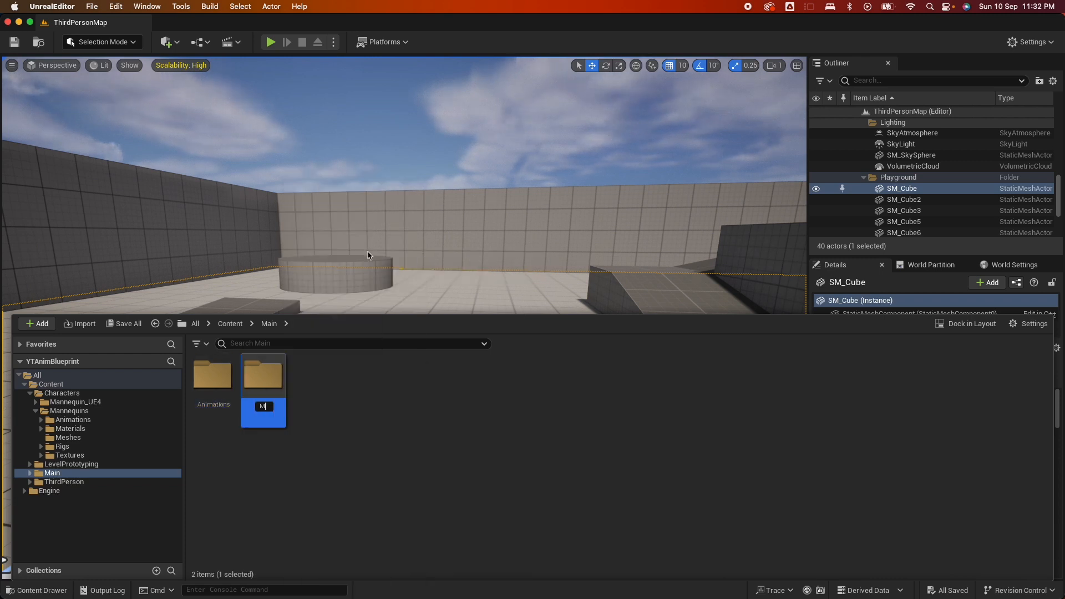
right_click(355, 426)
click(421, 251)
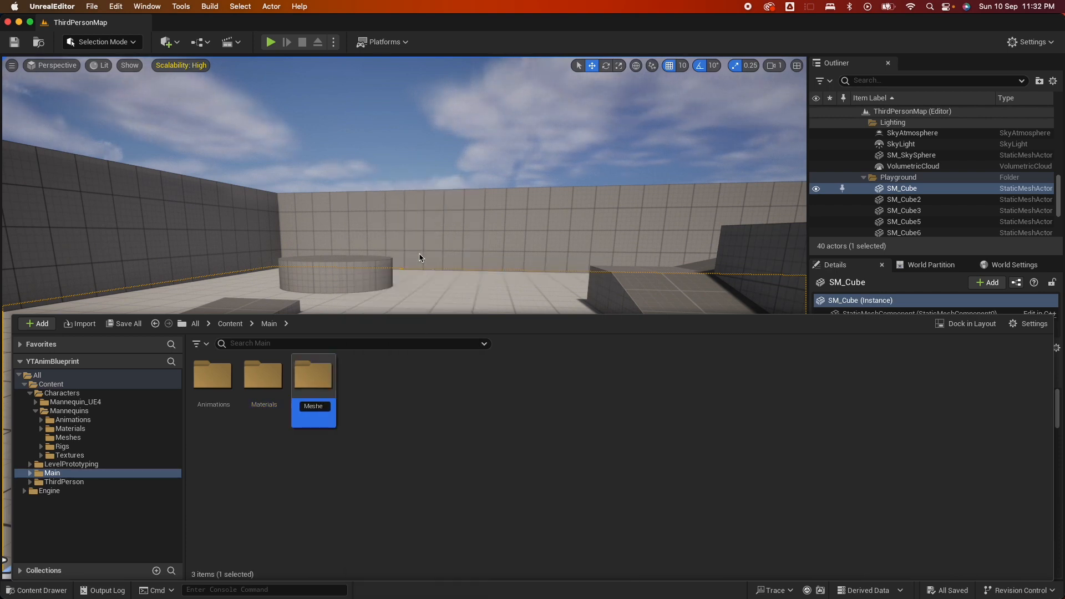
Step: Import TPoseRemy.fbx from YT_Mixamo into Main/Materials as a skeletal mesh with new materials and no animations
drag(275, 393, 281, 397)
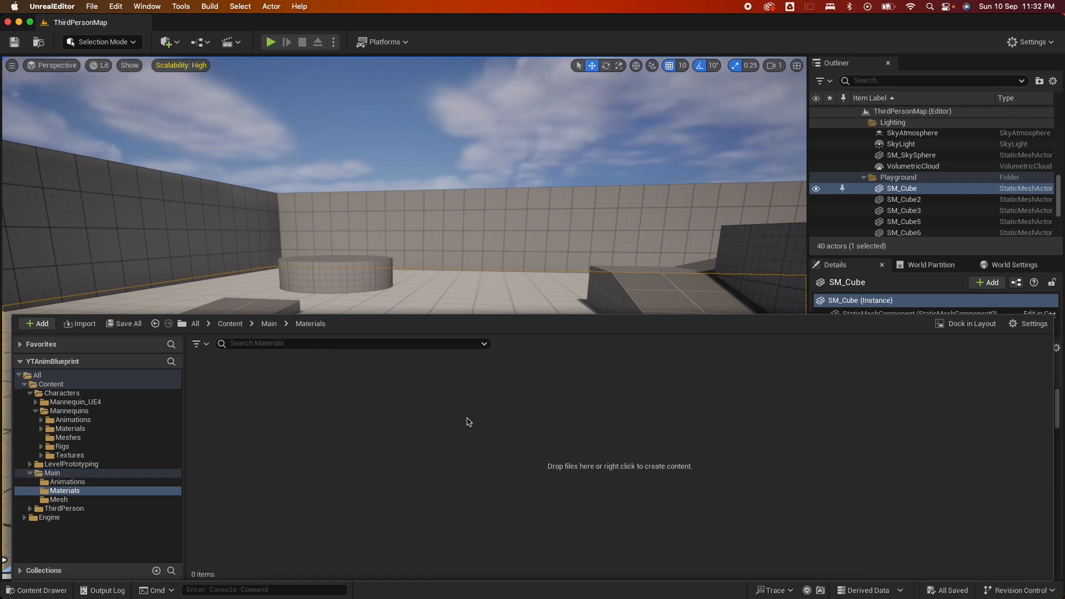
key(ctrl+Up)
click(767, 143)
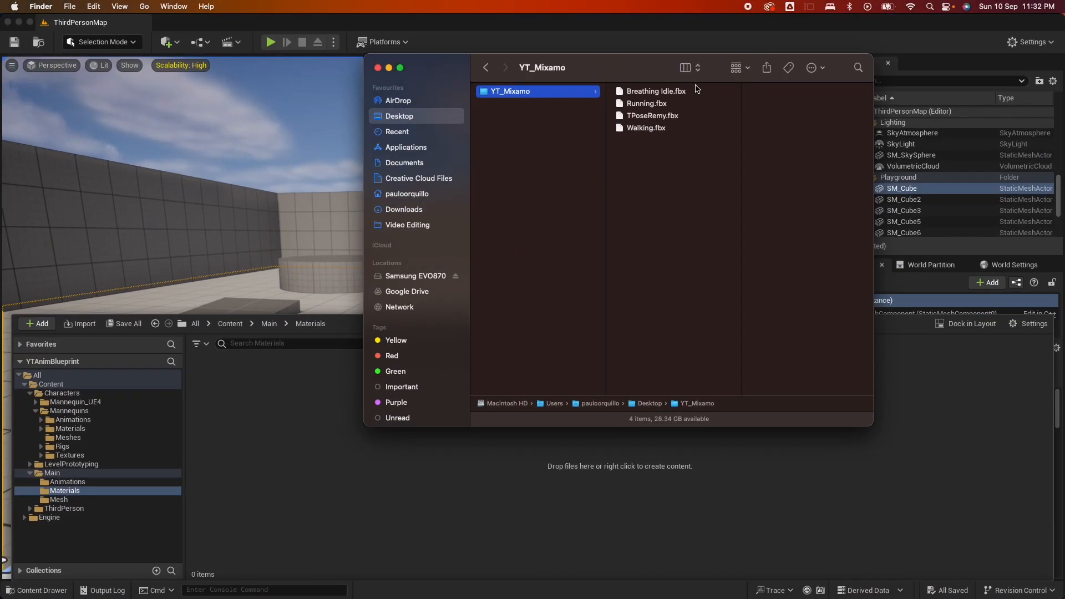
click(644, 118)
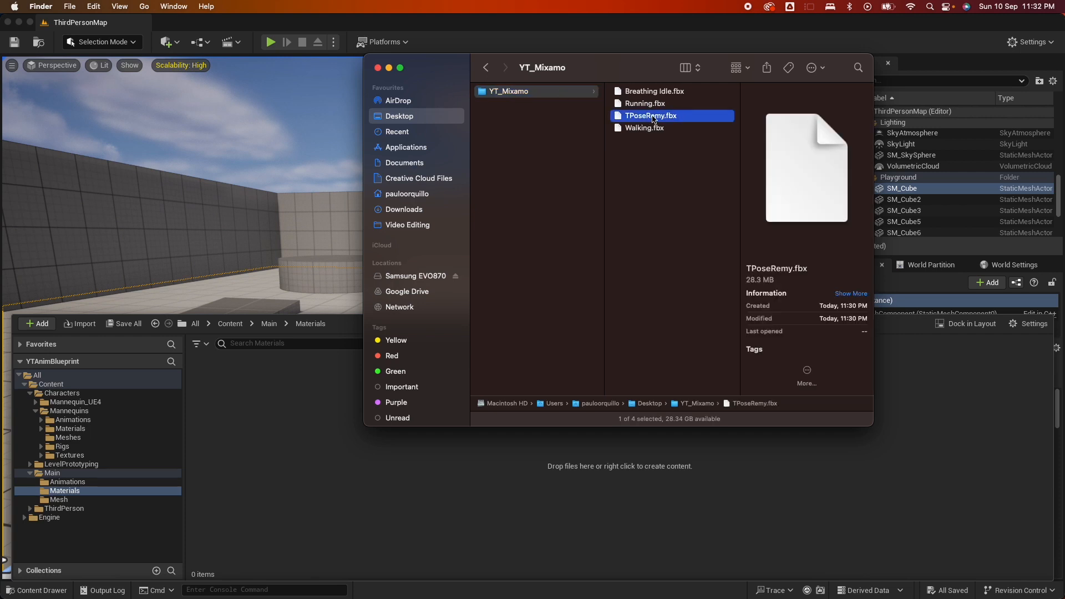
drag(330, 471, 339, 464)
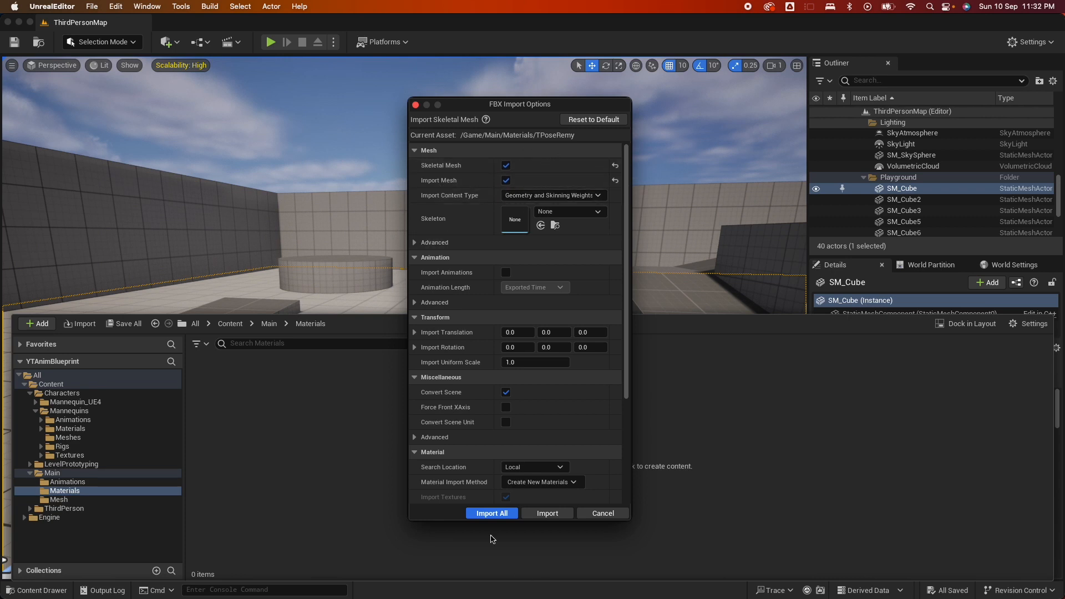
click(491, 513)
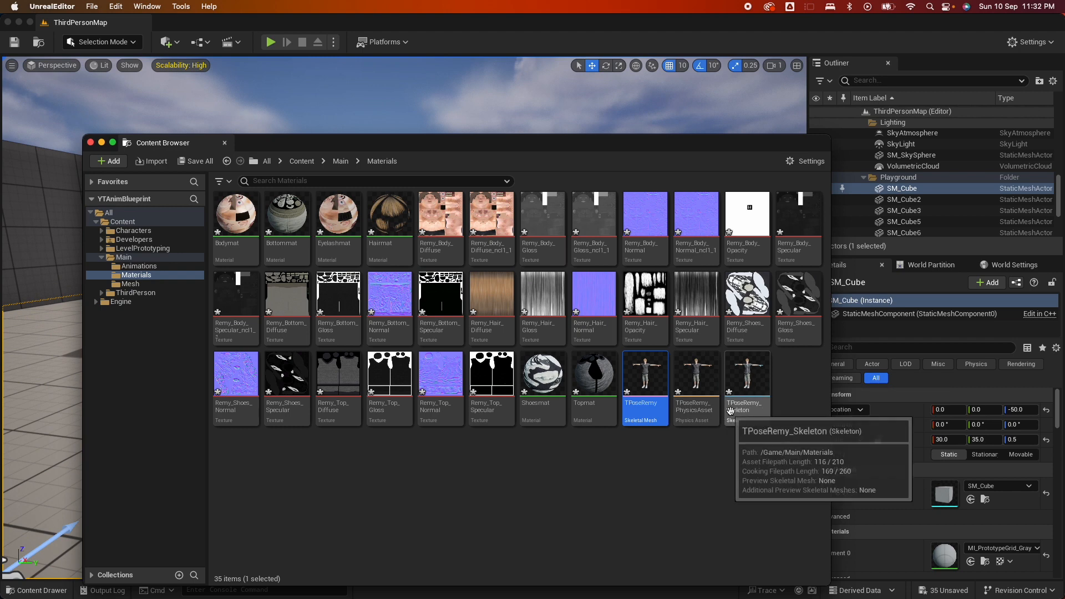
Step: Move the TPoseRemy skeletal mesh, physics asset and skeleton from Materials into the Mesh folder
click(730, 411)
shift+click(638, 377)
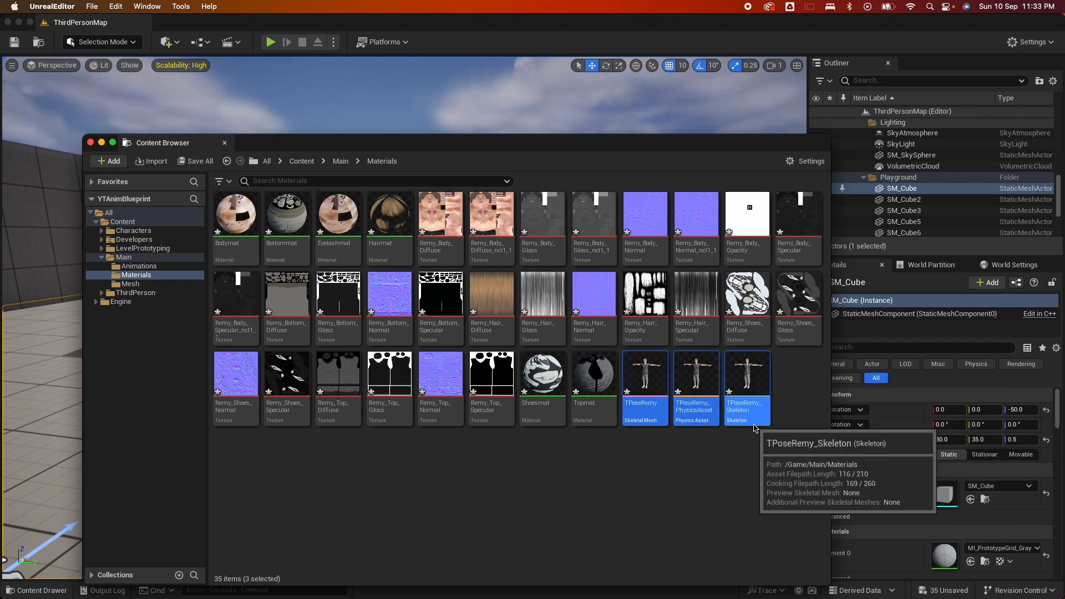
drag(646, 382, 127, 287)
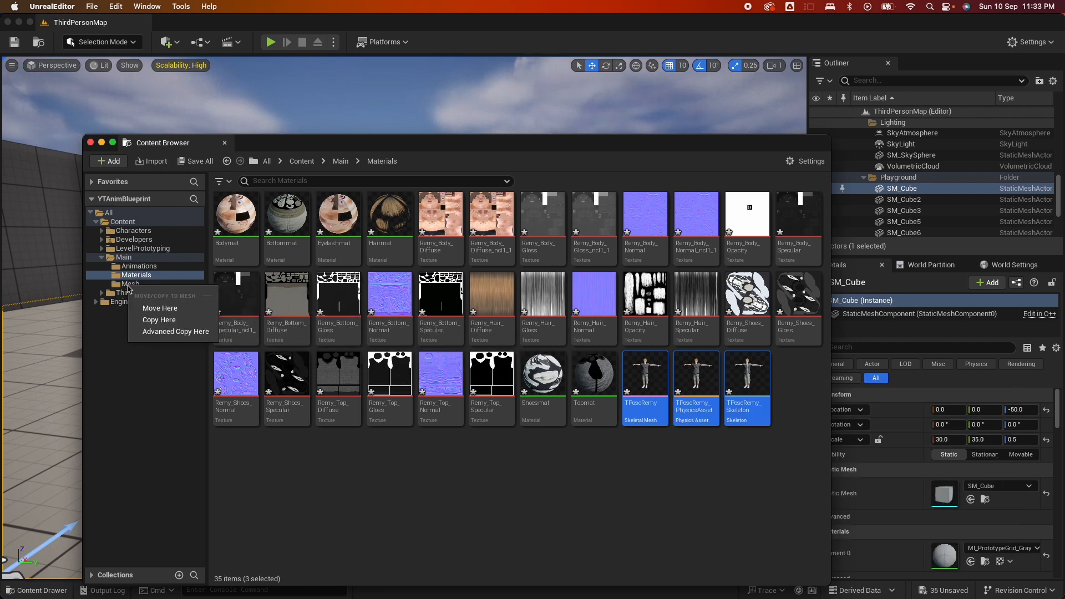
click(172, 308)
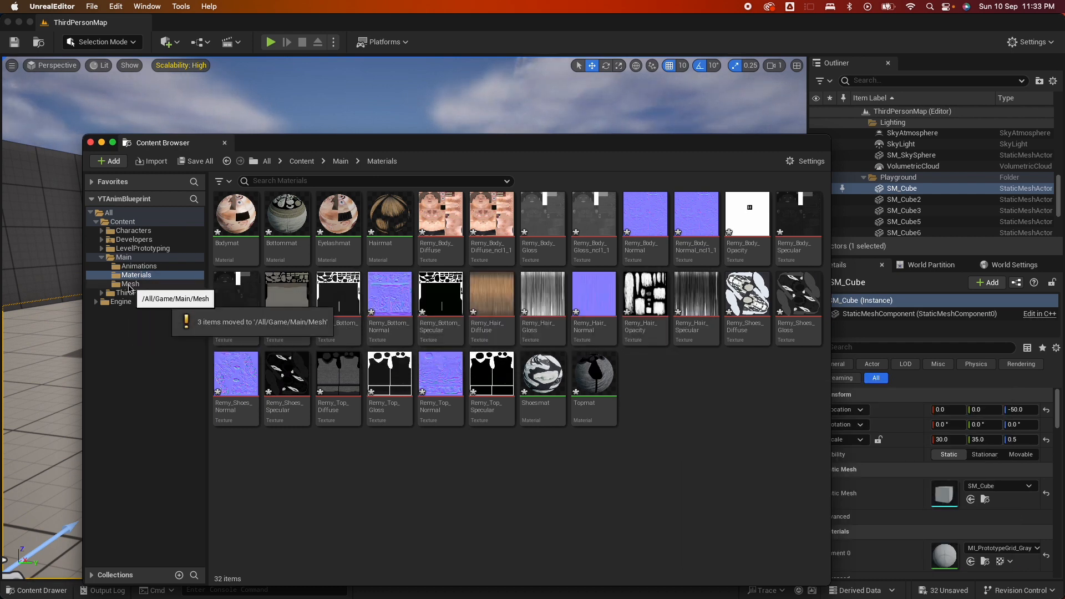
Step: Open the TPoseRemy skeletal mesh from the Mesh folder and examine its bone hierarchy starting at Hips
click(129, 286)
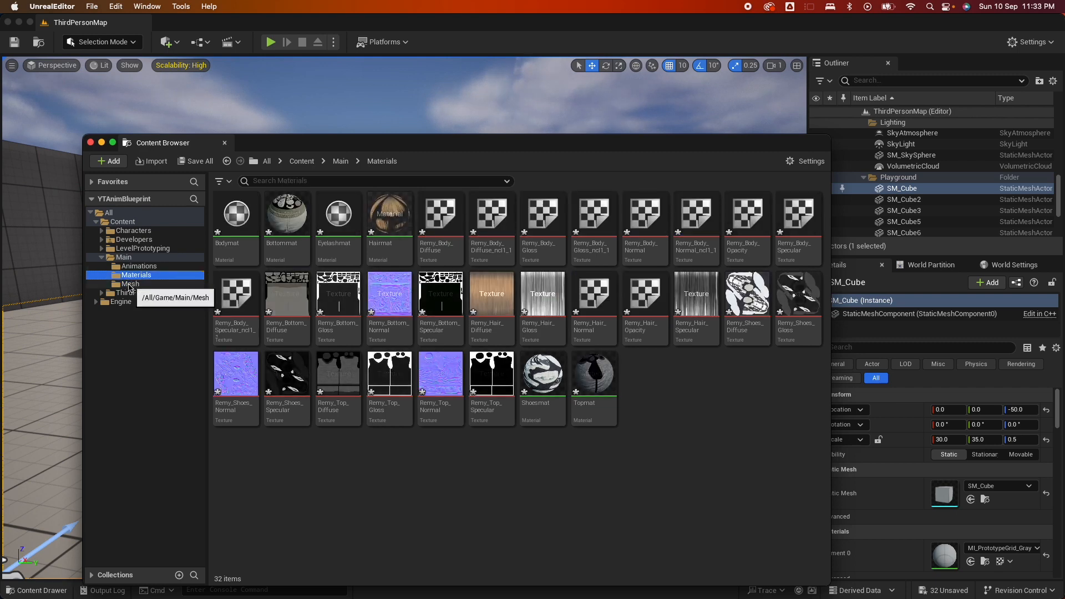
double_click(235, 219)
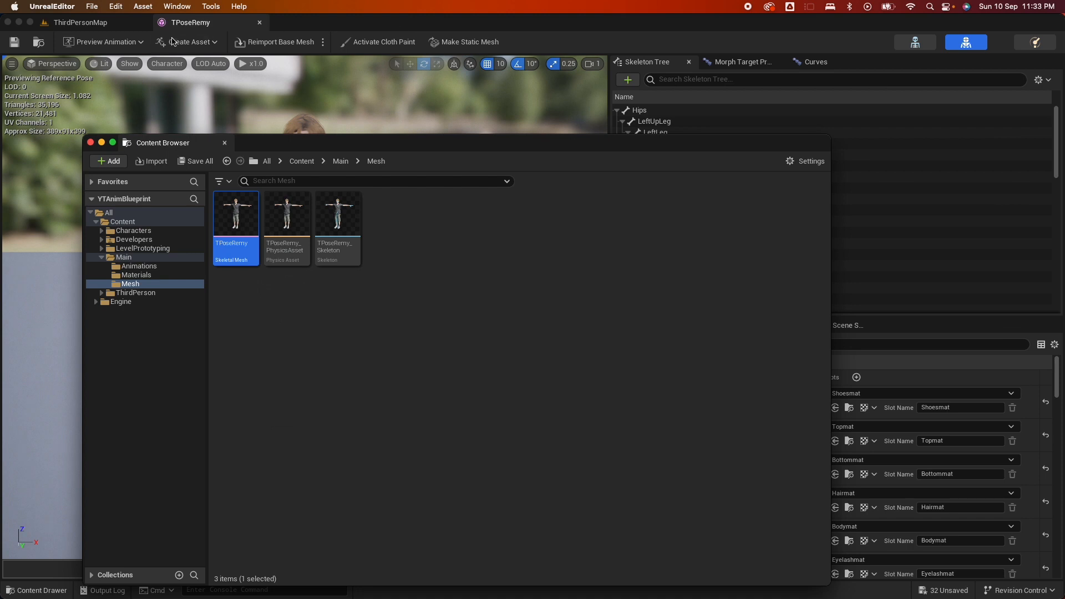
click(208, 25)
scroll(737, 202, down, 5)
scroll(738, 194, up, 5)
click(641, 111)
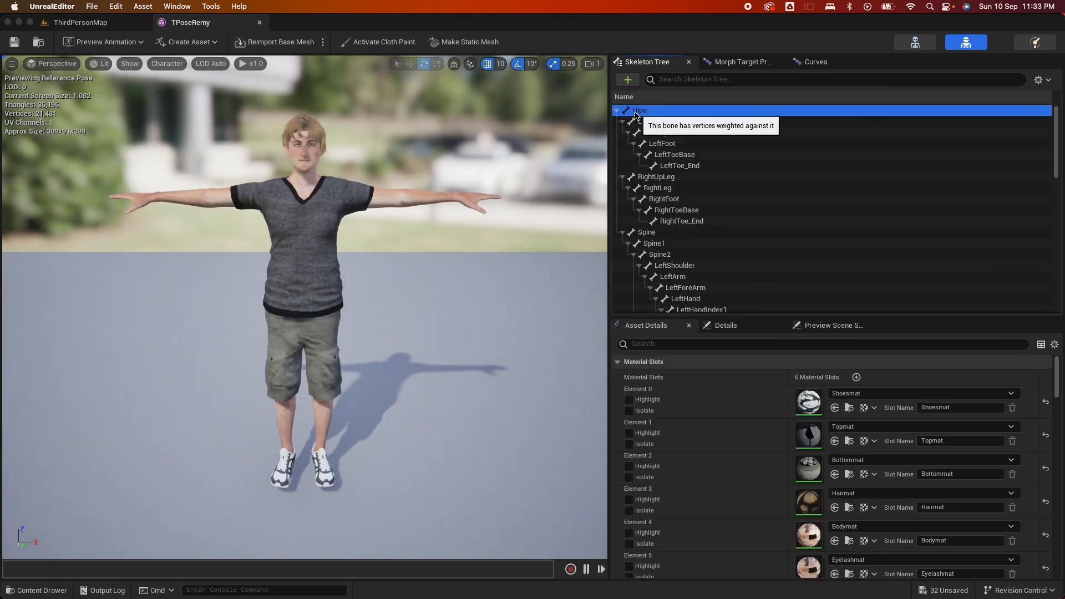
scroll(721, 191, down, 1)
scroll(721, 191, down, 10)
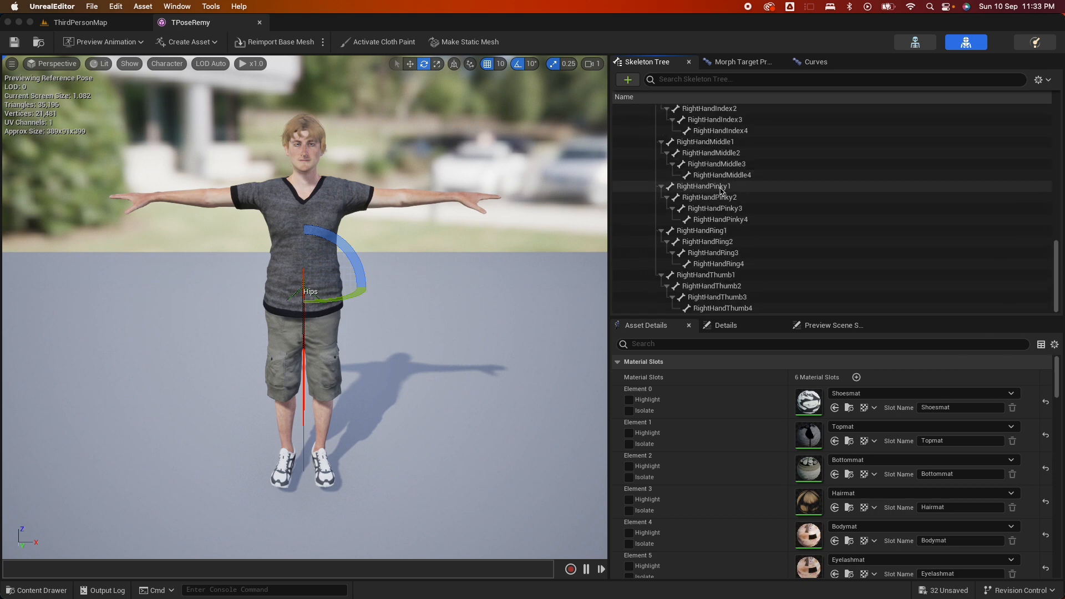
scroll(721, 192, up, 10)
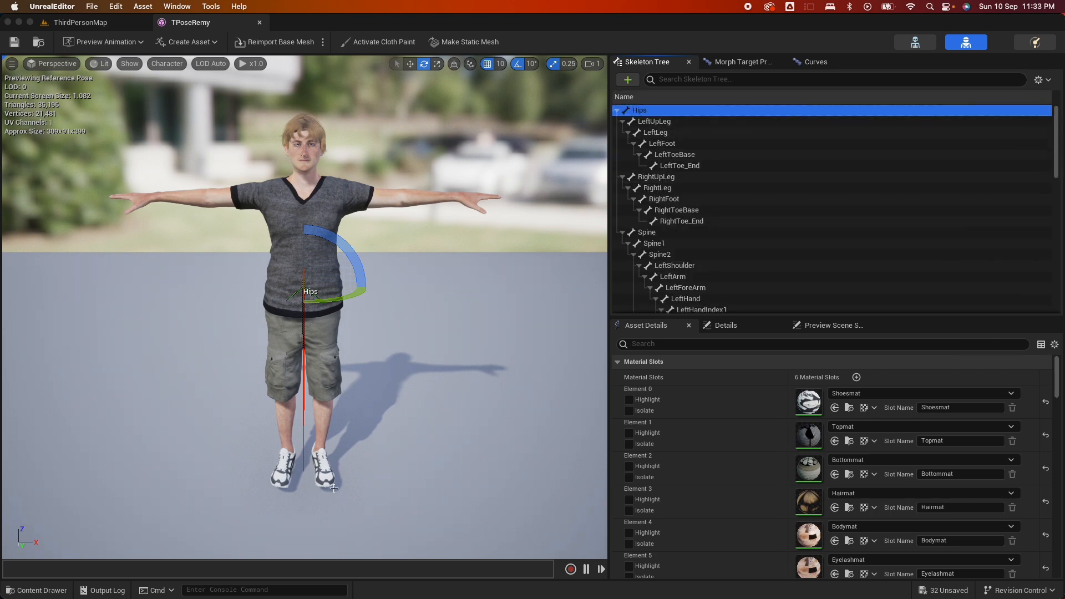
Step: Return to the ThirdPersonMap level and open the Animations folder under Main in the project content
click(83, 22)
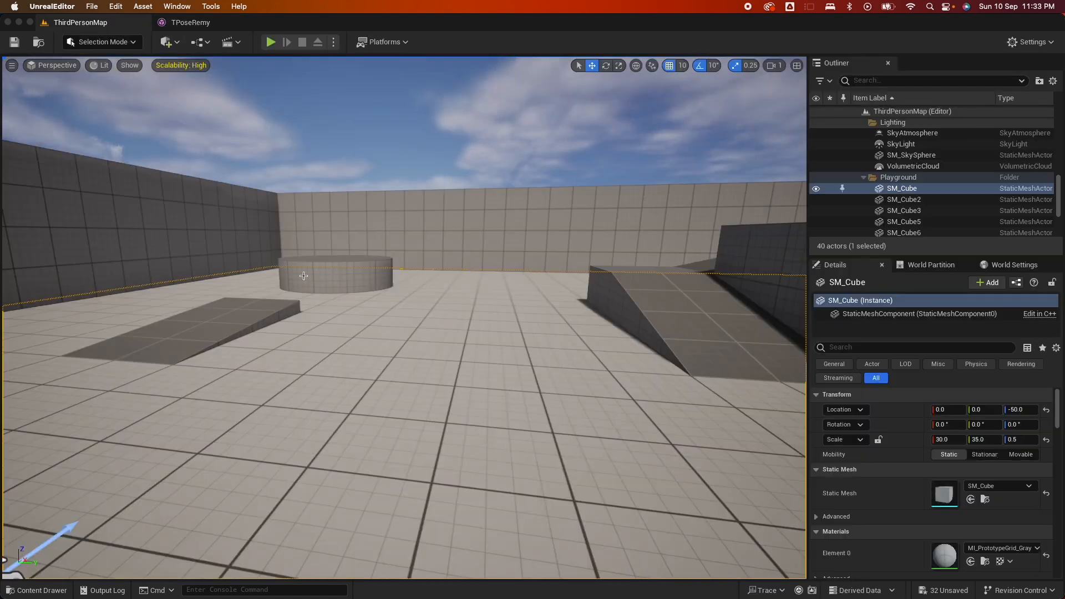
click(65, 592)
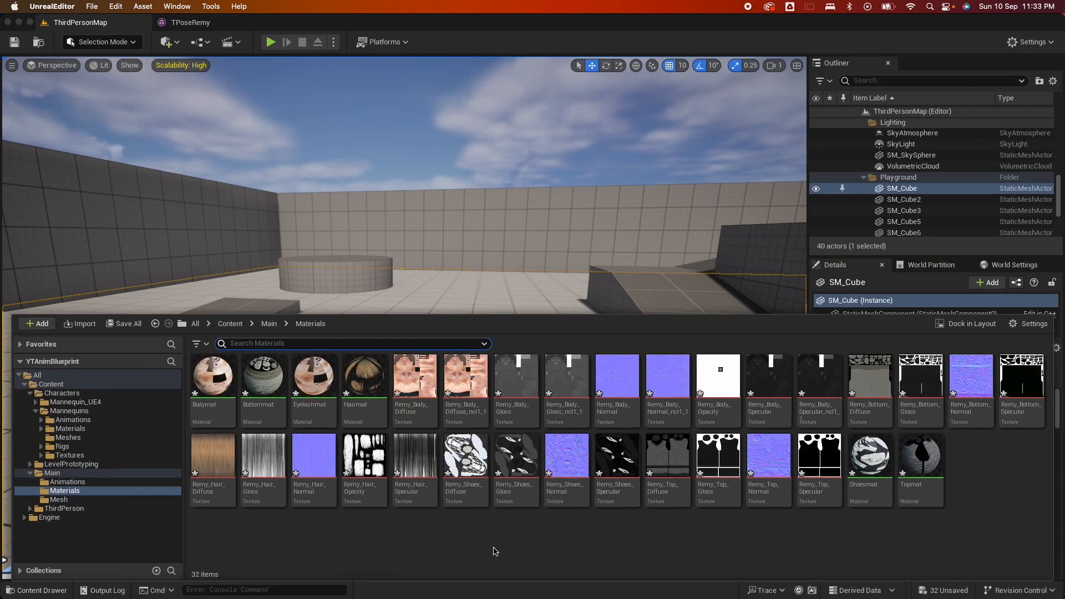
click(67, 482)
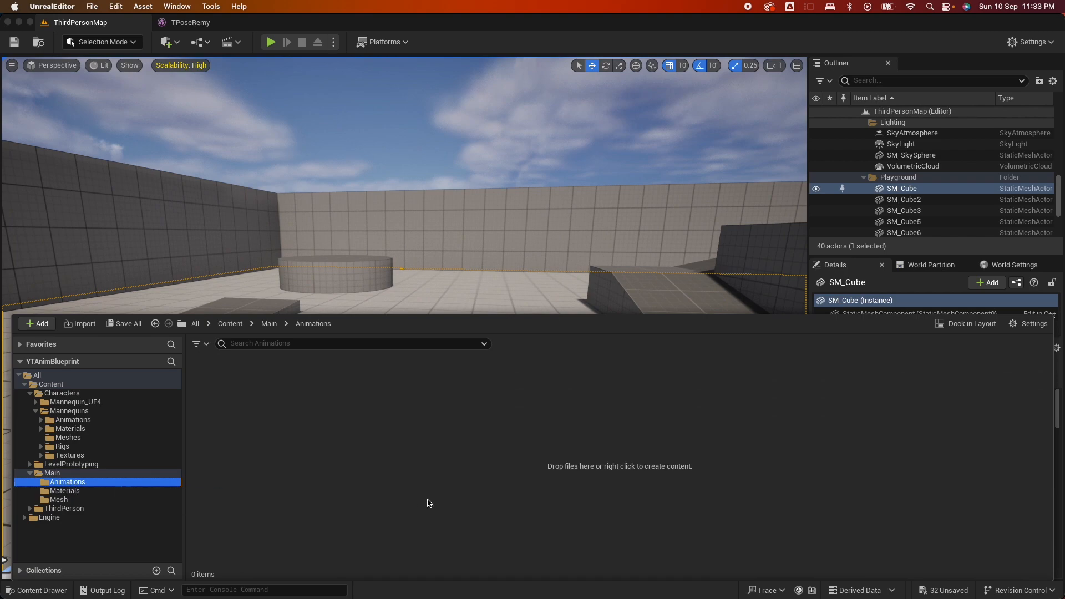
Step: Read the full FBX import messages in the Message Log and clear them
key(ctrl+Up)
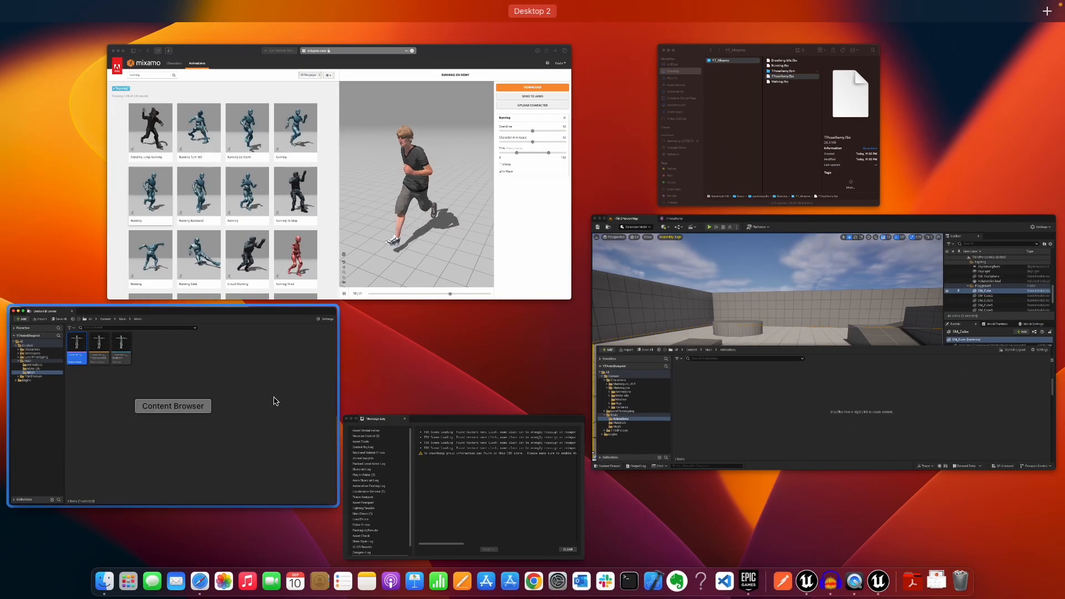
click(489, 505)
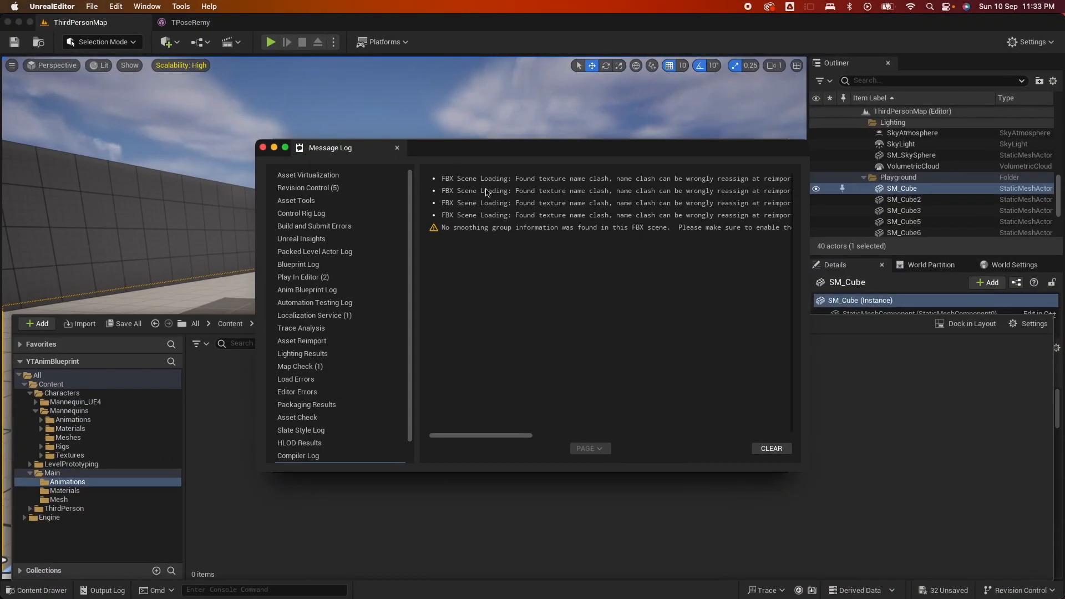
drag(485, 439, 555, 439)
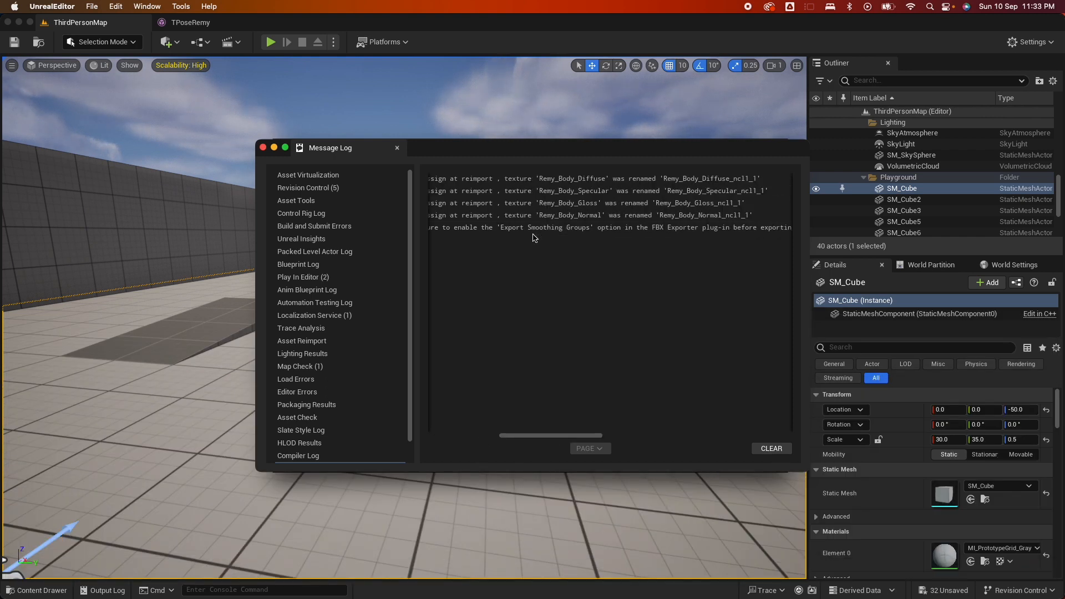
click(774, 449)
Step: Select Breathing Idle.fbx, Running.fbx and Walking.fbx in the YT_Mixamo folder in Finder
key(ctrl+Up)
click(730, 176)
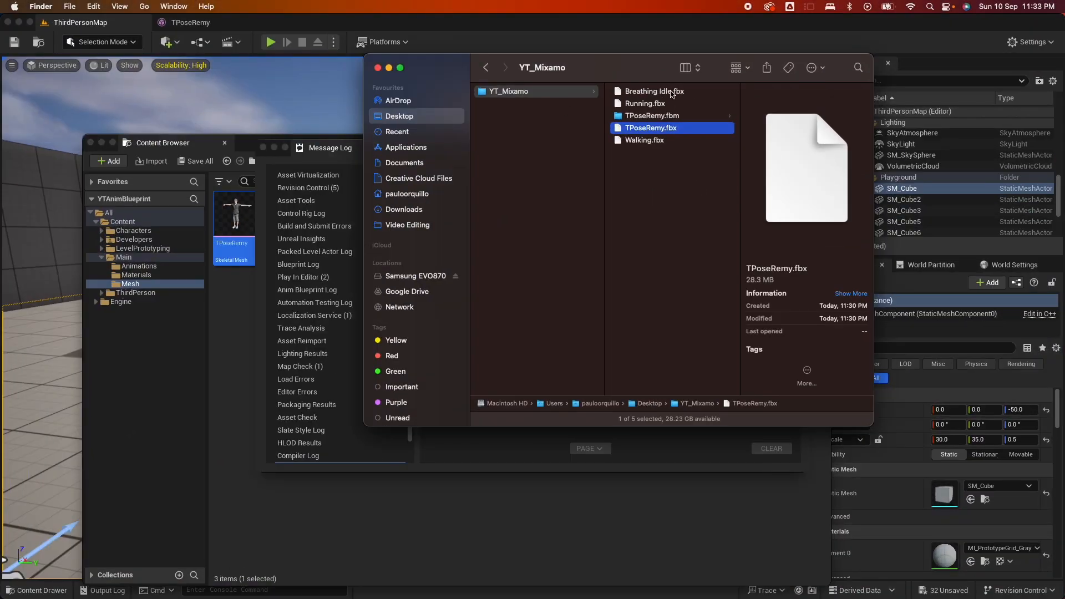
click(671, 92)
shift+click(645, 103)
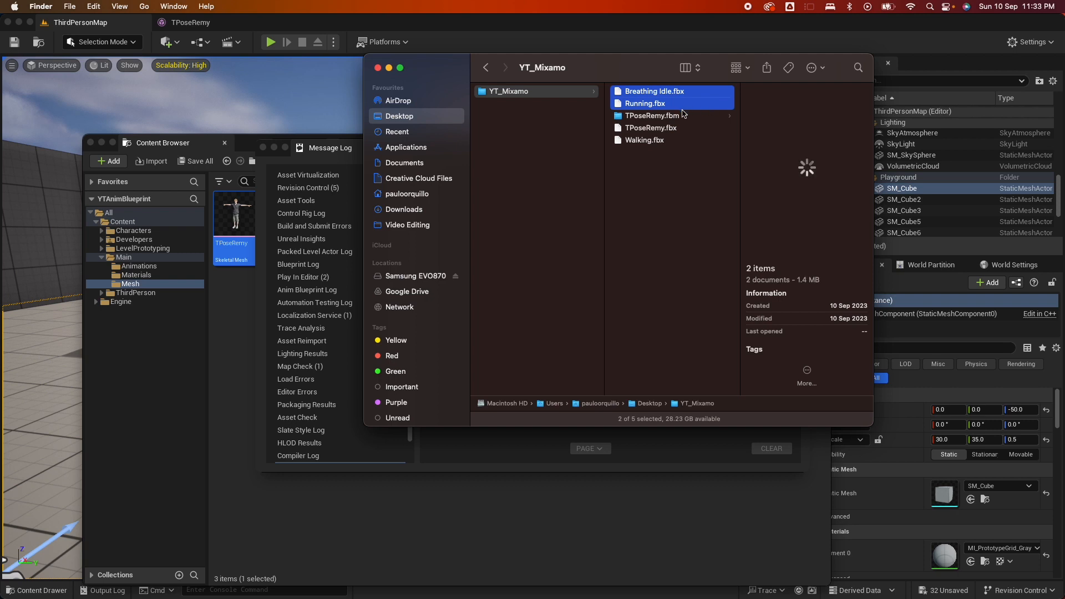
super+click(644, 141)
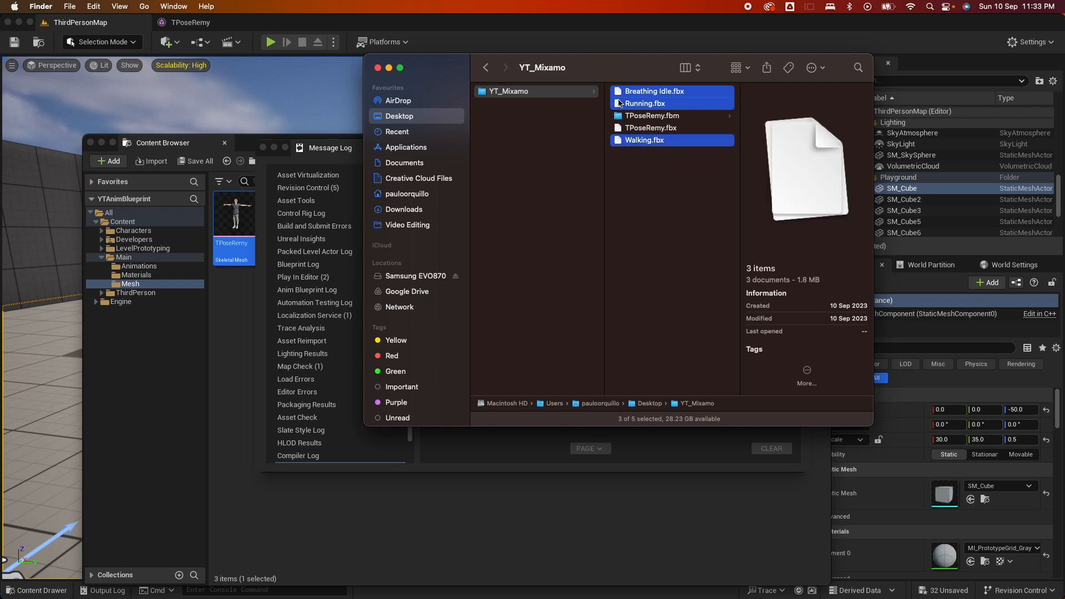
drag(638, 93, 288, 505)
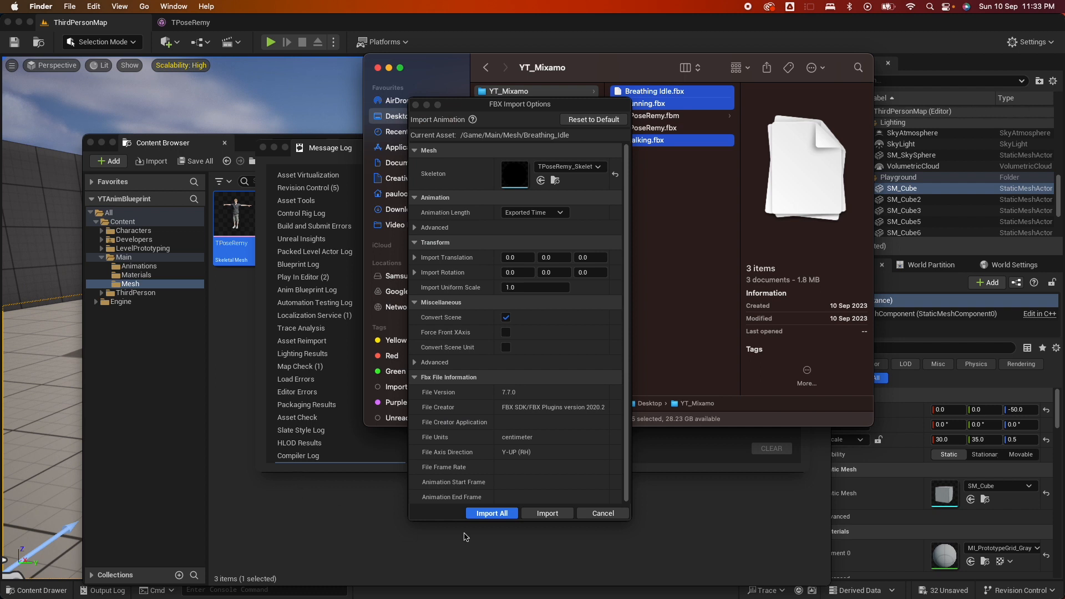
click(604, 515)
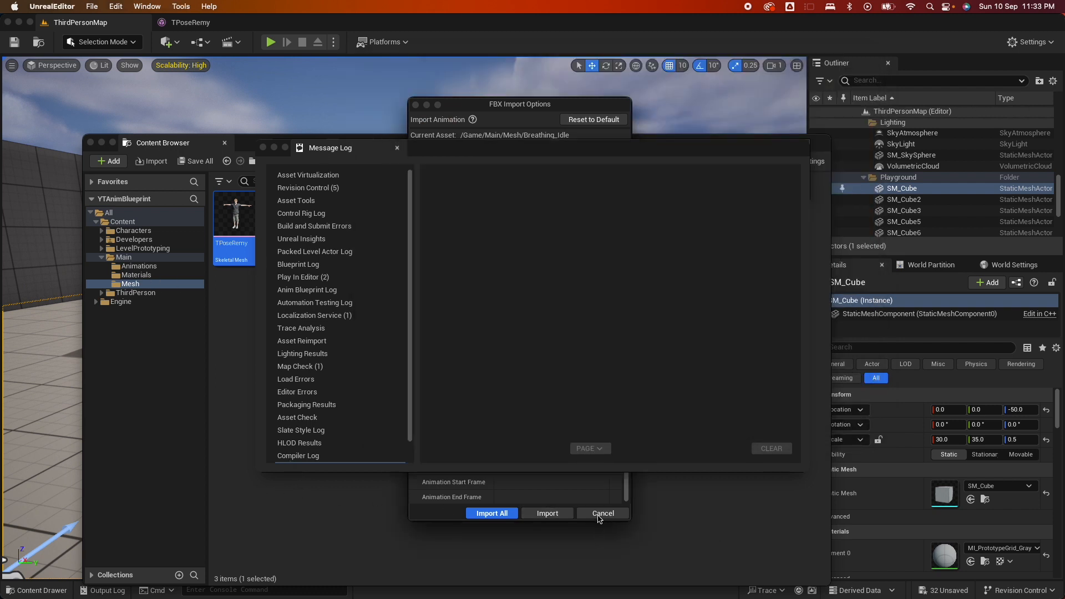
click(599, 514)
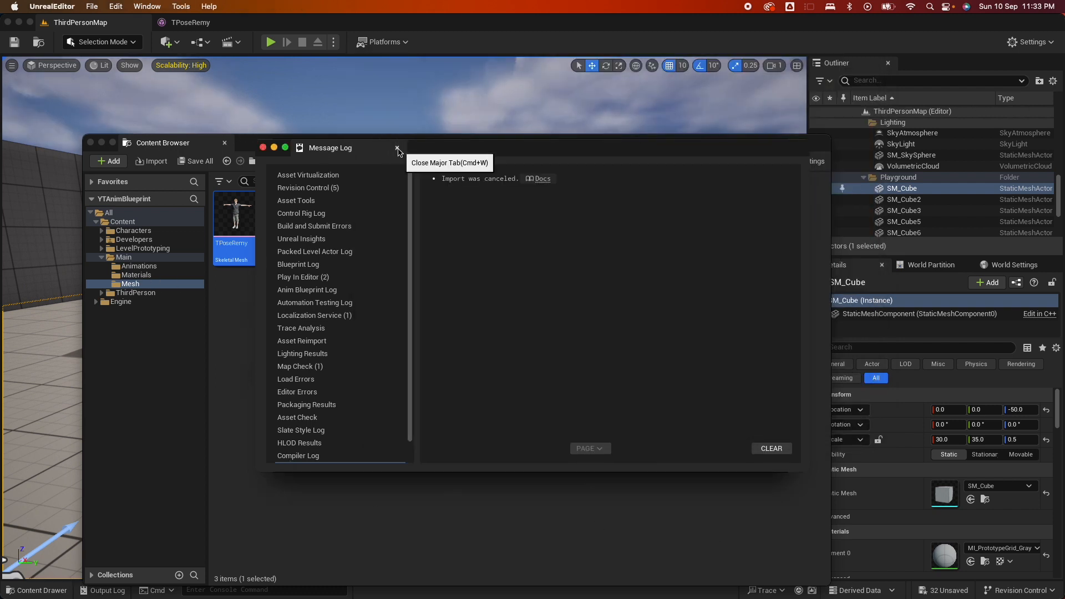
click(397, 147)
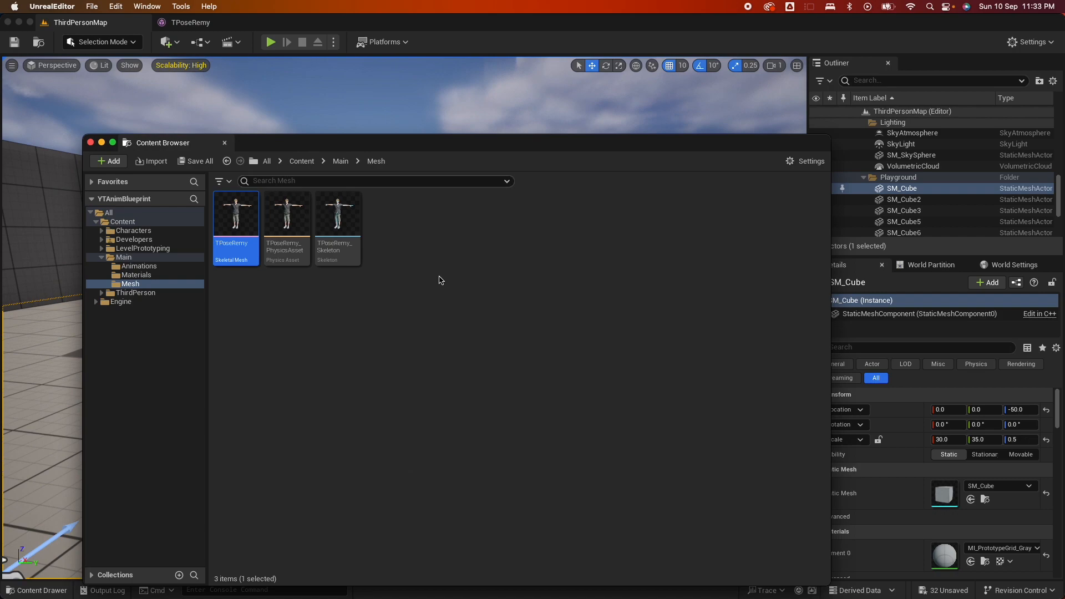
Step: Import Breathing Idle, Running and Walking into Main/Animations using TPoseRemy_Skeleton, and close the Content Browser window
click(139, 266)
key(ctrl+Up)
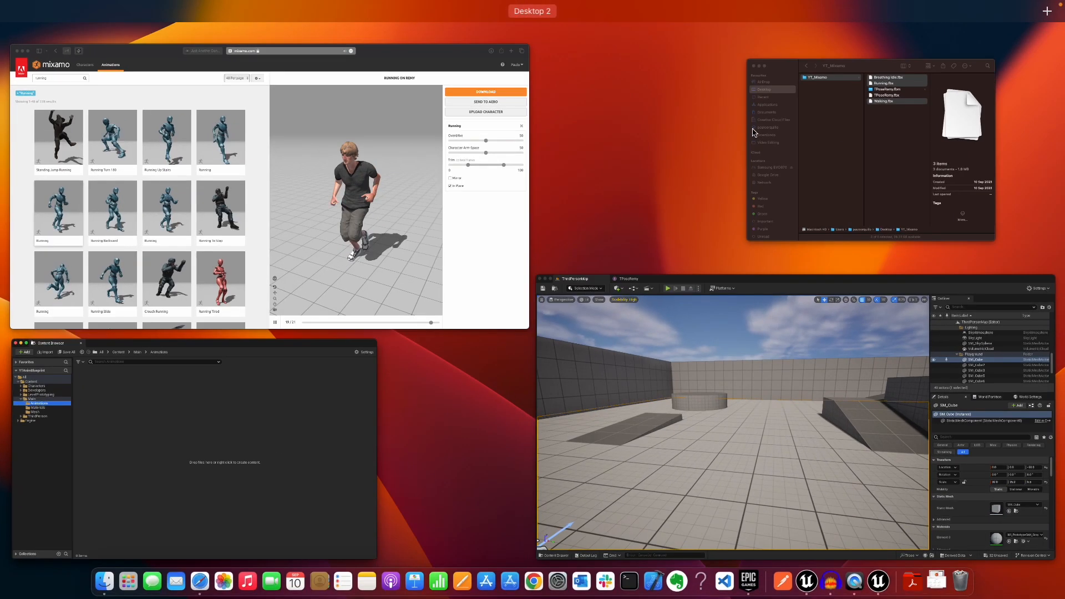
click(815, 143)
drag(294, 462, 313, 416)
click(577, 167)
click(577, 167)
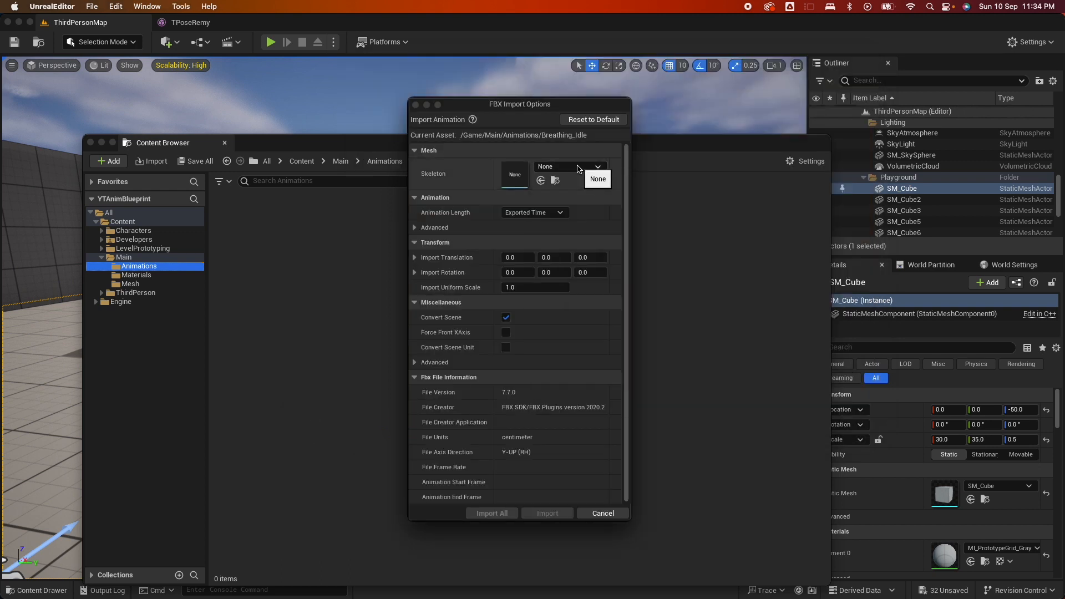
click(577, 169)
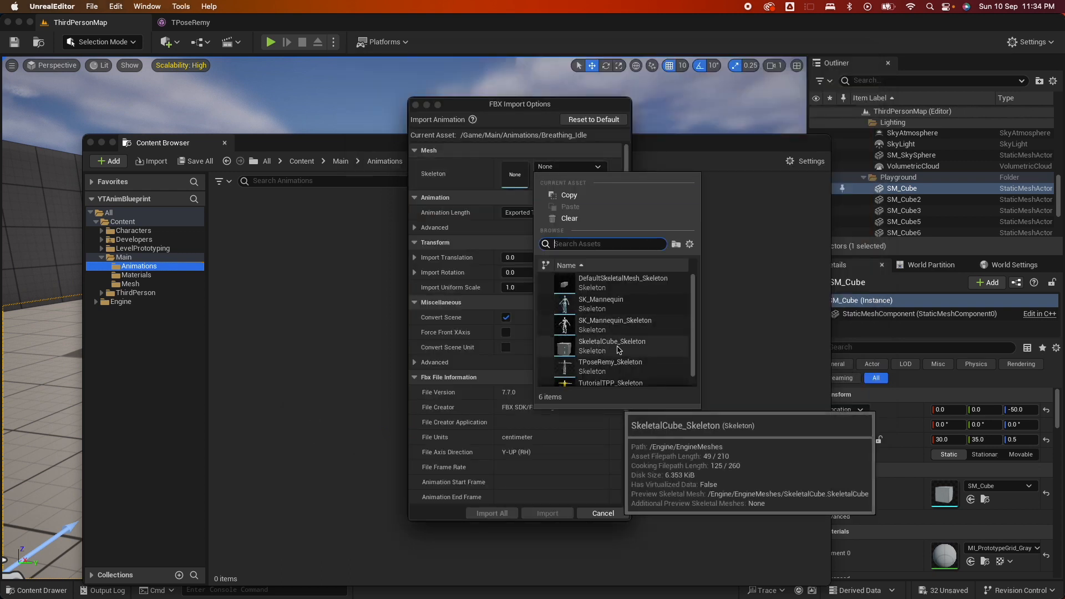
click(594, 361)
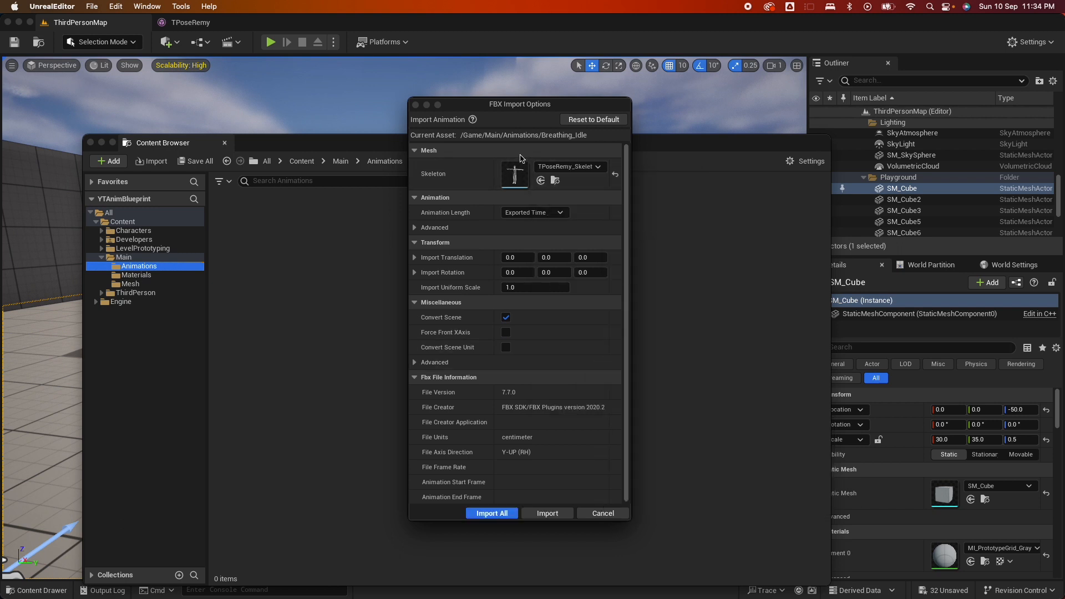
click(492, 514)
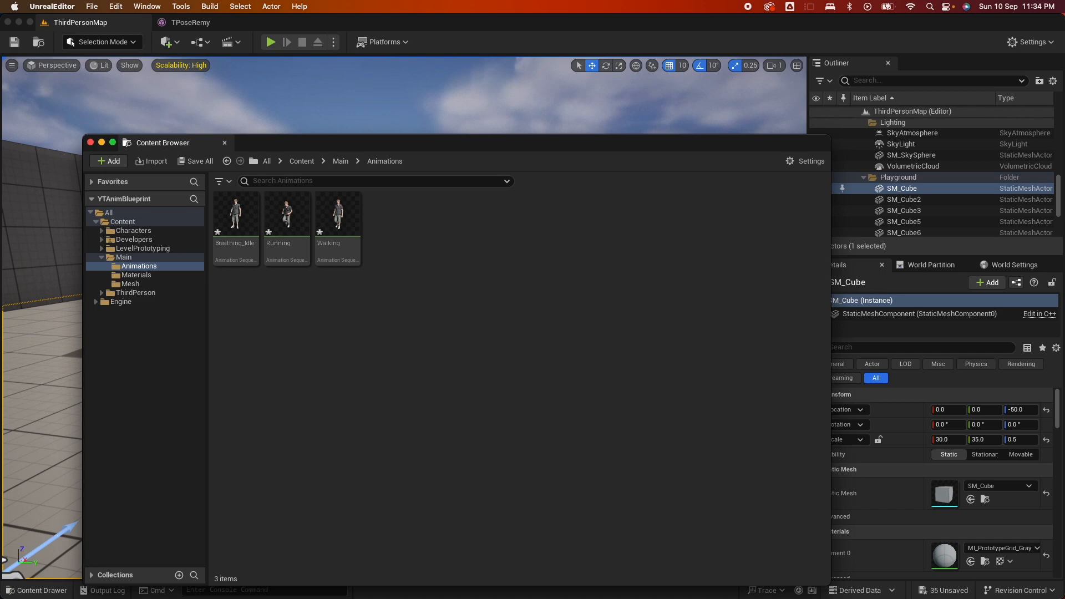
click(300, 111)
click(225, 143)
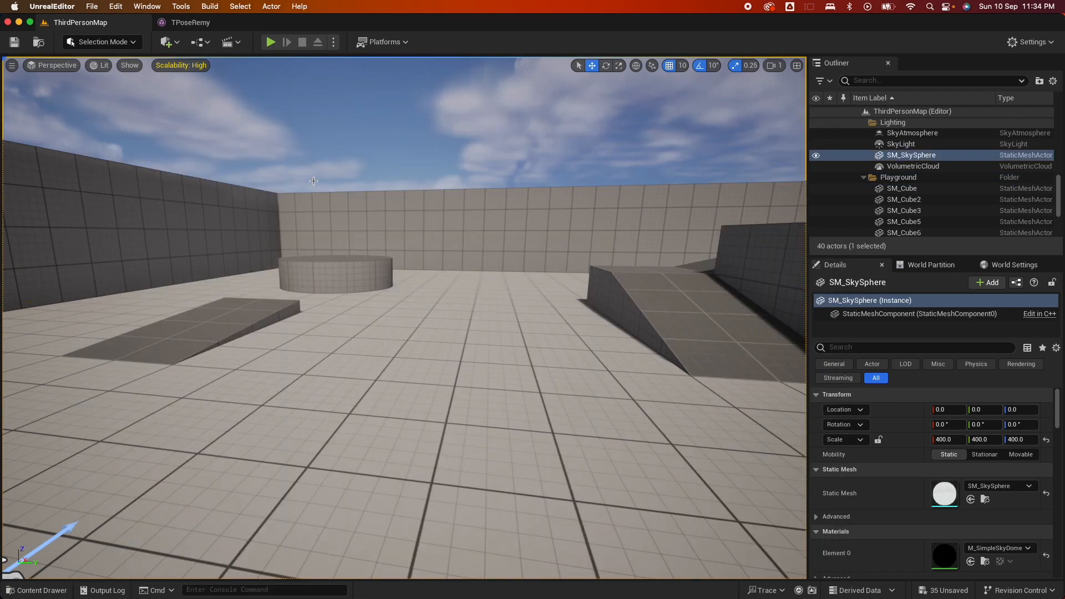
Step: Open BP_ThirdPersonCharacter from ThirdPerson/Blueprints and show the character in its viewport
click(63, 594)
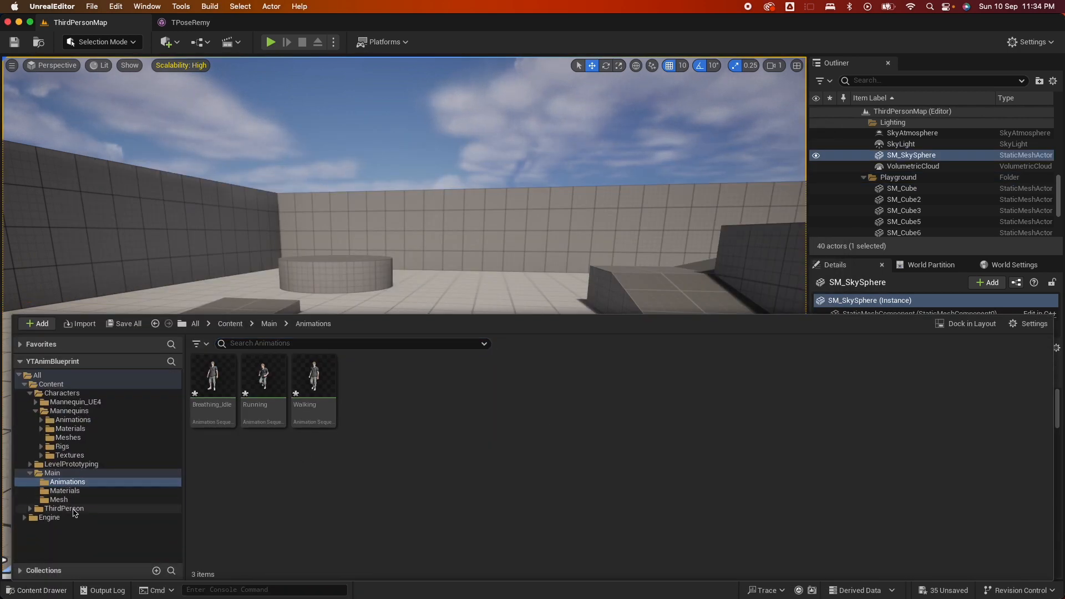
click(74, 510)
click(62, 517)
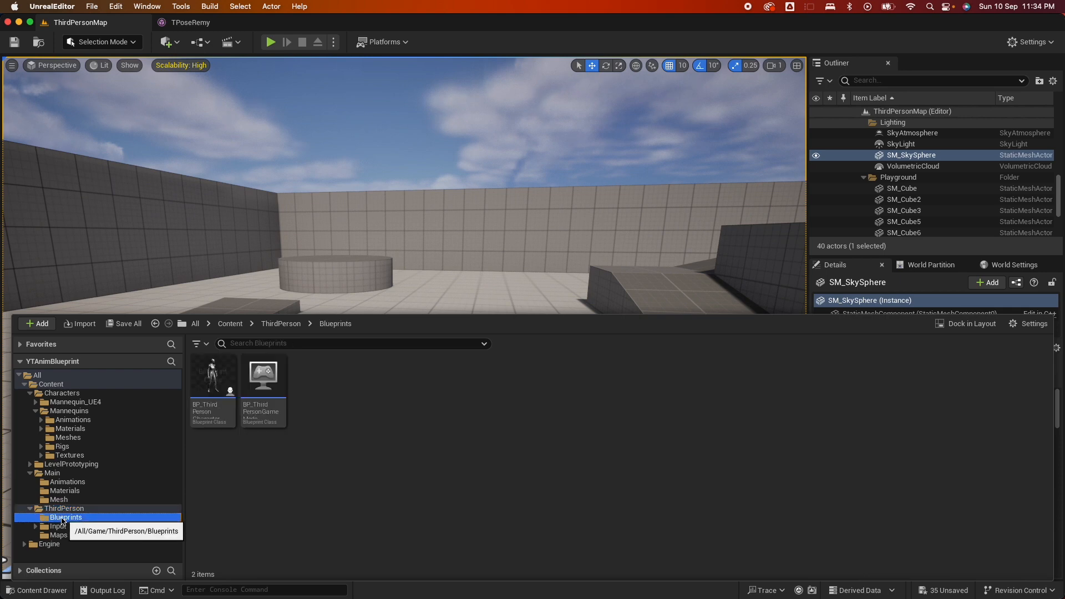
click(213, 379)
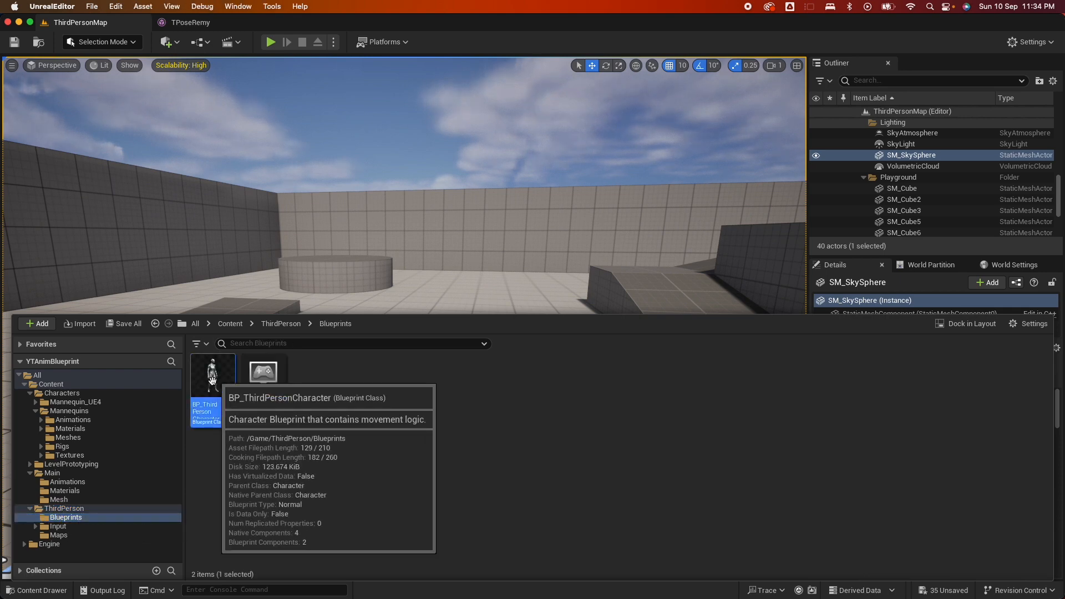
double_click(214, 379)
click(256, 62)
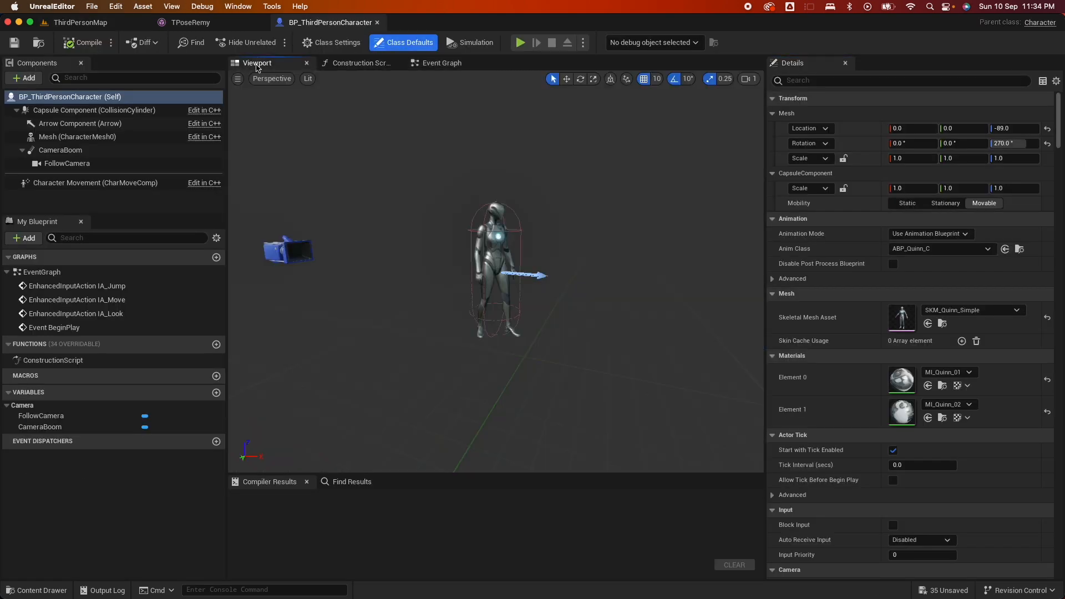
Step: Assign TPoseRemy as the skeletal mesh asset of the character's Mesh component
click(56, 140)
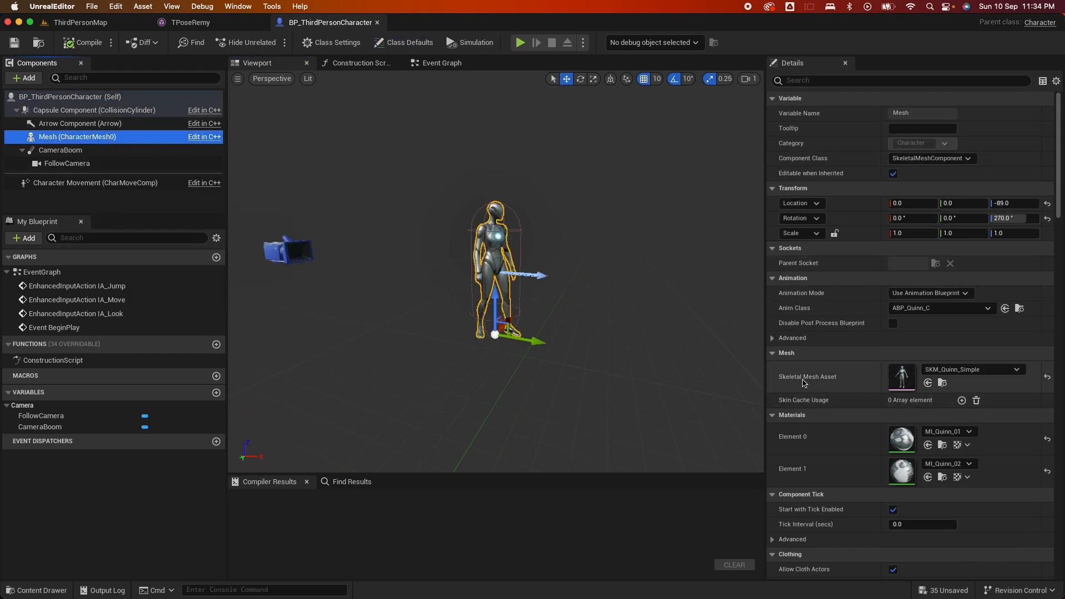
click(976, 369)
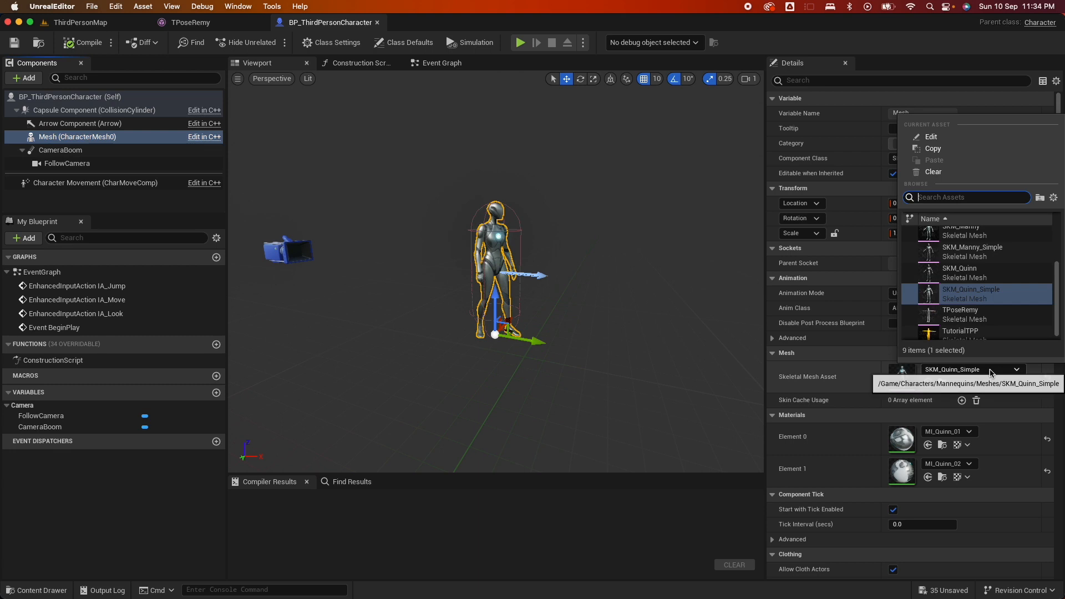
click(965, 315)
drag(642, 269, 648, 355)
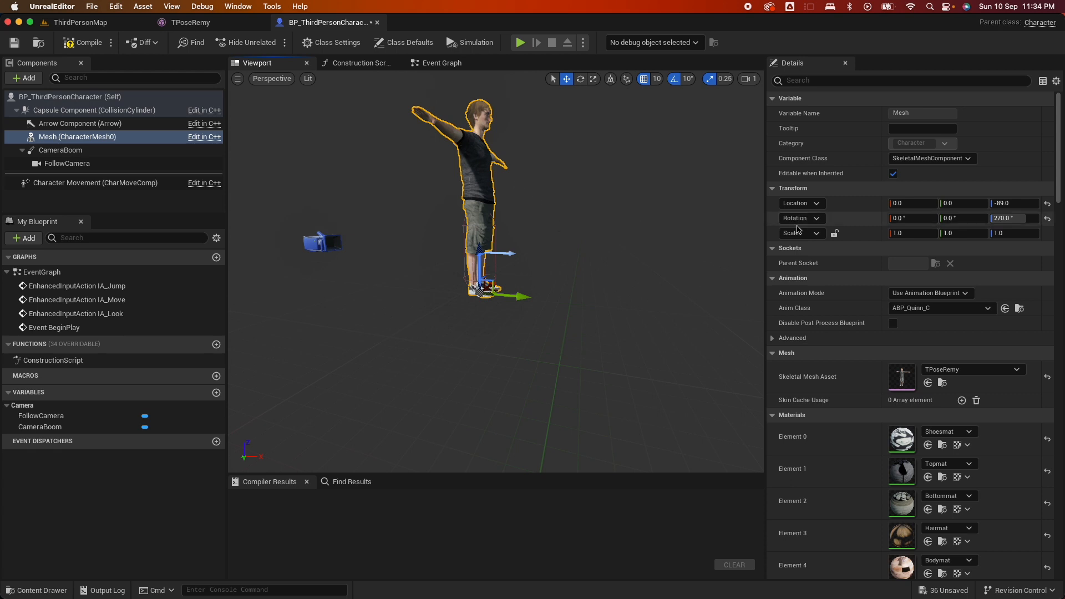
Step: Lock the Mesh component's scale proportions, set its scale to 0.5 and its Z location to -93
click(835, 234)
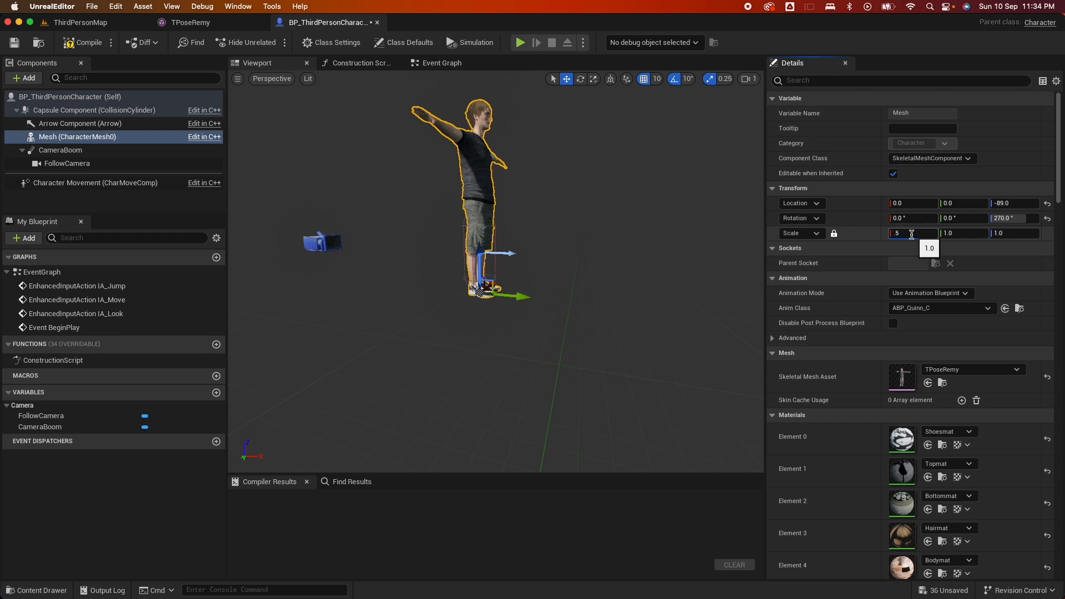
click(911, 234)
text(.5)
key(Return)
key(f)
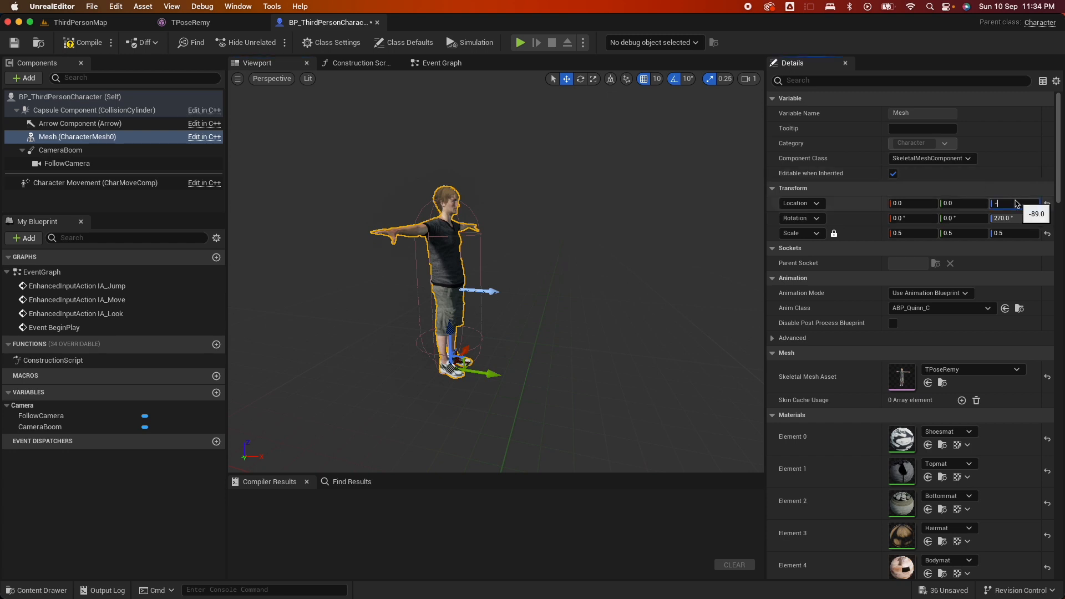
key(Return)
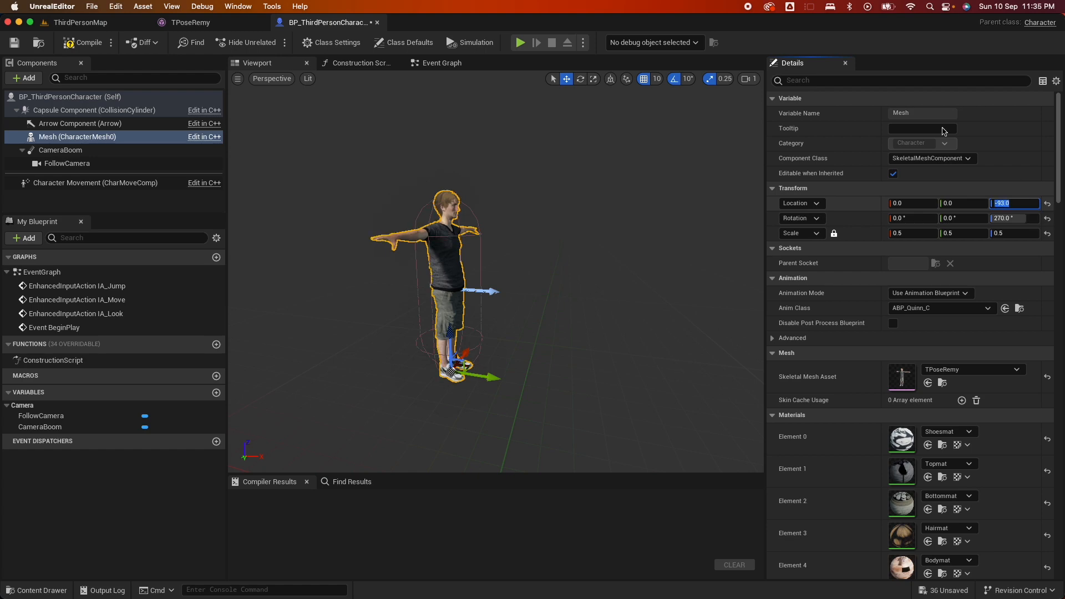
Step: Compile the character blueprint and play-test Remy in the ThirdPersonMap level
click(82, 42)
click(80, 22)
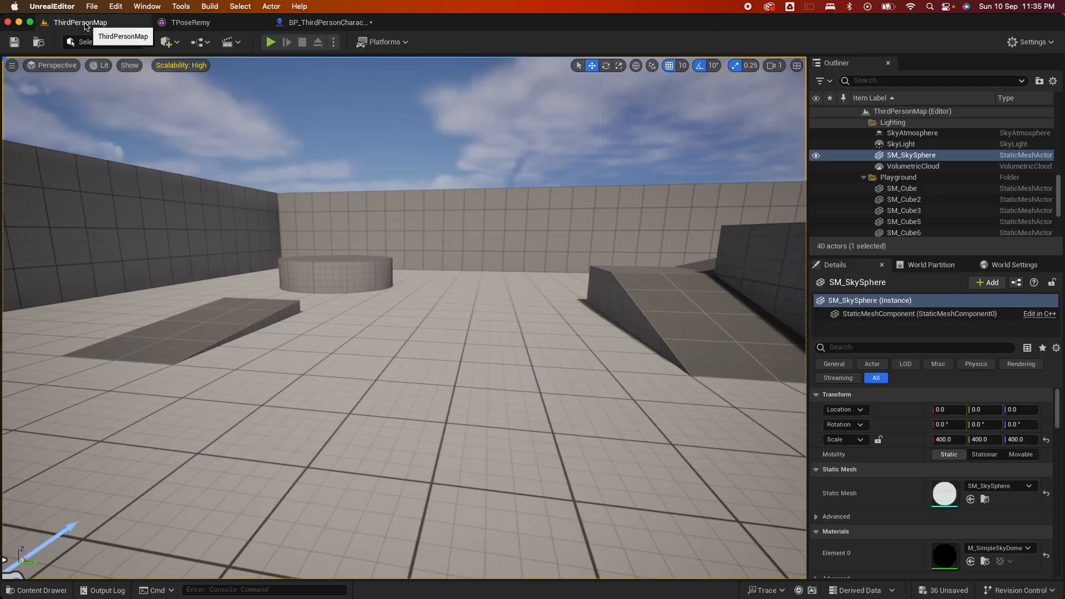
click(270, 42)
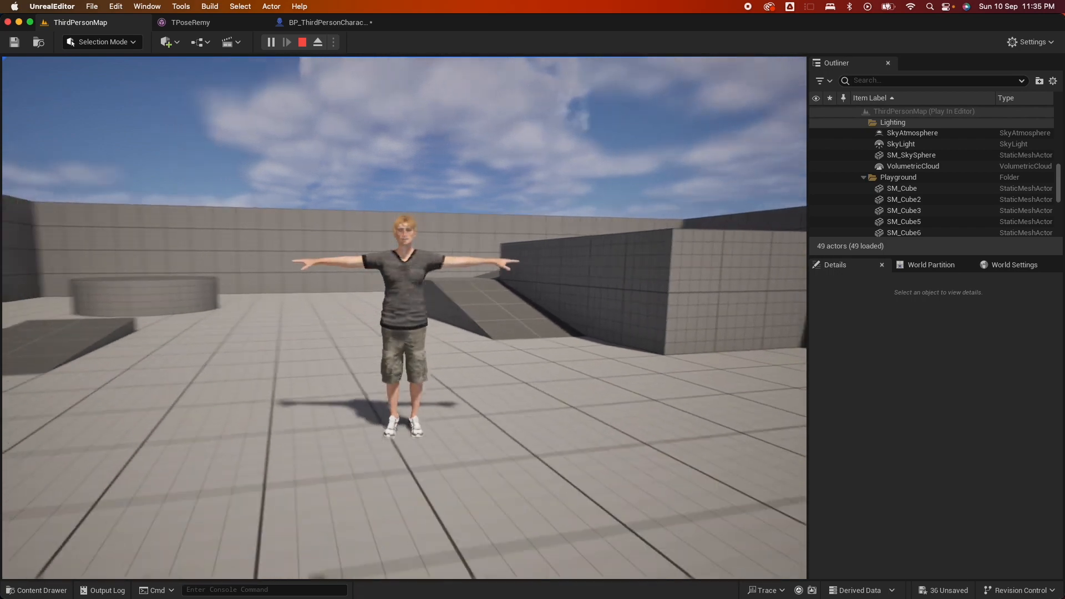
key(Escape)
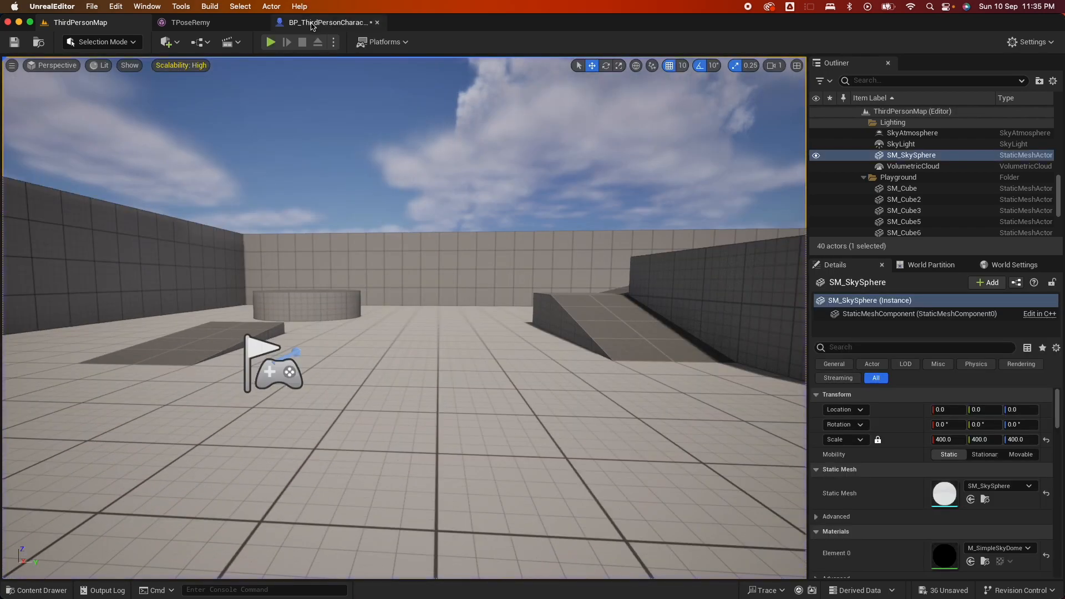
Step: Change the Mesh component's animation mode in BP_ThirdPersonCharacter to Use Animation Asset
click(328, 23)
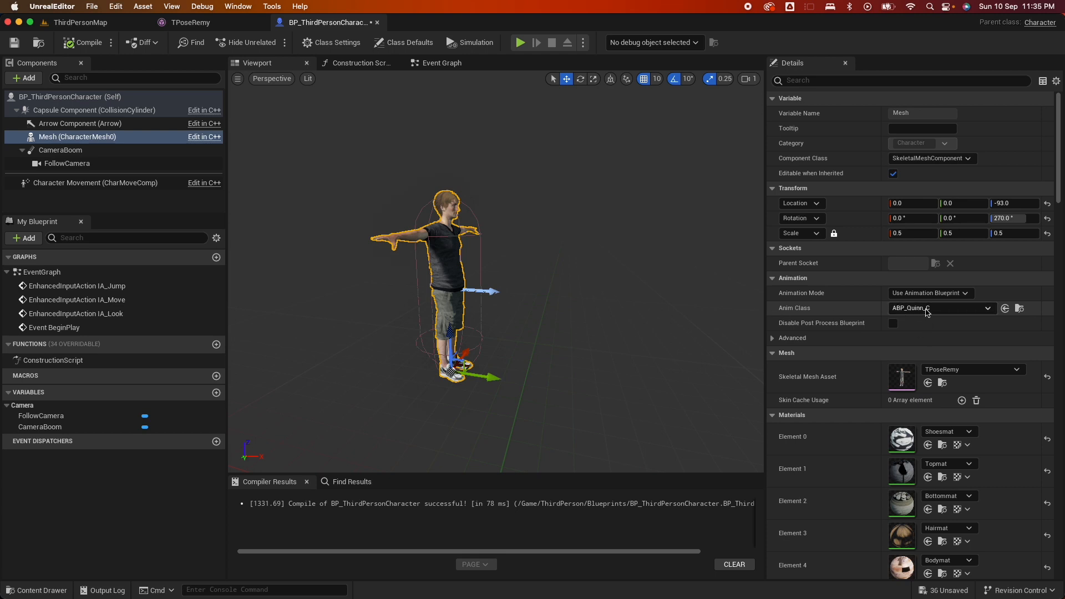
click(947, 293)
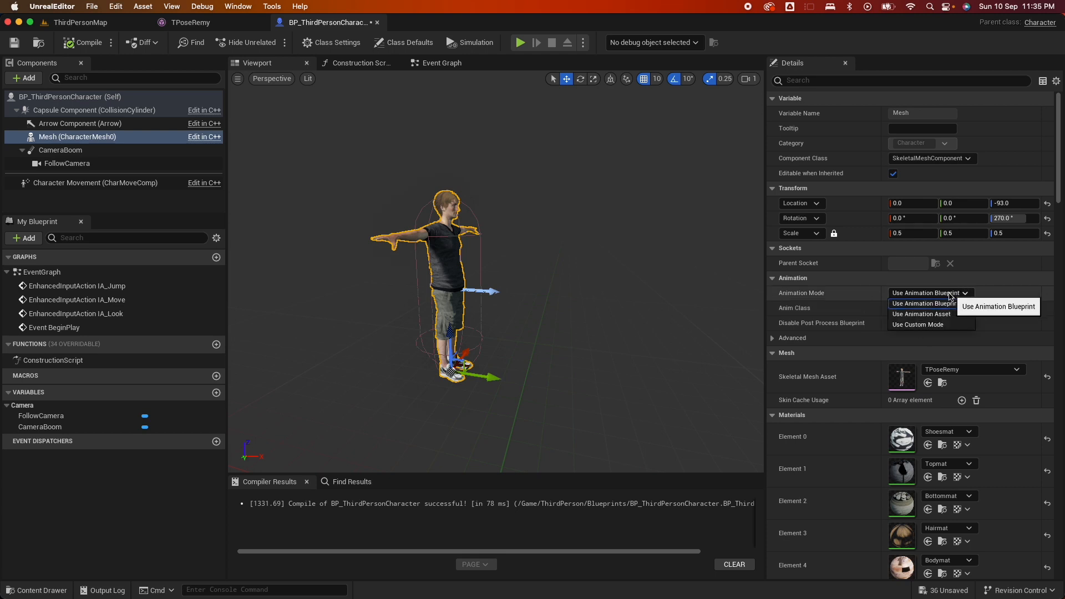
click(919, 315)
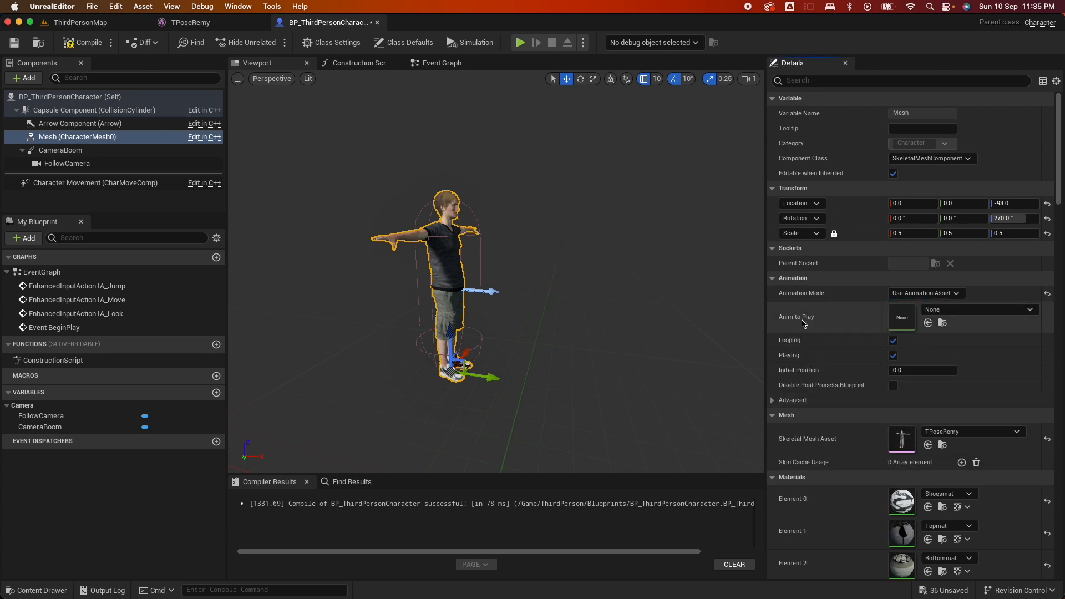
Step: Set the Mesh component's Anim to Play to Breathing_Idle and compile the character blueprint
click(978, 311)
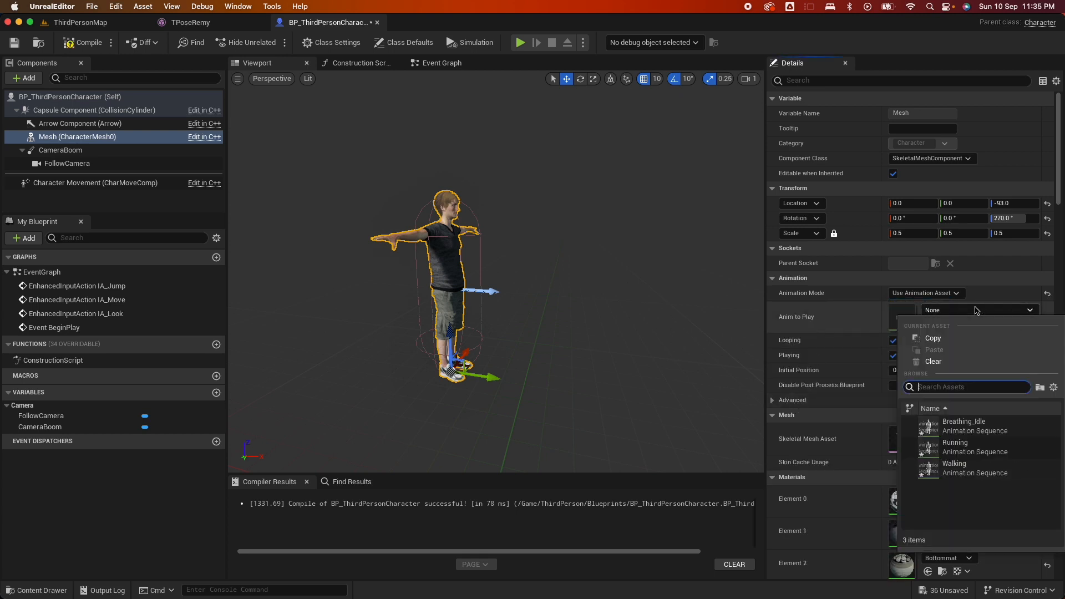
click(977, 432)
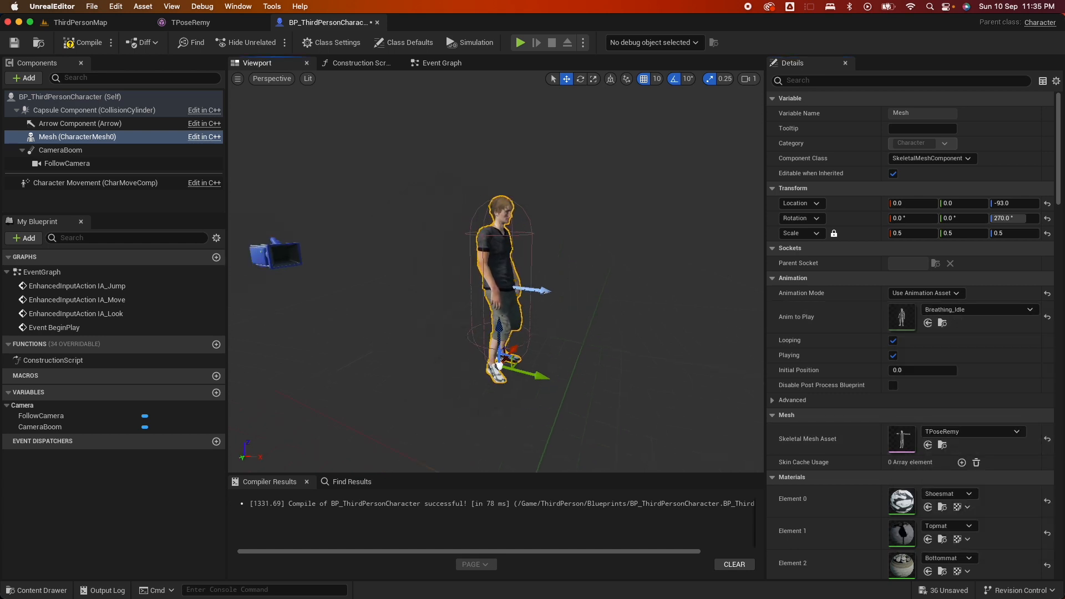
click(83, 43)
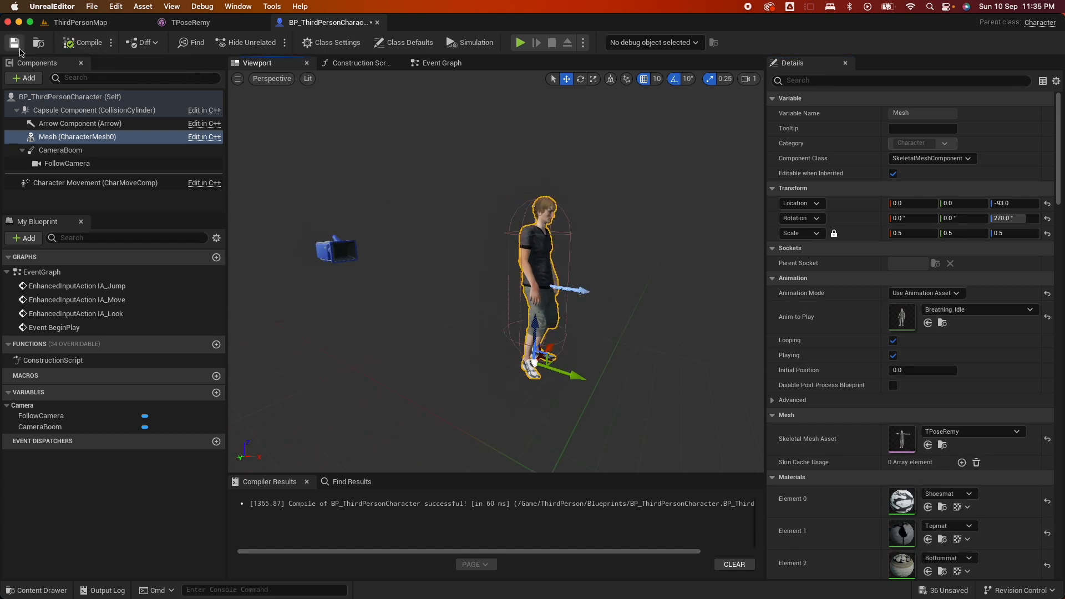
Step: Play-test the ThirdPersonMap level, moving Remy around to check the idle animation, and end the session
click(82, 22)
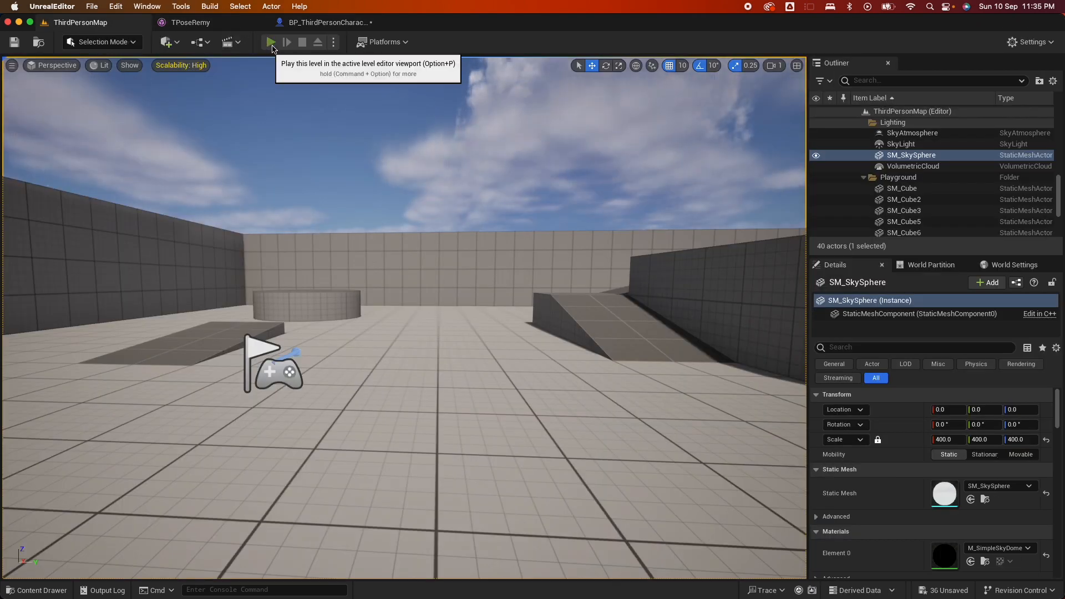
click(271, 42)
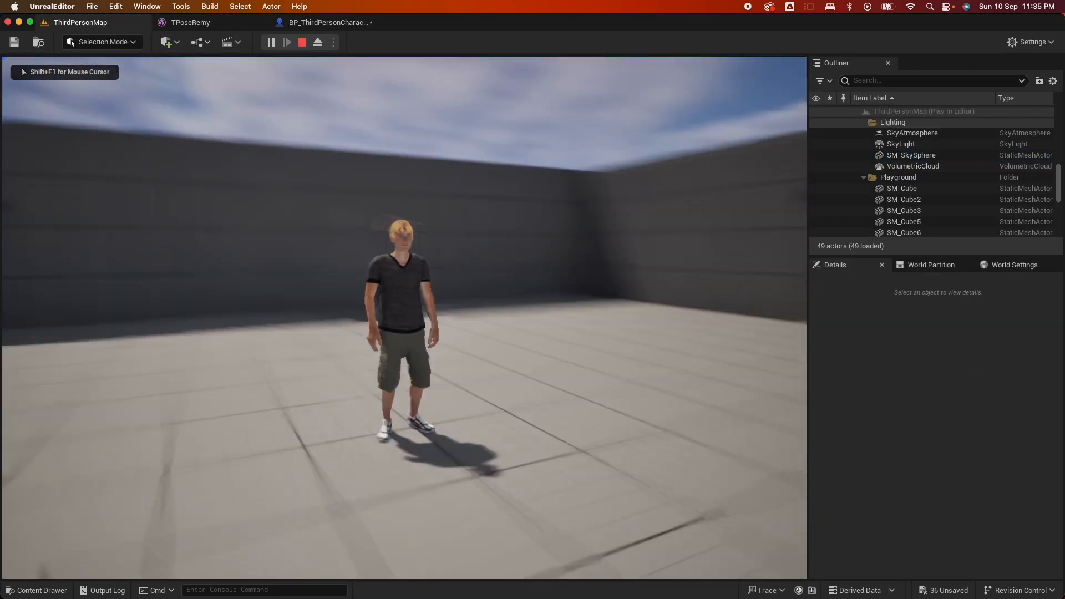
key(w)
key(a)
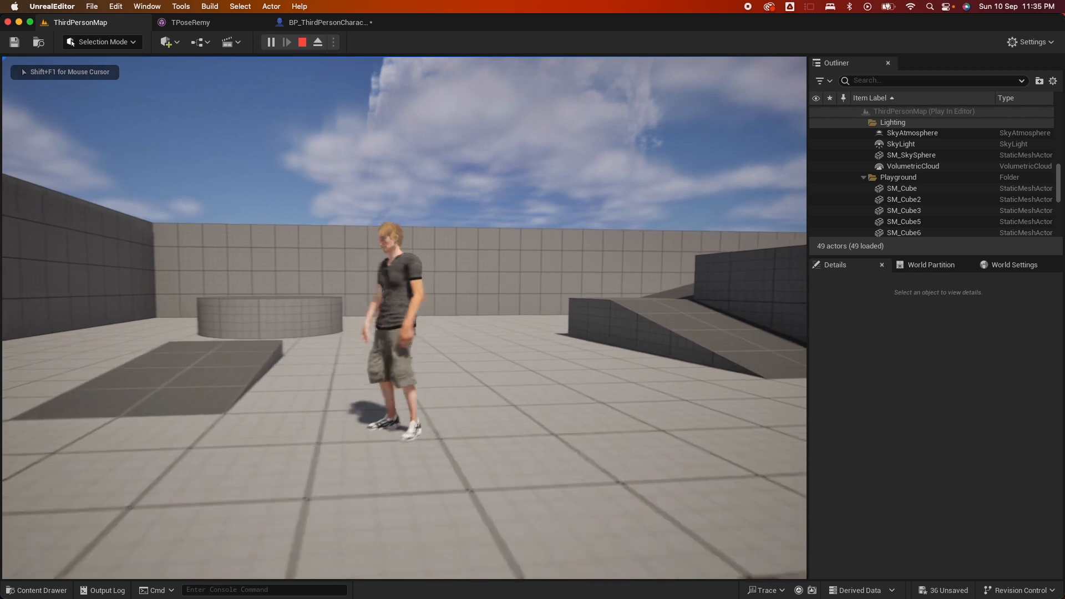
key(d)
key(w)
key(a)
key(s)
key(w)
key(d)
key(w)
key(a)
key(Escape)
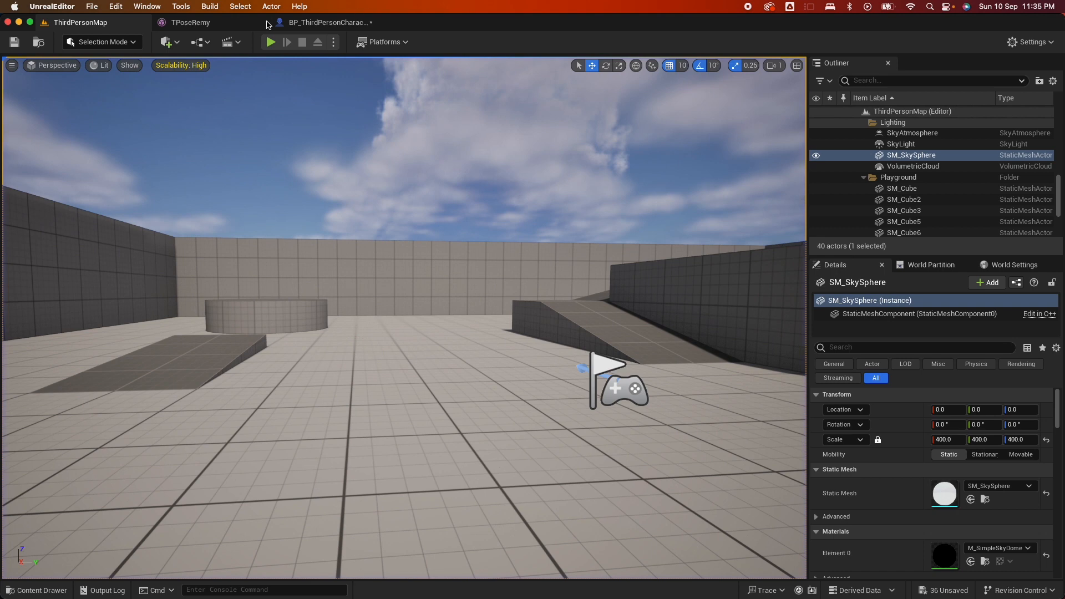
Step: Create an Animation Blueprint for TPoseRemy_Skeleton in the Main/Animations folder
click(314, 22)
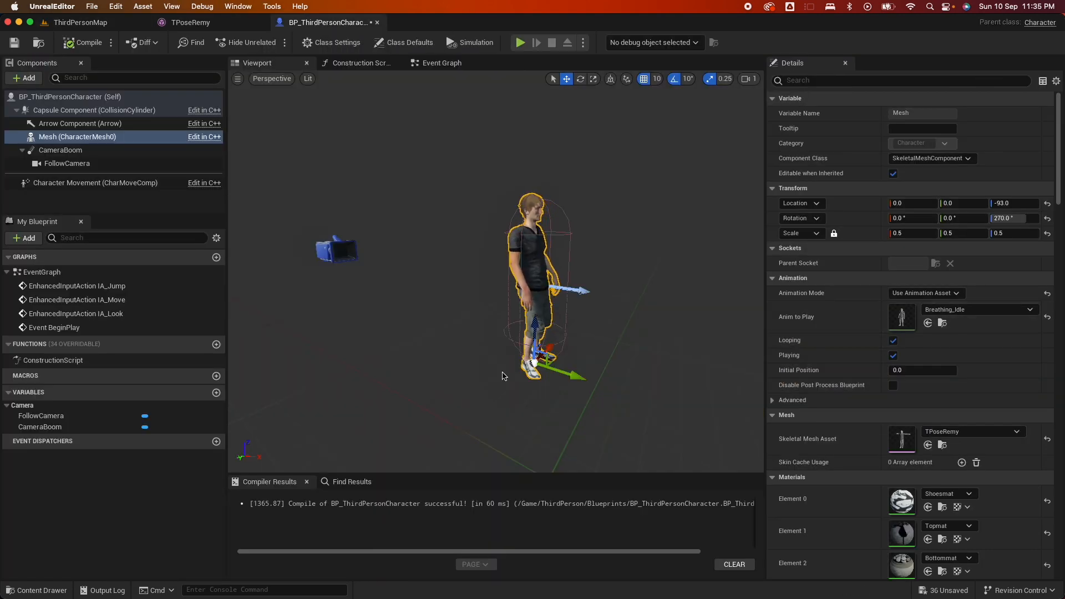
click(15, 592)
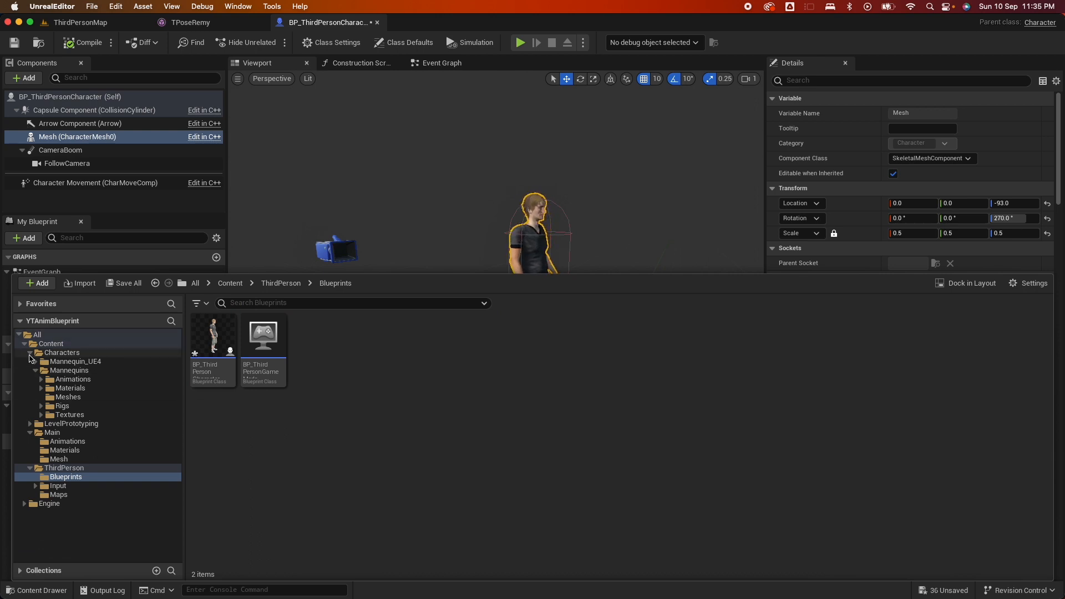
click(30, 353)
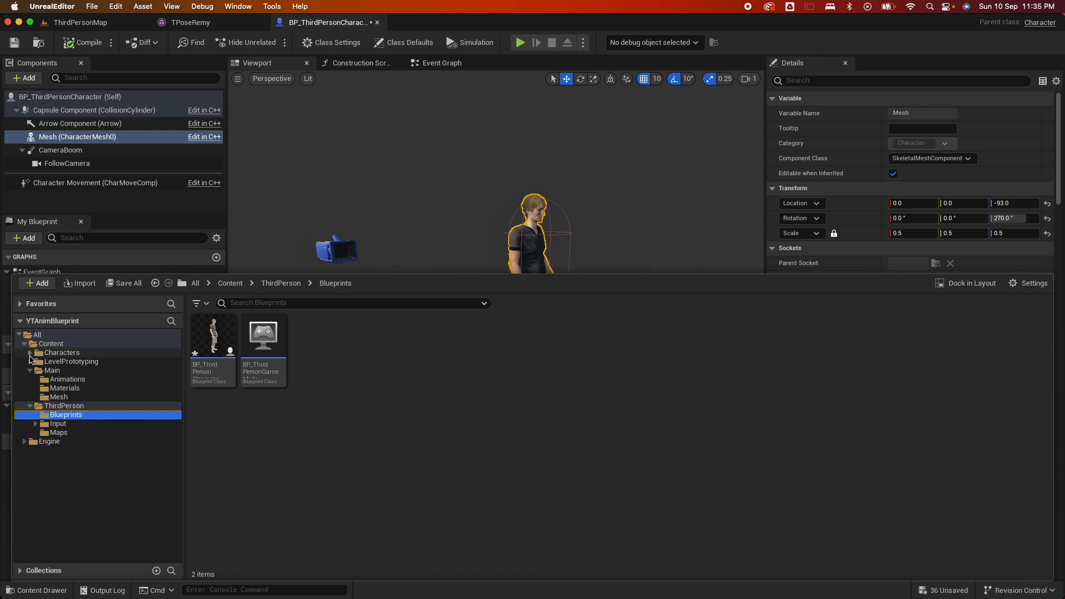
click(68, 379)
right_click(397, 379)
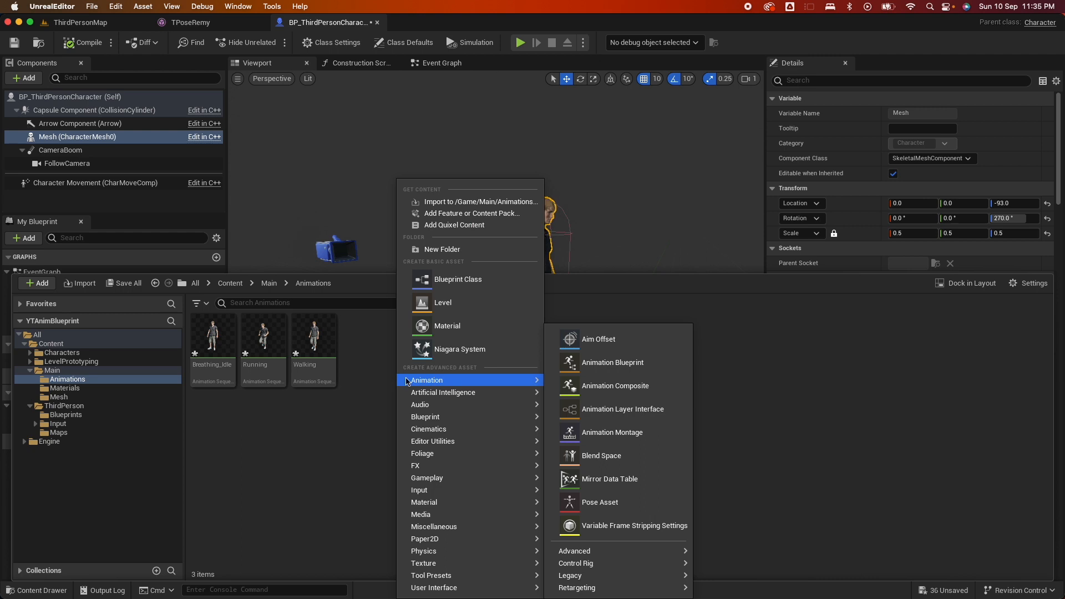
mouse_move(473, 379)
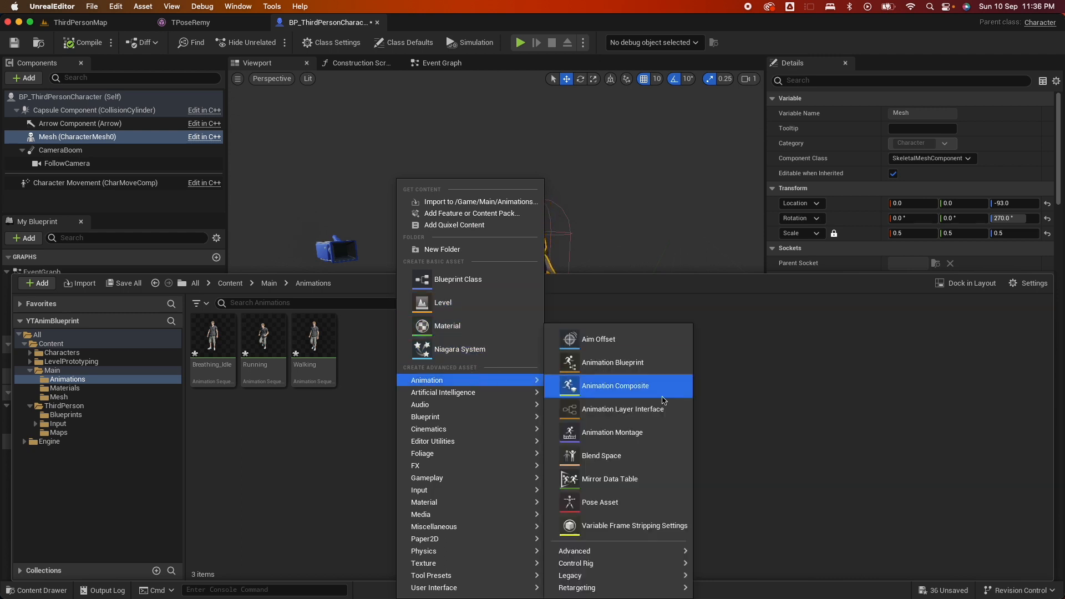
click(646, 363)
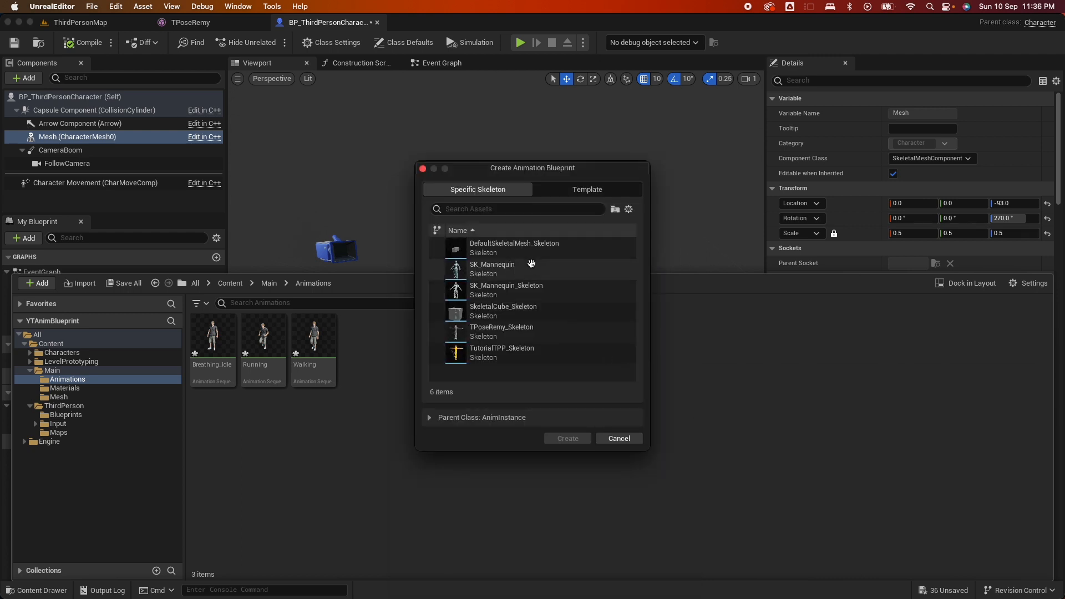
click(502, 332)
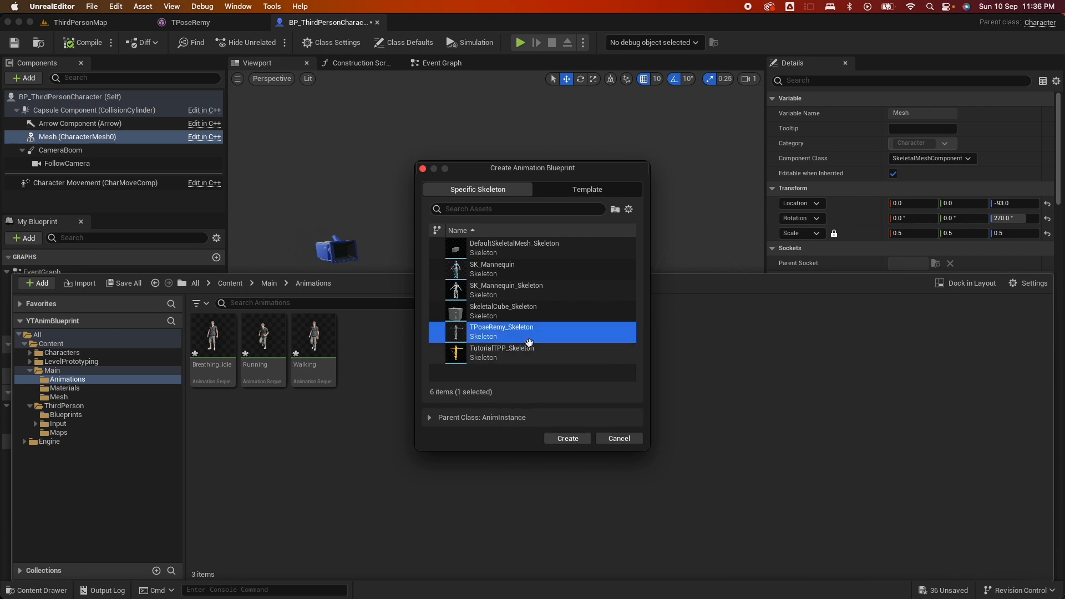
click(567, 439)
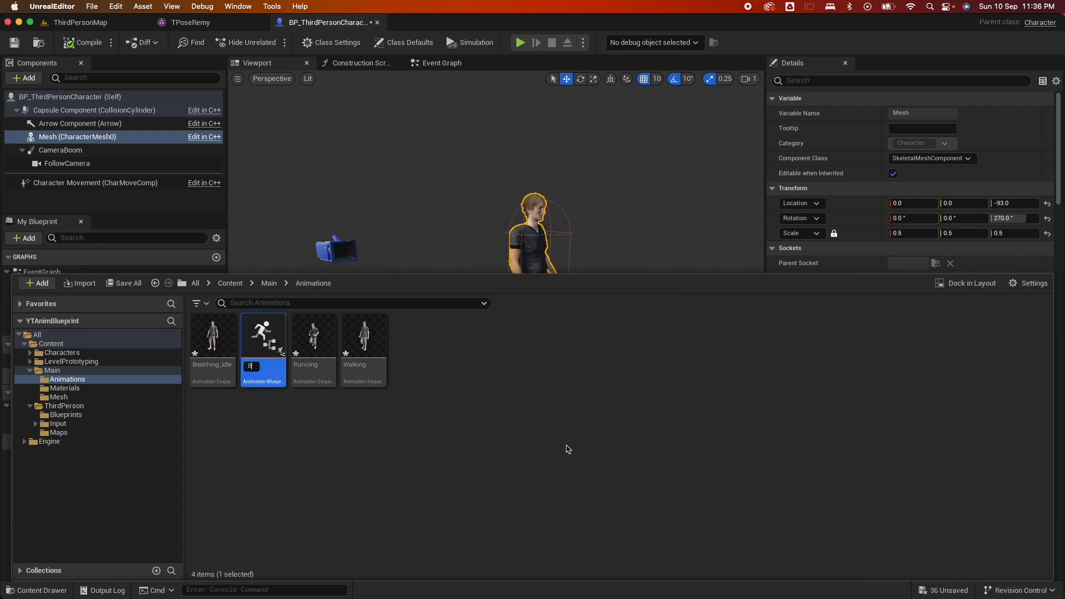
Step: Name the new Animation Blueprint AnimBP_Remy
text(B)
key(BackSpace)
text(A)
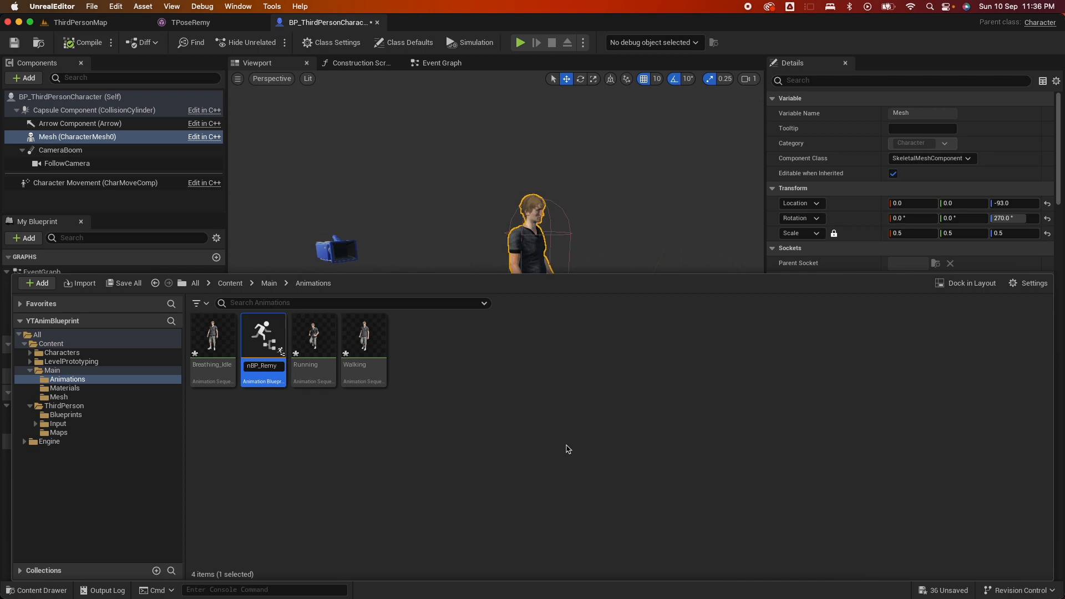
text(nimBP_Remy)
key(Return)
Step: Open AnimBP_Remy, connect a Breathing_Idle sequence player to the AnimGraph's Output Pose and compile the blueprint
double_click(213, 341)
click(722, 392)
drag(721, 391, 327, 310)
drag(387, 326, 503, 331)
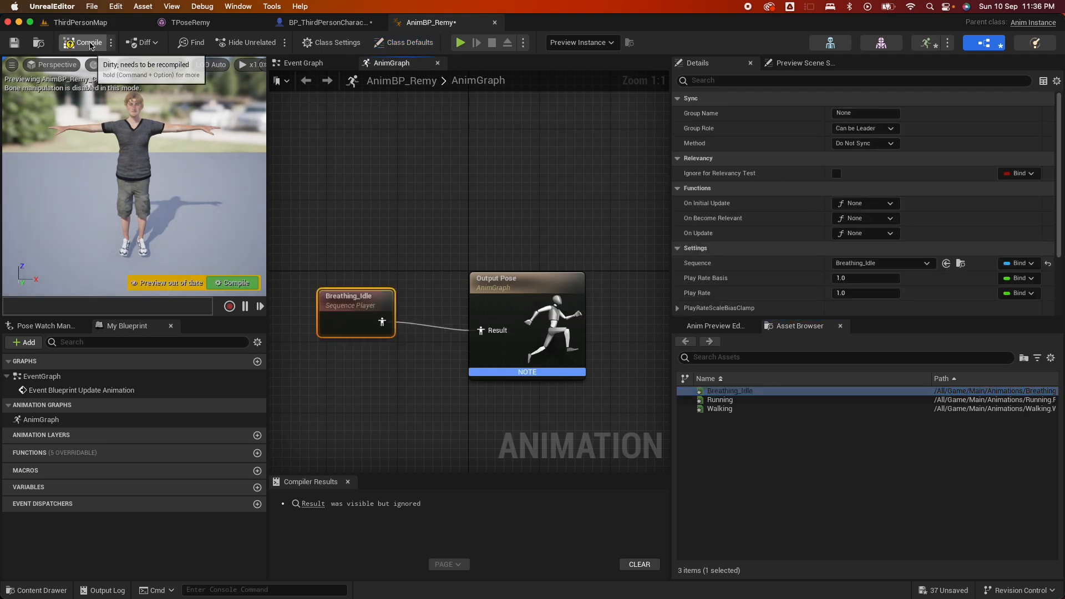
click(90, 45)
Step: Set the Mesh component of BP_ThirdPersonCharacter to Use Animation Blueprint with AnimBP_Remy as its Anim Class, and compile
click(78, 22)
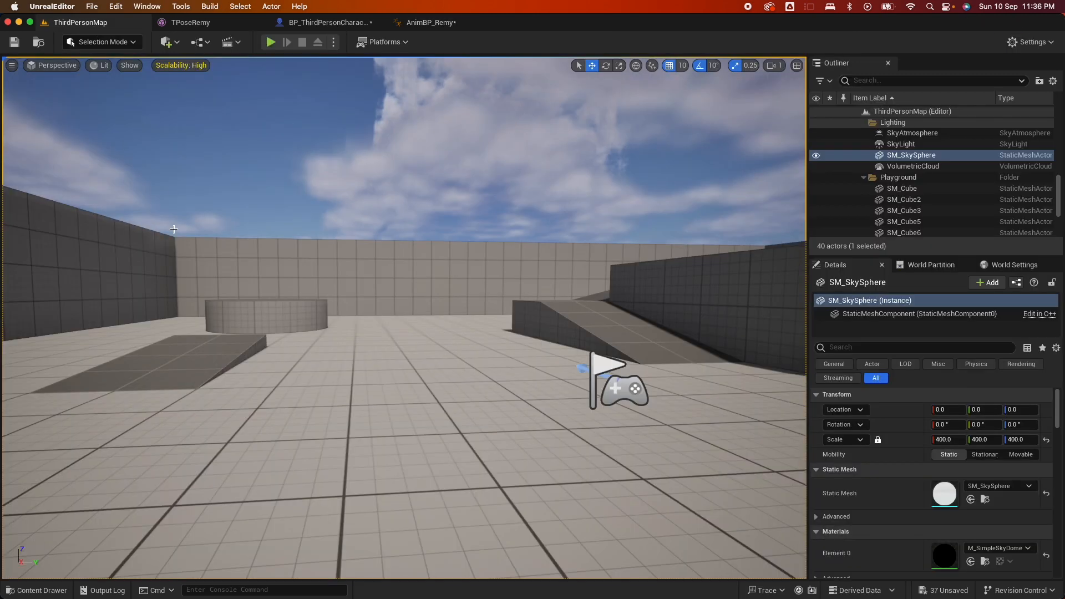
click(342, 26)
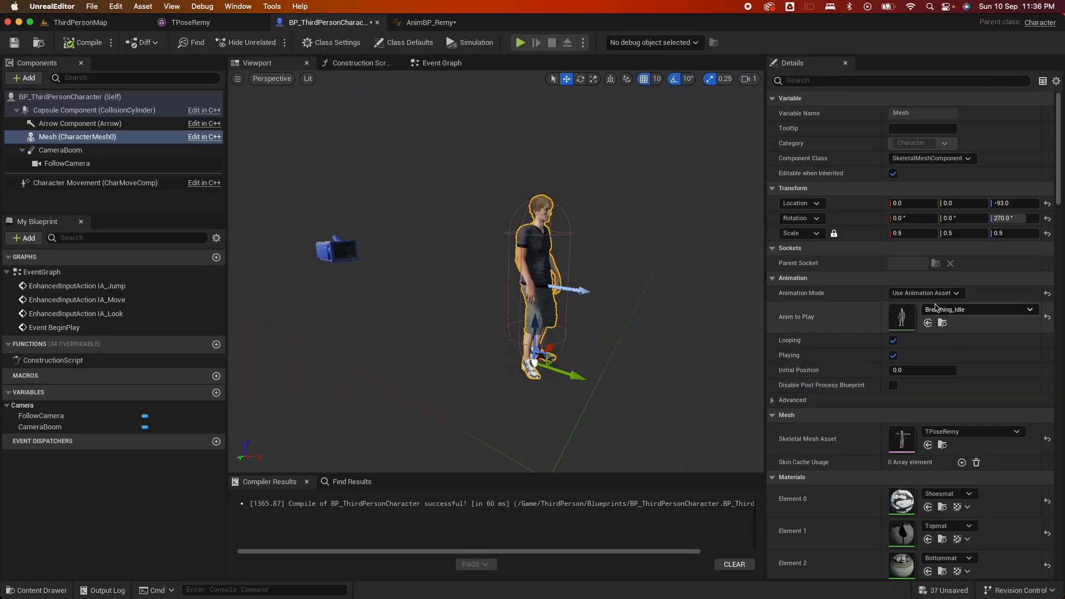
click(954, 292)
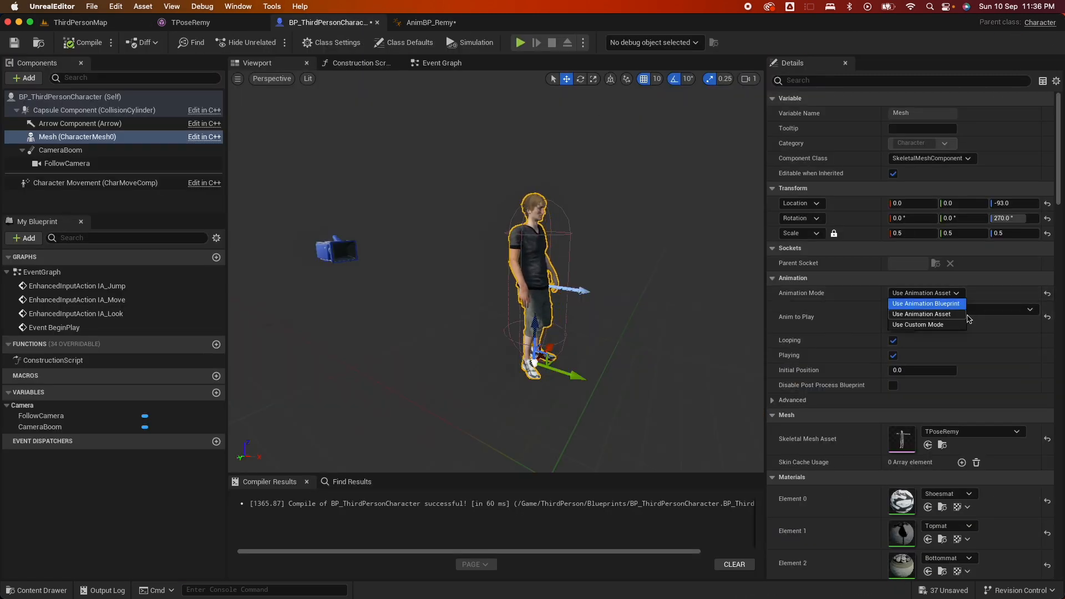
click(925, 303)
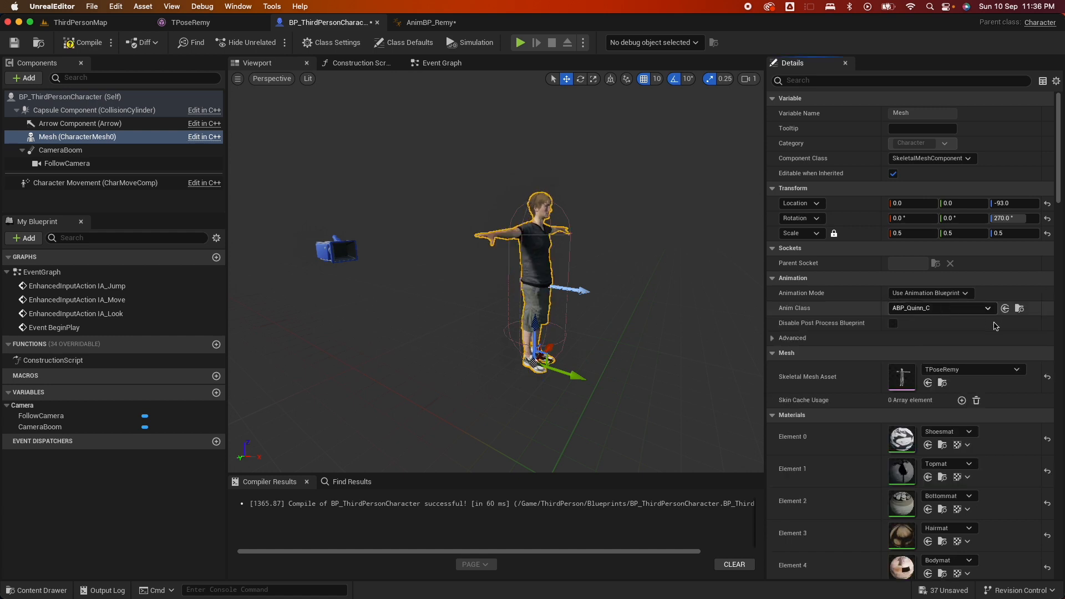
click(952, 309)
click(951, 398)
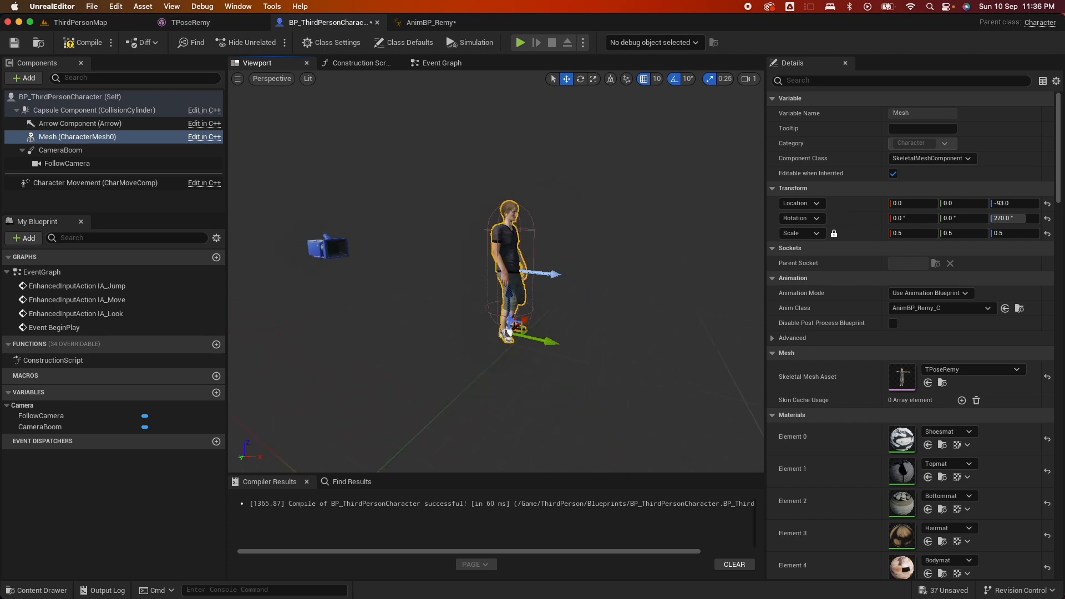
click(84, 42)
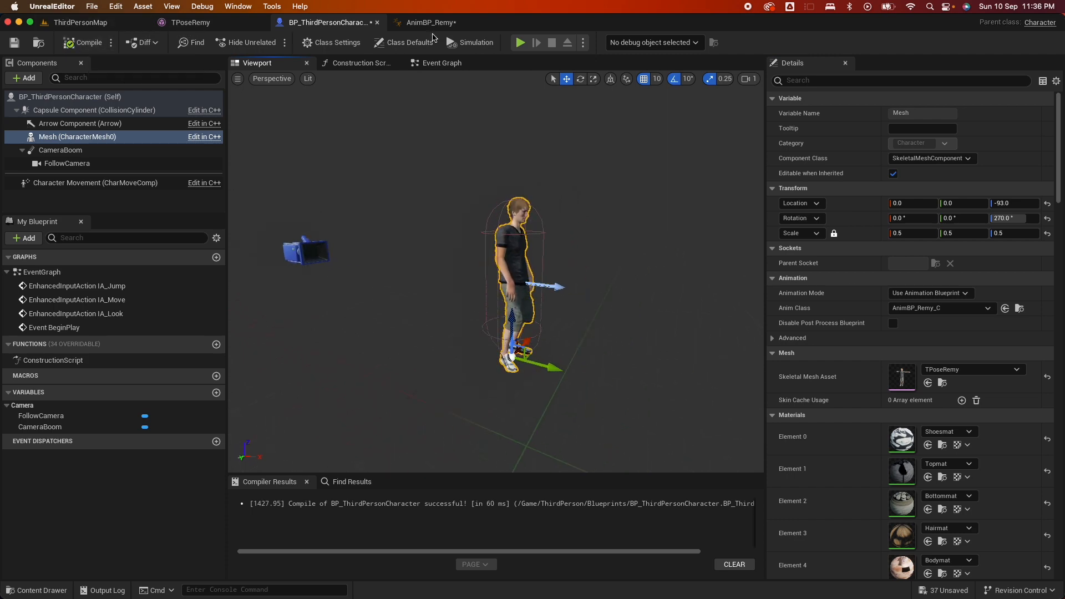
Step: Delete the Breathing_Idle node from the AnimGraph of AnimBP_Remy
click(431, 22)
click(416, 219)
right_drag(438, 232, 467, 233)
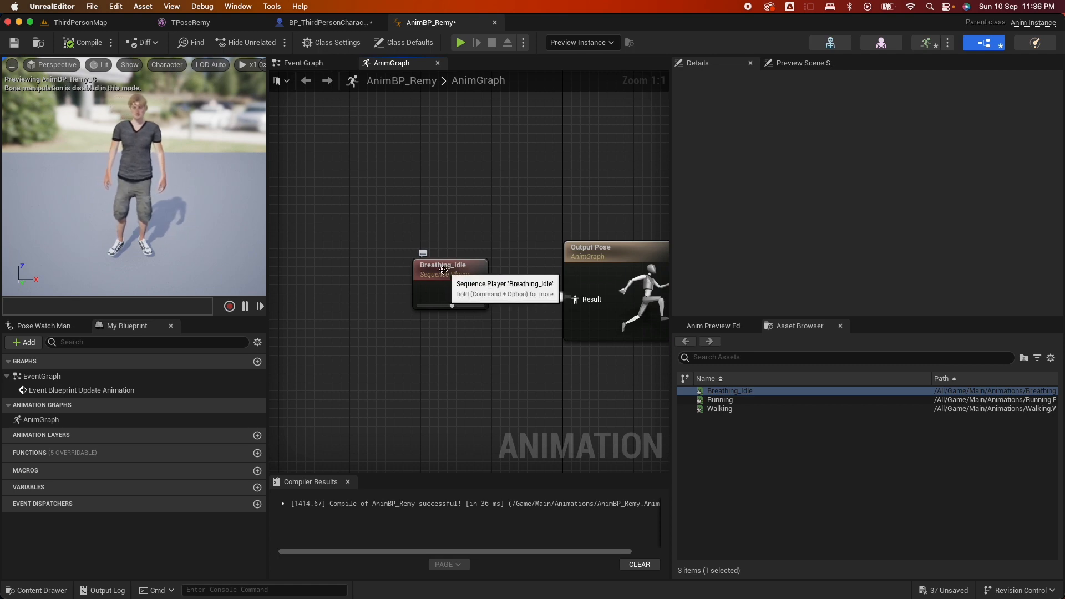
click(443, 270)
key(Delete)
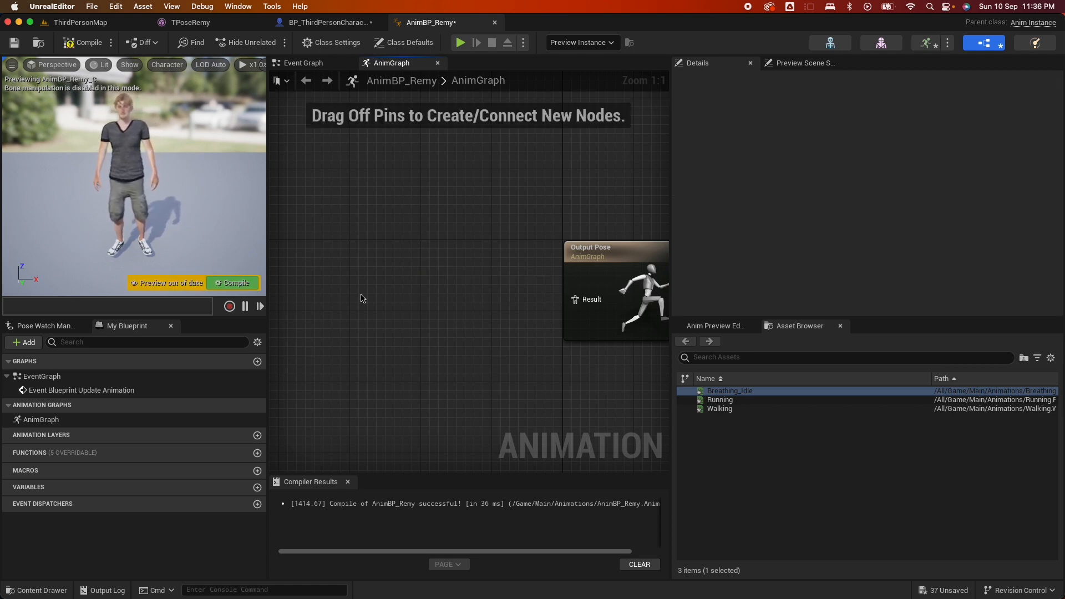
Step: Add a State Machine node named Locomotion to the AnimGraph of AnimBP_Remy
right_click(377, 258)
text(s)
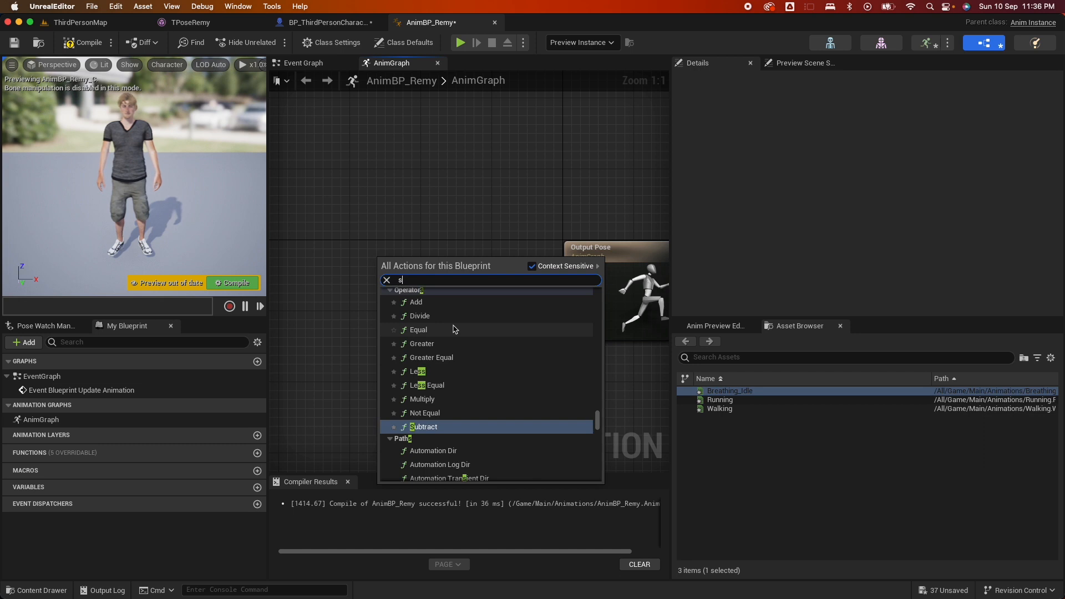
text(tate machi)
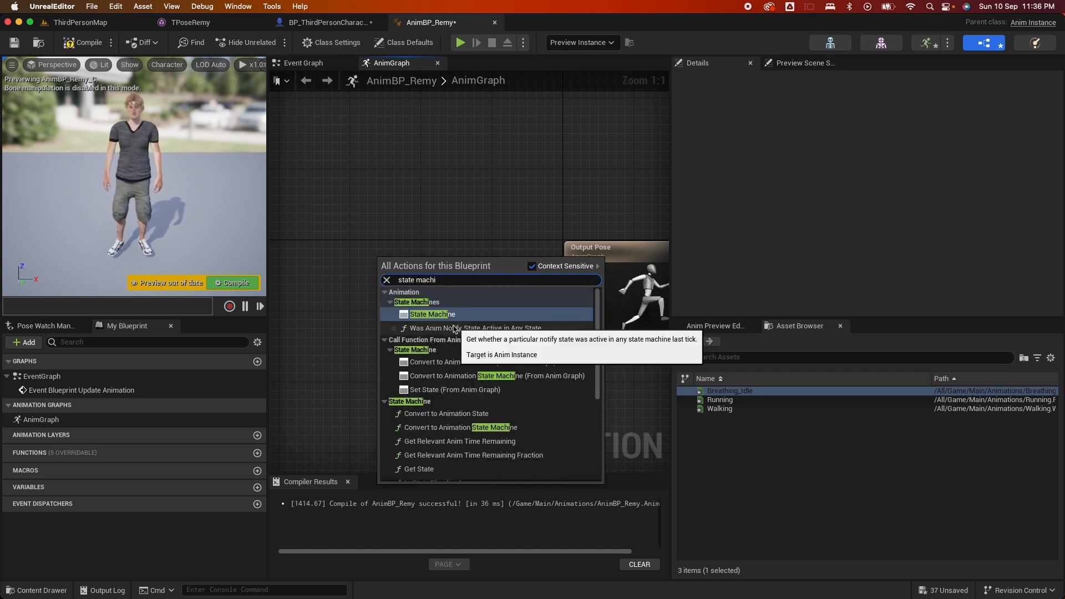
click(430, 314)
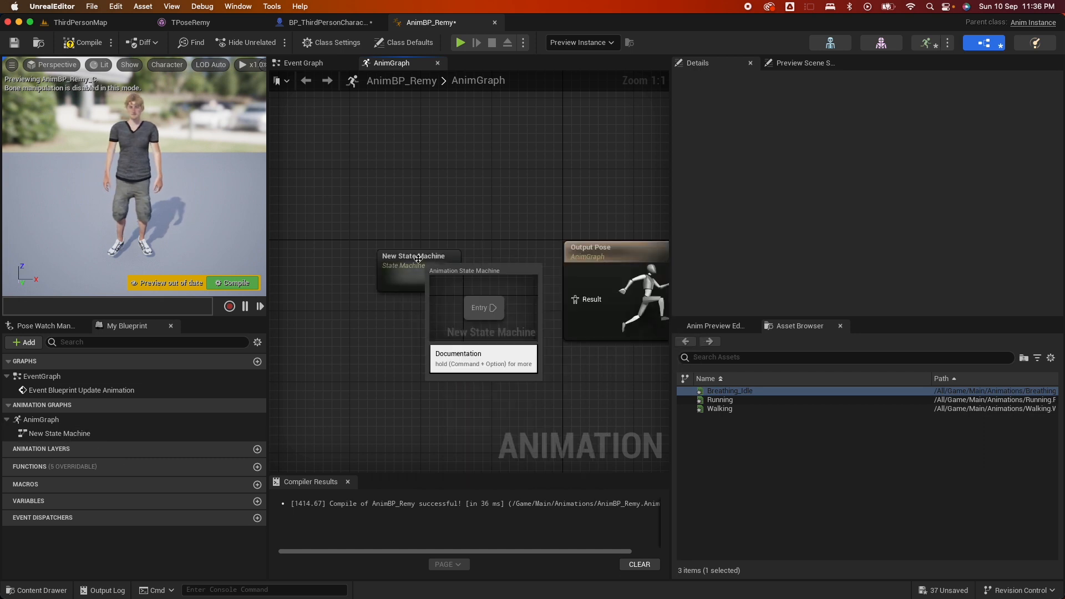
text(L)
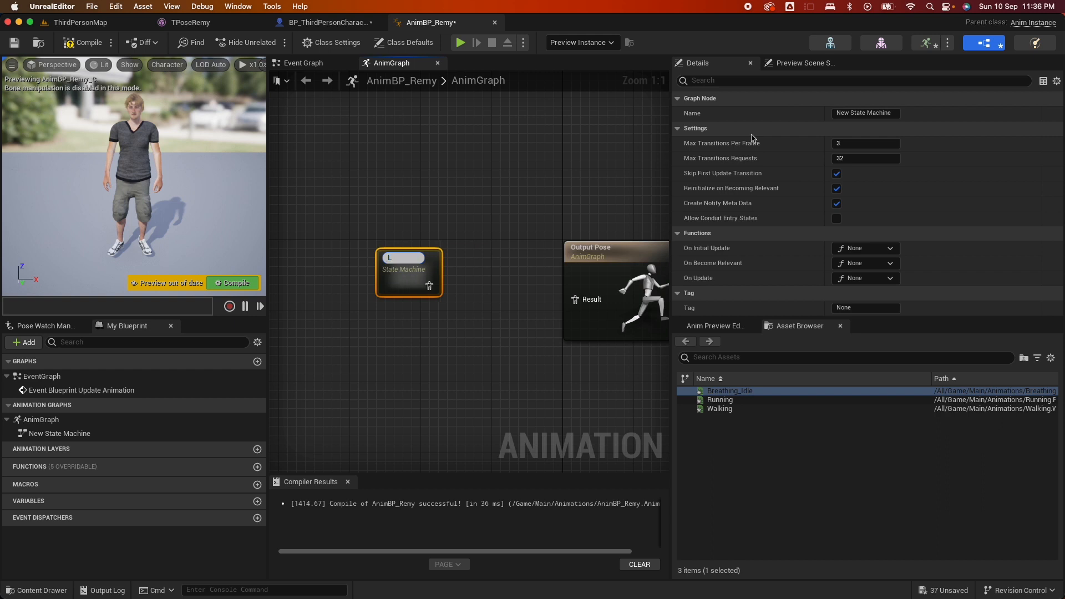
text(ocomotion)
key(Return)
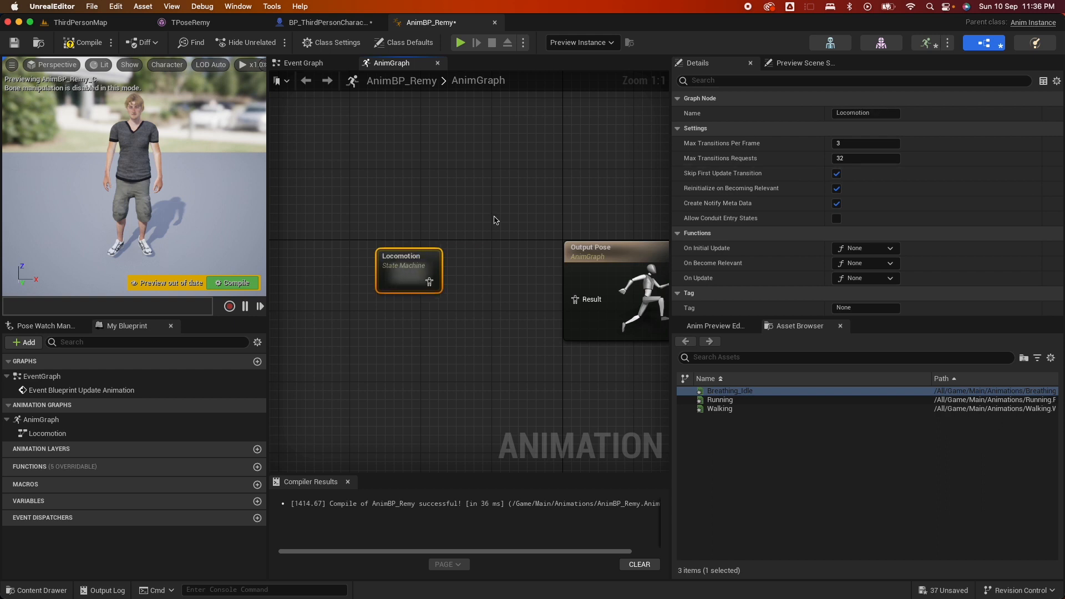
click(494, 219)
Step: Open the Locomotion state machine and add a state named IdleToRun connected from Entry
double_click(415, 261)
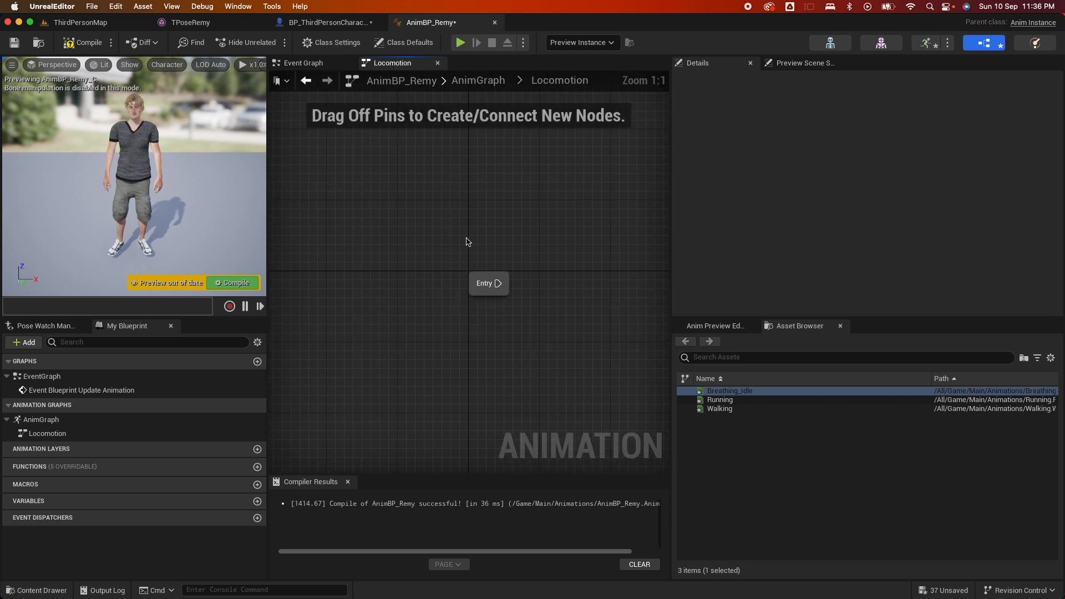
scroll(468, 242, right, 5)
drag(320, 283, 408, 286)
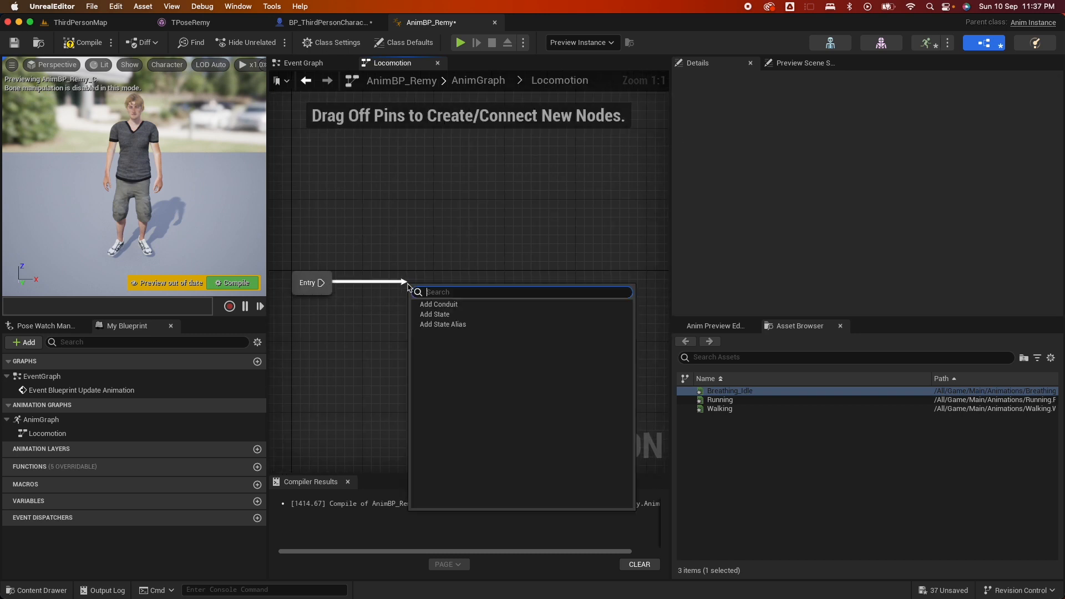
click(438, 315)
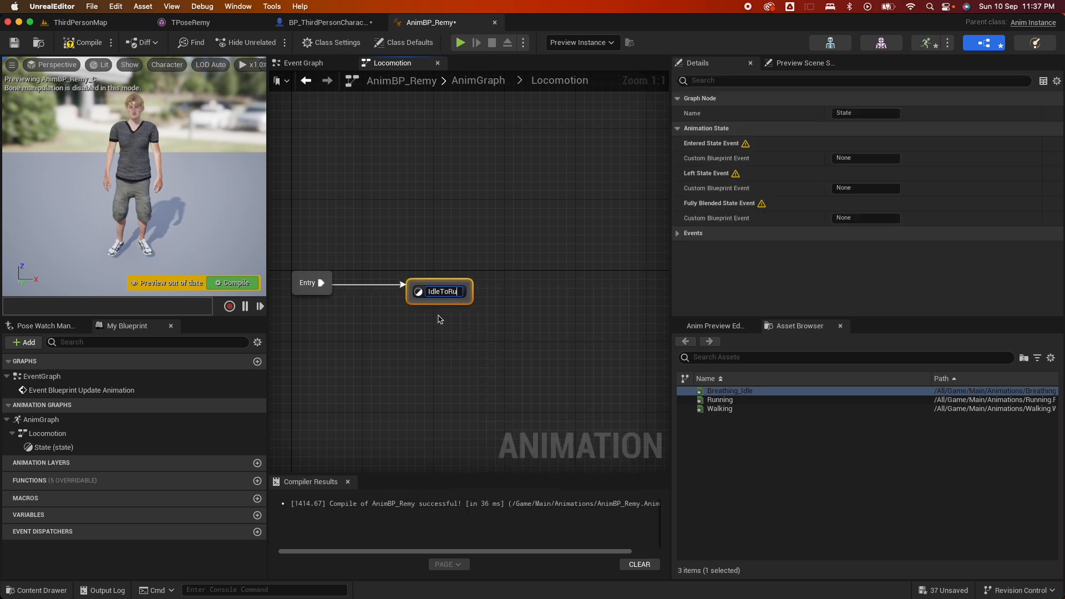
key(Return)
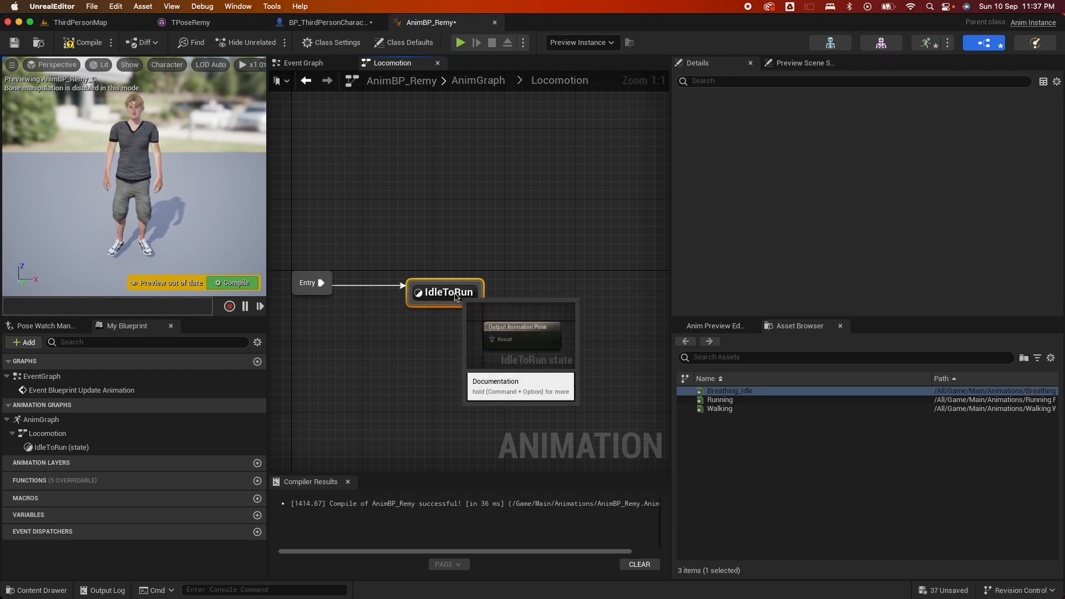
Step: Open the graph of the IdleToRun state
double_click(463, 293)
Step: Try adding Breathing_Idle, Running and Walking sequence players to the IdleToRun state and wiring Walking and Running into the Output Animation Pose
drag(727, 391, 334, 243)
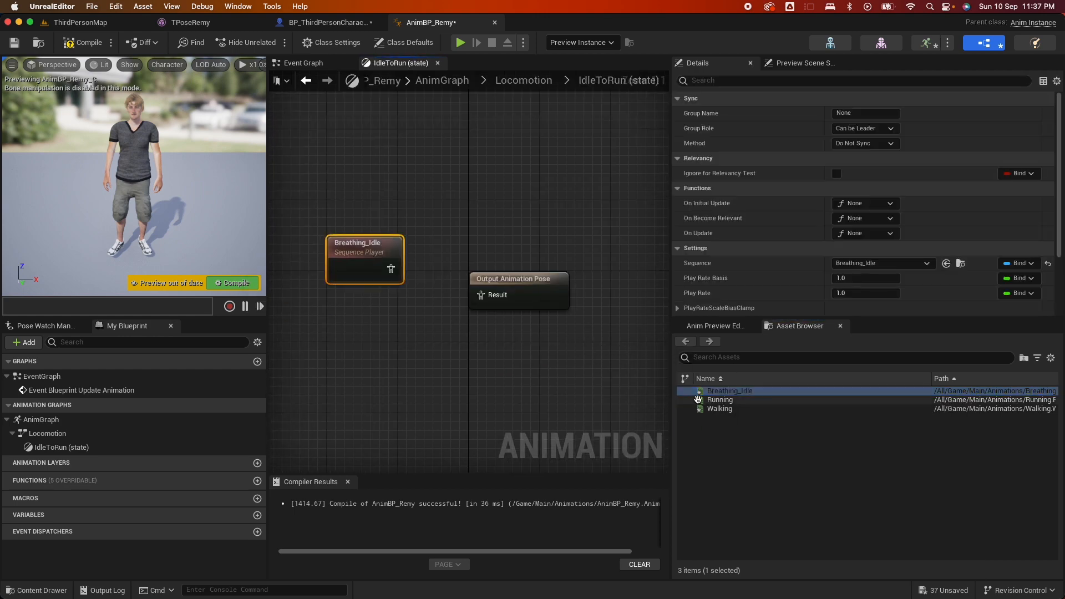
drag(717, 400, 281, 367)
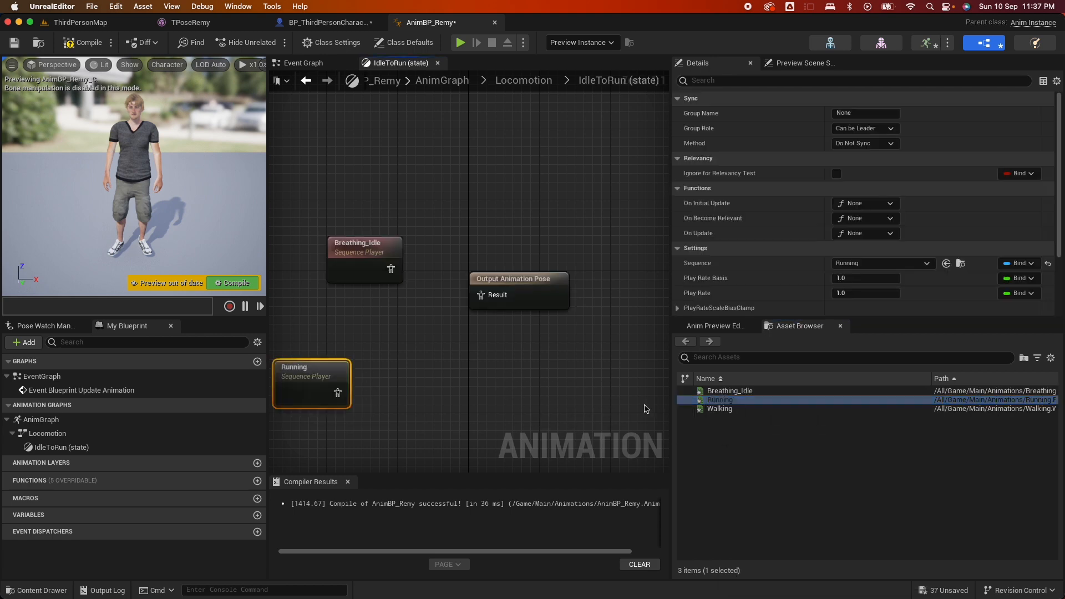
drag(719, 409, 366, 391)
drag(427, 419, 491, 304)
drag(338, 393, 485, 298)
Step: Delete the Breathing_Idle, Running and Walking nodes from the IdleToRun state graph
drag(327, 185, 354, 388)
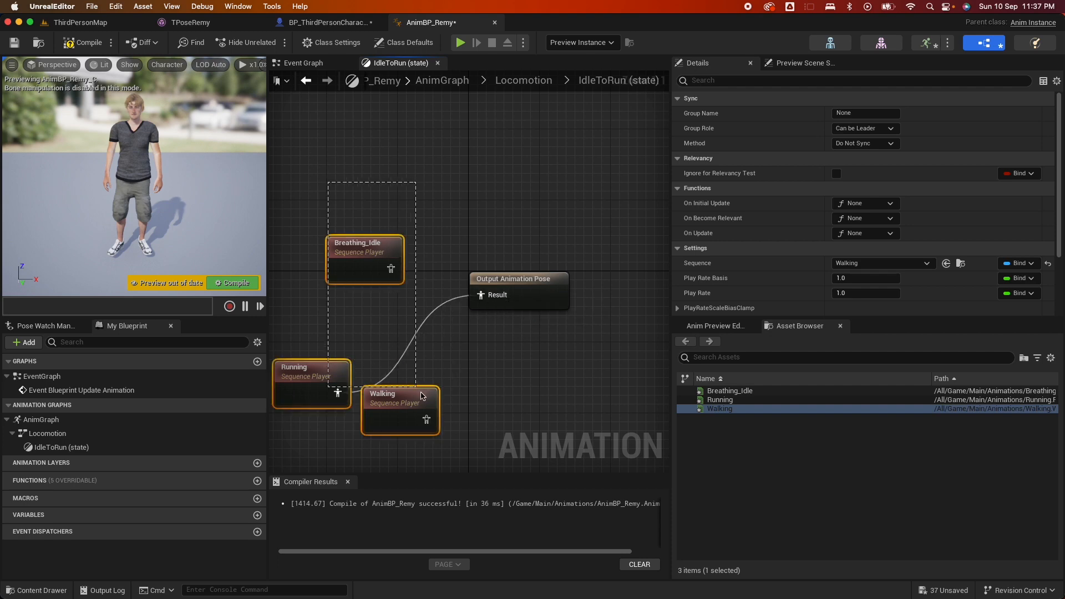
ctrl+click(420, 407)
key(Delete)
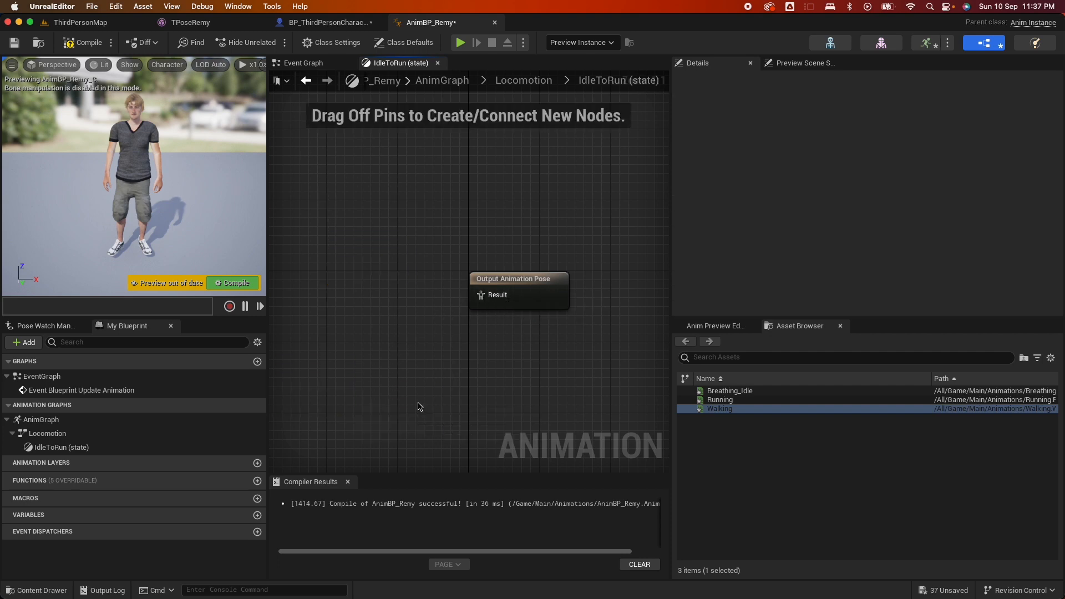
Step: Create a legacy Blend Space 1D named BS_IdleToRun in the Animations folder, using TPoseRemy_Skeleton
click(29, 592)
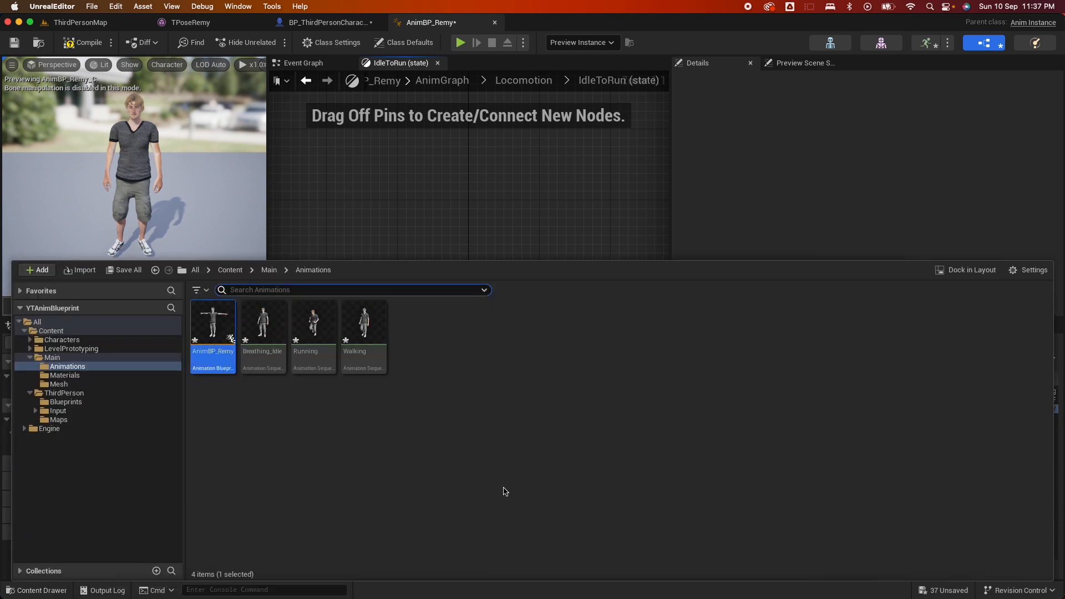
right_click(456, 388)
mouse_move(456, 384)
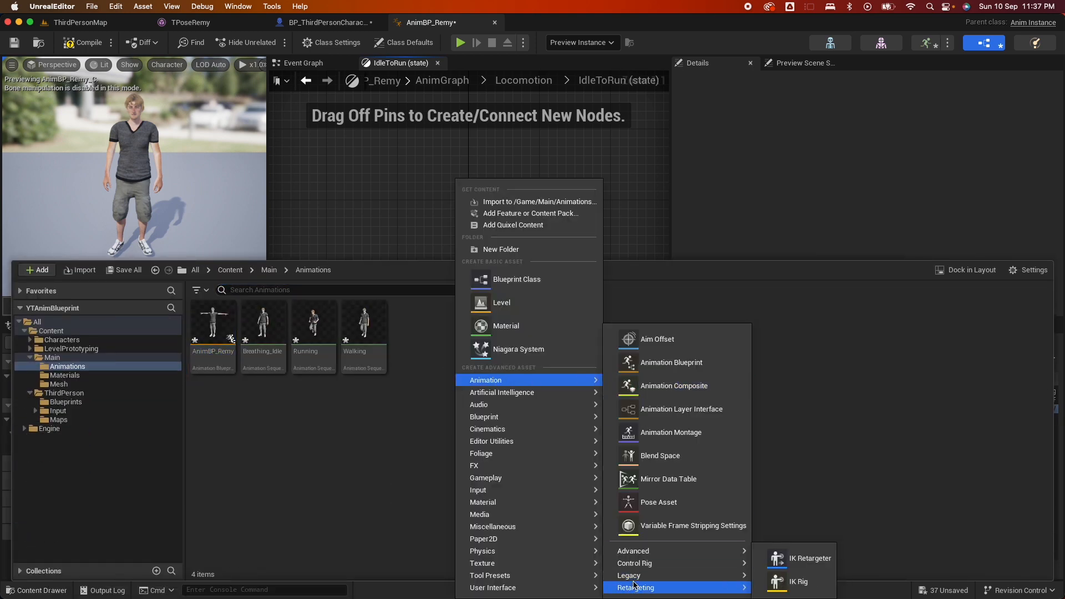
mouse_move(634, 577)
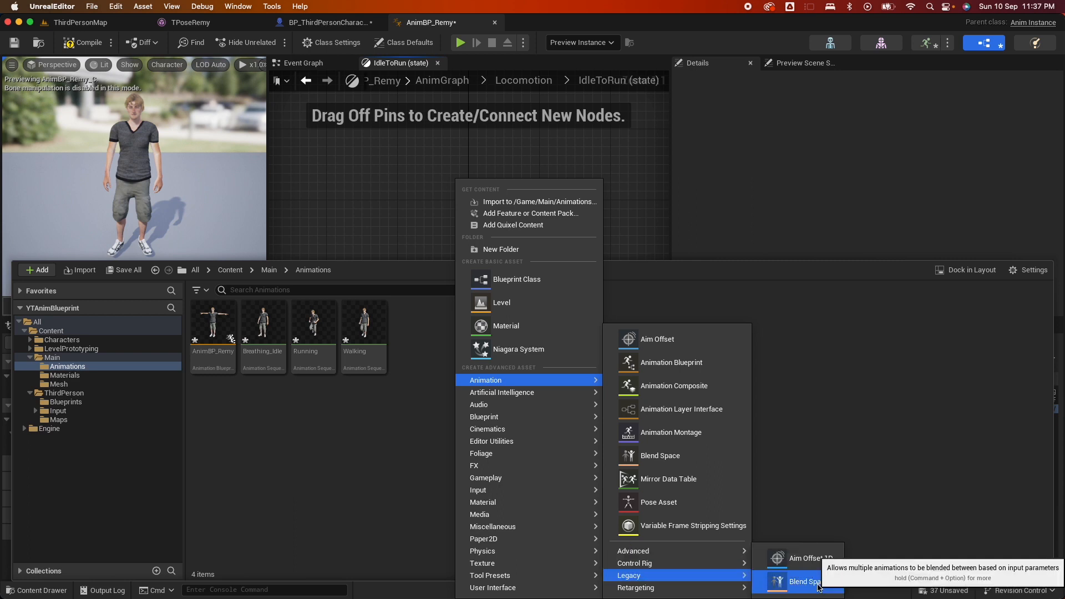
click(811, 584)
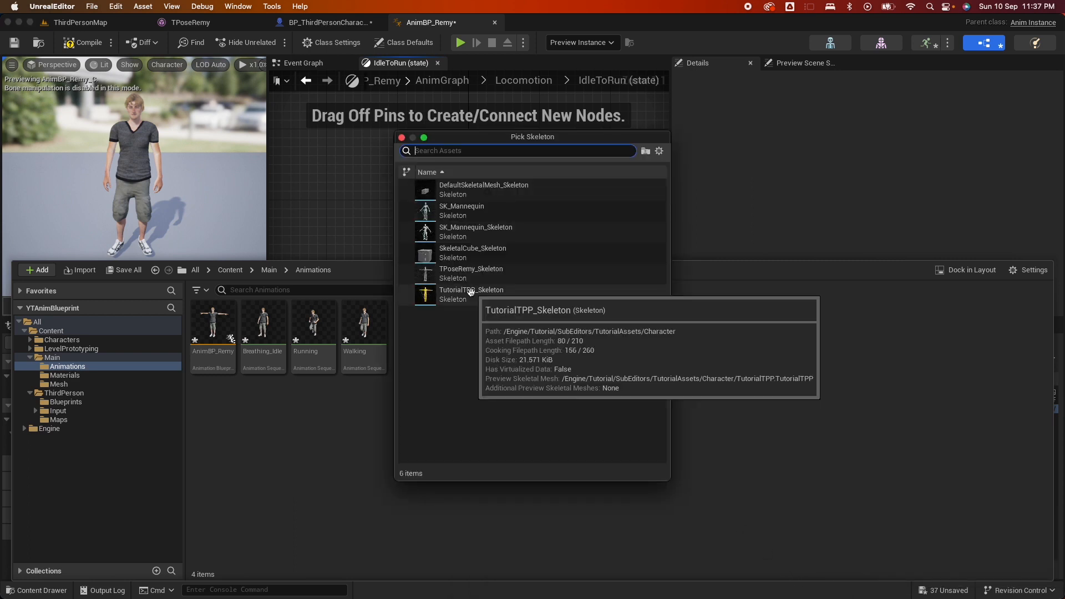
mouse_move(469, 279)
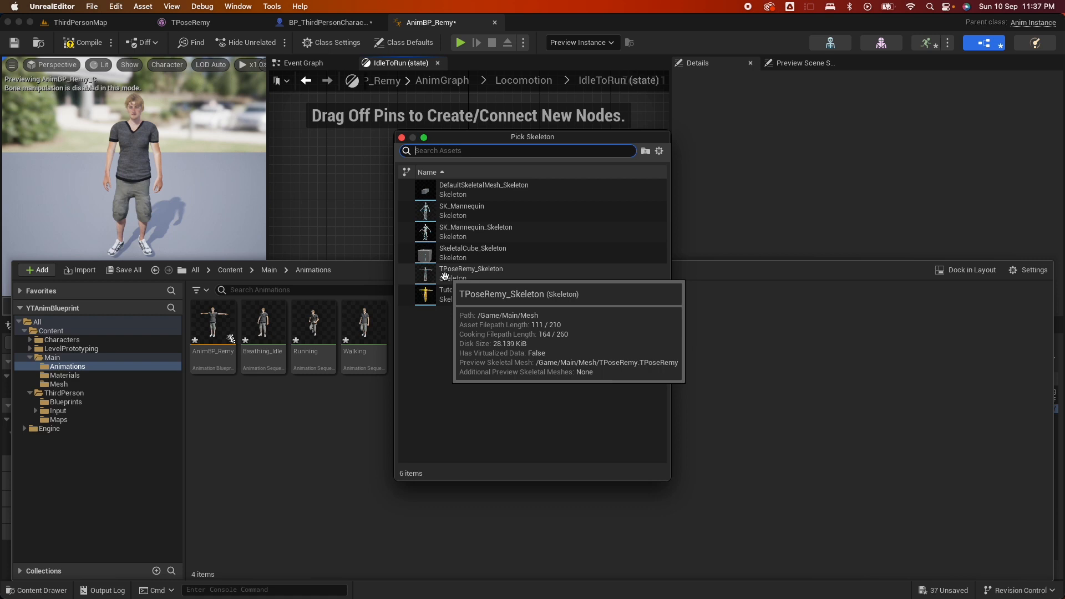
click(490, 280)
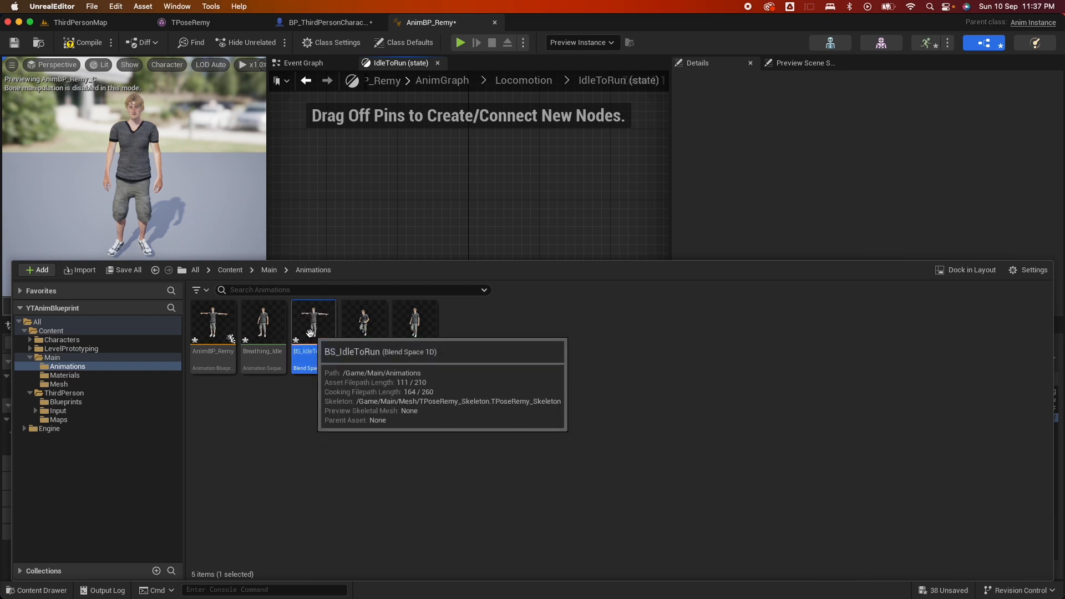
Step: Open BS_IdleToRun and place Breathing_Idle at the axis start, Walking near the middle and Running at the end as samples
double_click(313, 328)
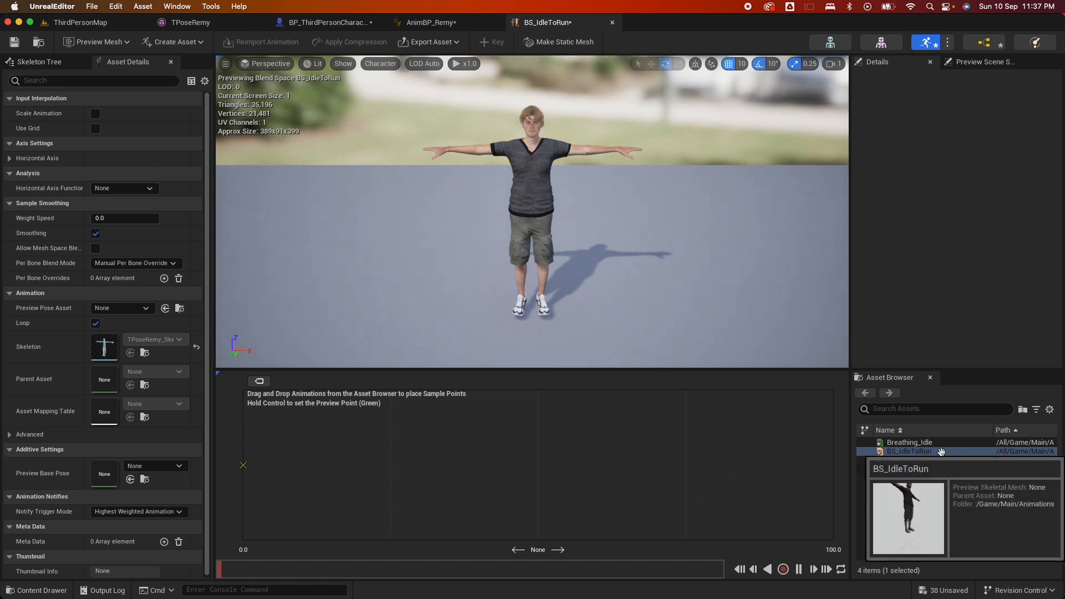
click(915, 443)
drag(915, 443, 241, 465)
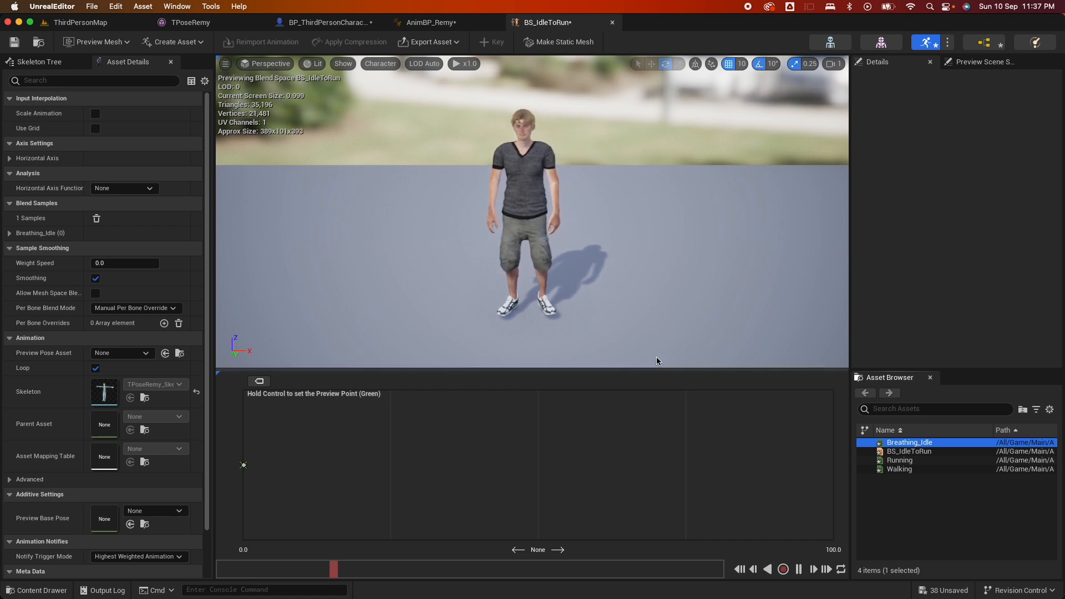
click(905, 471)
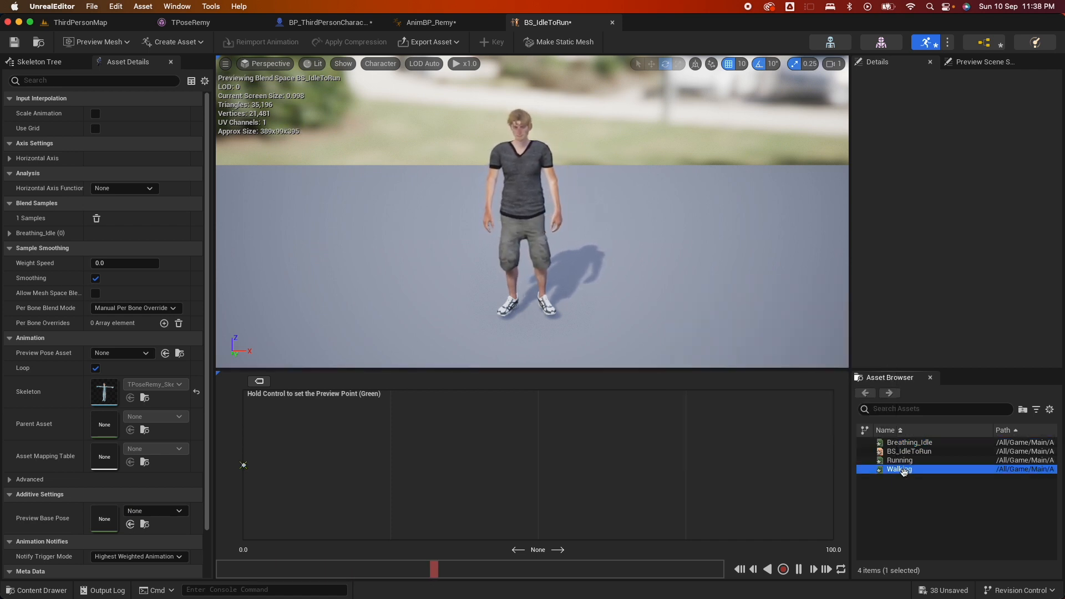
drag(906, 470, 536, 465)
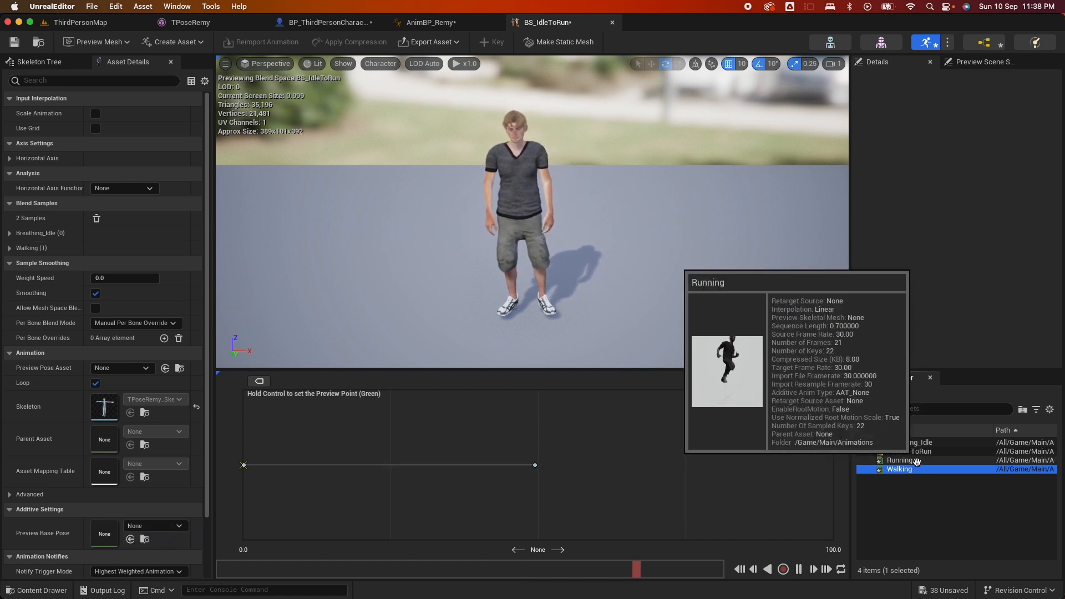
drag(901, 460, 829, 455)
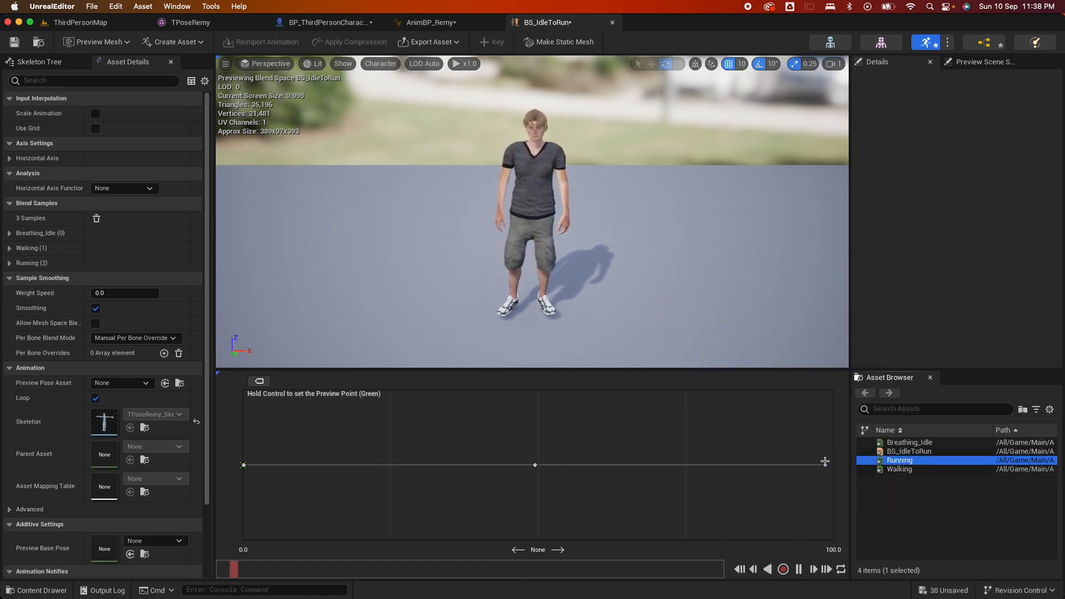
click(831, 464)
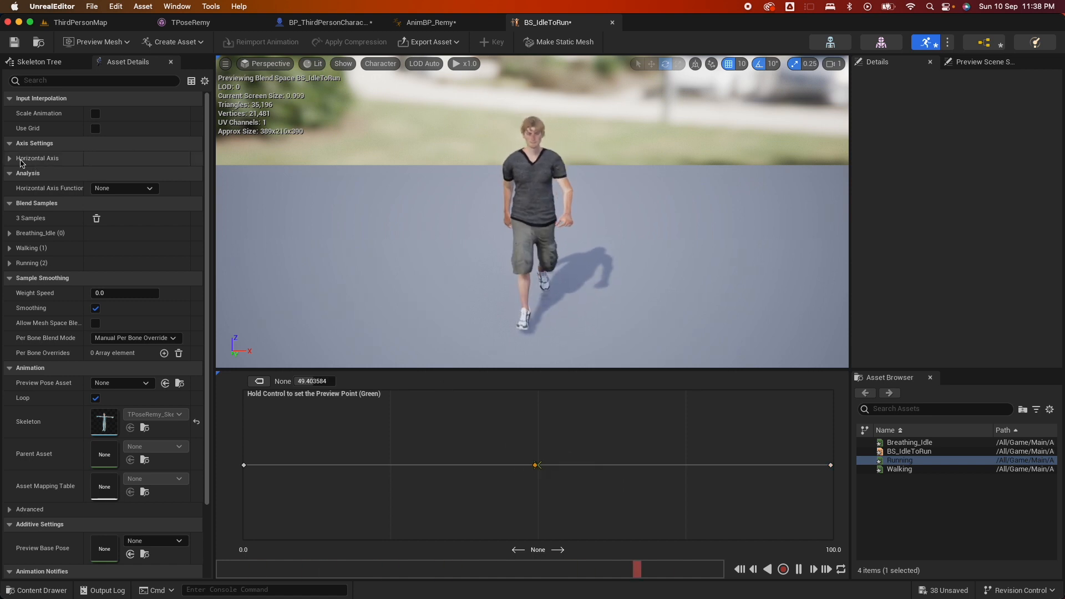
Step: Expand the blend space's Horizontal Axis settings and name the axis Speed
click(9, 158)
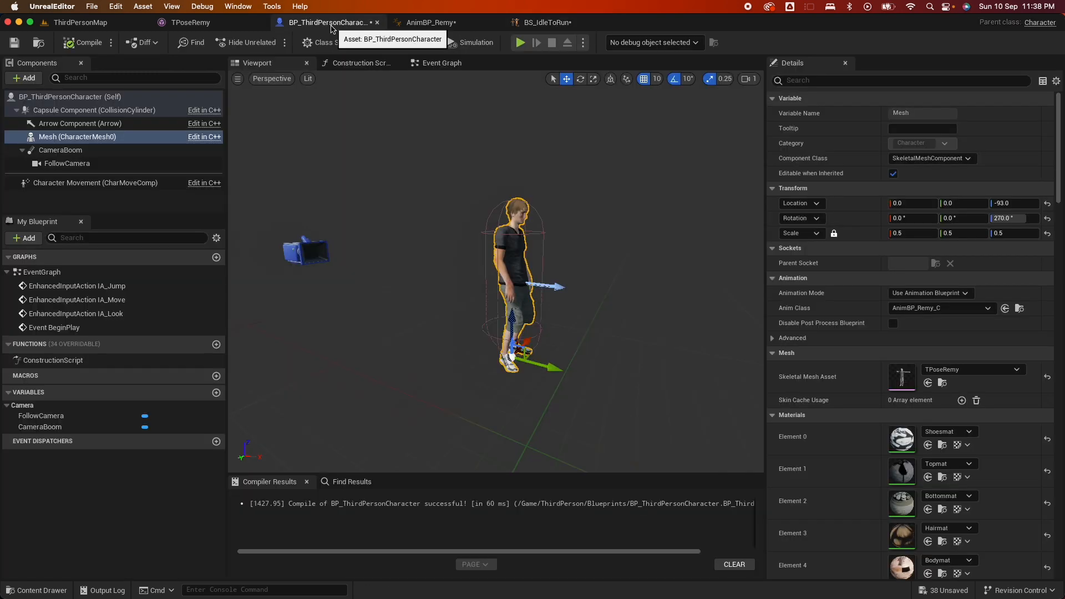
Step: Look up the Max Walk Speed of the Character Movement component in BP_ThirdPersonCharacter by filtering its details for "walk"
click(328, 22)
click(70, 183)
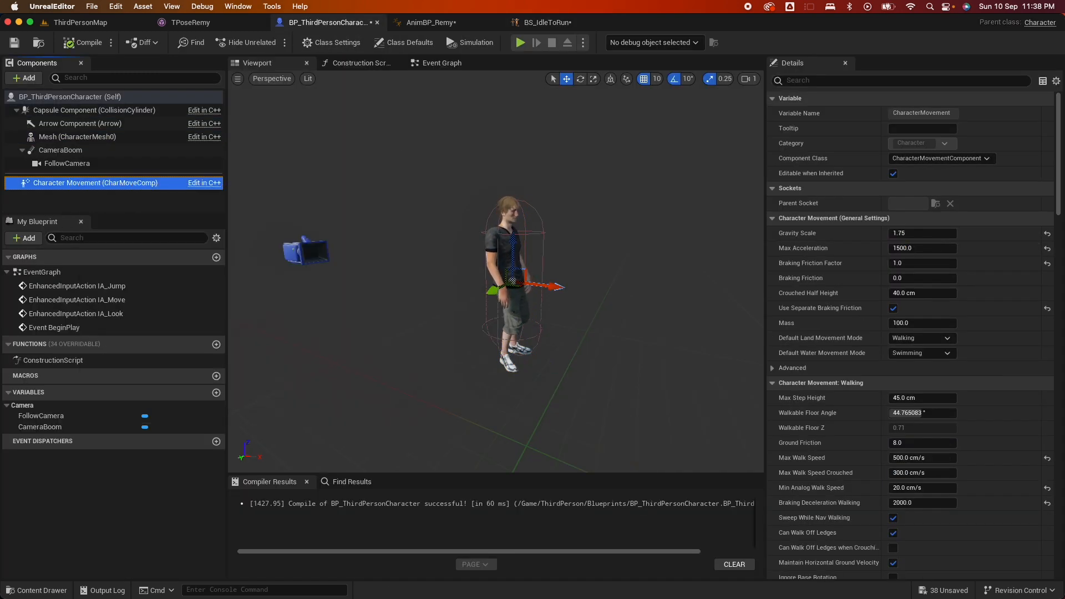
click(907, 80)
text(walk)
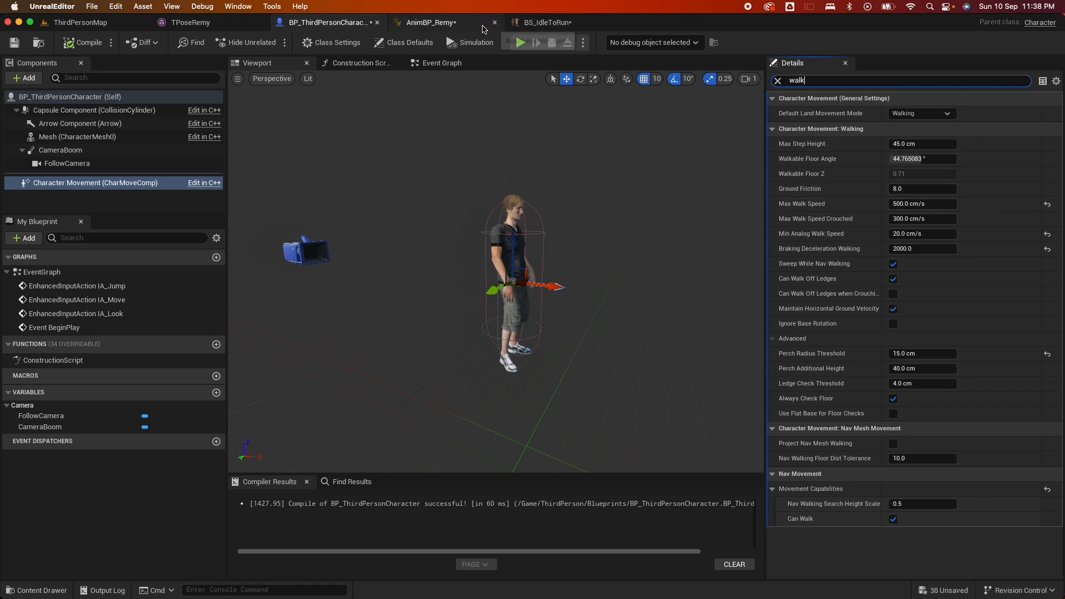
Step: Set the Speed axis maximum to 500 in BS_IdleToRun, move Running to the axis end and Walking to about 250, and save
click(542, 25)
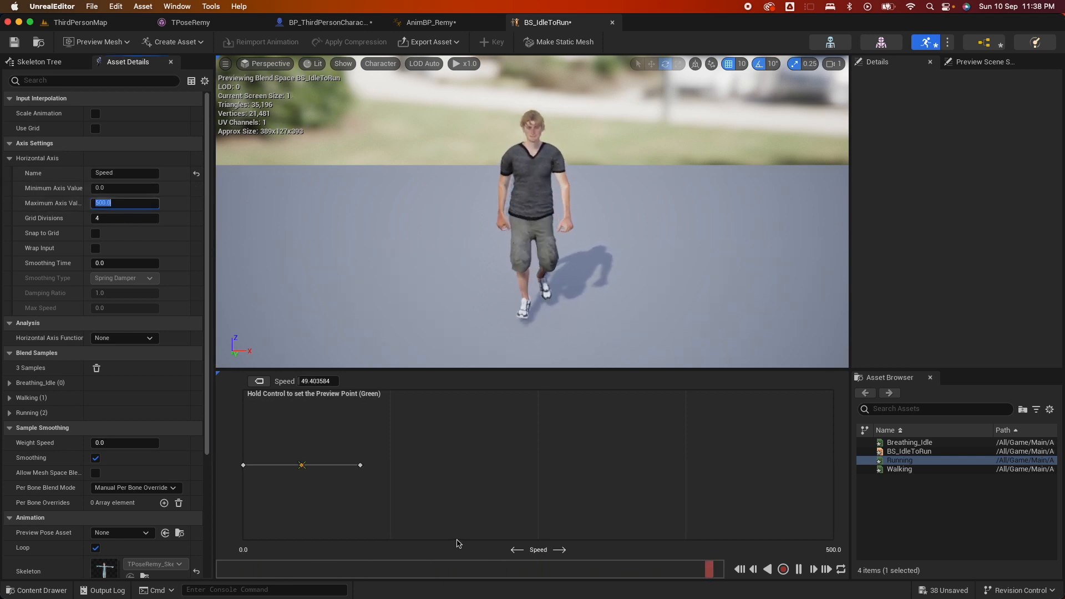
drag(359, 467, 832, 468)
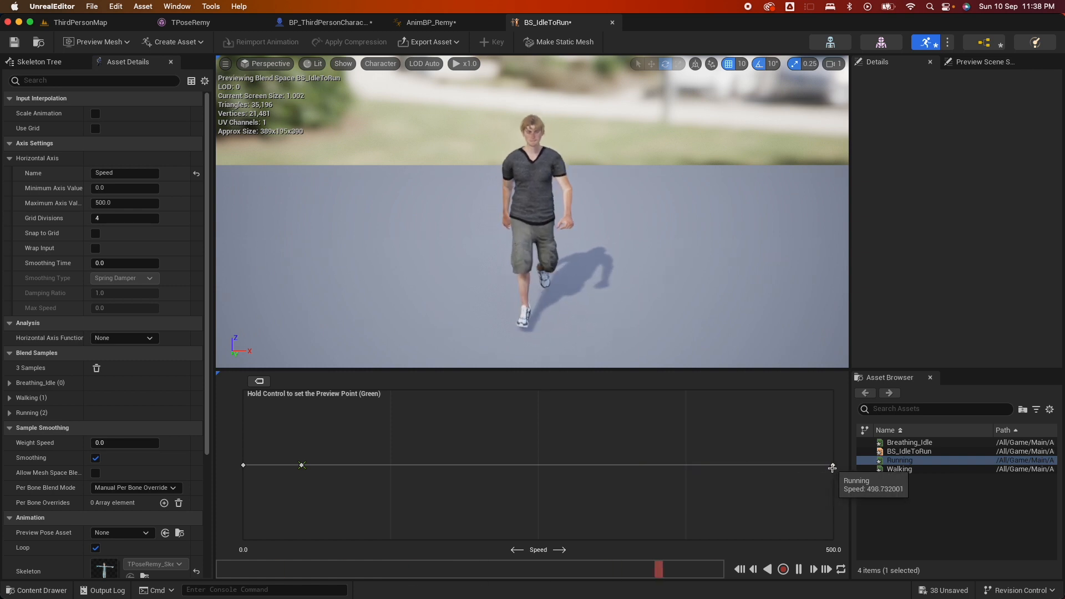
click(539, 464)
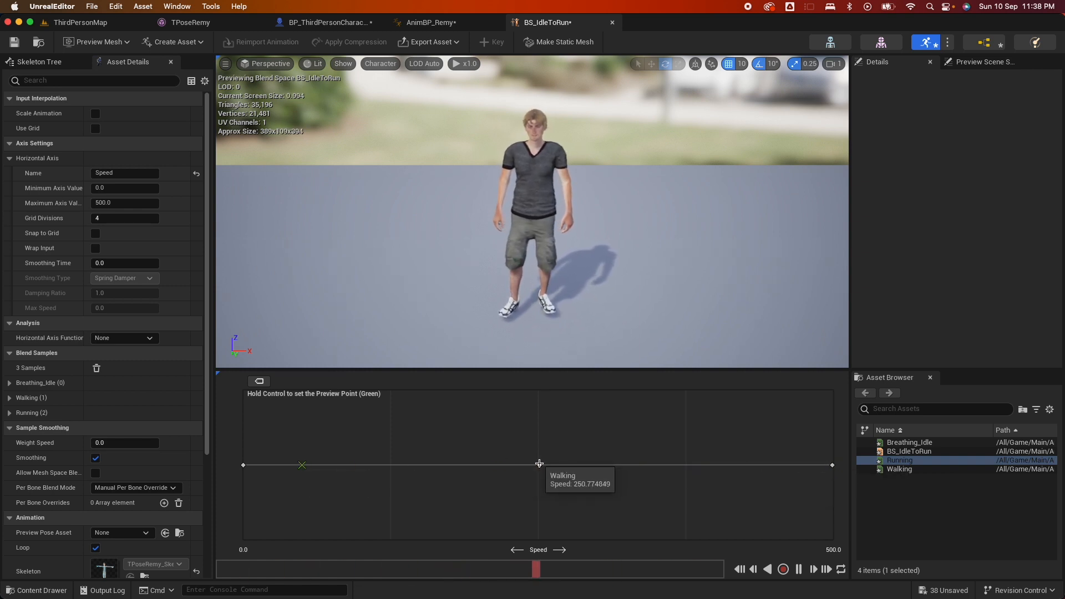
click(14, 41)
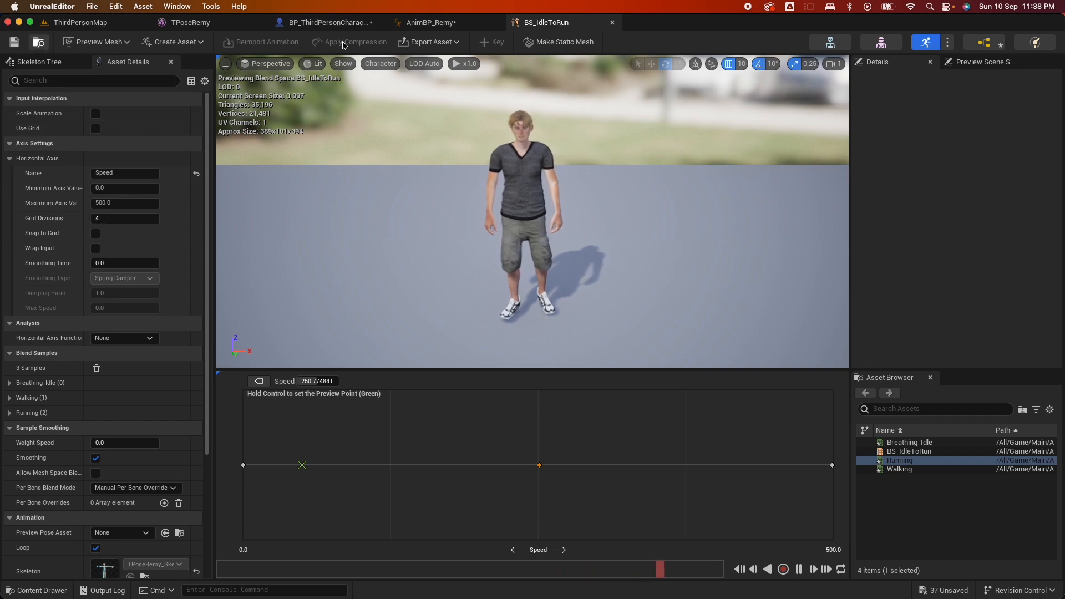
Step: Add the BS_IdleToRun blend space to the IdleToRun state of AnimBP_Remy and connect it to the Output Animation Pose
click(436, 23)
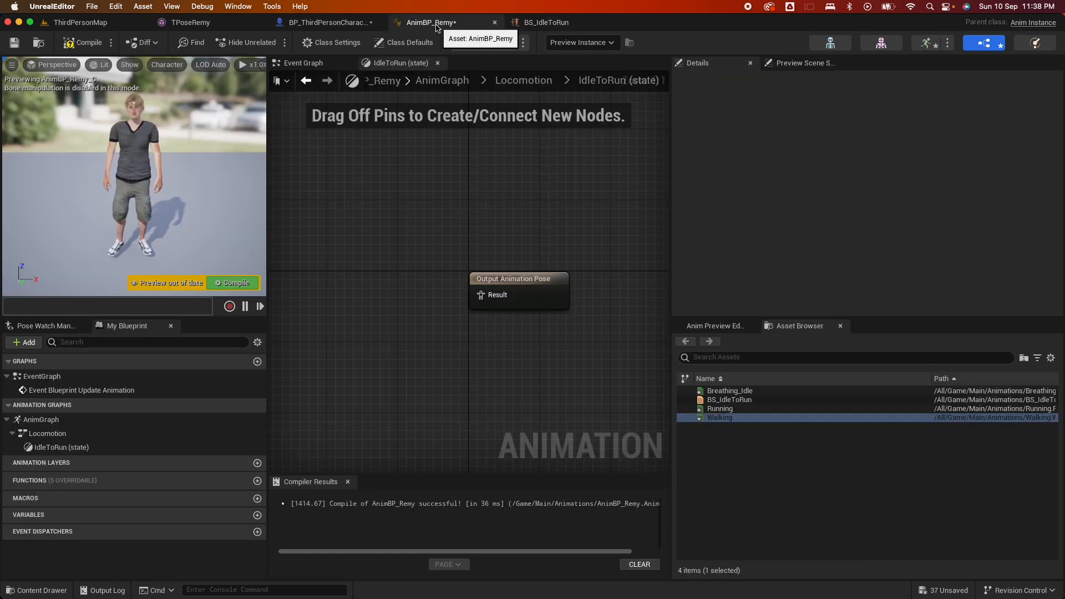
click(727, 399)
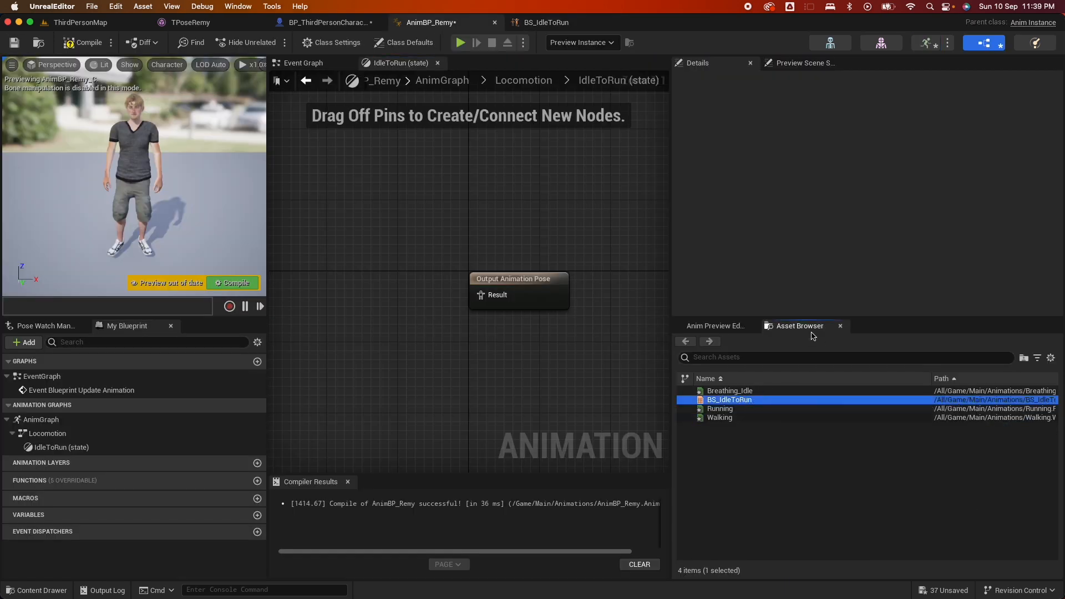
drag(726, 400, 327, 274)
drag(394, 305, 483, 299)
scroll(426, 359, left, 3)
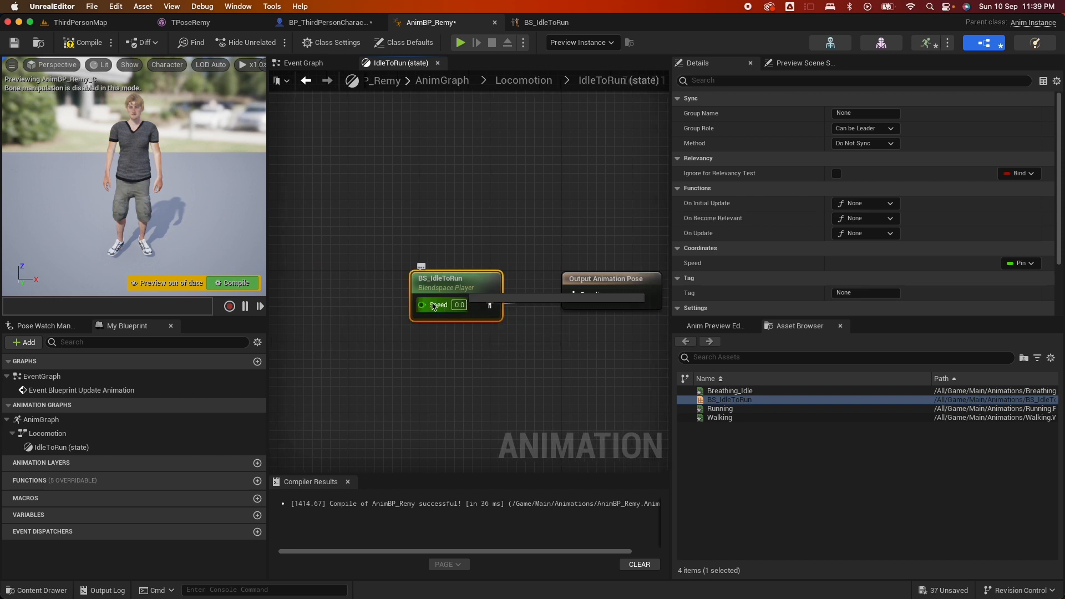
Step: Promote the Speed input of the BS_IdleToRun node to a float variable named Speed and compile AnimBP_Remy
right_click(433, 306)
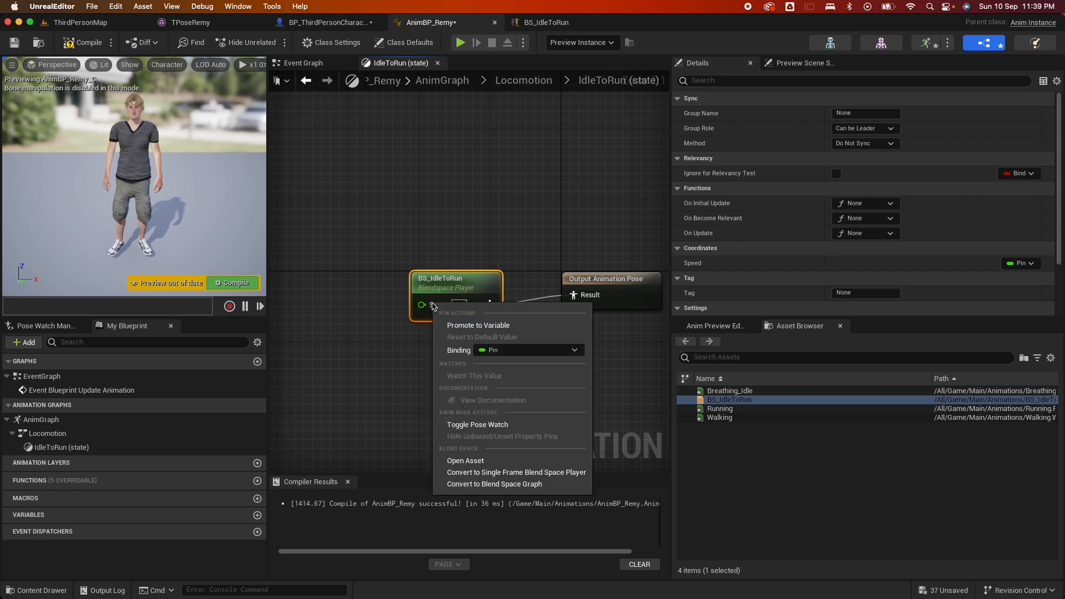
click(459, 325)
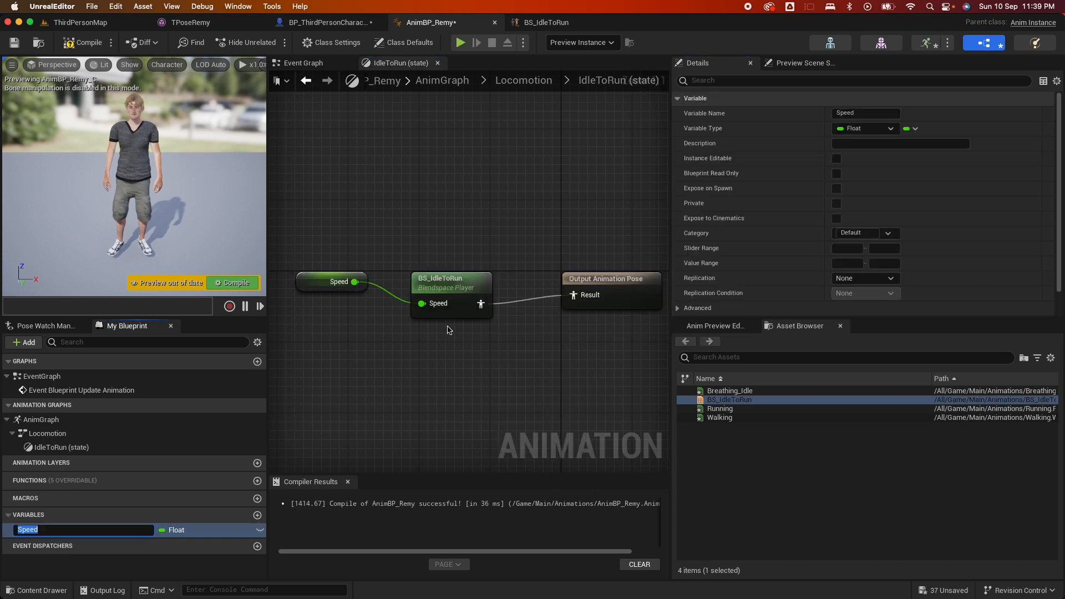
click(316, 284)
click(73, 43)
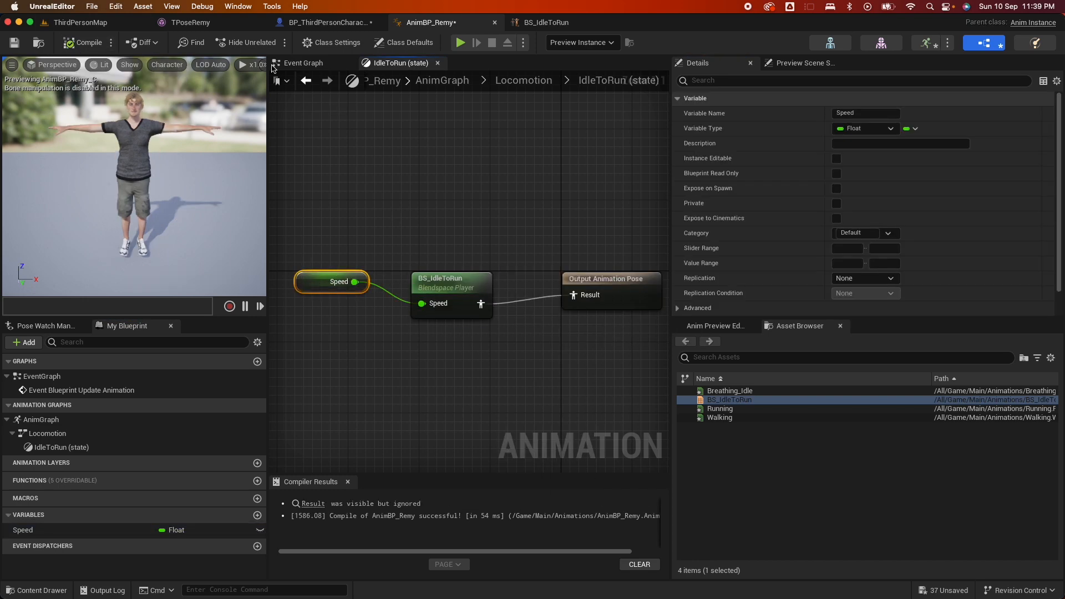
Step: Open the Event Graph of AnimBP_Remy and move the Event Blueprint Update Animation node further above Try Get Pawn Owner
click(314, 64)
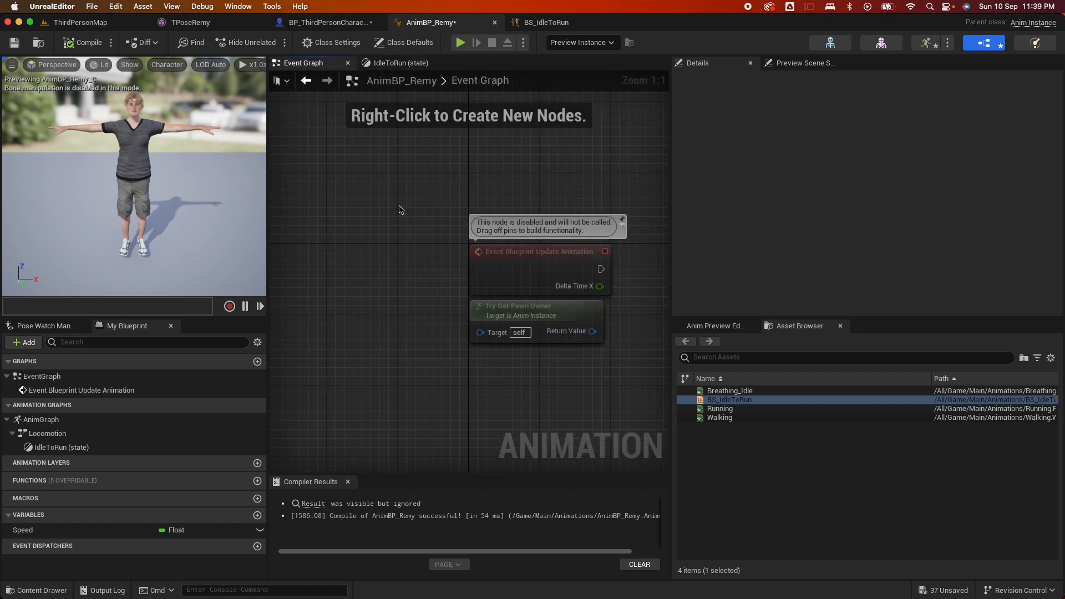
right_drag(450, 249, 394, 203)
mouse_move(482, 206)
mouse_down()
mouse_move(476, 180)
mouse_move(481, 189)
mouse_up()
right_drag(531, 270, 523, 276)
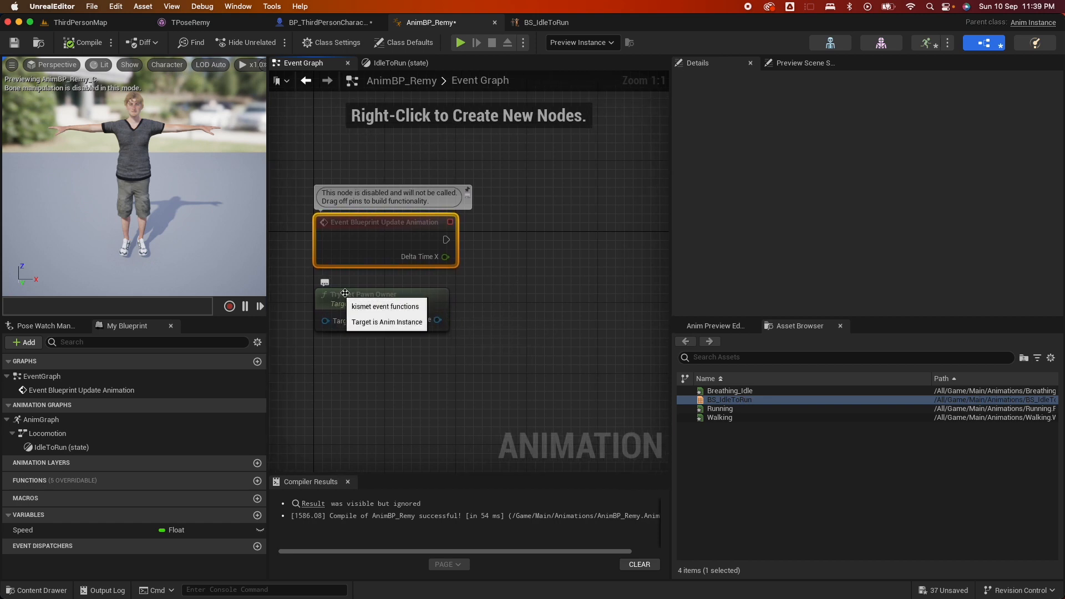
Step: Add a Cast To Character node from Try Get Pawn Owner's Return Value and connect its execution input to Event Blueprint Update Animation
drag(437, 320, 498, 306)
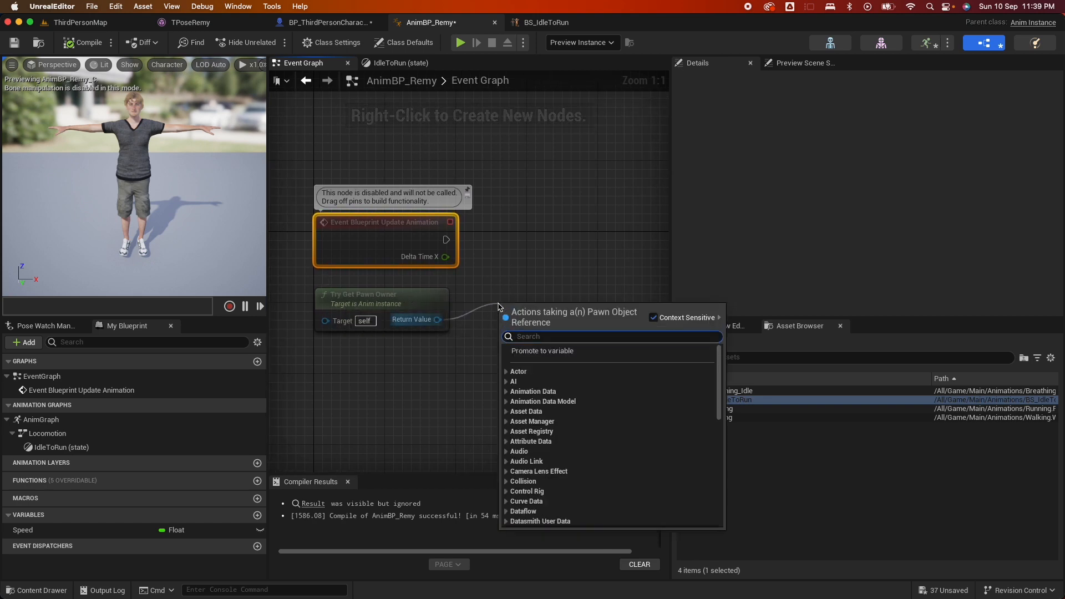
text(c)
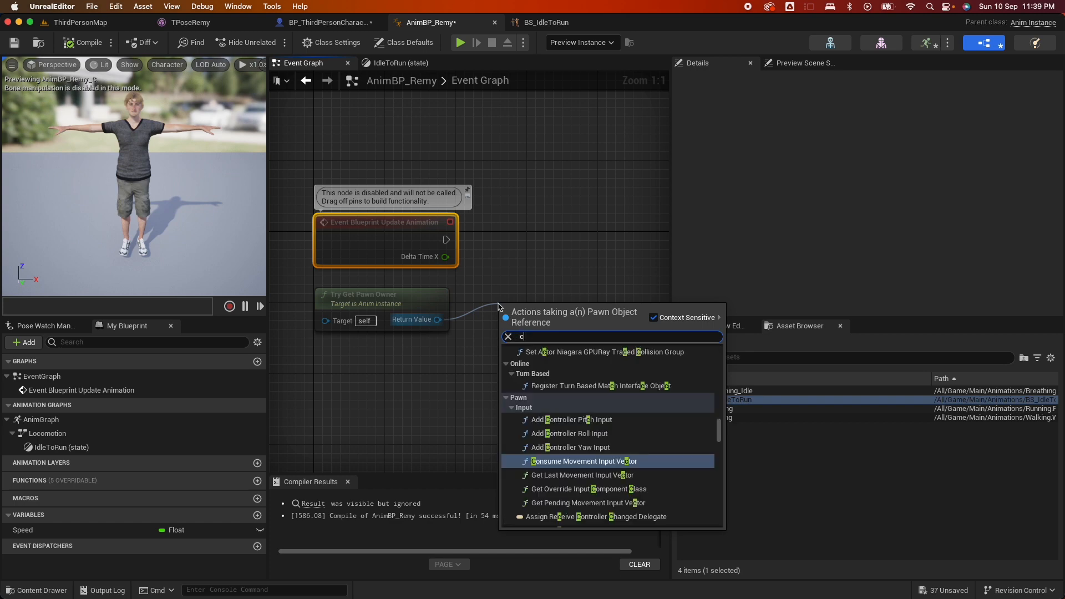
text(ast to bp)
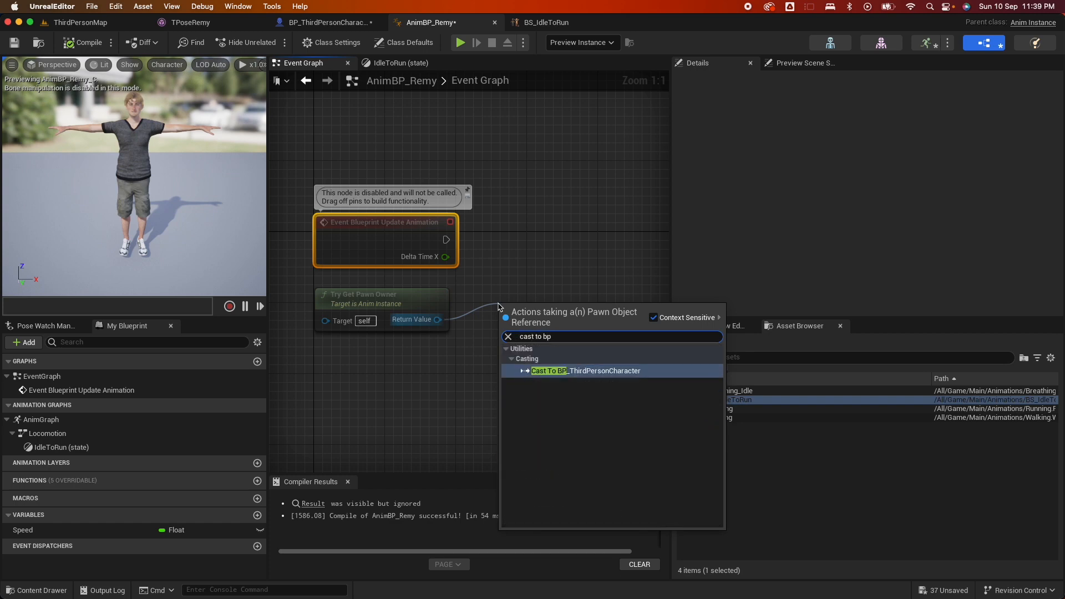
key(BackSpace)
key(BackSpace)
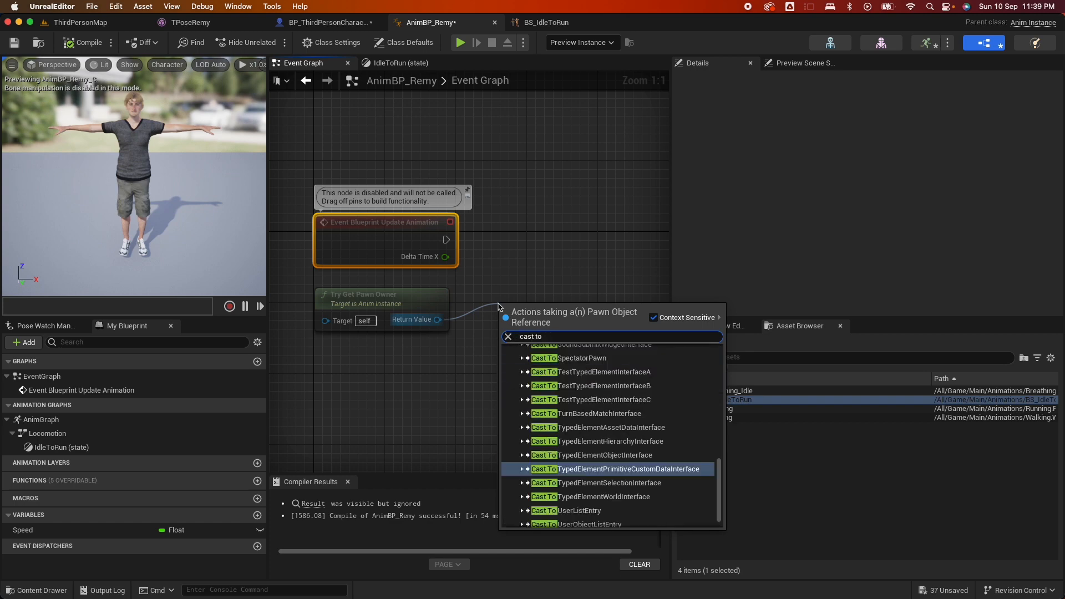
text(cha)
click(580, 413)
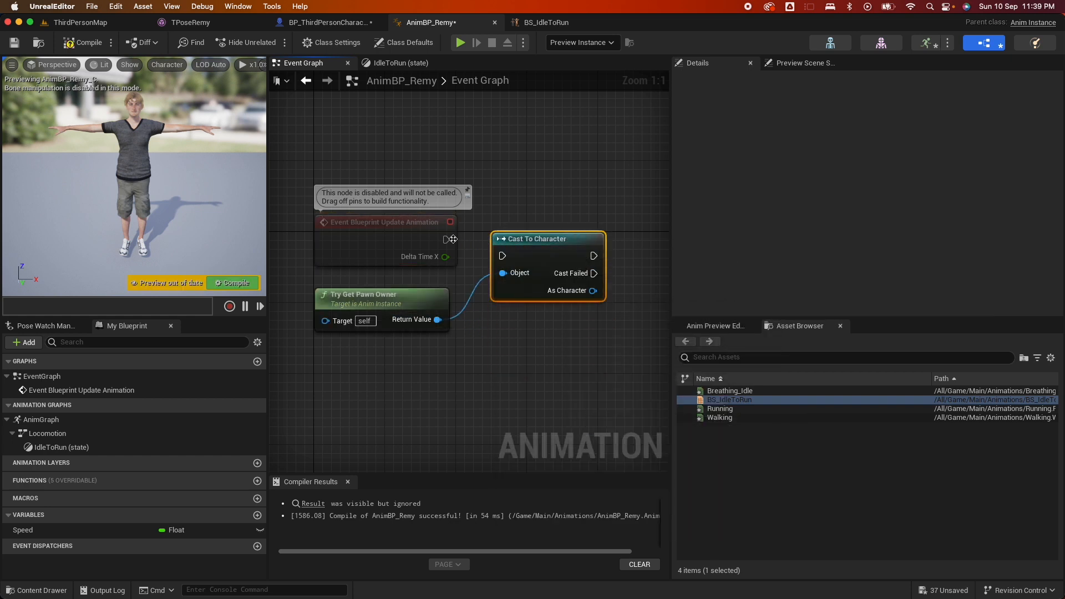
drag(504, 259, 504, 260)
Step: Add a Get Character Movement node from the As Character output of Cast To Character
right_drag(577, 238, 425, 238)
drag(438, 292, 495, 313)
text(get)
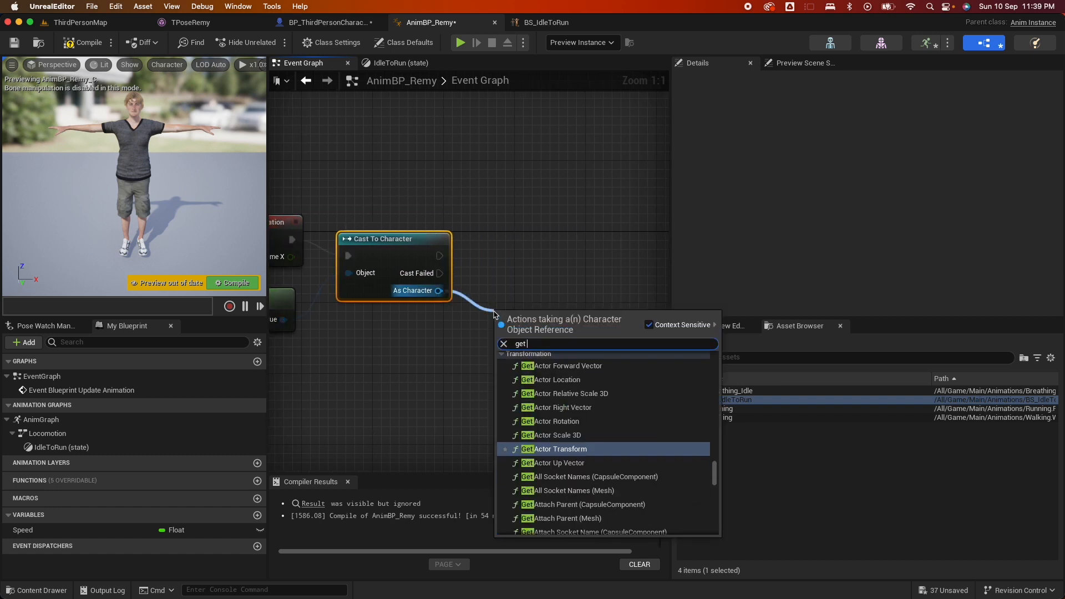
text( character move)
scroll(536, 450, down, 3)
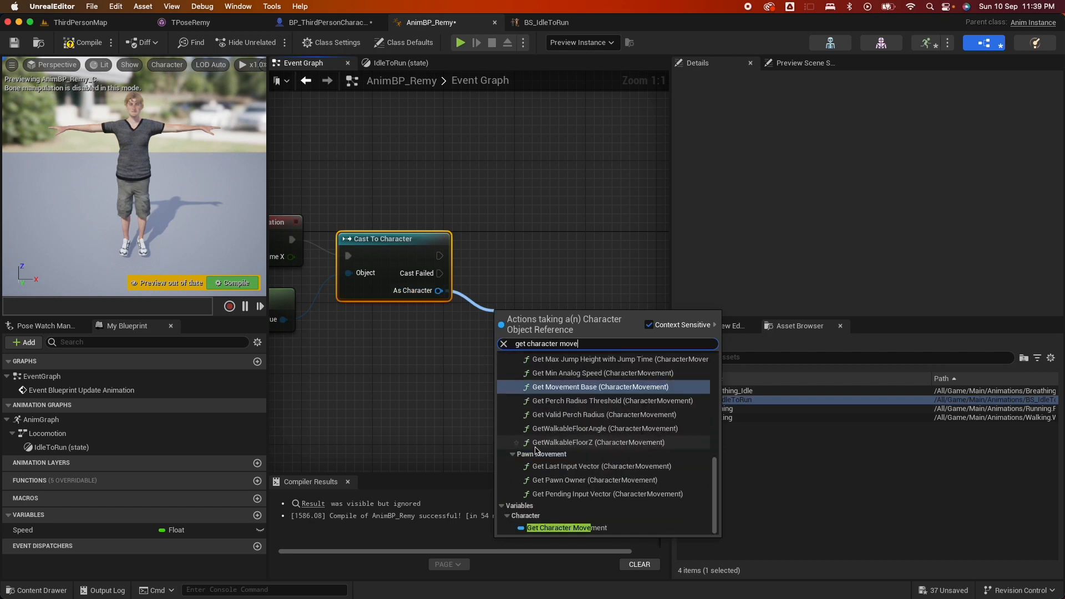
click(588, 534)
Step: Add a Get Velocity node from the Character Movement output
right_drag(625, 315, 483, 315)
drag(512, 312, 520, 311)
text(get velocit)
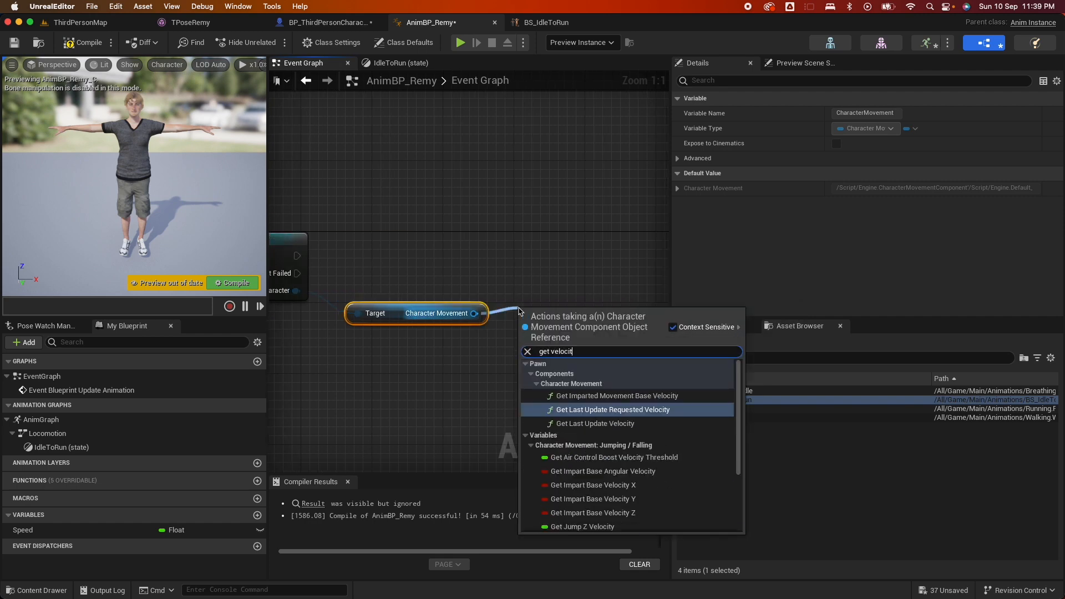
text(y)
scroll(621, 470, down, 5)
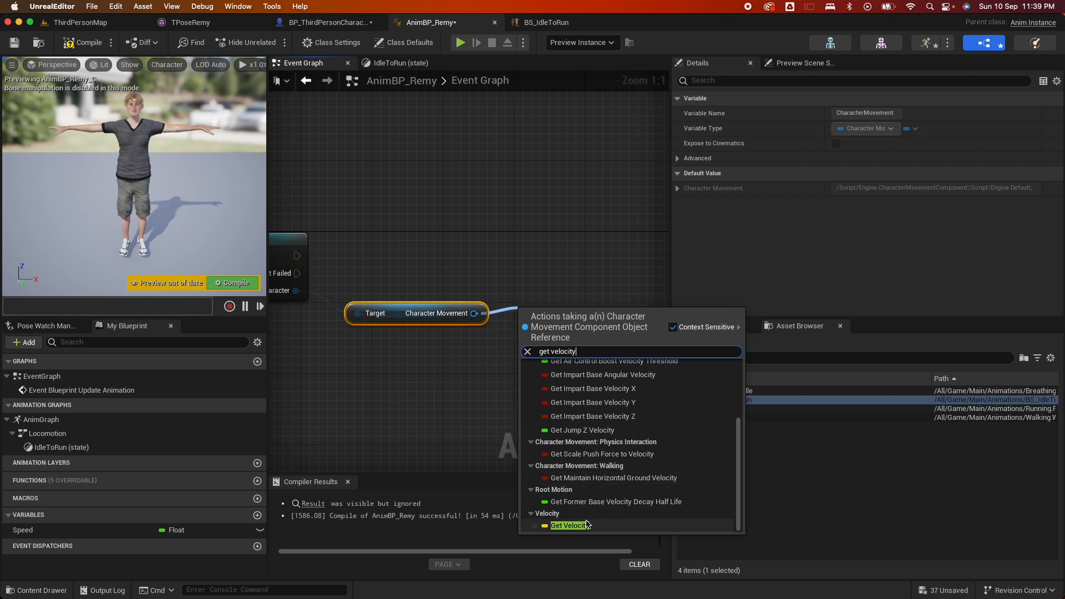
click(587, 526)
Step: Add a Vector Length node fed by the Velocity output
right_drag(618, 308, 519, 308)
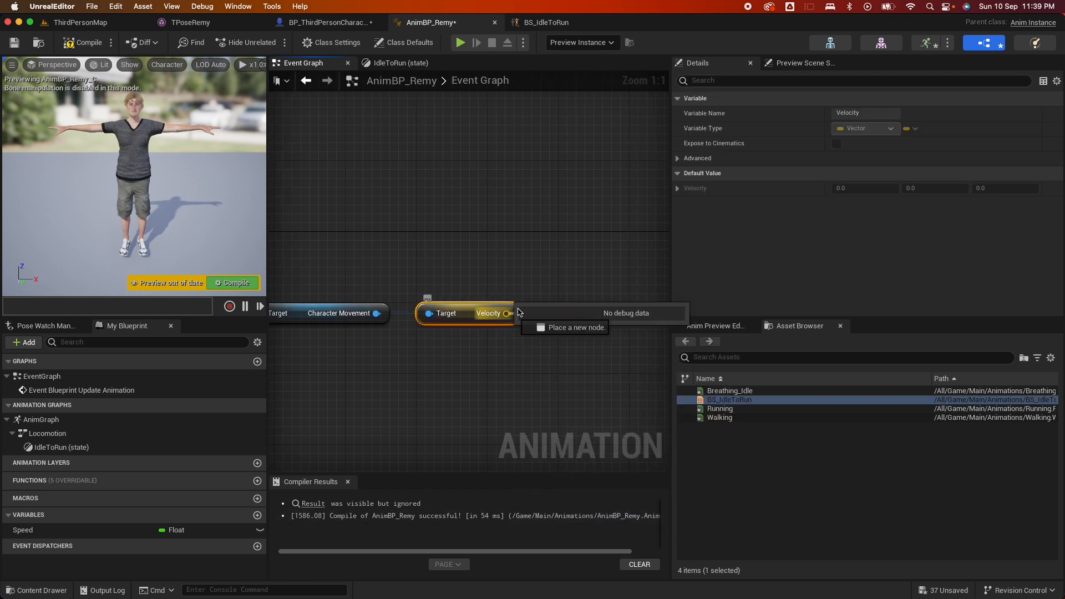
drag(520, 313, 553, 293)
text(leng)
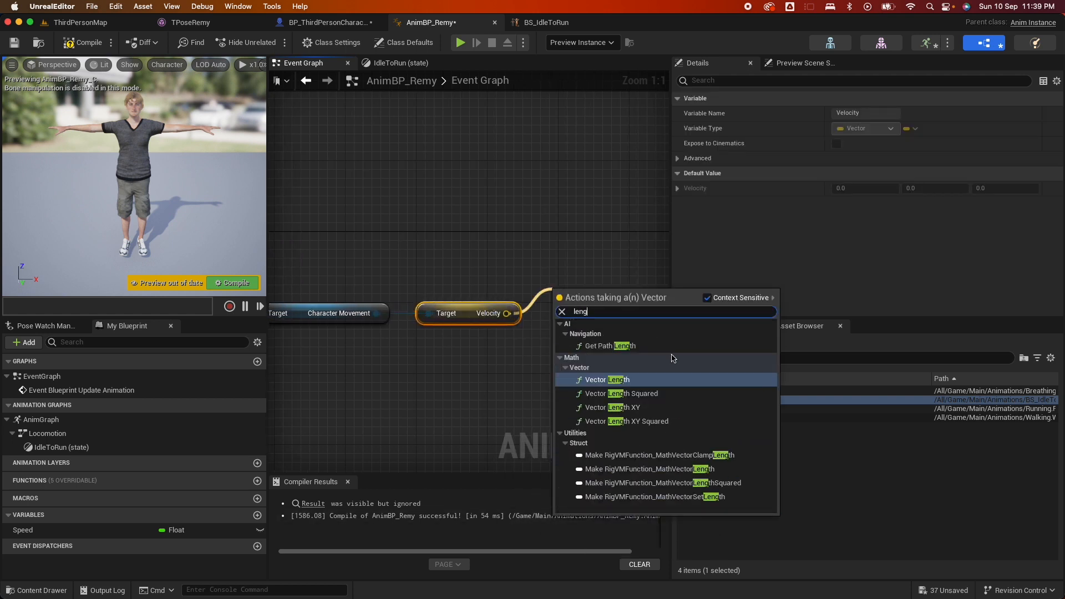
click(620, 381)
Step: Add a Set node for the Speed variable fed by Vector Length's Return Value and move it up beyond the Vector Length node
right_drag(587, 275, 533, 275)
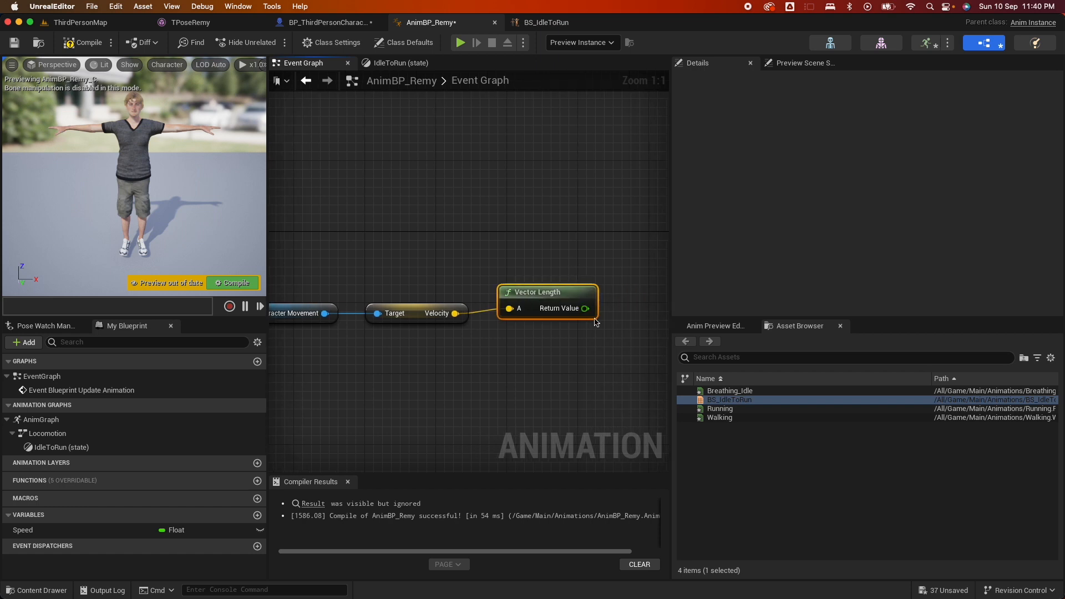
drag(33, 531, 584, 309)
scroll(659, 291, right, 3)
scroll(659, 290, down, 2)
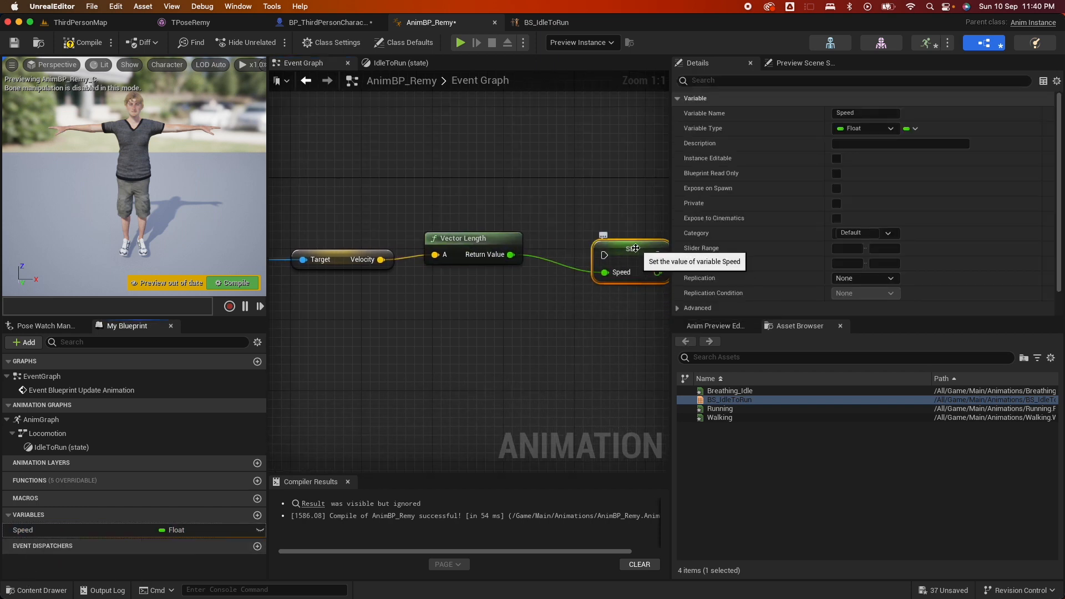
drag(635, 249, 608, 195)
Step: Connect the execution output of Cast To Character to the Set Speed node
scroll(476, 221, left, 7)
scroll(477, 226, up, 2)
scroll(477, 228, left, 2)
right_drag(448, 226, 448, 221)
scroll(448, 221, down, 3)
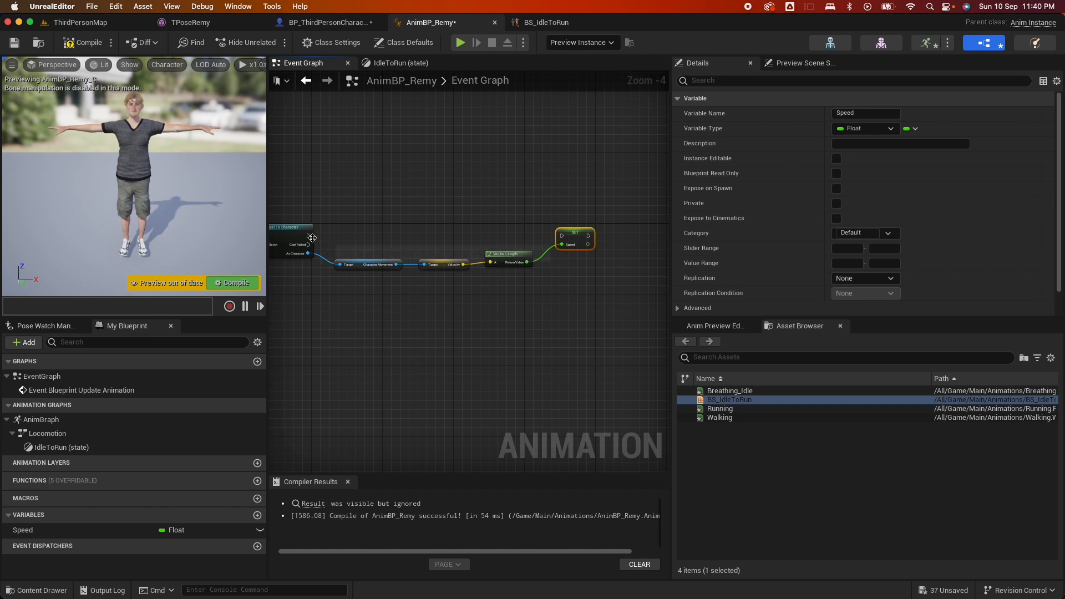
drag(564, 239, 562, 237)
Step: Widen the graph area, then compile and save AnimBP_Remy
drag(672, 187, 868, 187)
scroll(568, 307, up, 2)
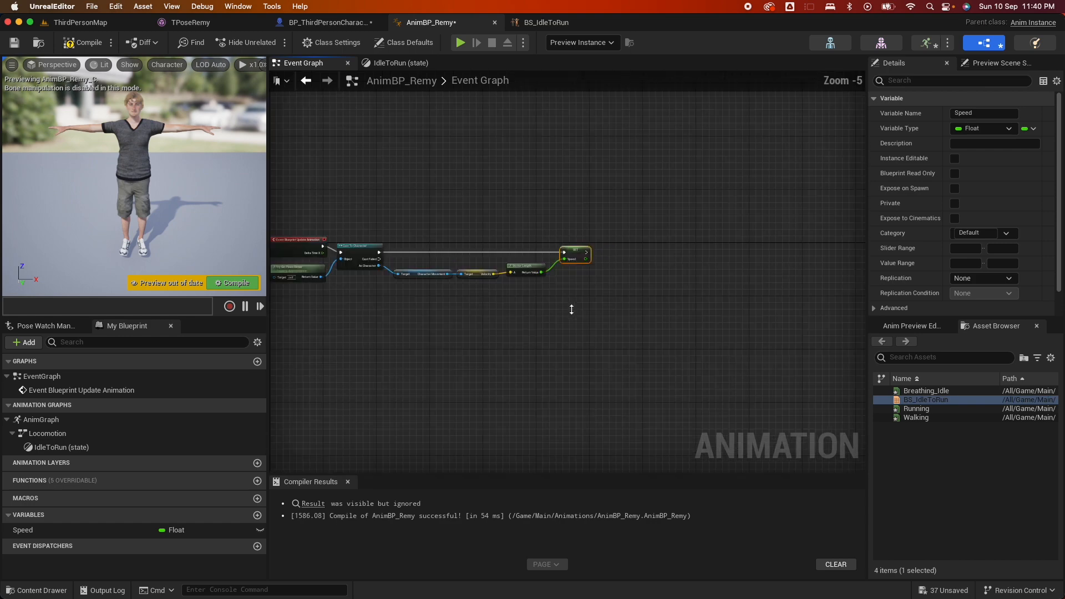
scroll(573, 312, left, 4)
click(82, 43)
click(14, 43)
click(465, 137)
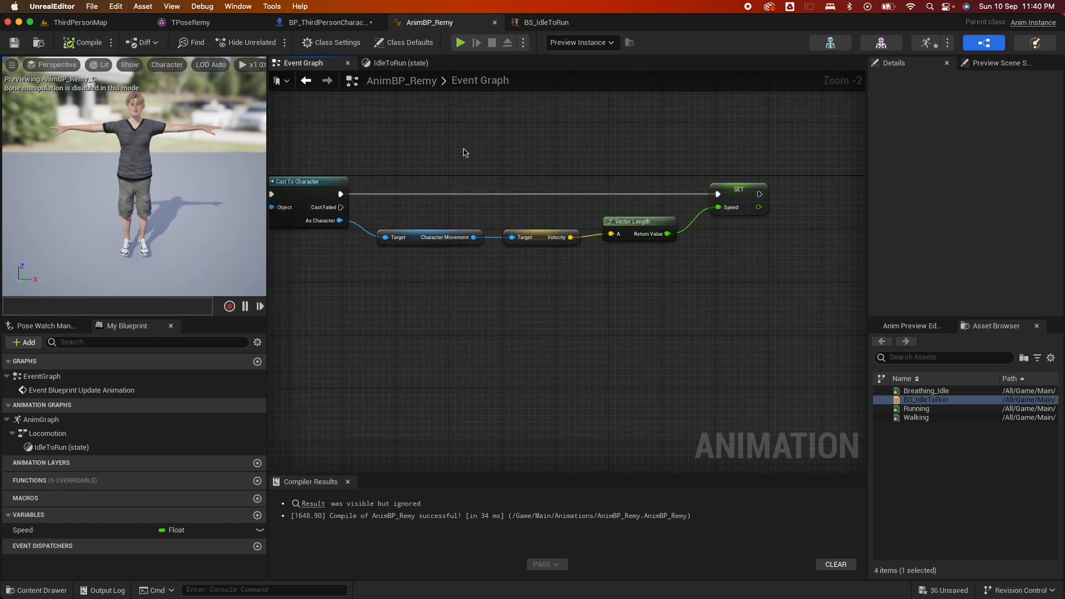
Step: Review the IdleToRun state graph, then play ThirdPersonMap briefly to check Remy's pose and stop the session
click(402, 63)
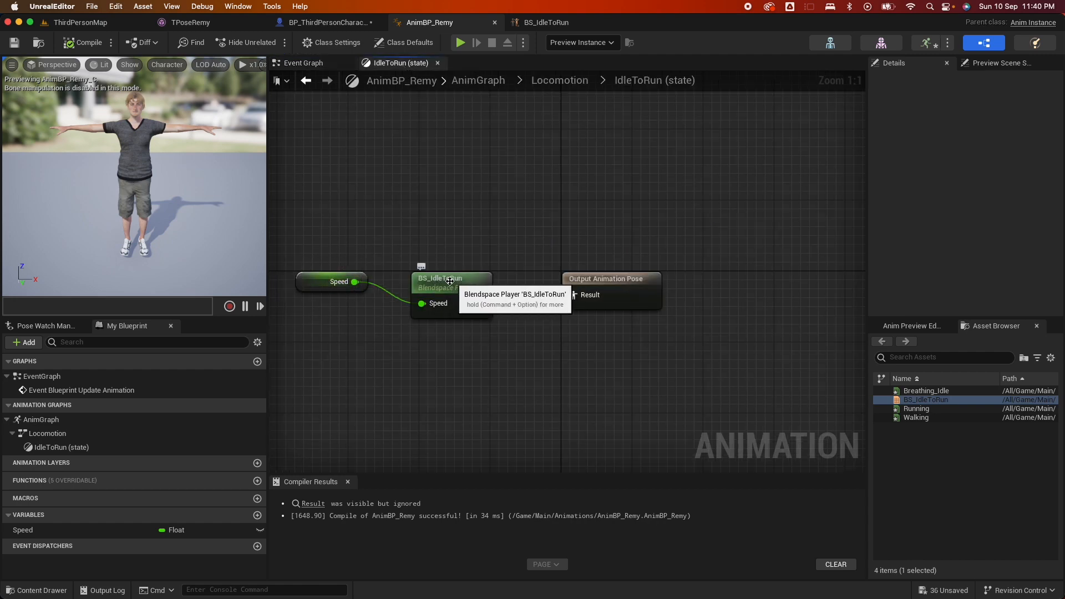
click(108, 23)
click(273, 42)
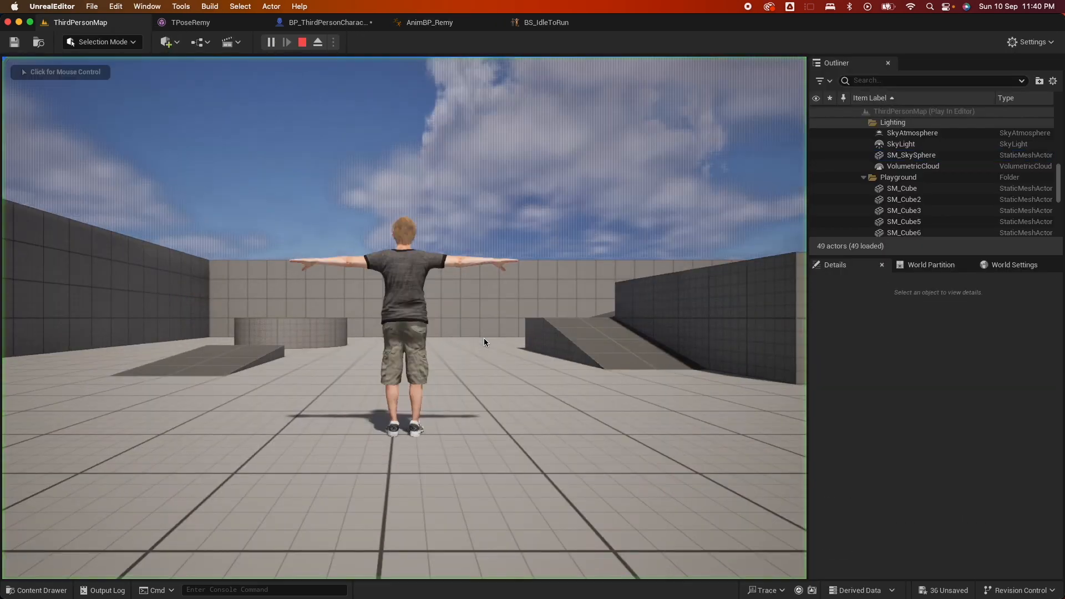
click(303, 42)
Step: Connect the Locomotion state machine to the Output Pose in AnimBP_Remy's AnimGraph and compile
click(444, 23)
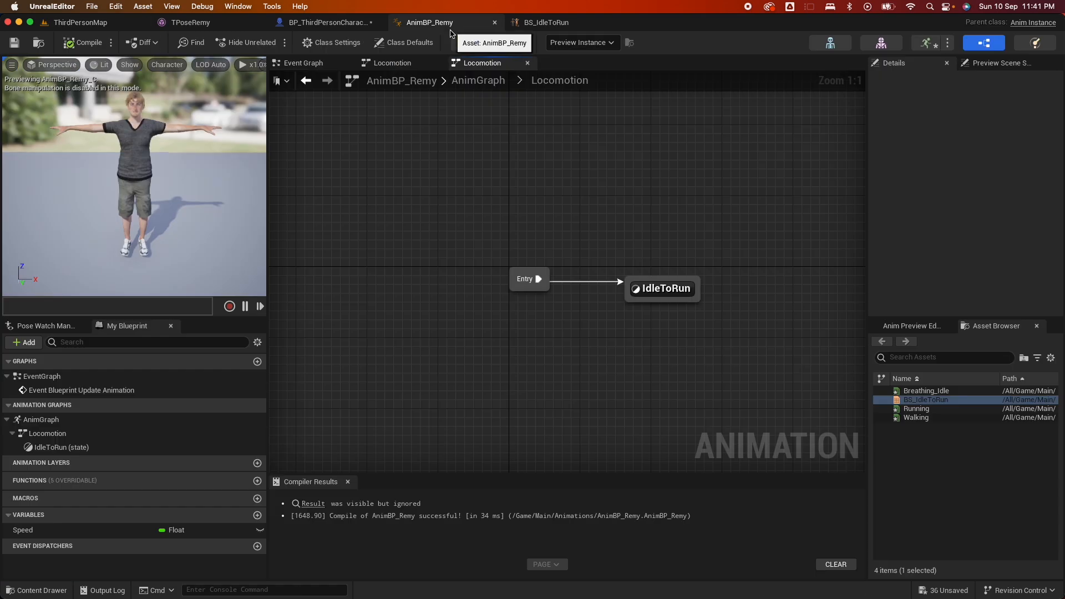
double_click(444, 312)
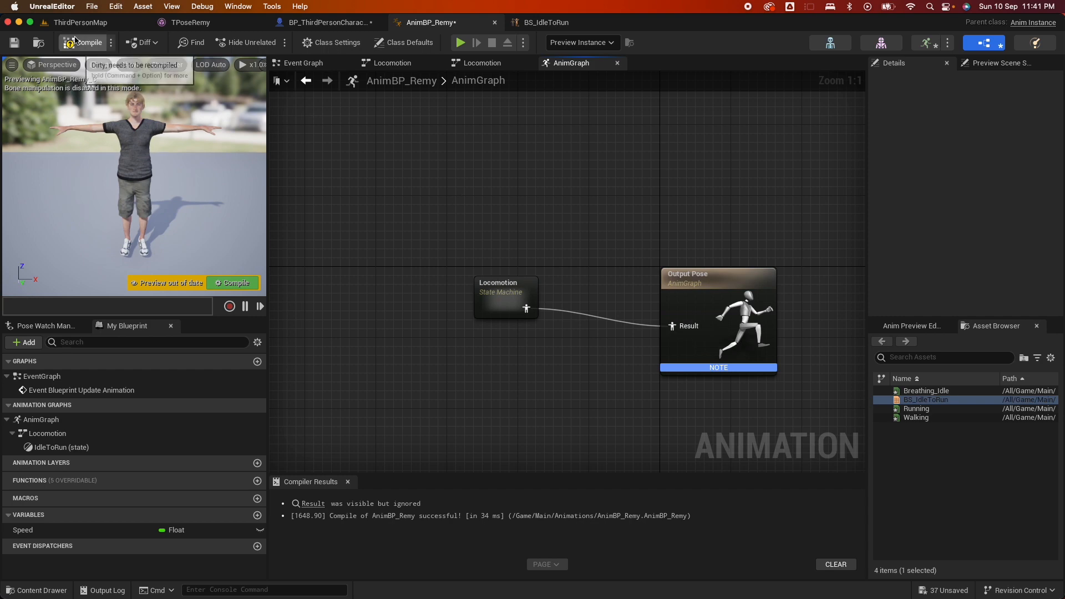
click(83, 42)
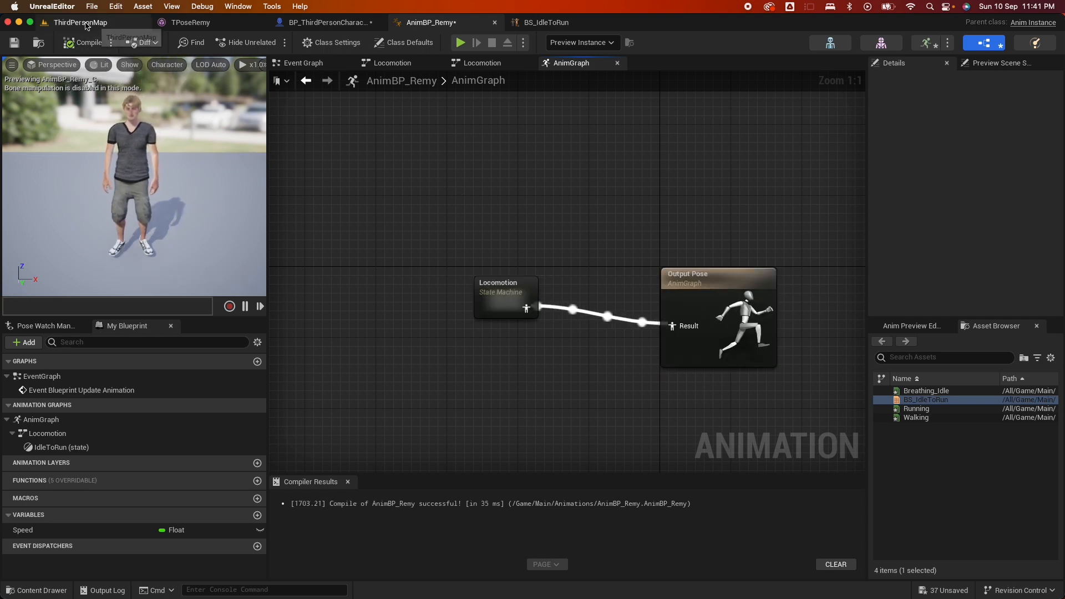
Step: Play ThirdPersonMap and run Remy around in several directions to test the idle and running animations, then end the session
click(81, 22)
click(269, 42)
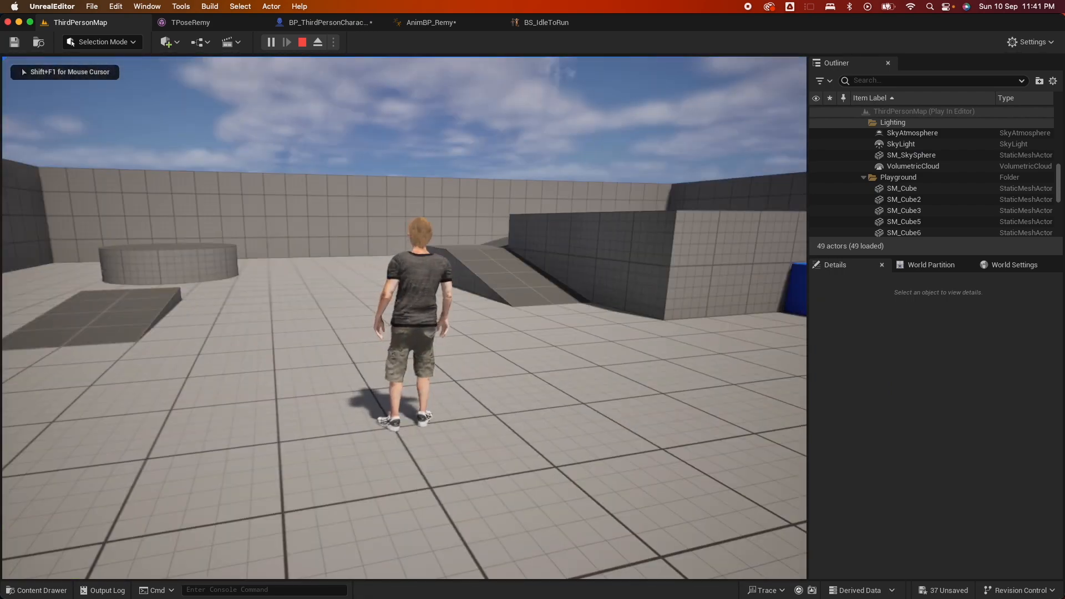
key(w)
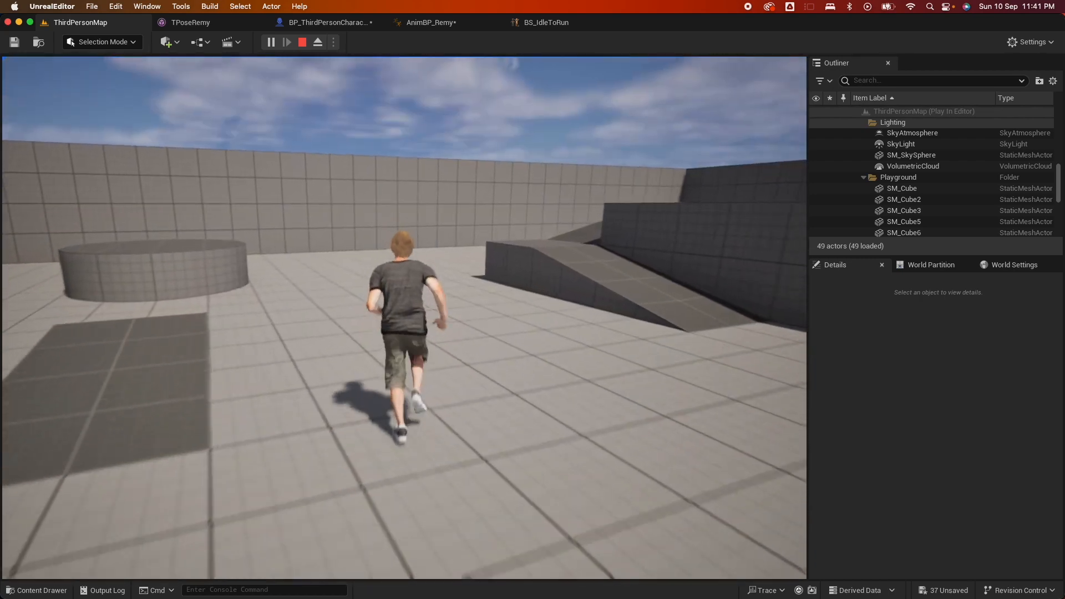
key(s)
key(a)
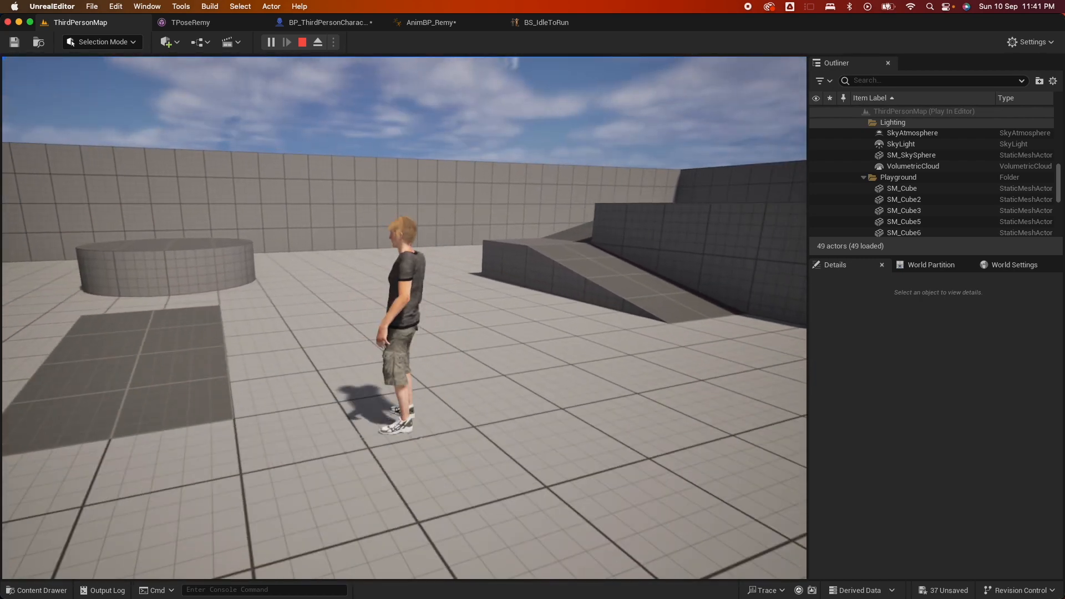
key(Escape)
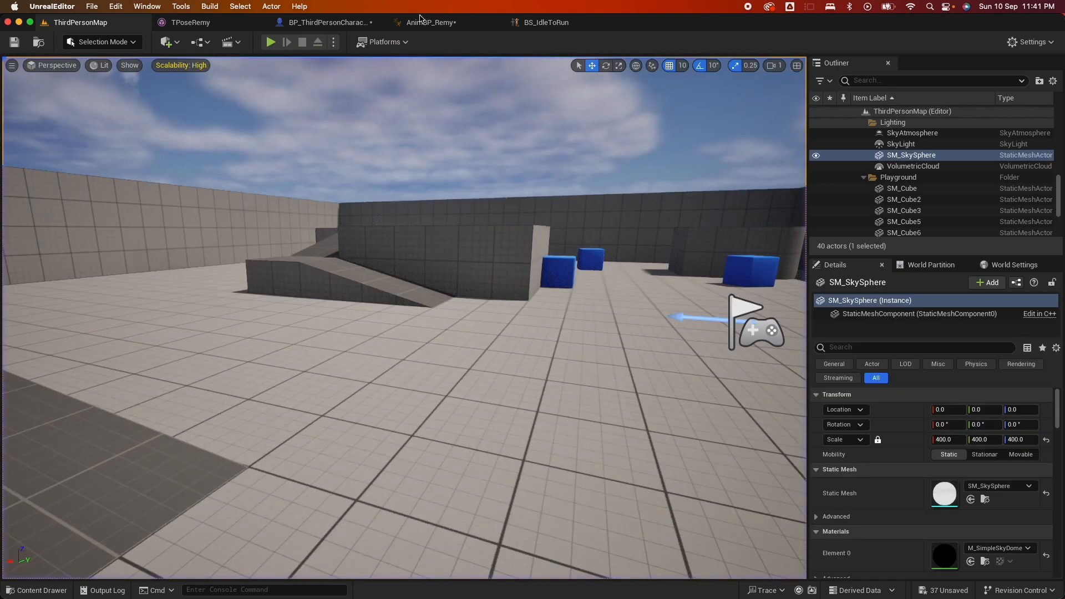
Step: Set the Horizontal Axis Function in the Analysis settings of BS_IdleToRun to Locomotion
click(421, 22)
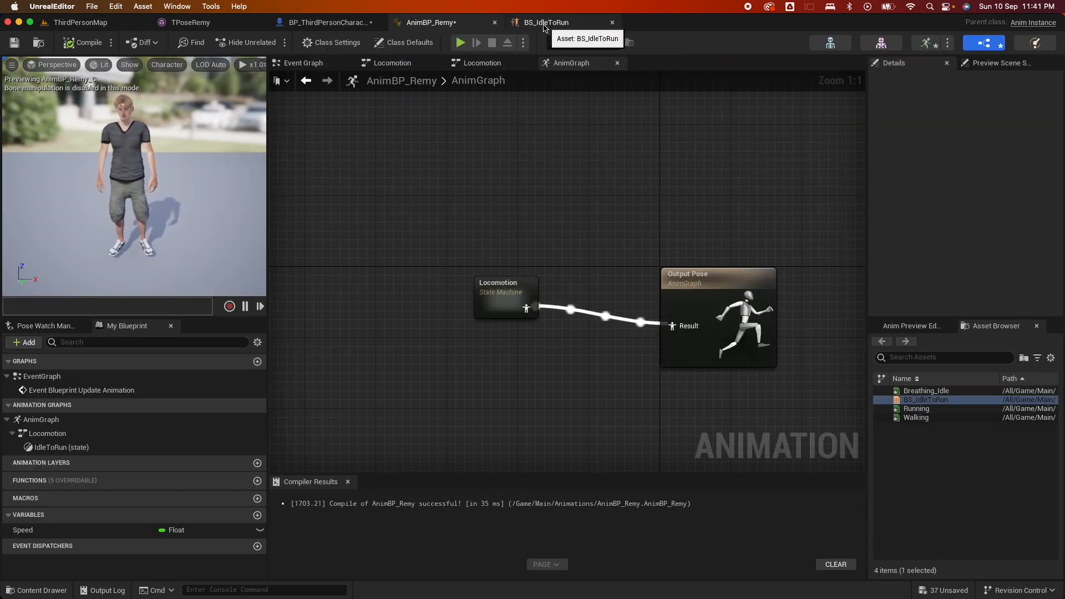
click(547, 22)
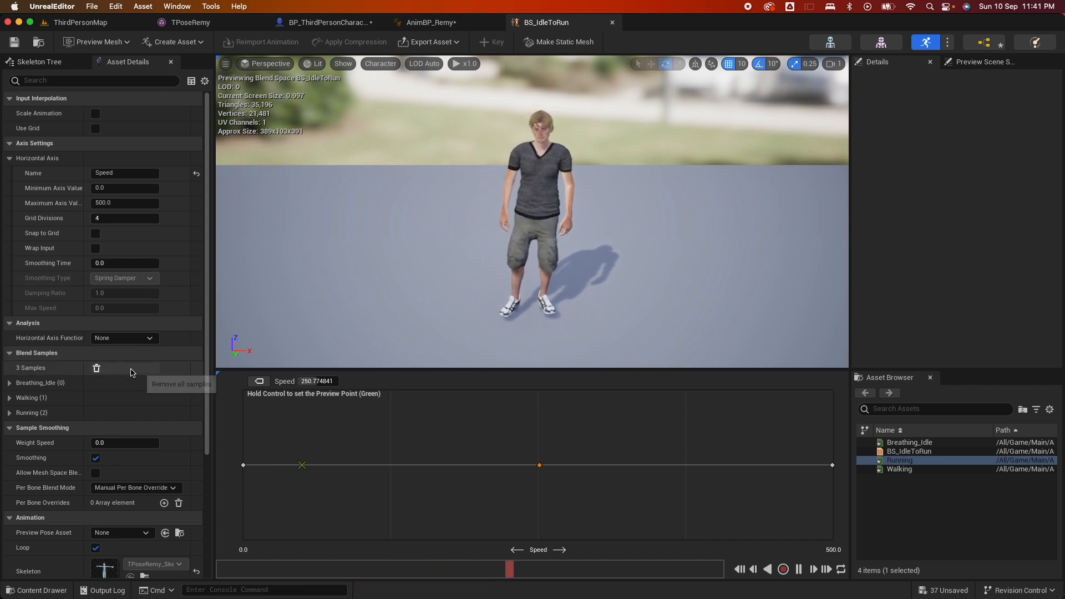
scroll(132, 371, down, 3)
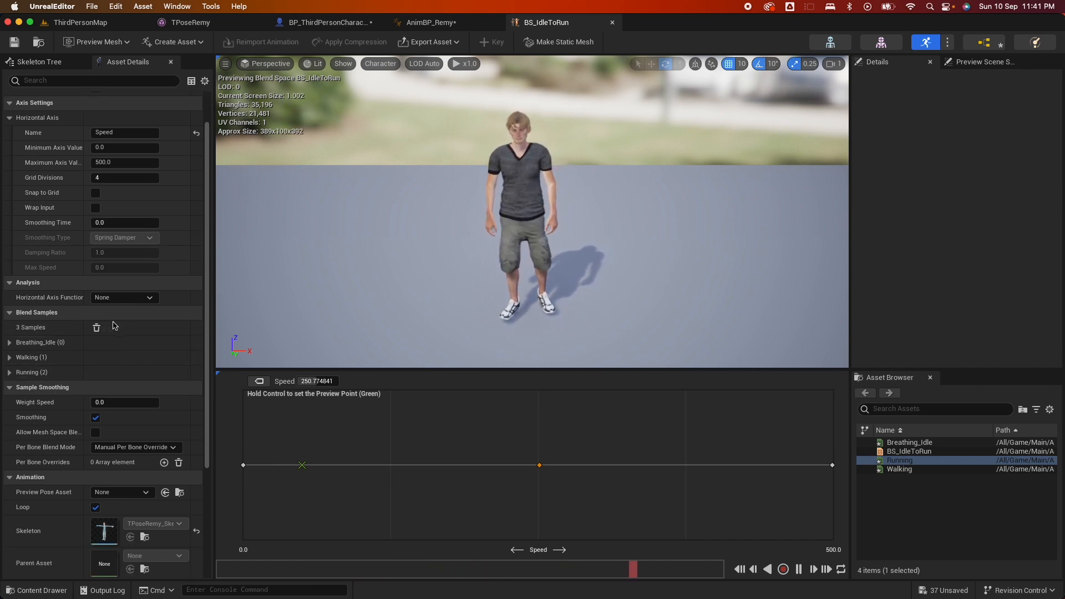
scroll(146, 365, down, 2)
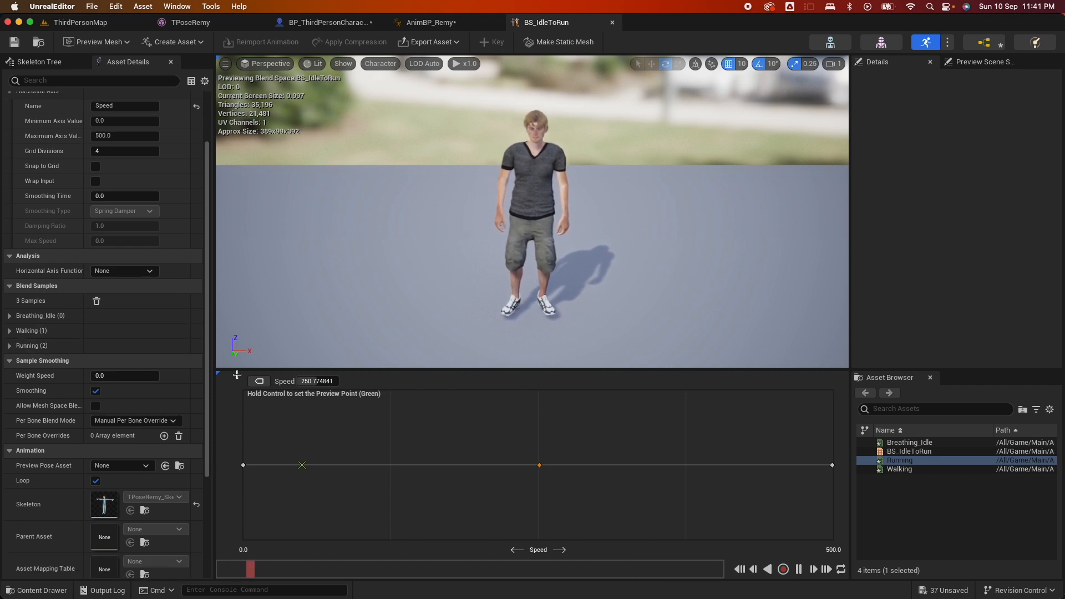
scroll(127, 323, up, 4)
scroll(126, 322, down, 5)
scroll(127, 323, up, 6)
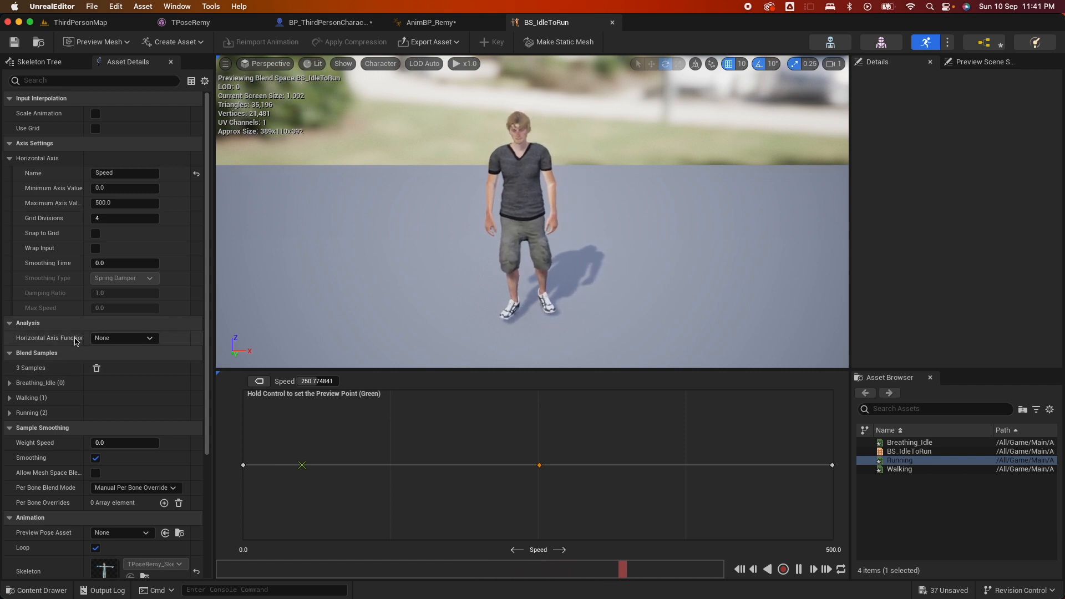
click(131, 339)
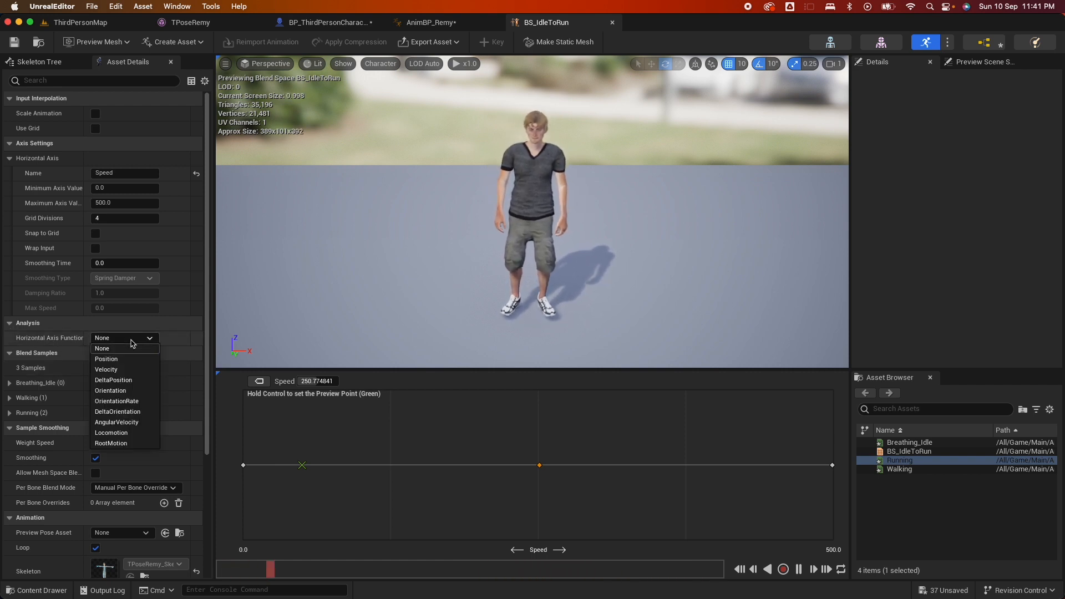
click(141, 435)
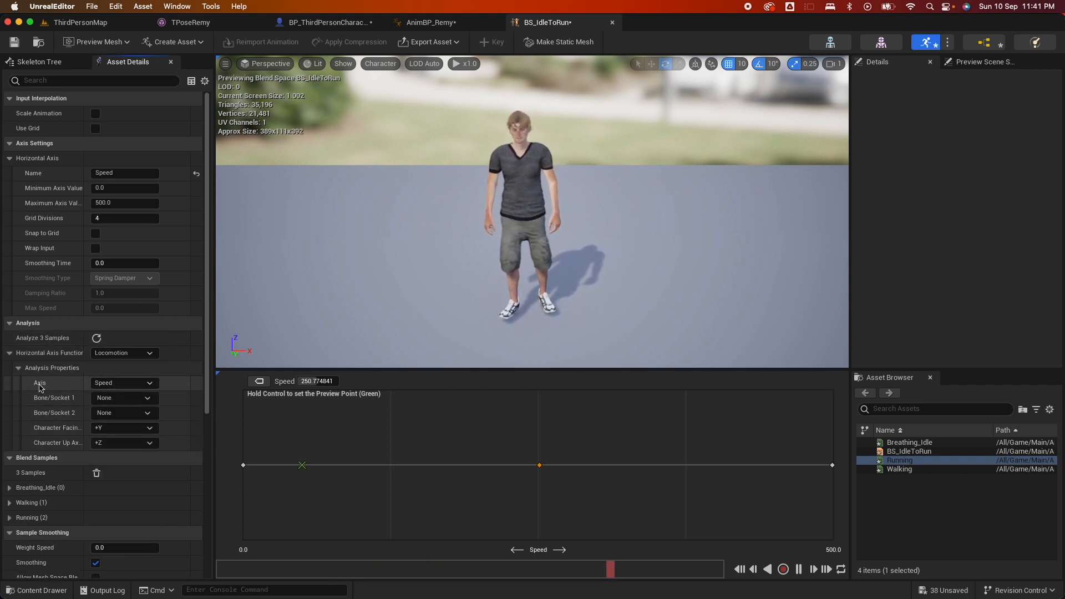
Step: Set the analysis Bone/Socket 1 to LeftFoot and Bone/Socket 2 to RightFoot in BS_IdleToRun, analyze the three samples and save
click(107, 399)
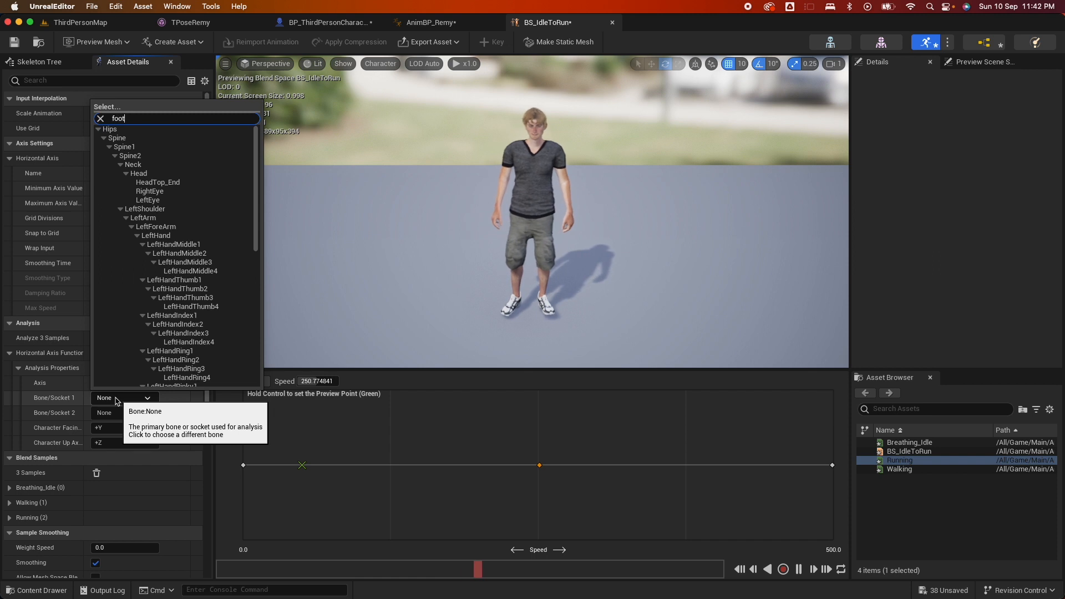
click(116, 129)
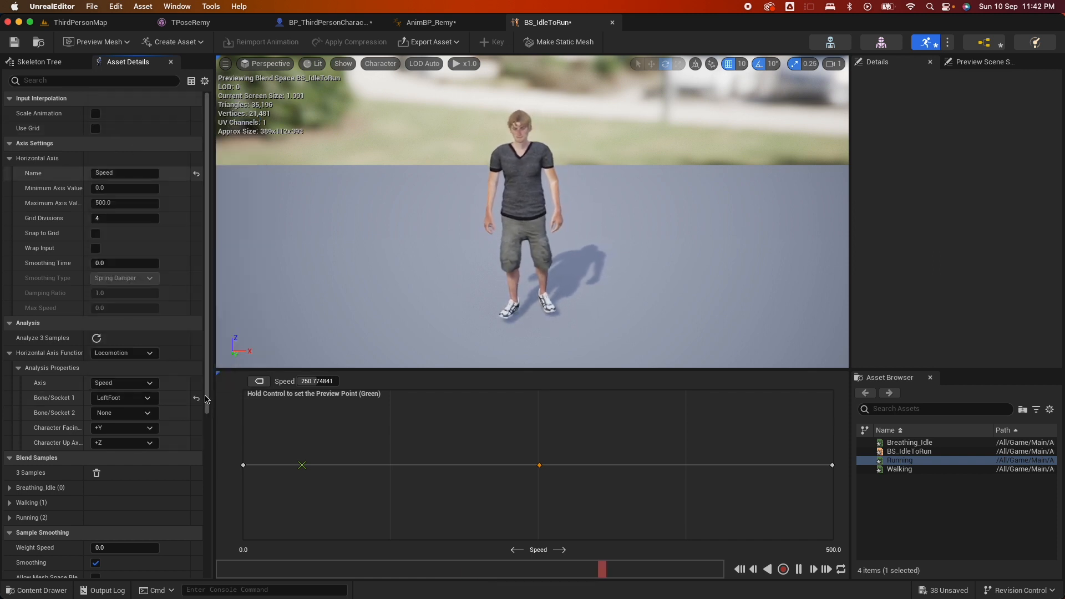
click(124, 413)
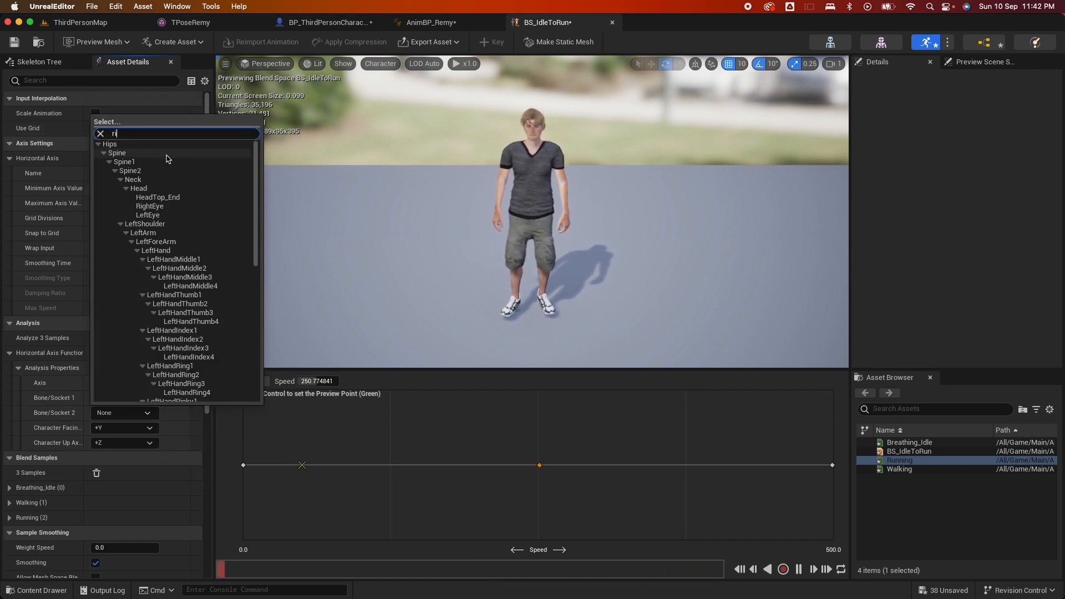
text(foot)
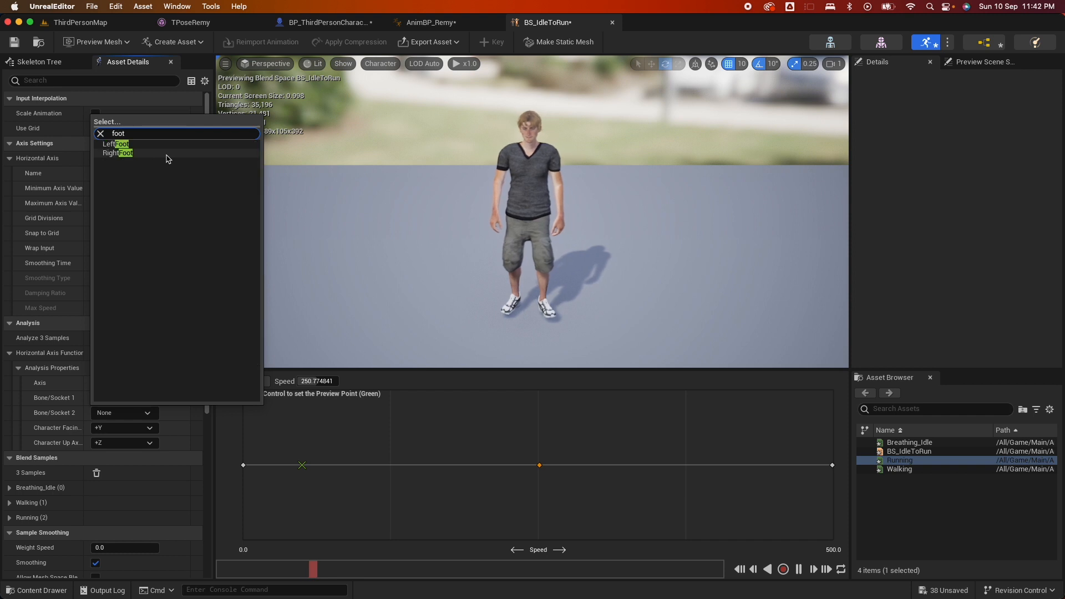
click(127, 154)
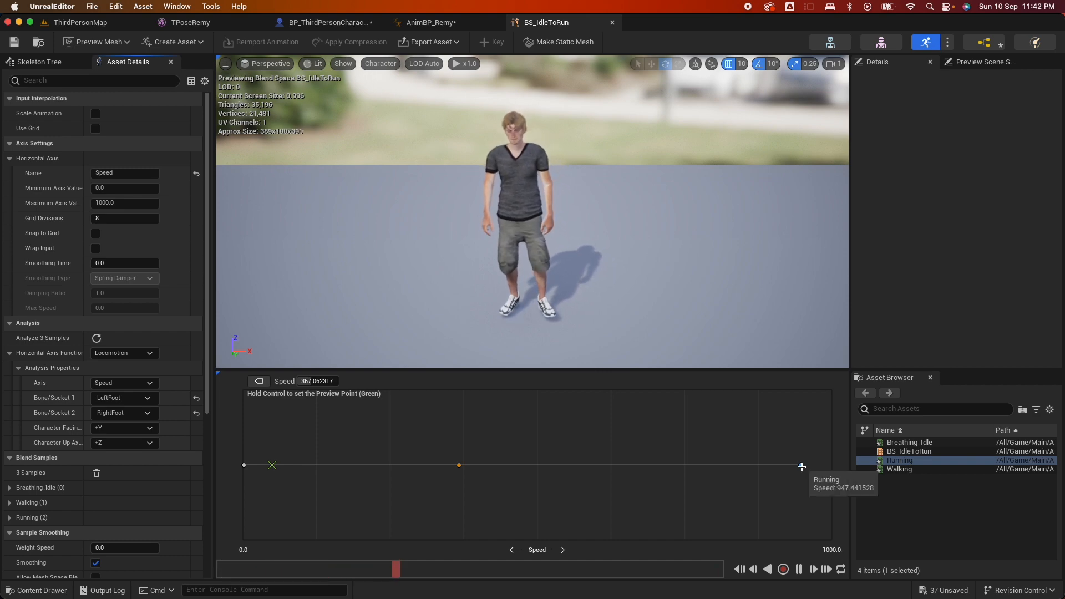
Step: Change the Max Walk Speed of BP_ThirdPersonCharacter's Character Movement component to match the analyzed Running sample, and compile the blueprint
click(327, 22)
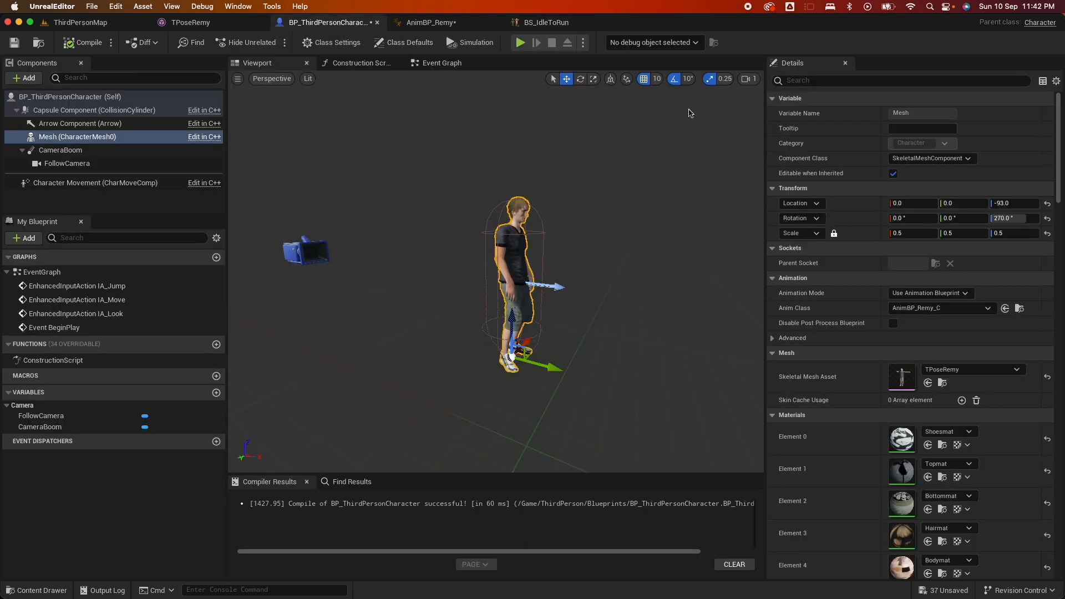
click(210, 182)
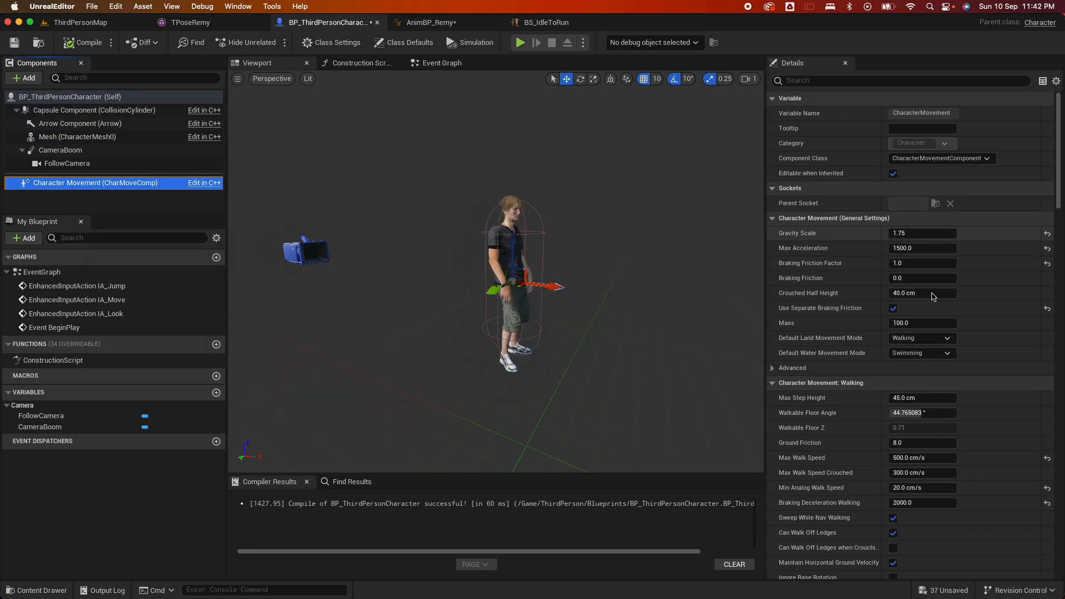
click(833, 81)
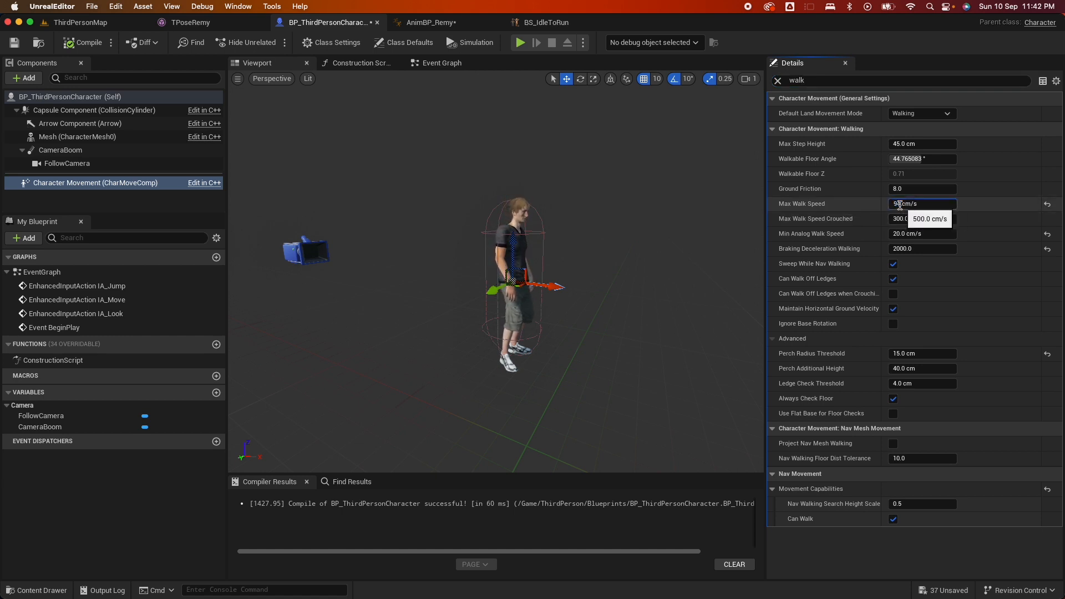
key(Return)
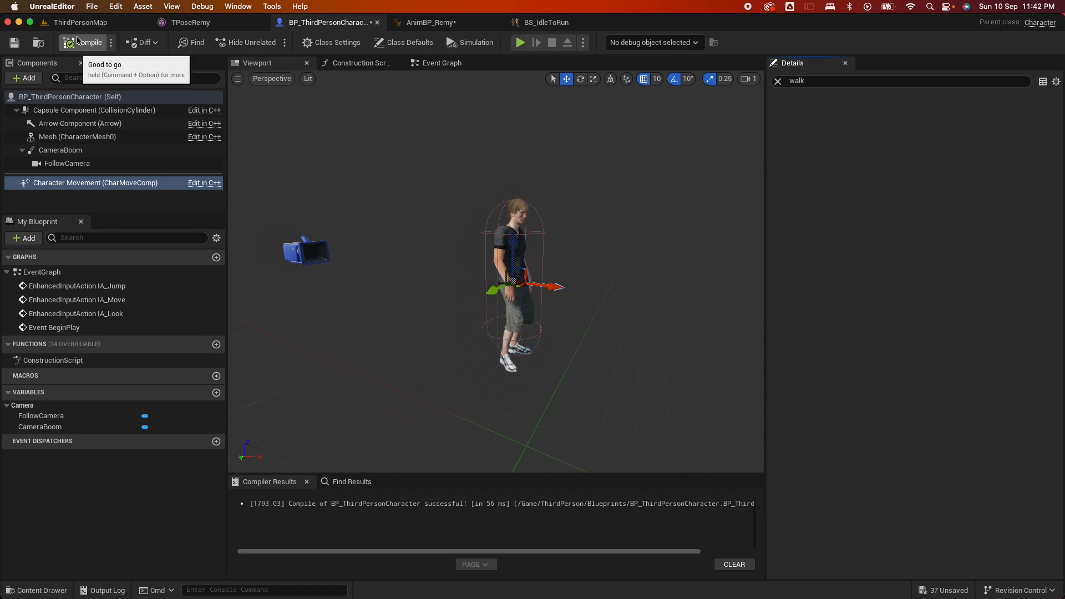
Step: Play ThirdPersonMap and run Remy forward to test the new walk speed, then end the session
click(81, 22)
click(270, 41)
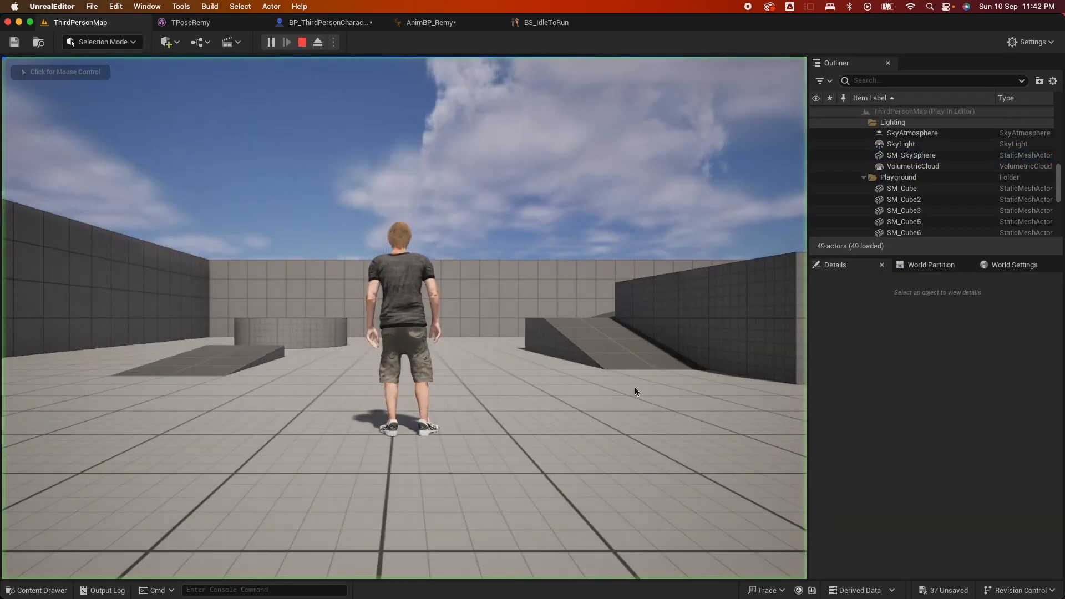
key(w)
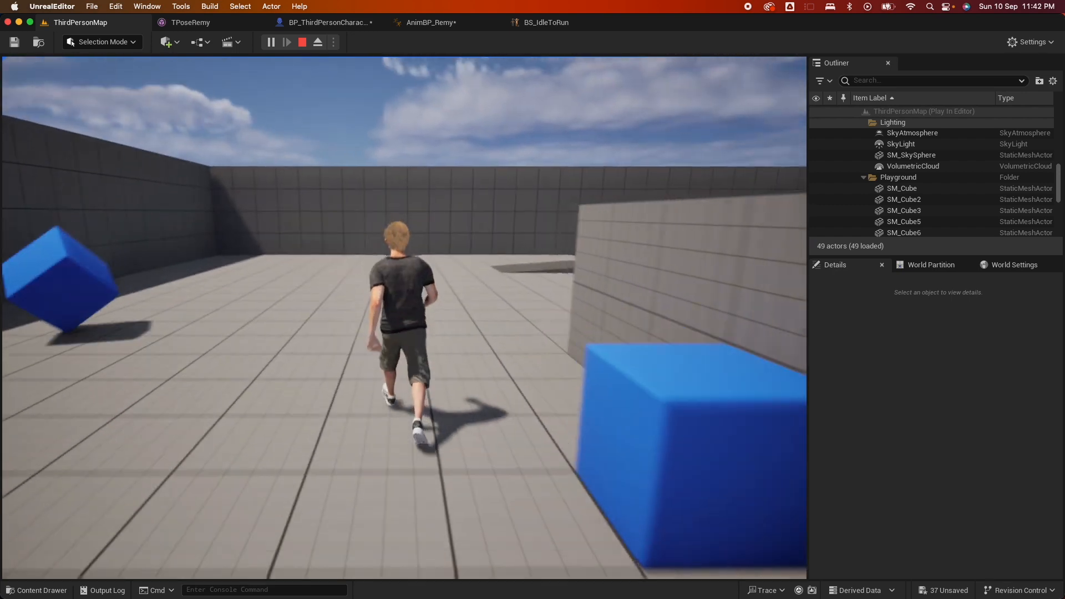
key(Escape)
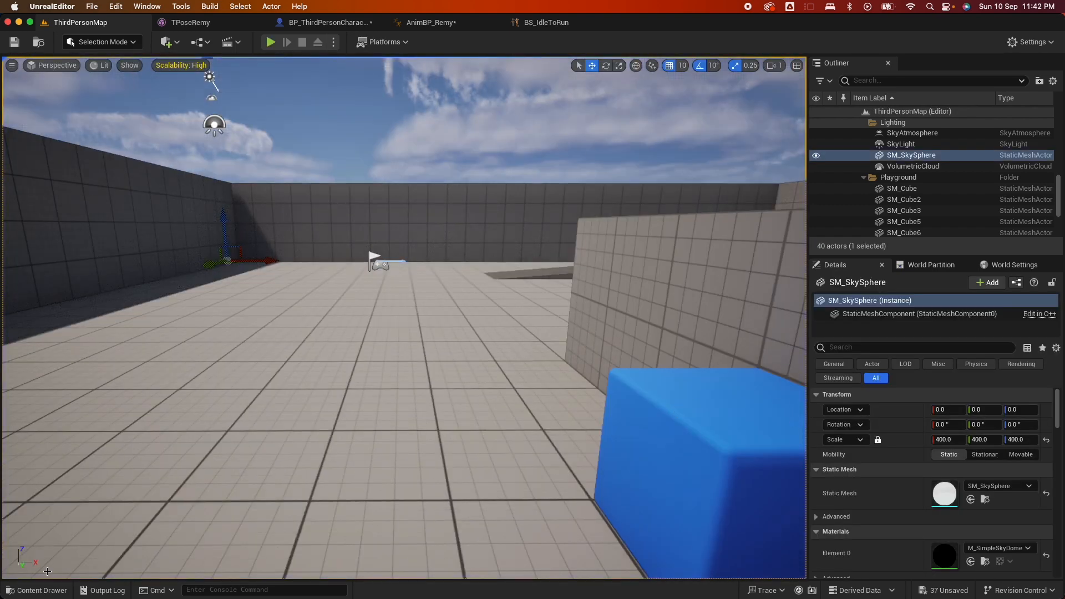
Step: Open the Running animation from the Animations folder, set its Rate Scale to 0.8 and save it
click(37, 590)
click(363, 380)
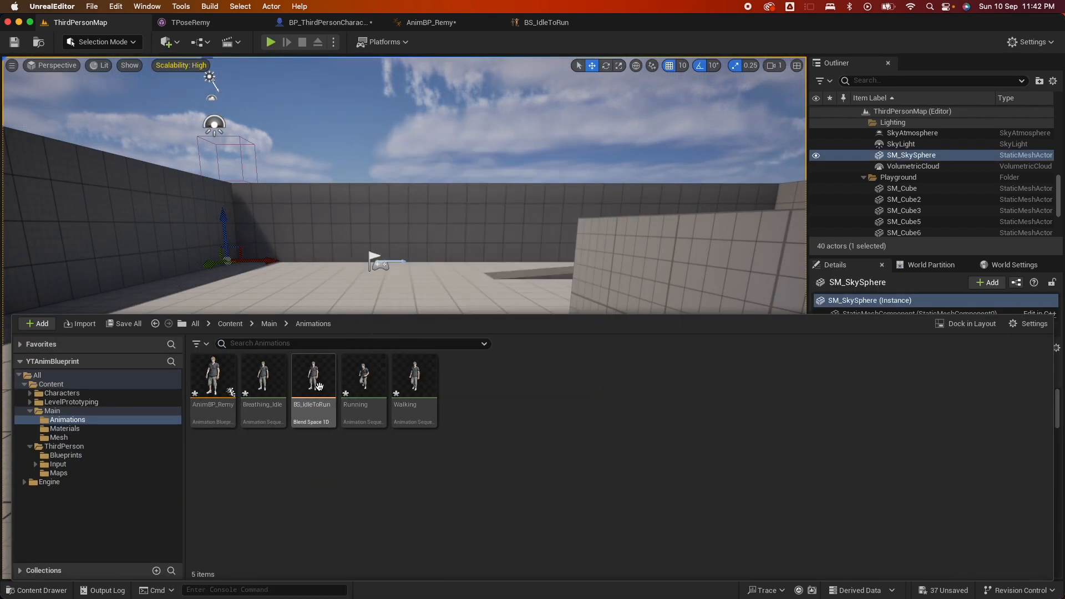
click(359, 379)
double_click(360, 379)
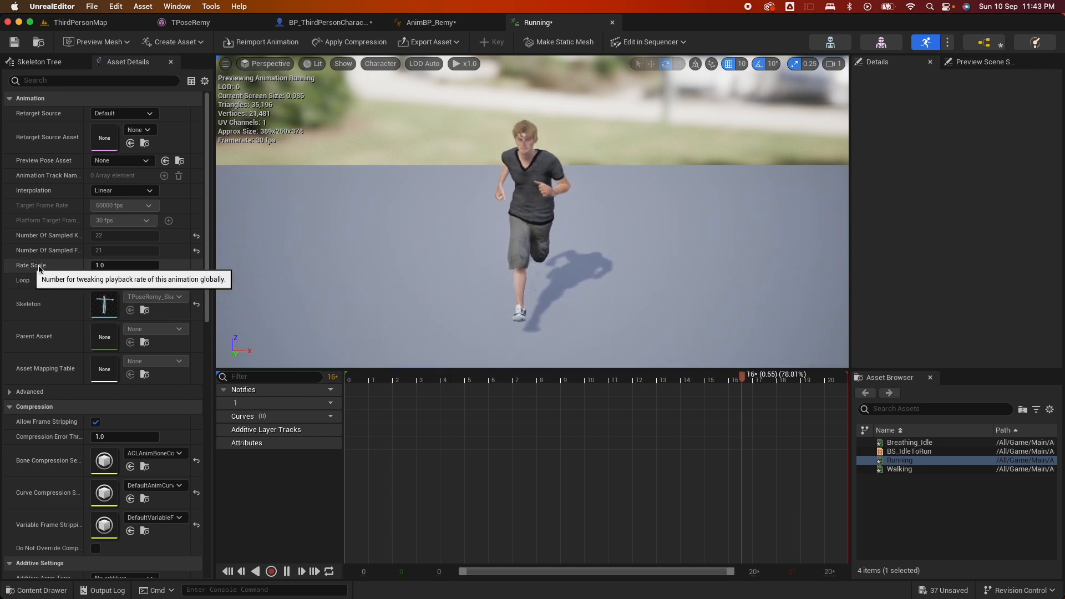
click(127, 267)
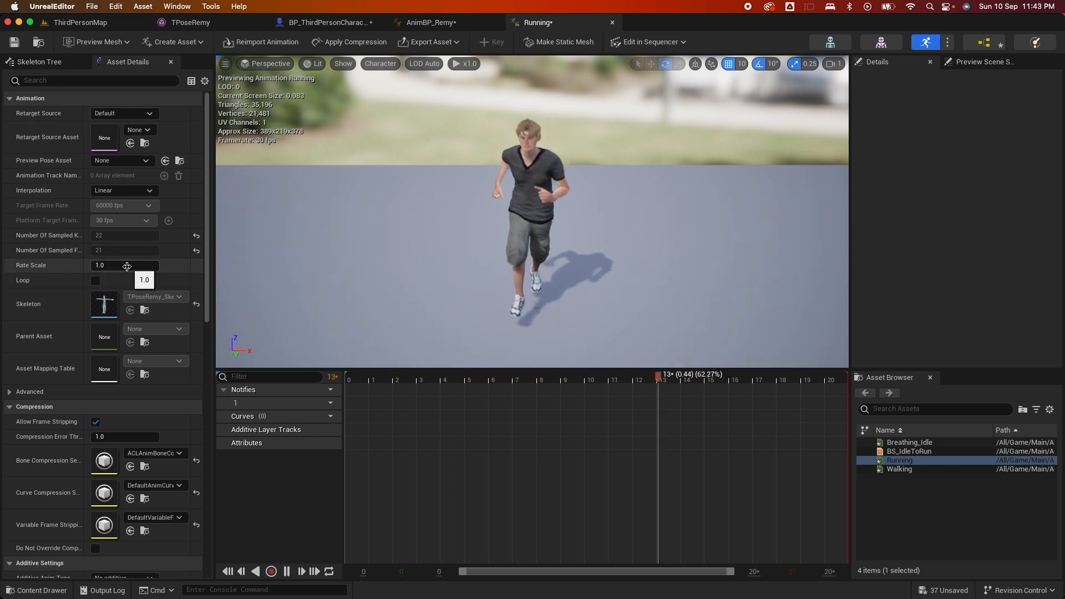
text(.8)
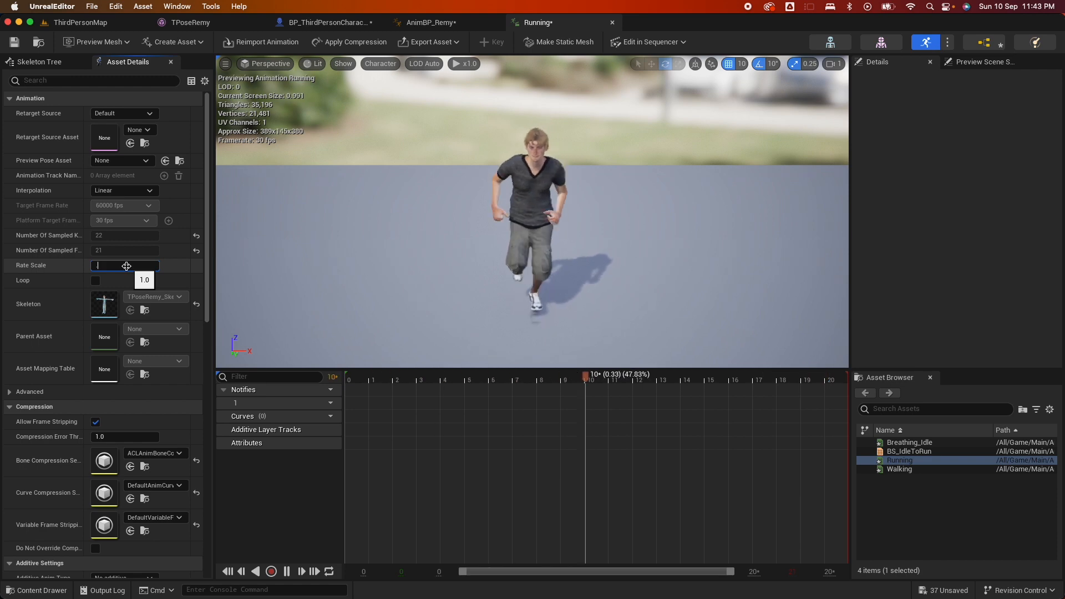
key(Return)
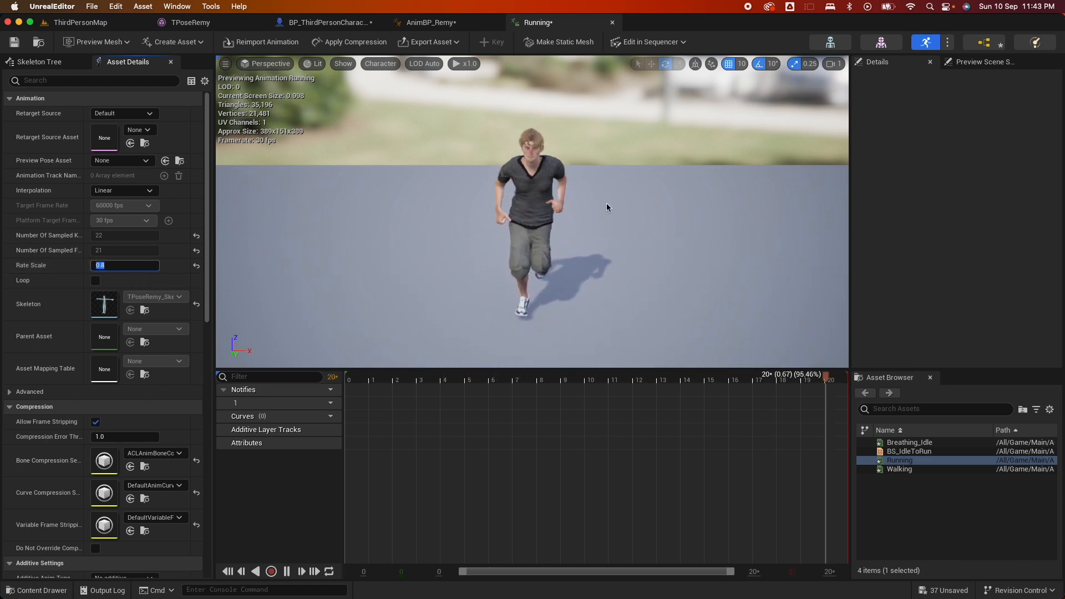
click(14, 41)
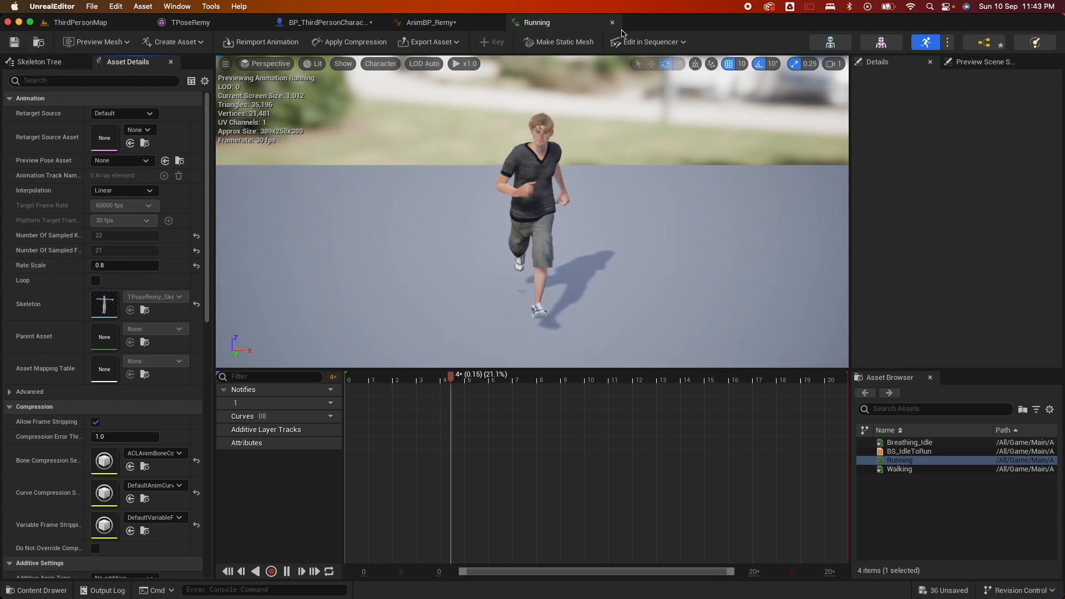
Step: Reopen the BS_IdleToRun blend space and analyze its samples again to reposition Running on the Speed axis
click(439, 23)
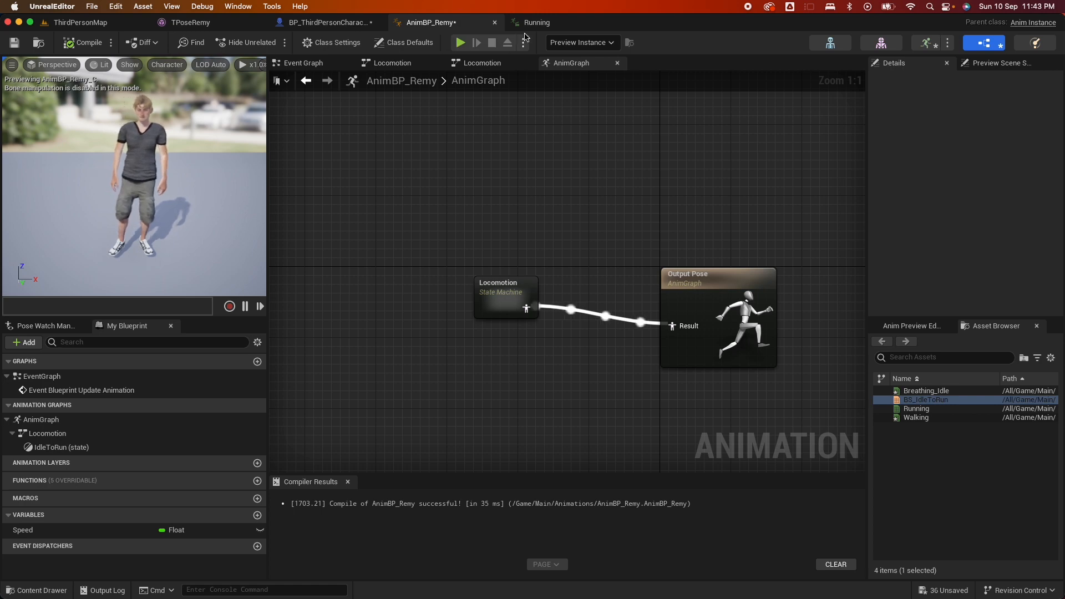
click(536, 23)
double_click(909, 451)
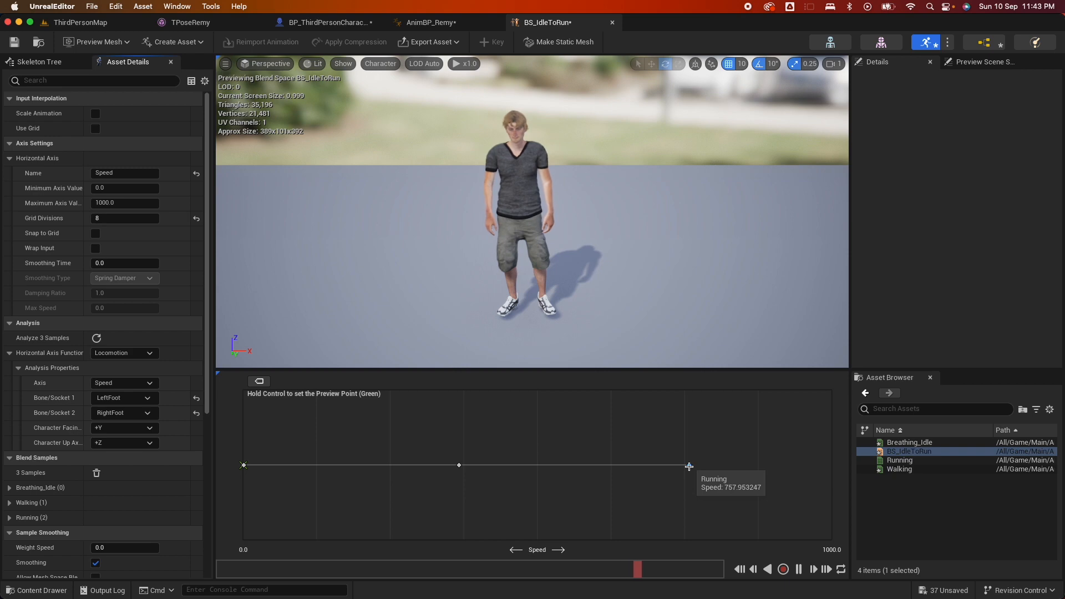
Step: Check the Running sample's speed in BS_IdleToRun and set BP_ThirdPersonCharacter's Max Walk Speed to 757 cm/s
click(304, 24)
click(916, 204)
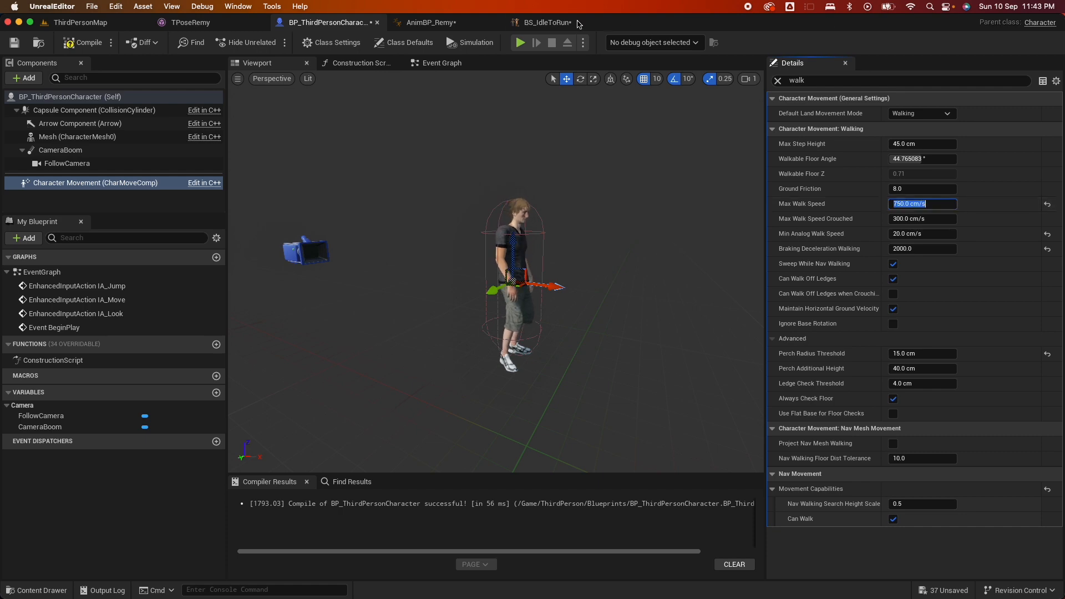
click(546, 23)
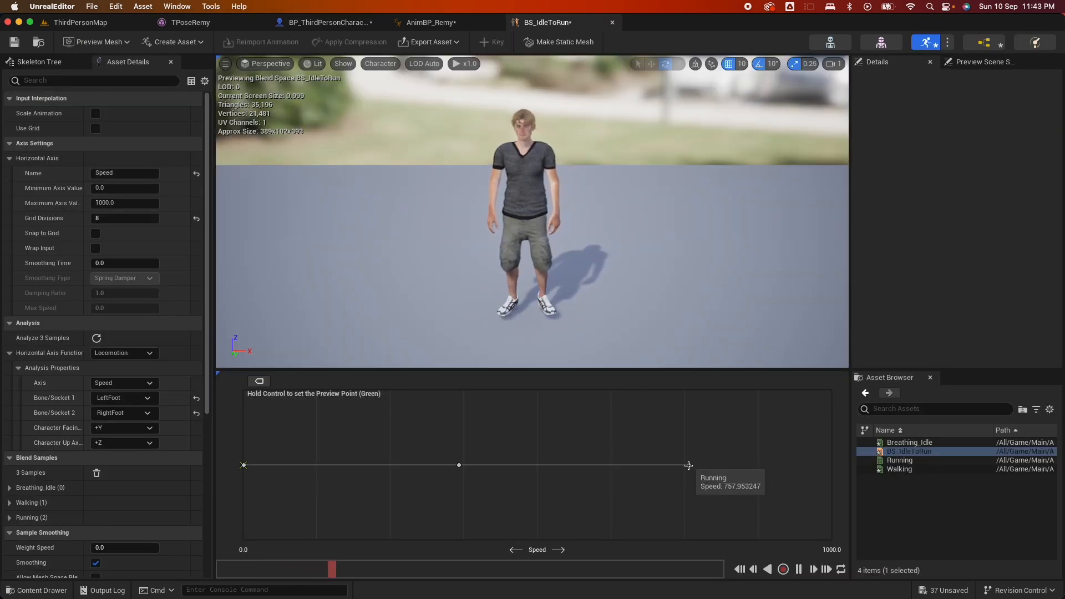
click(327, 23)
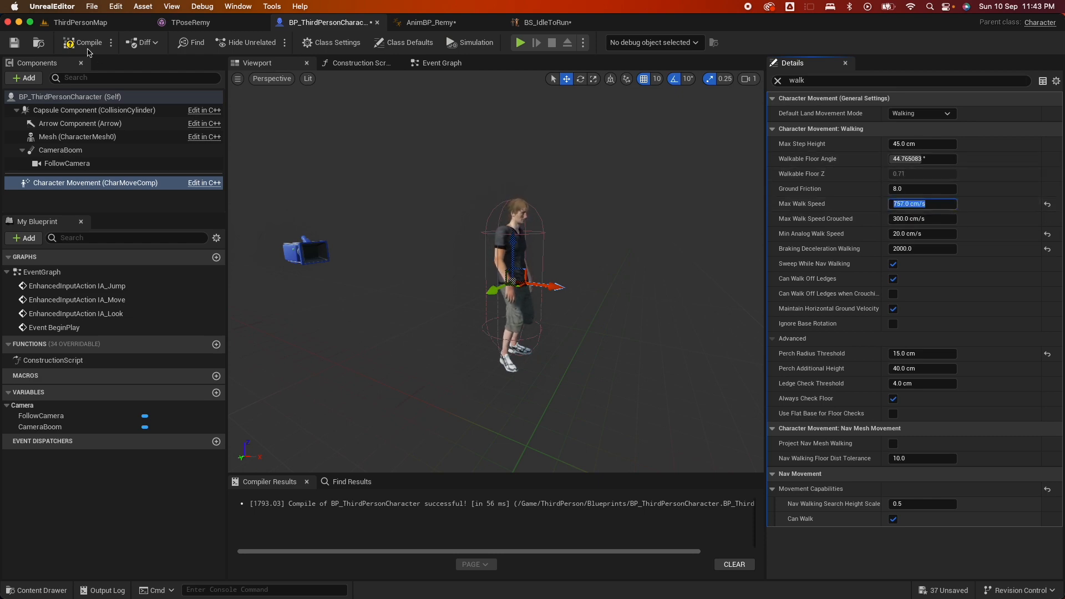
Step: Play ThirdPersonMap, run Remy around and make him jump to test the movement, then end the session
click(81, 22)
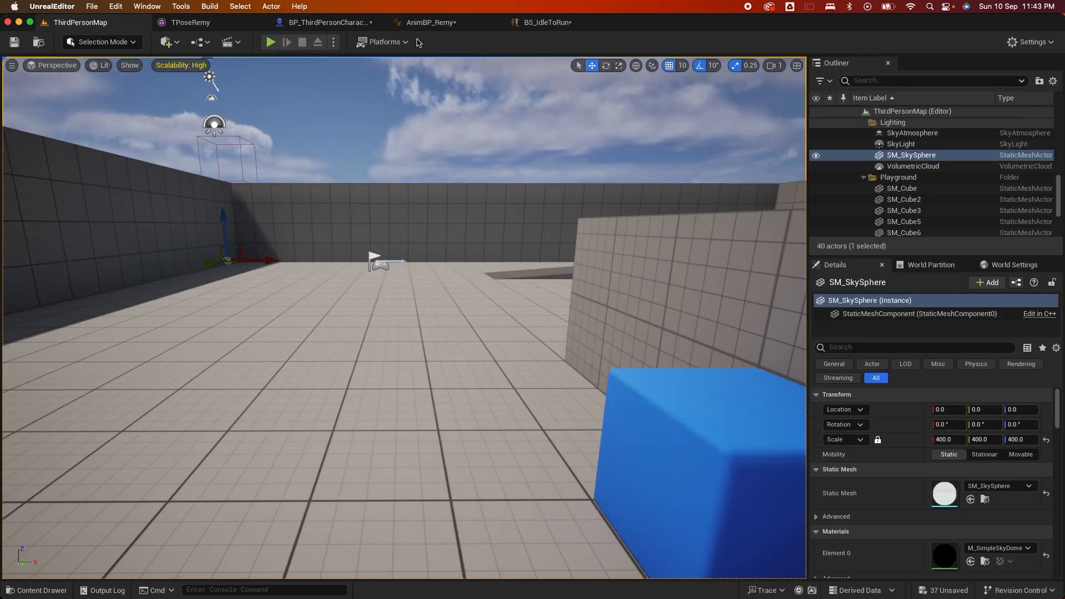
click(271, 42)
key(w)
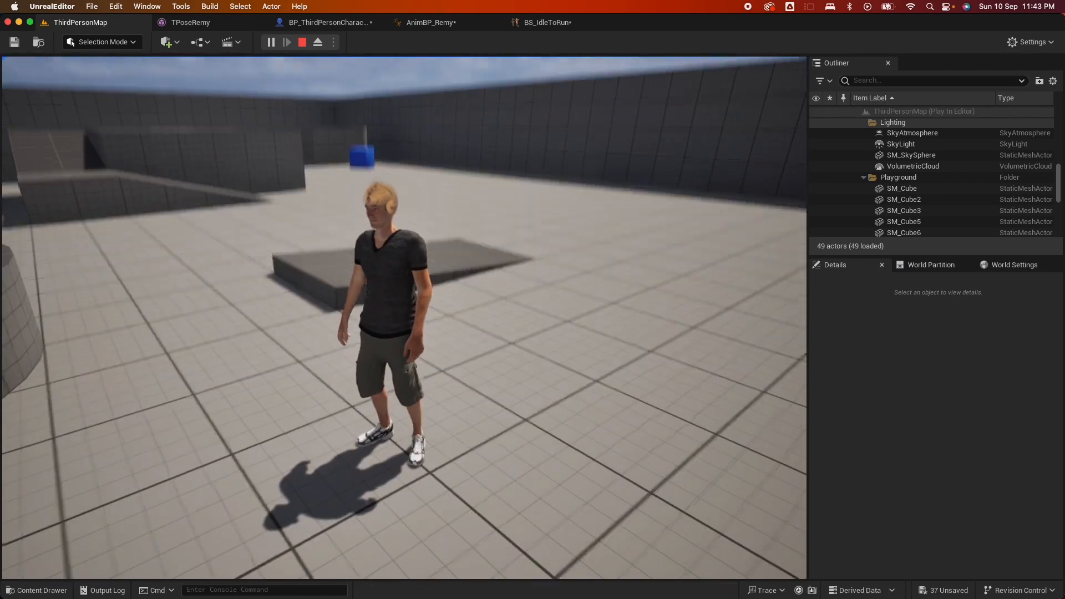
key(space)
key(space)
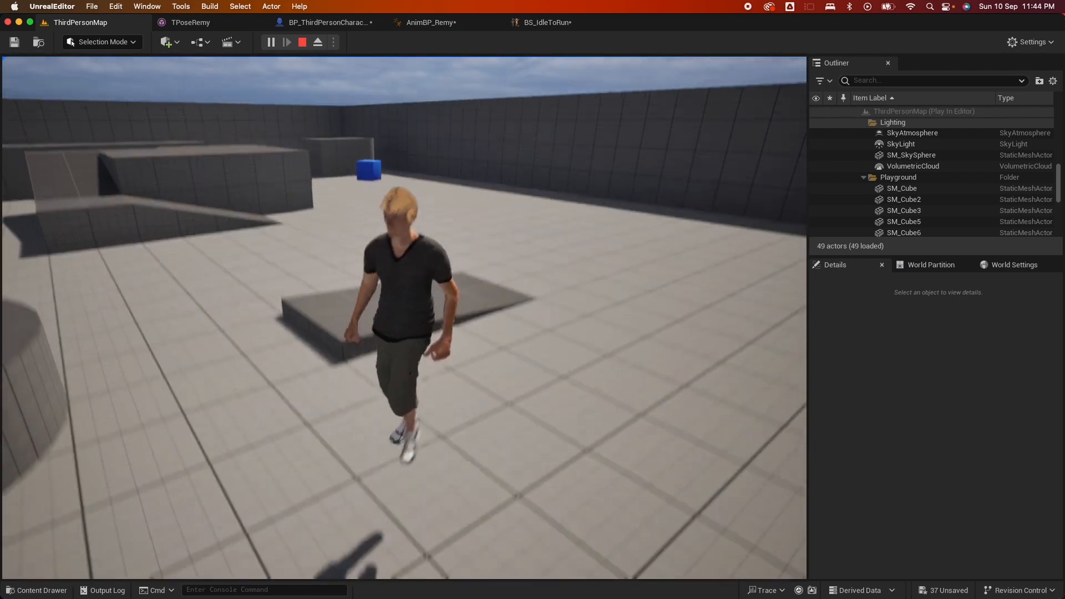
key(a)
key(w)
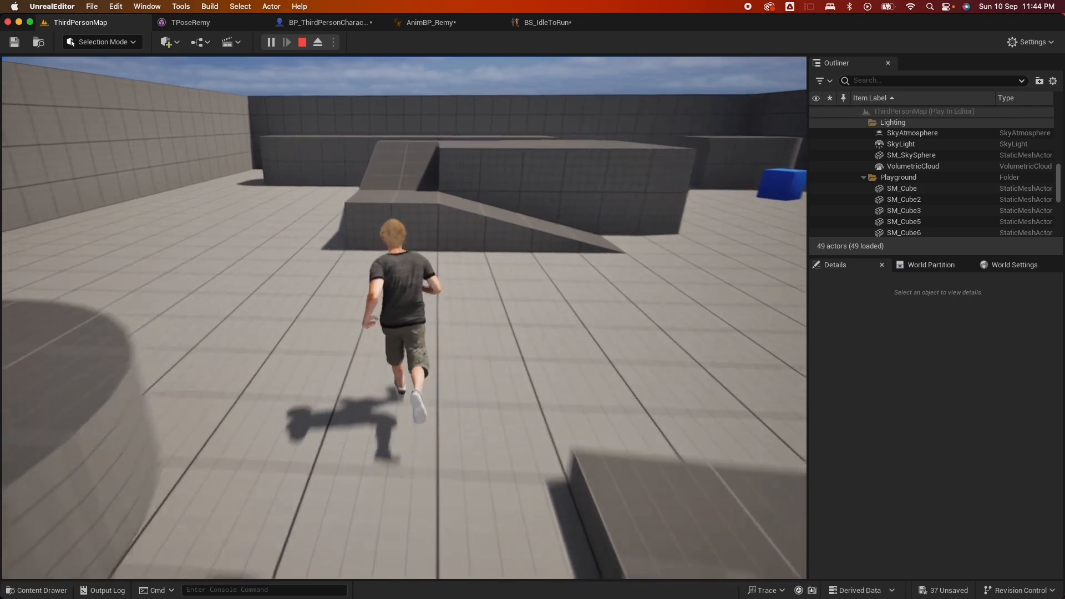
key(Escape)
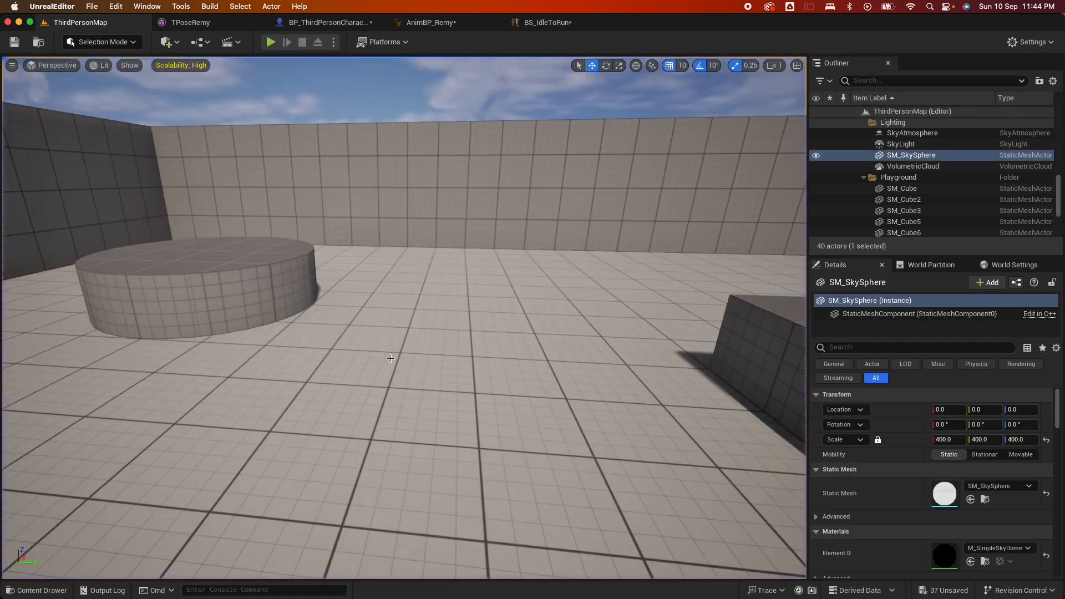
Step: Switch to Mixamo, search the animations for "jump" and apply the fourth result, Jumping, to Remy
key(ctrl+Up)
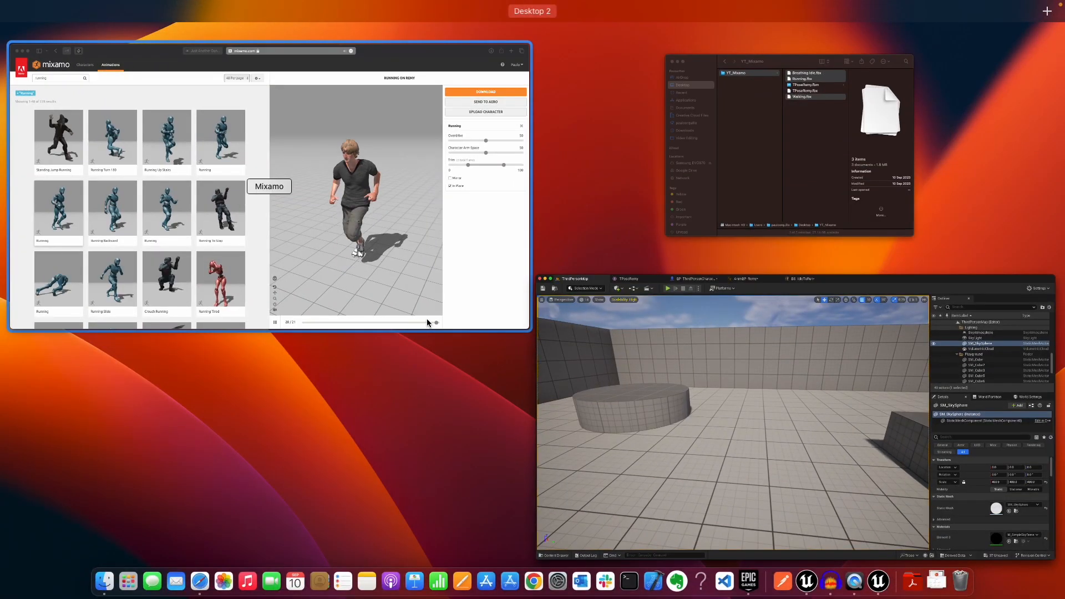
click(482, 241)
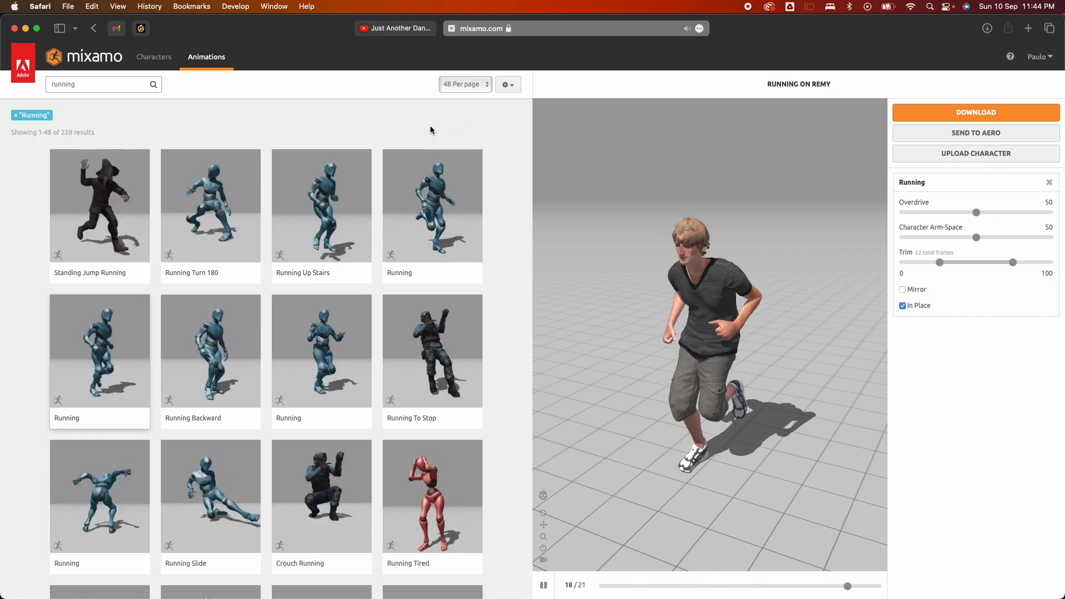
drag(92, 83, 45, 83)
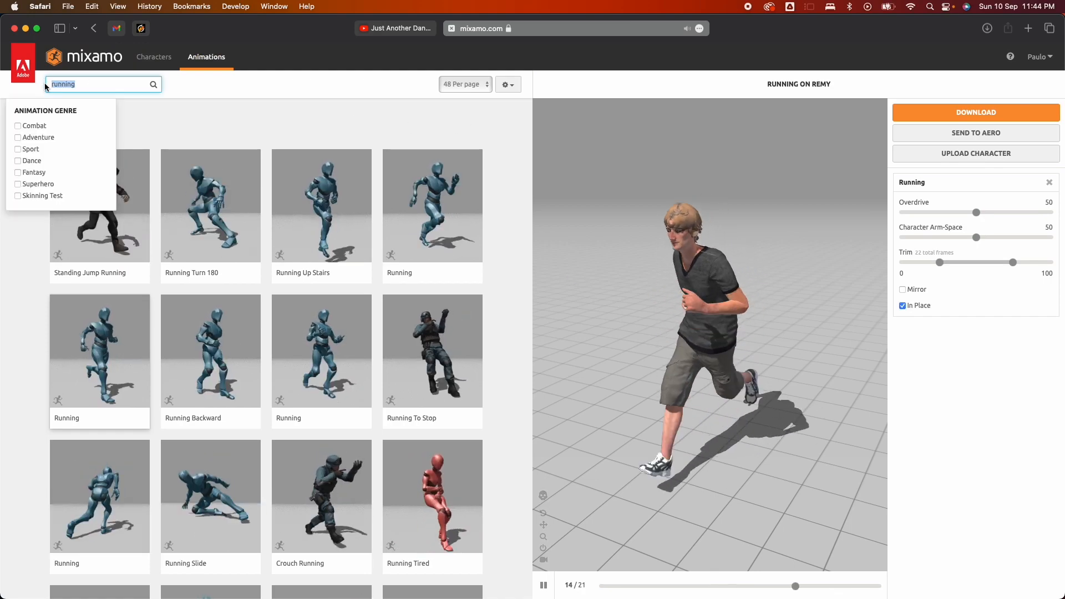
text(jump)
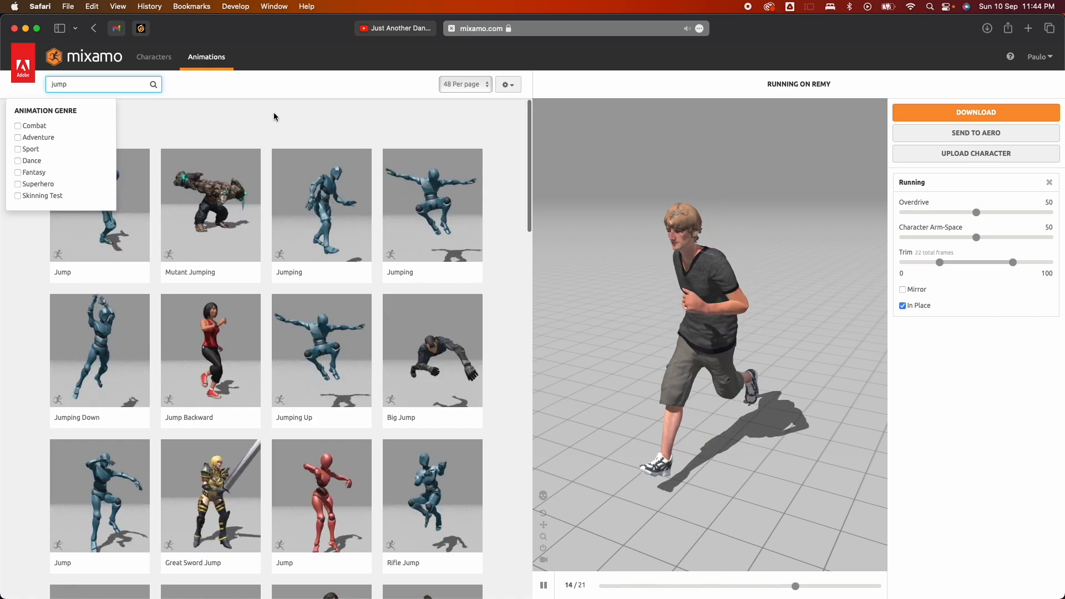
click(274, 115)
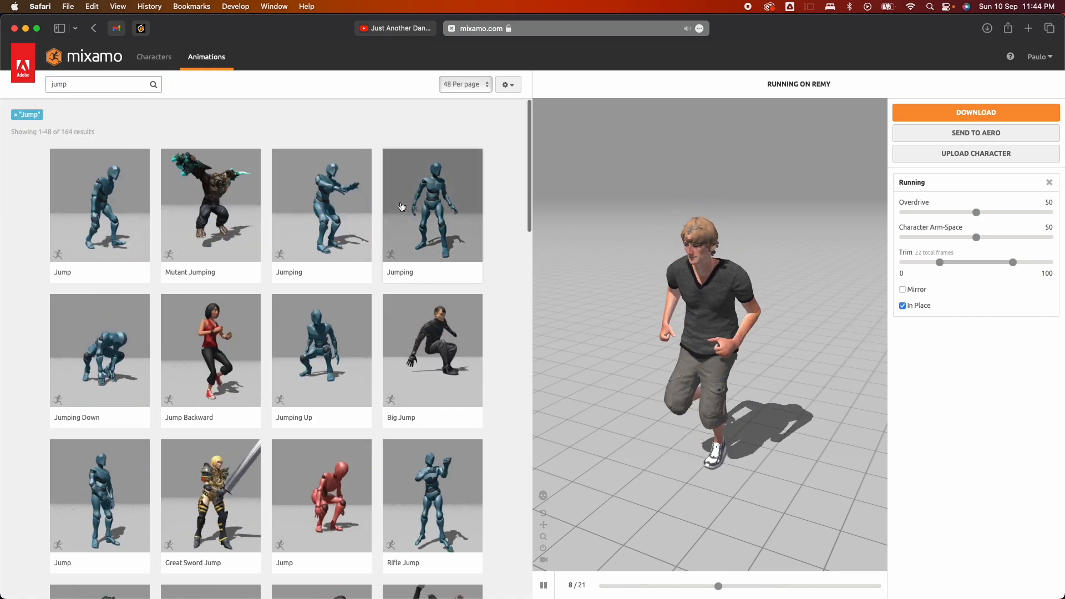
click(421, 209)
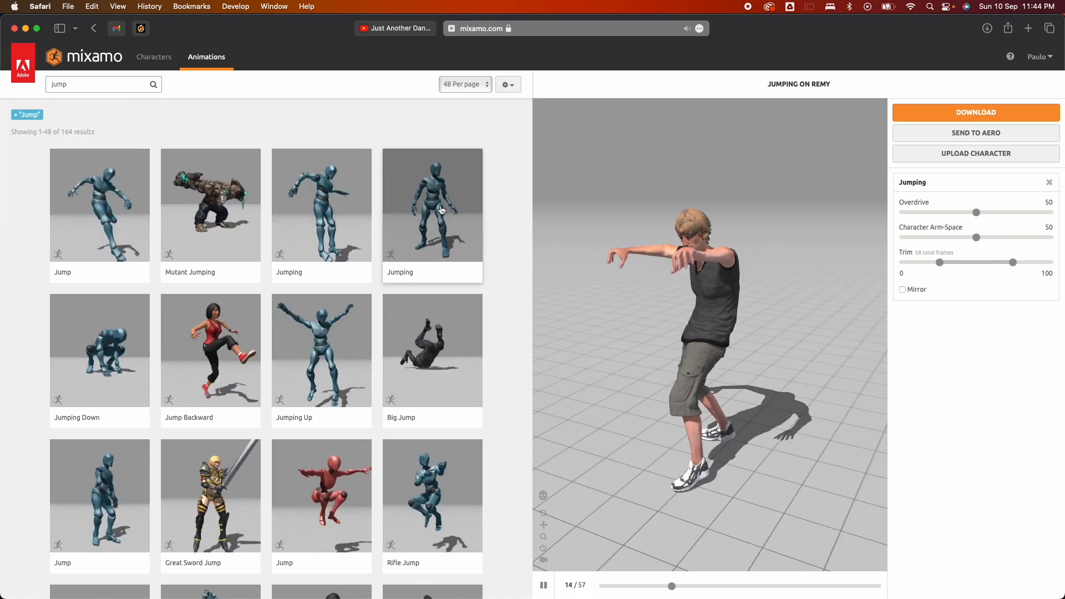
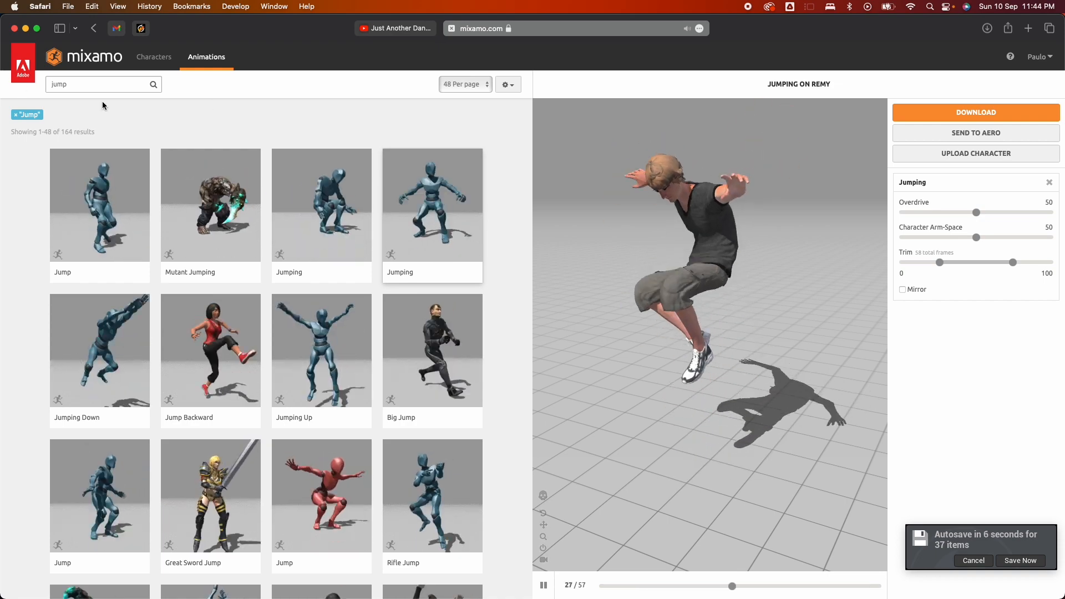
Step: Search the Mixamo animations for "jumping up" and apply the first Jumping Up result to Remy
drag(70, 86, 44, 85)
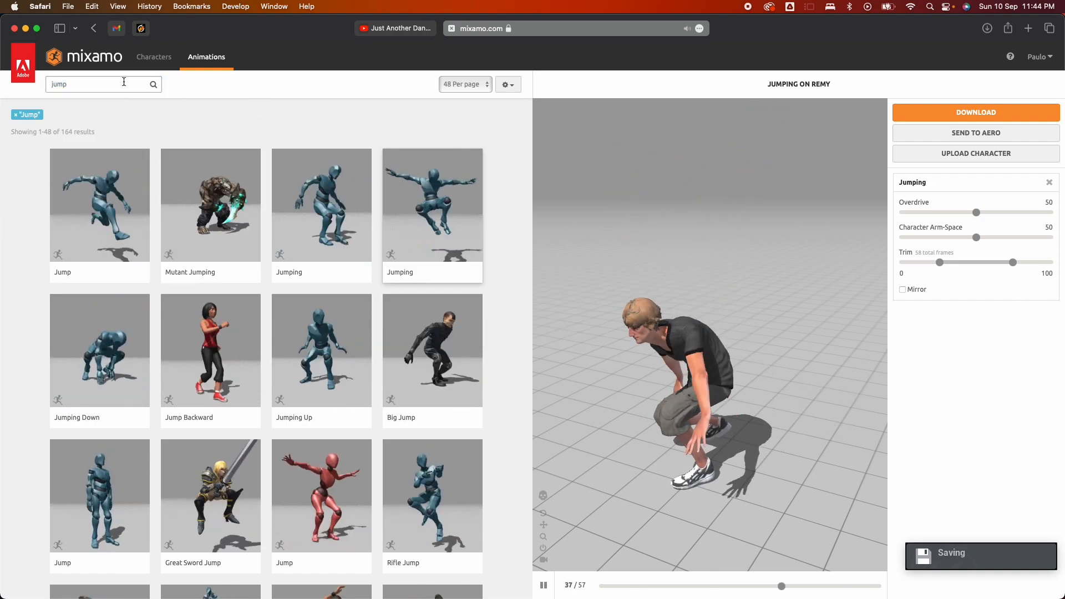
click(86, 83)
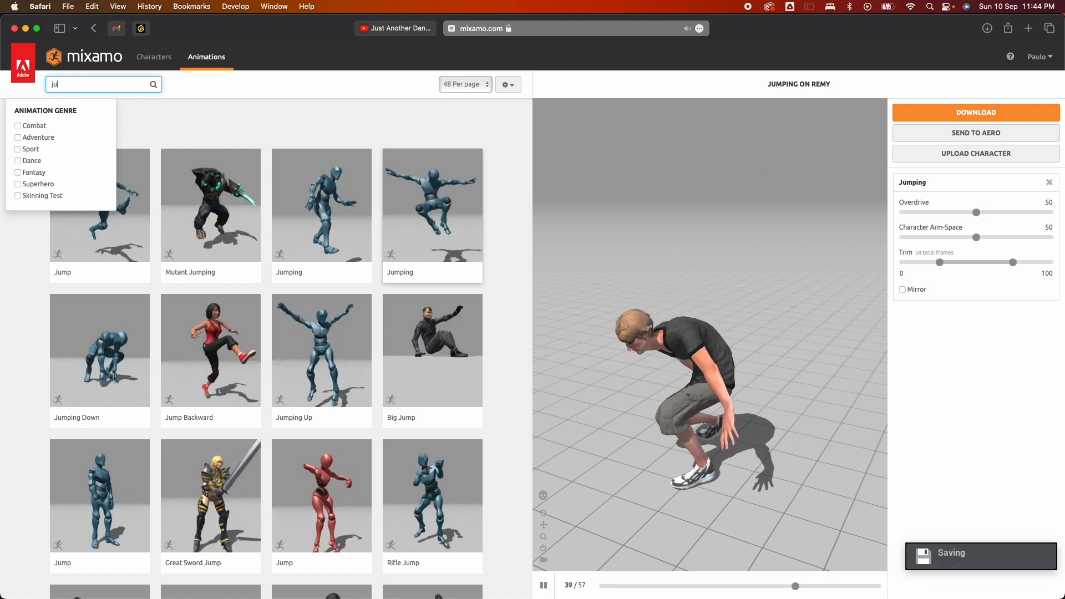
text(ing up)
key(Return)
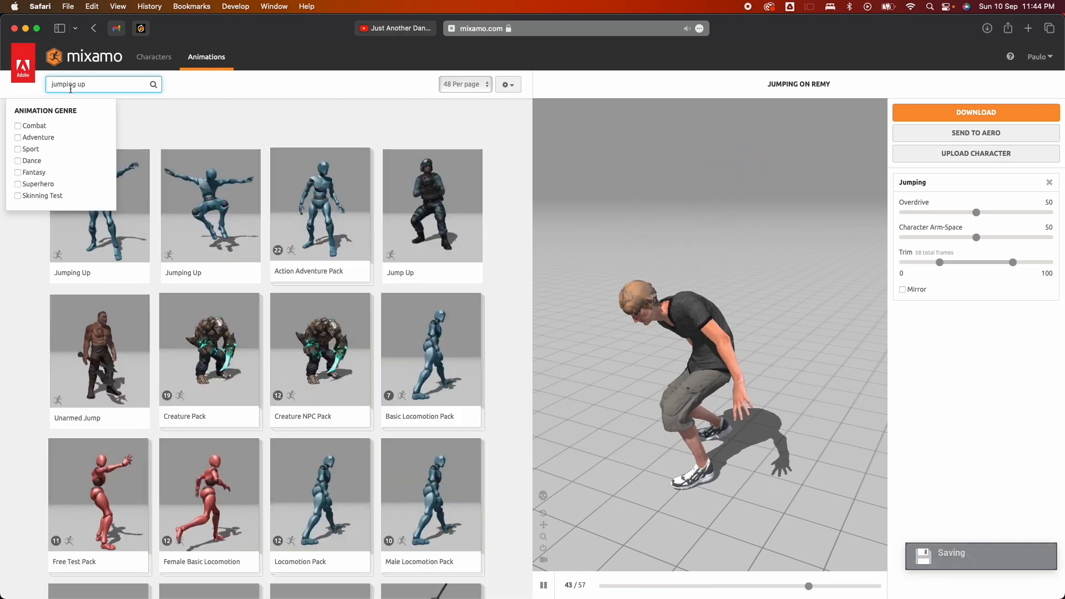
click(126, 238)
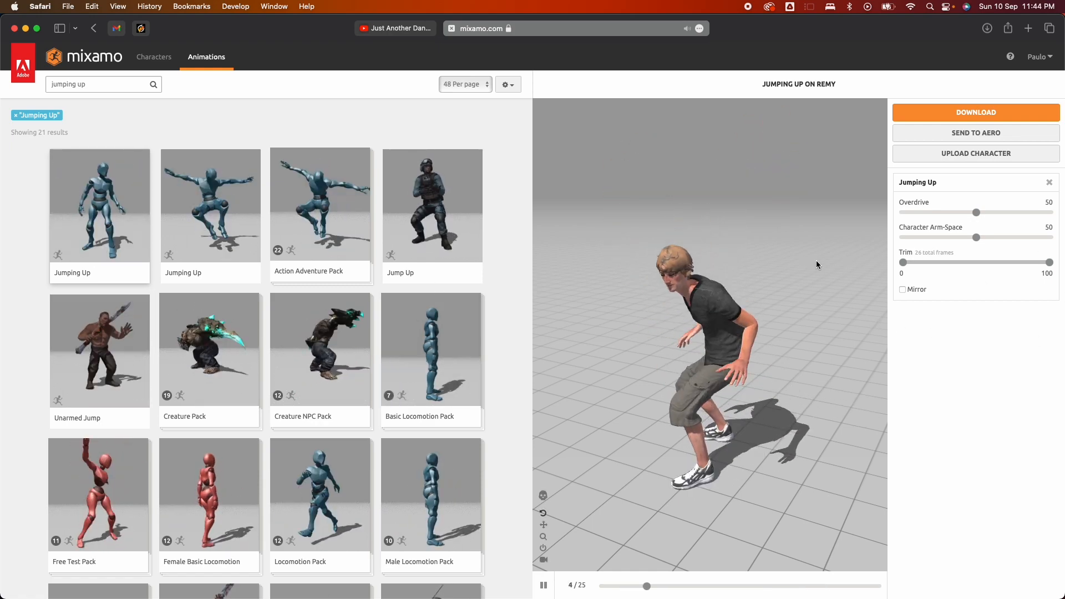
Step: Pause Jumping Up to find its crouched frame, trim the animation to 50–100, and check the new starting pose
click(543, 587)
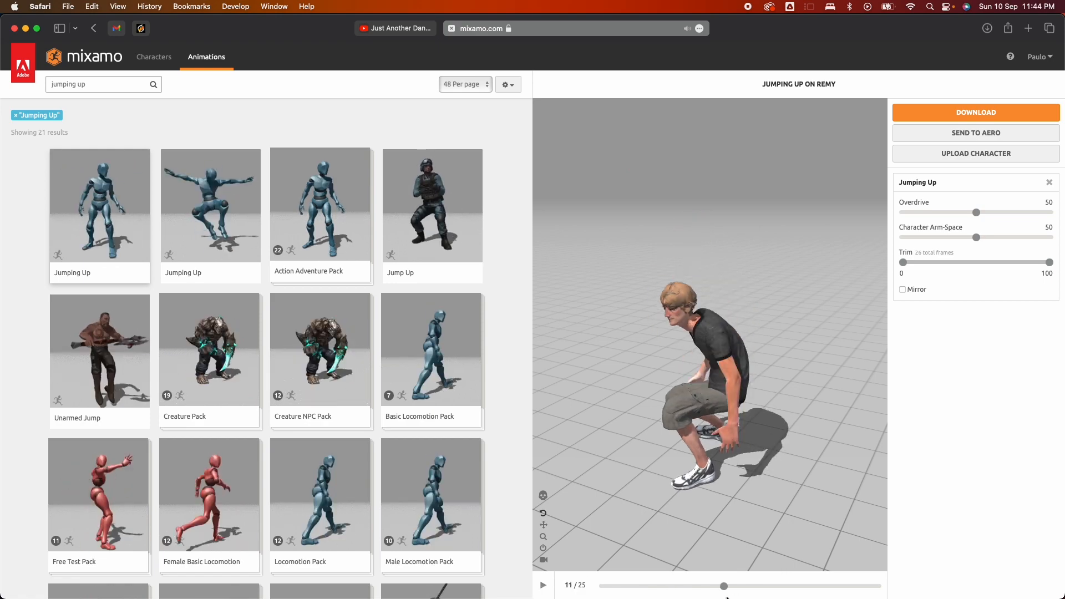
mouse_move(724, 587)
mouse_down()
mouse_move(590, 590)
mouse_move(863, 591)
mouse_move(612, 592)
mouse_move(784, 592)
mouse_move(706, 593)
mouse_up()
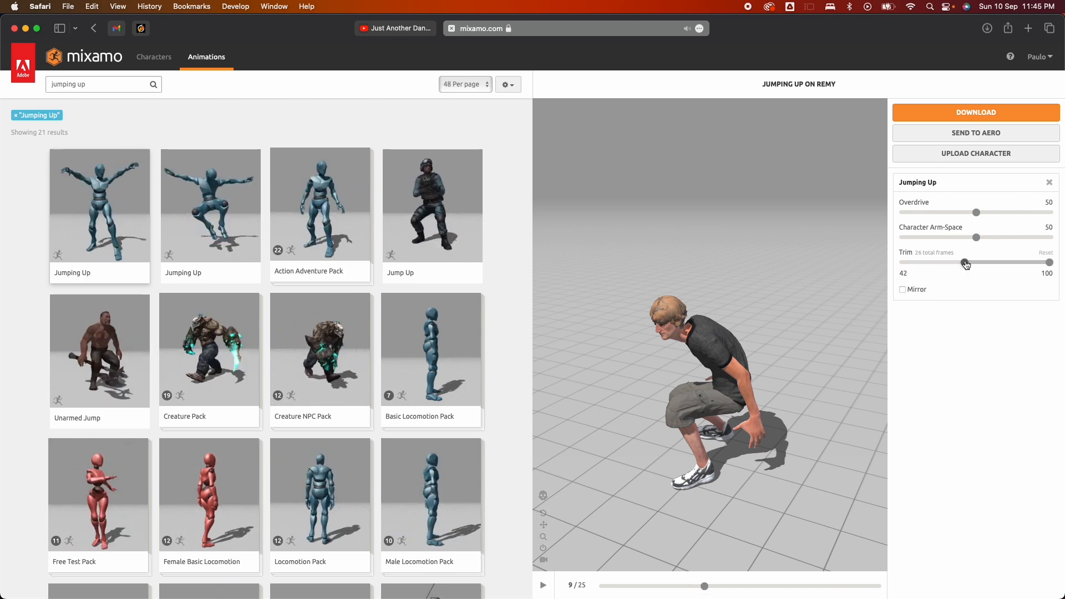
drag(976, 263, 977, 263)
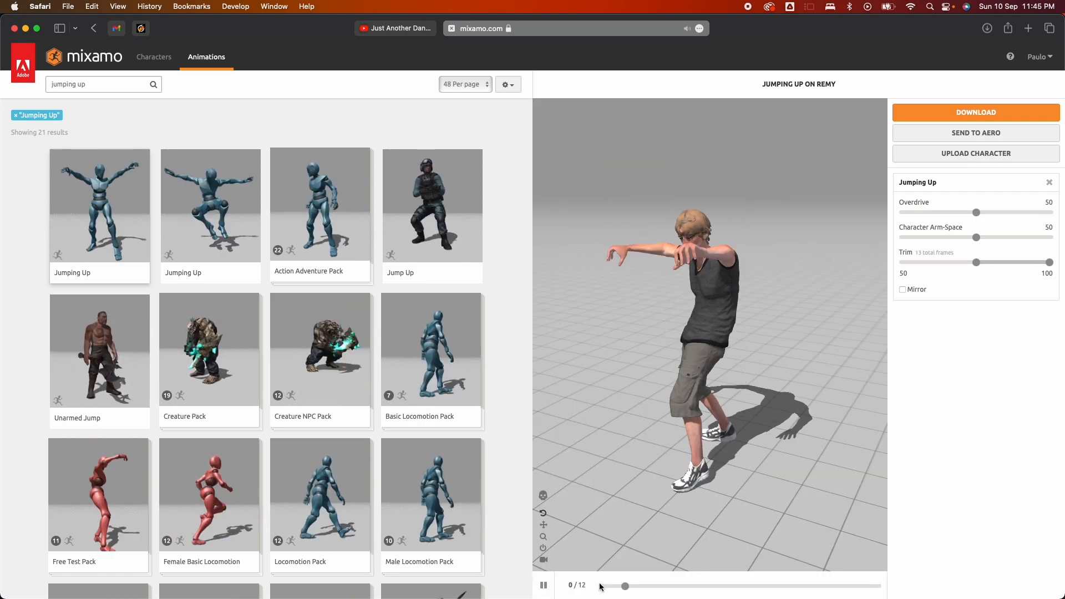
click(544, 585)
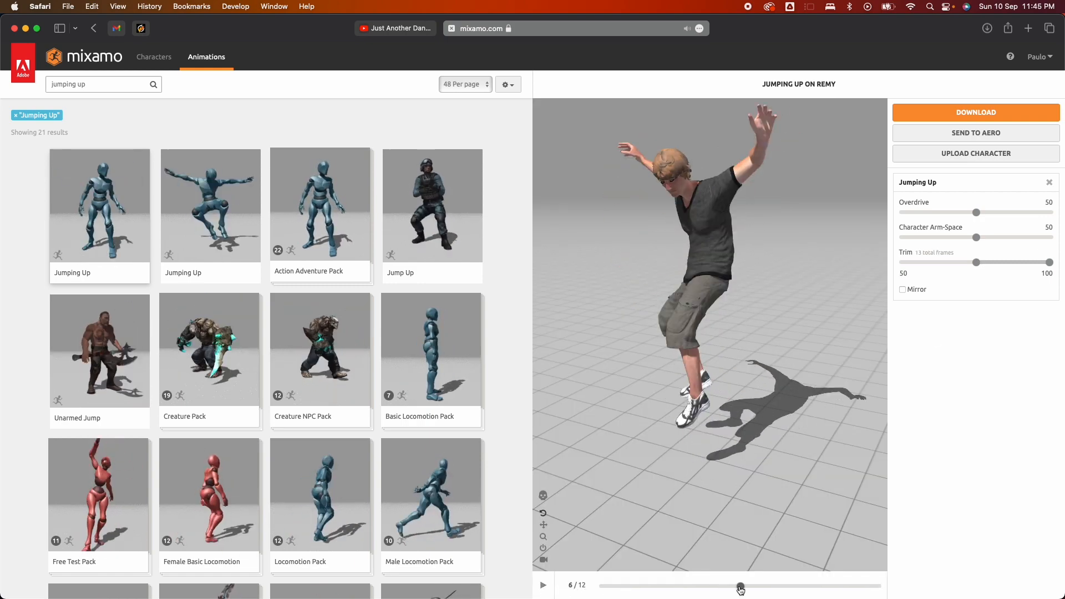
drag(741, 590, 608, 589)
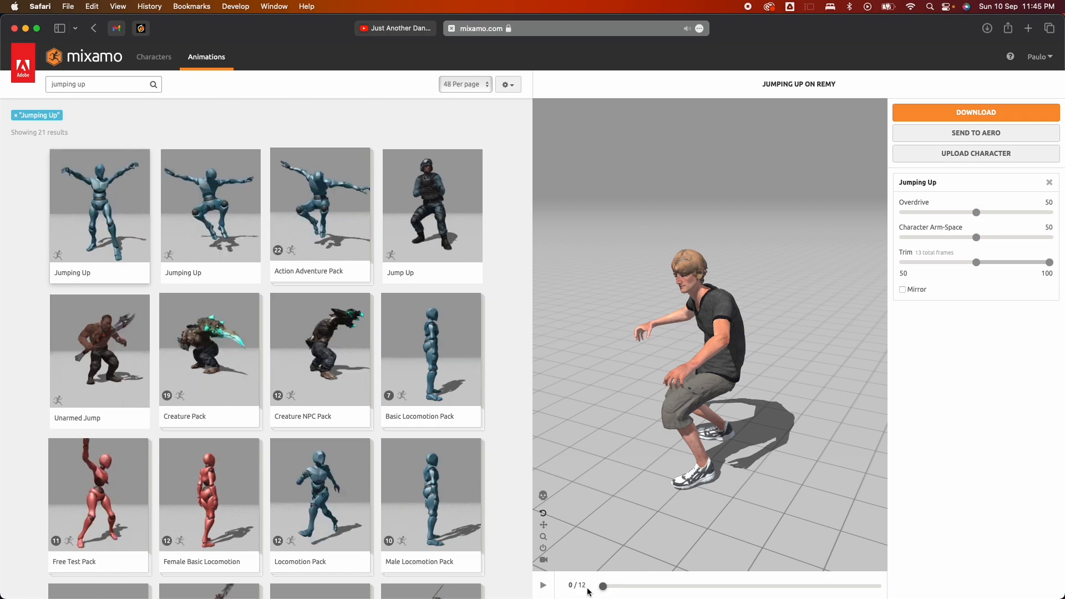
mouse_move(604, 591)
mouse_down()
mouse_move(879, 589)
mouse_move(603, 589)
mouse_up()
Step: Download the trimmed animation as FBX Binary without skin at 30 fps, saving Jumping Up.fbx in YT_Mixamo
click(969, 114)
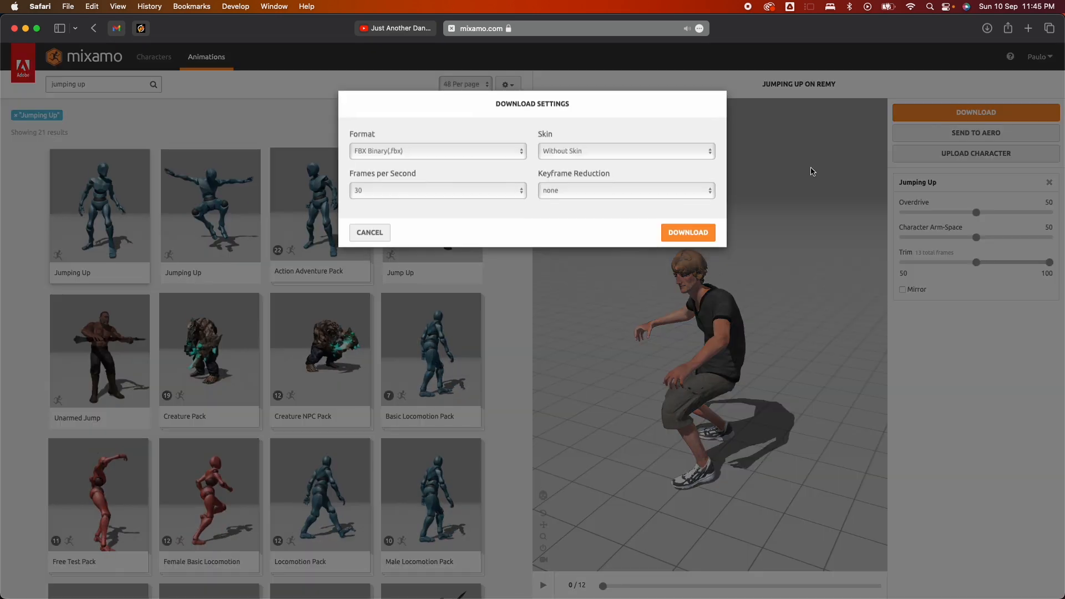
click(684, 241)
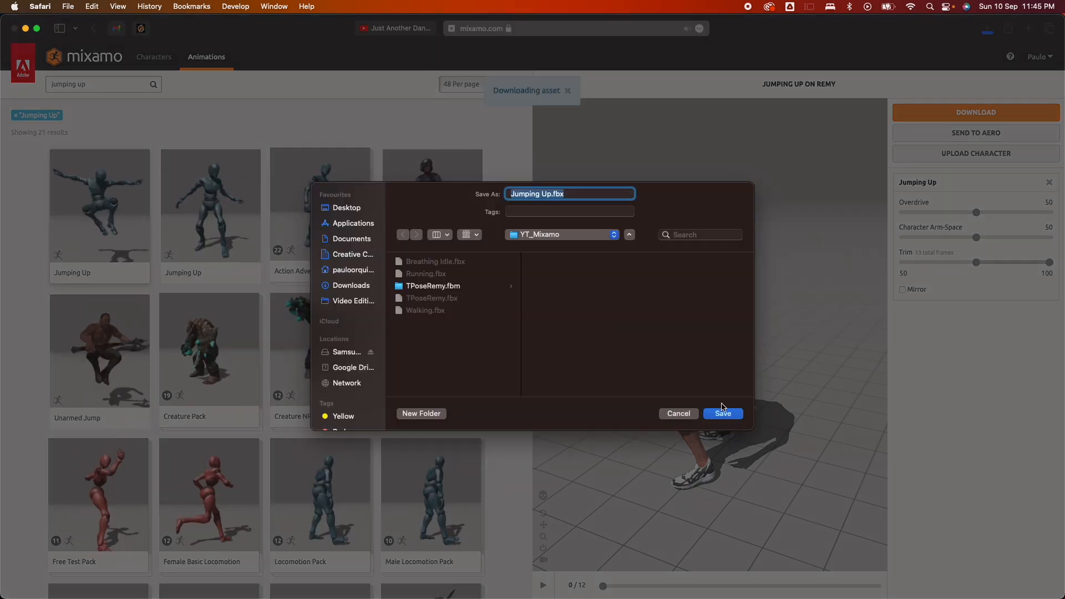
click(722, 413)
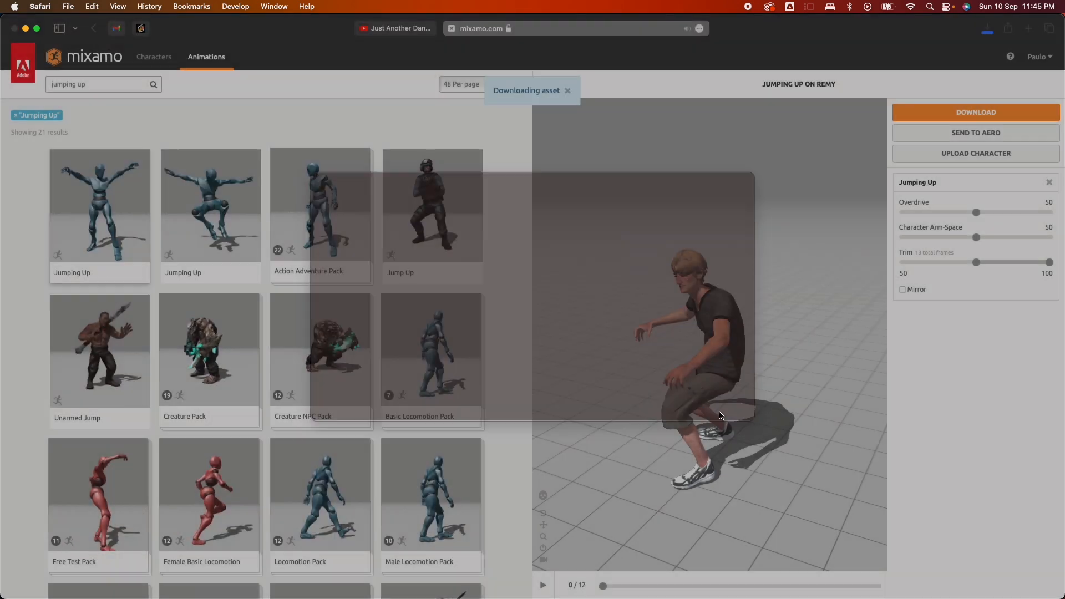
Step: Search the animations for "falling idle" and apply Falling Idle to Remy
click(101, 85)
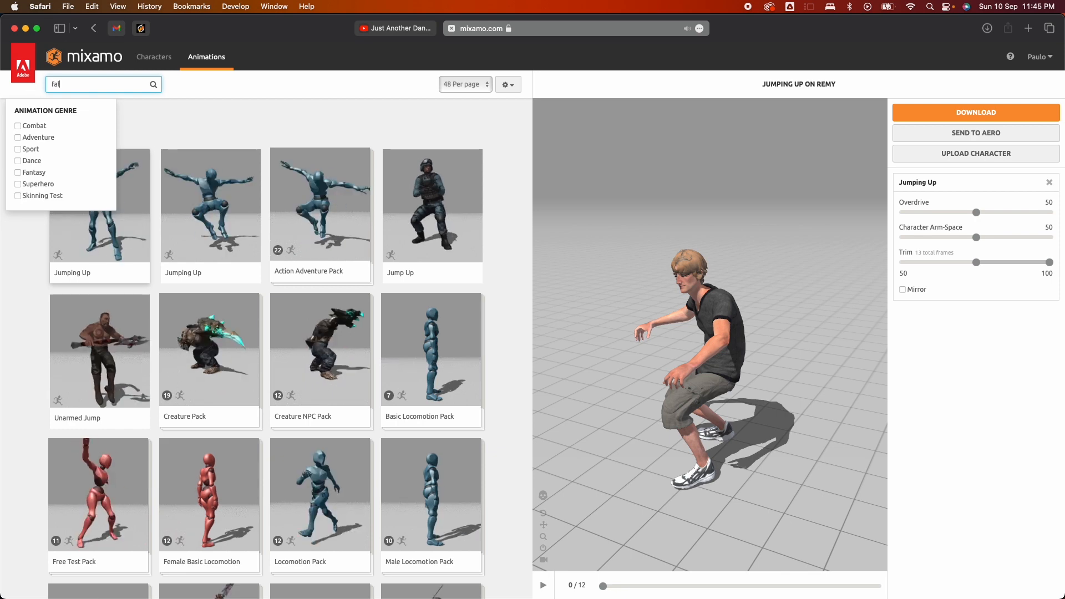
text(falling i)
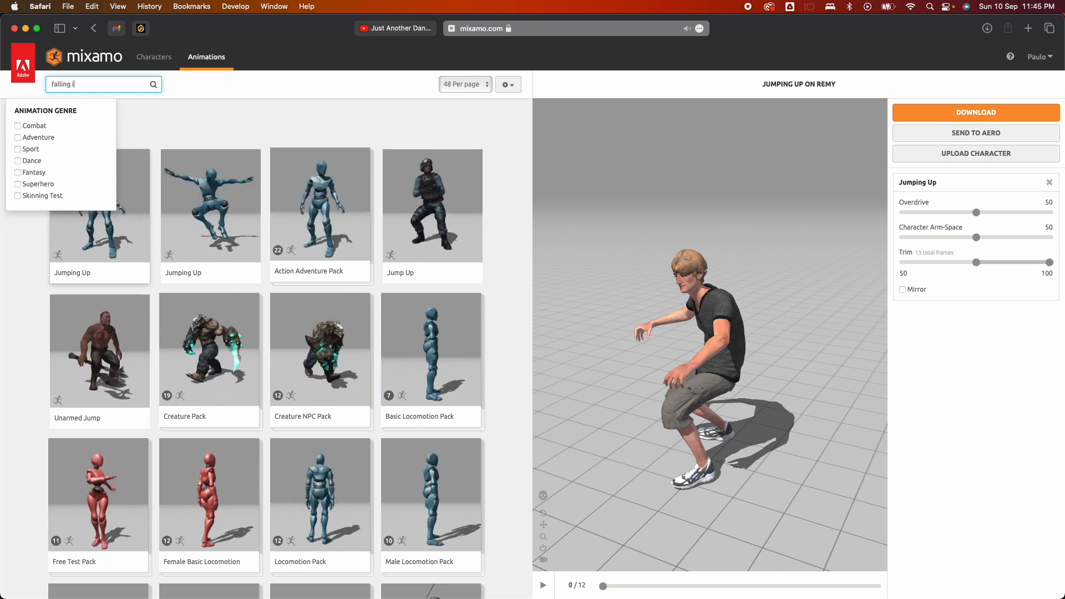
text(dle)
click(216, 129)
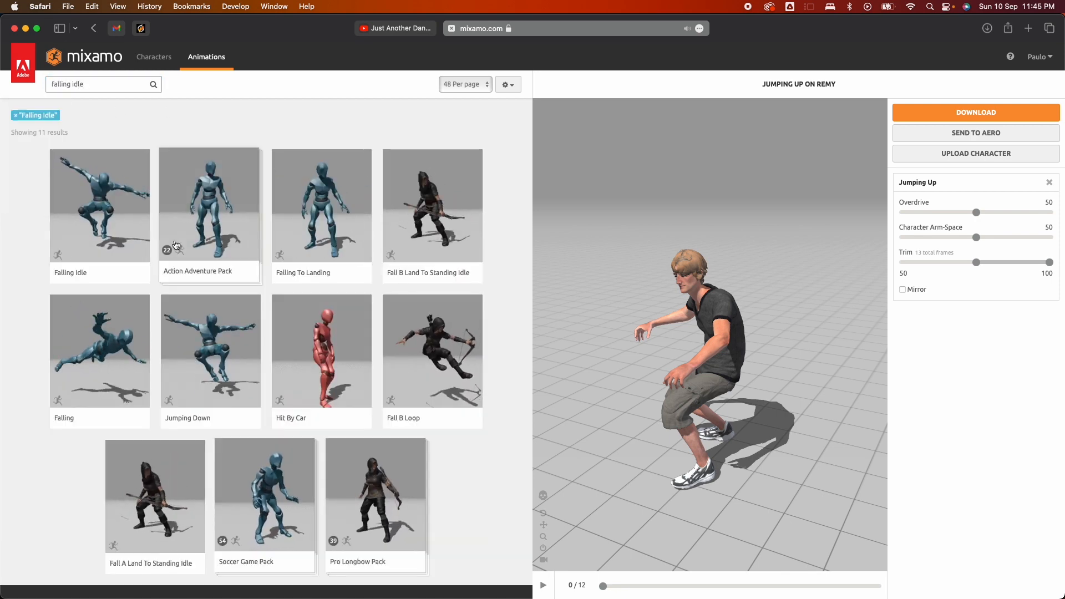
click(109, 203)
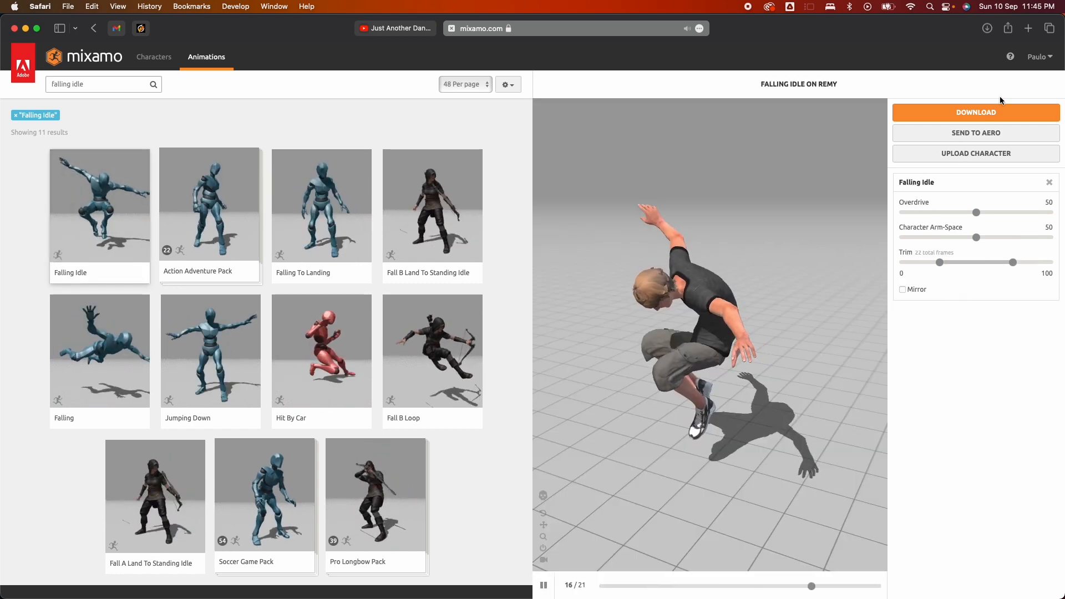
Step: Download Falling Idle as FBX Binary without skin at 30 fps, saving Falling Idle.fbx in YT_Mixamo
click(993, 113)
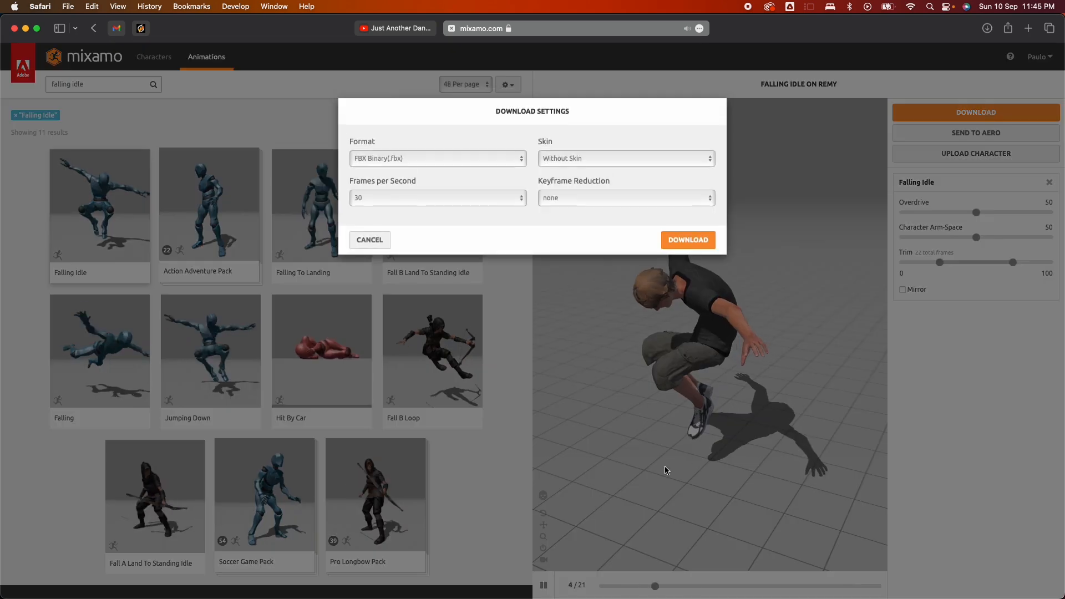
click(687, 241)
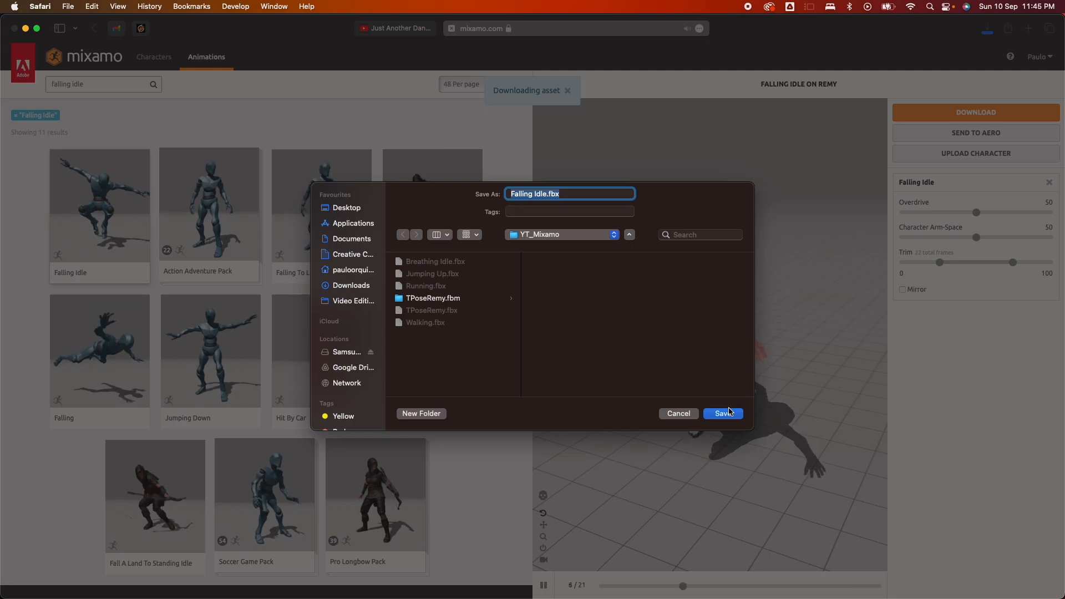
click(723, 414)
Step: Apply Falling To Landing to Remy and download it as Falling To Landing.fbx into YT_Mixamo
click(133, 84)
key(BackSpace)
key(BackSpace)
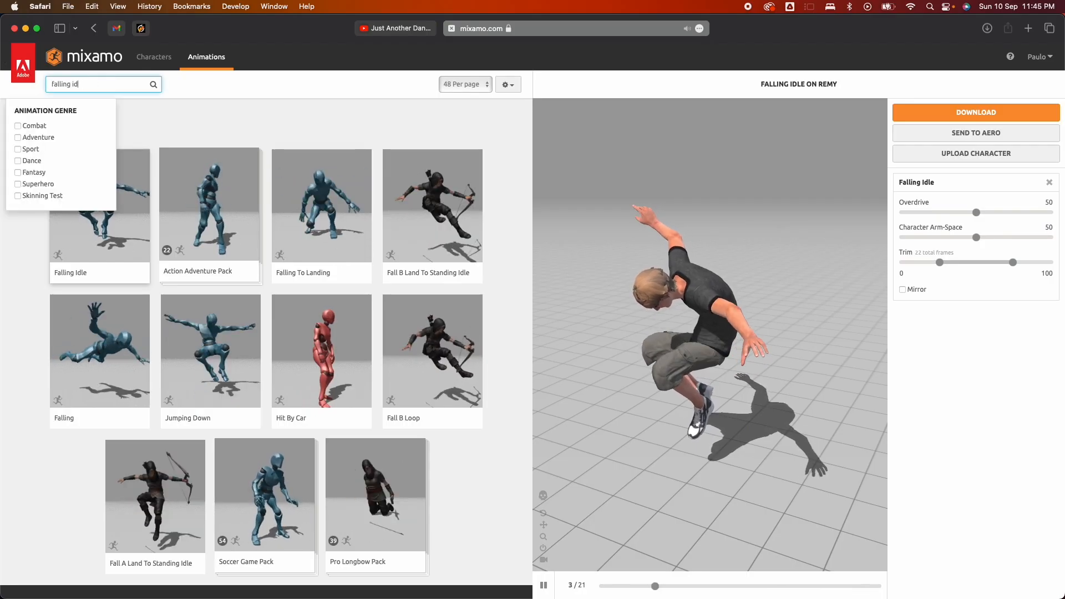
click(339, 140)
click(321, 239)
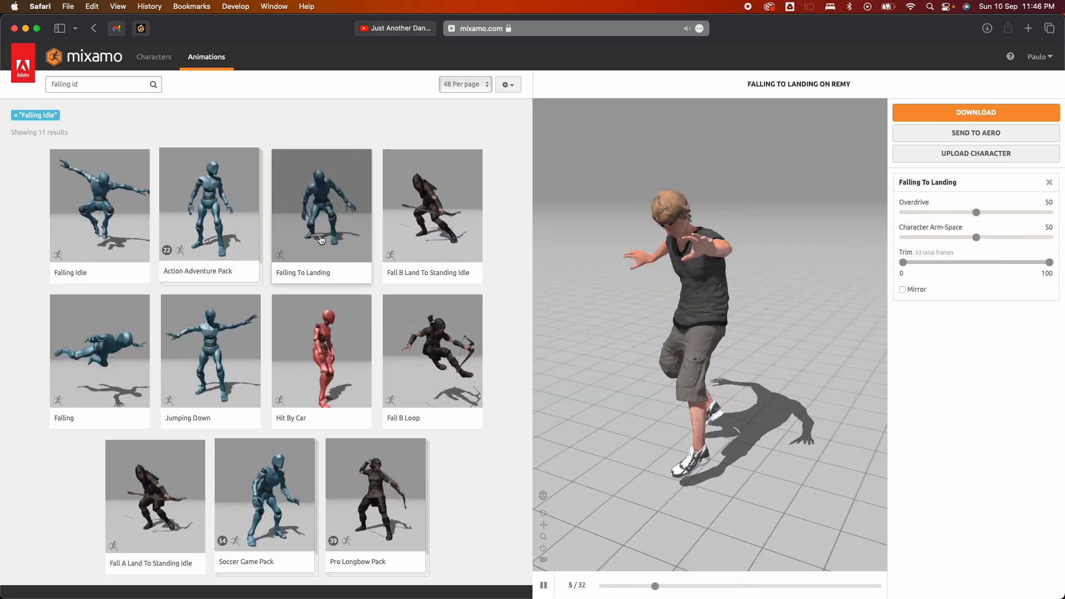
click(976, 112)
click(688, 240)
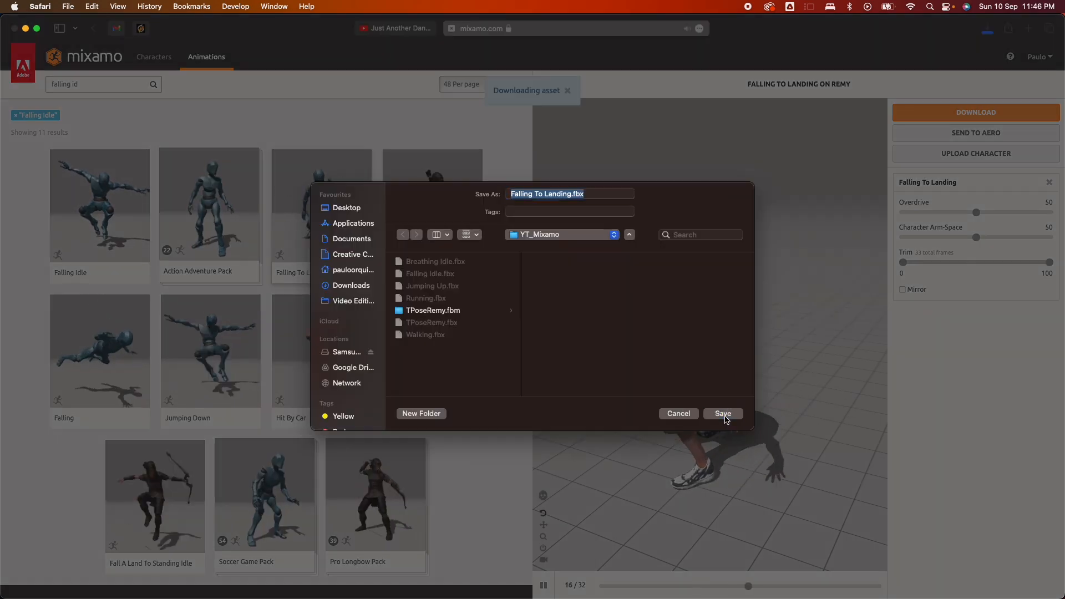
click(721, 415)
Step: Switch to Unreal Editor and bring Falling Idle.fbx, Falling To Landing.fbx and Jumping Up.fbx from Finder's YT_Mixamo folder into Main/Animations
key(ctrl+Up)
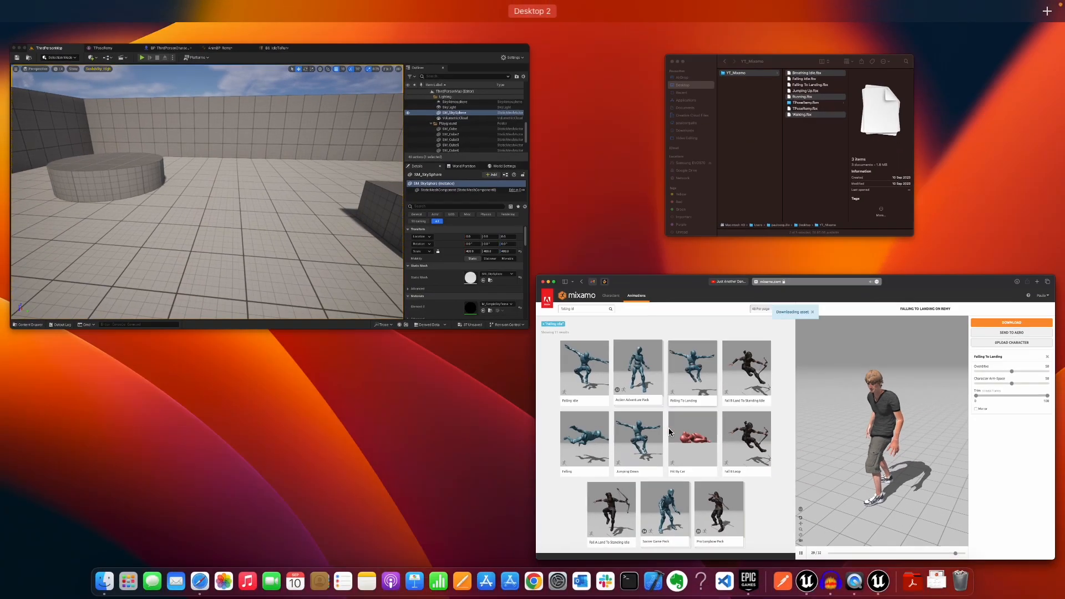
click(304, 265)
click(39, 592)
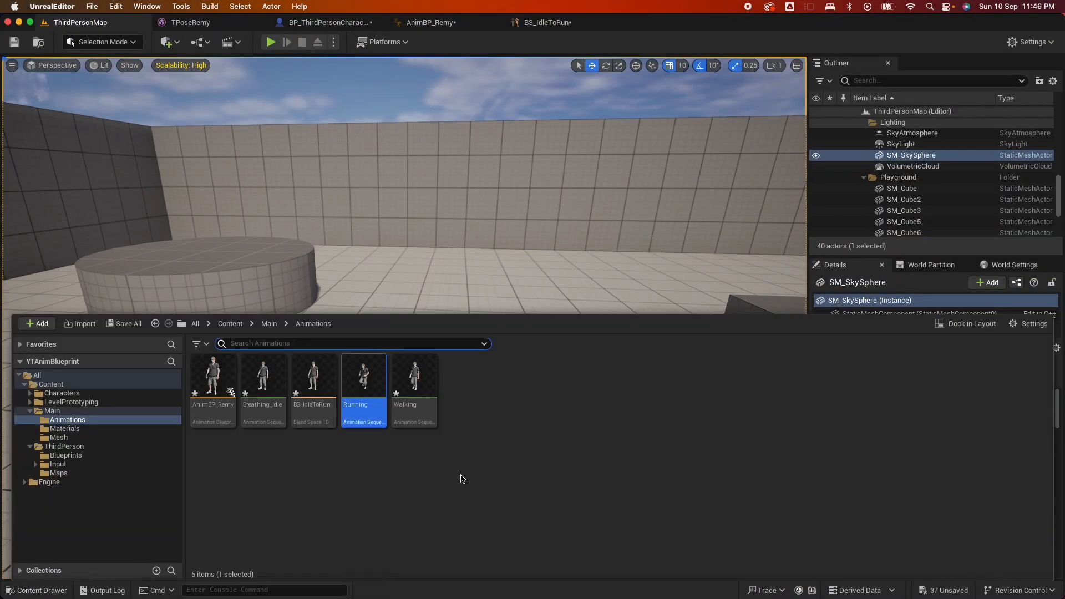
key(ctrl+Up)
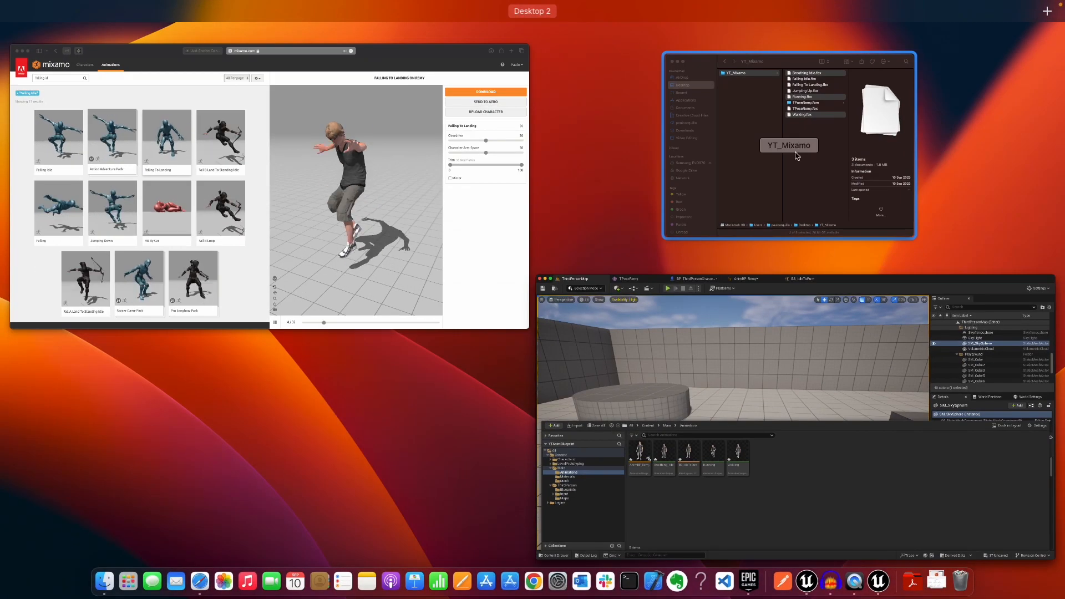
click(781, 171)
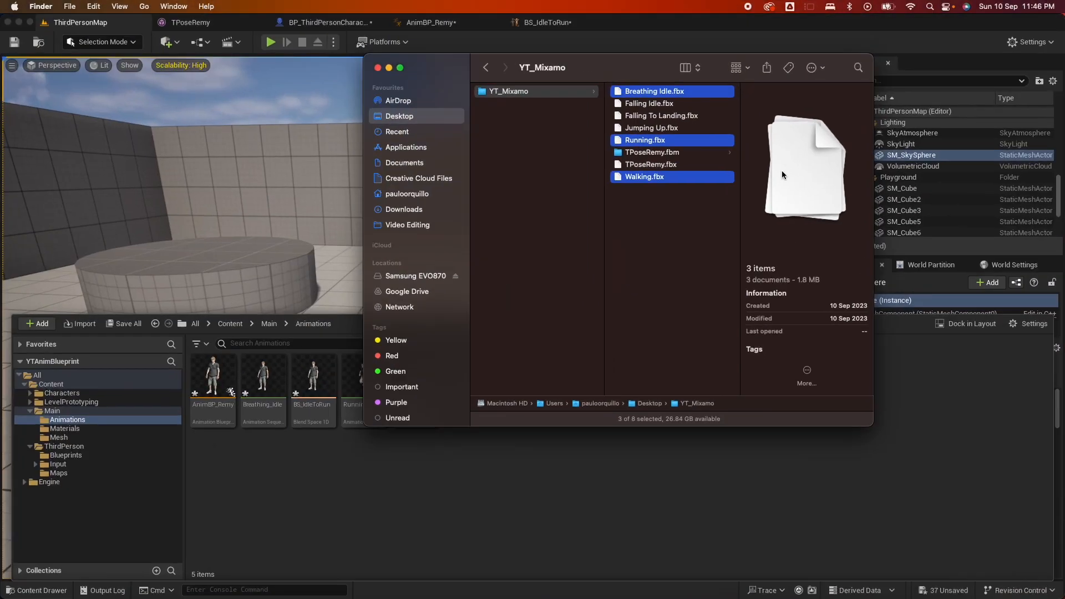
click(653, 105)
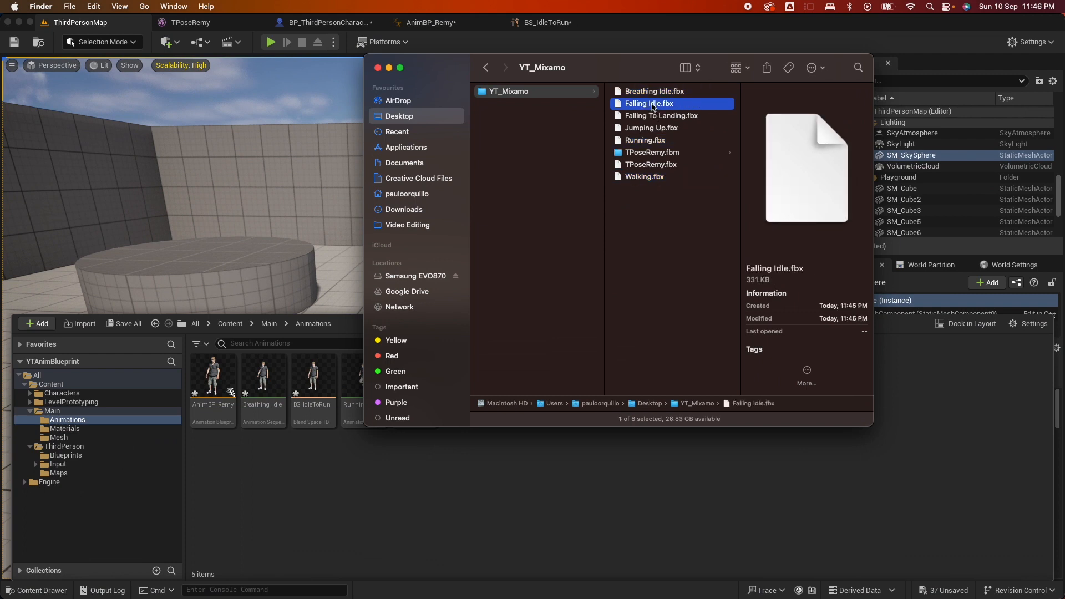
key(shift+Down)
key(shift+Down)
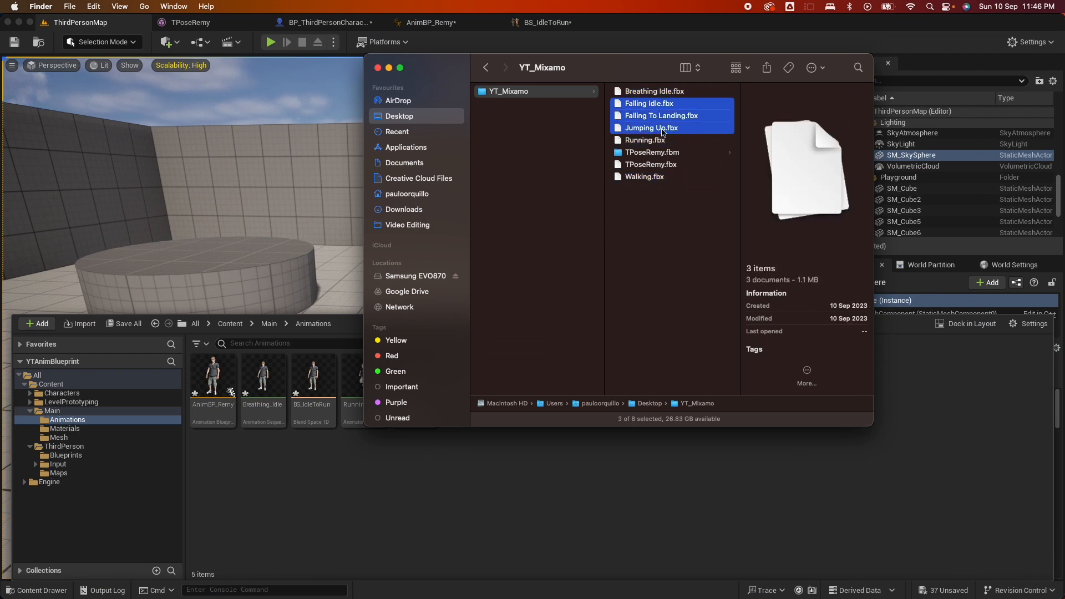
drag(649, 115, 517, 495)
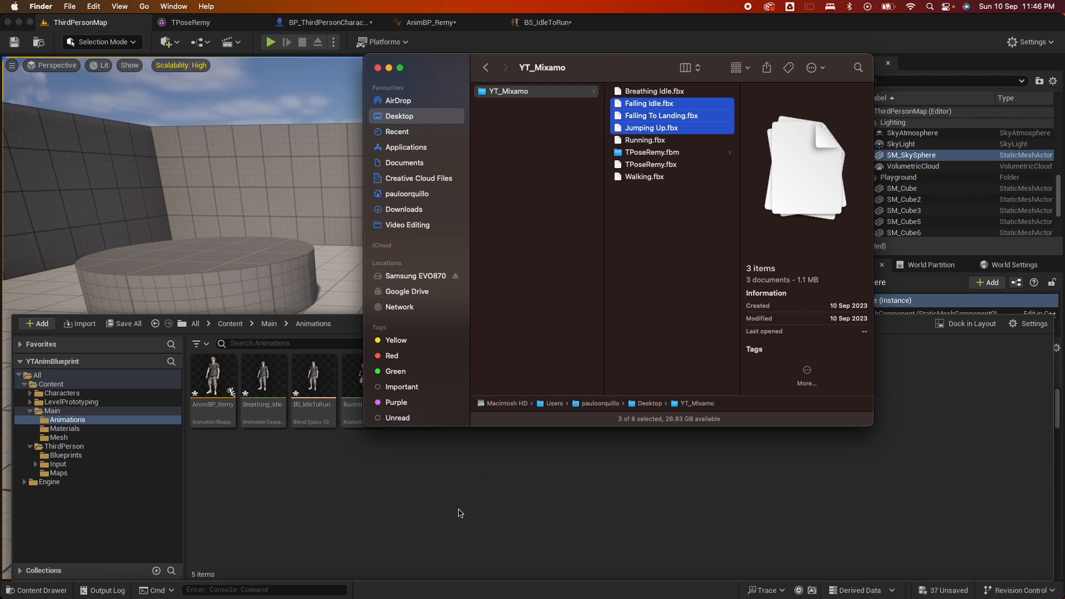
Step: Choose TPoseRemy_Skeleton as the skeleton in the FBX import options and import all three animations
click(567, 167)
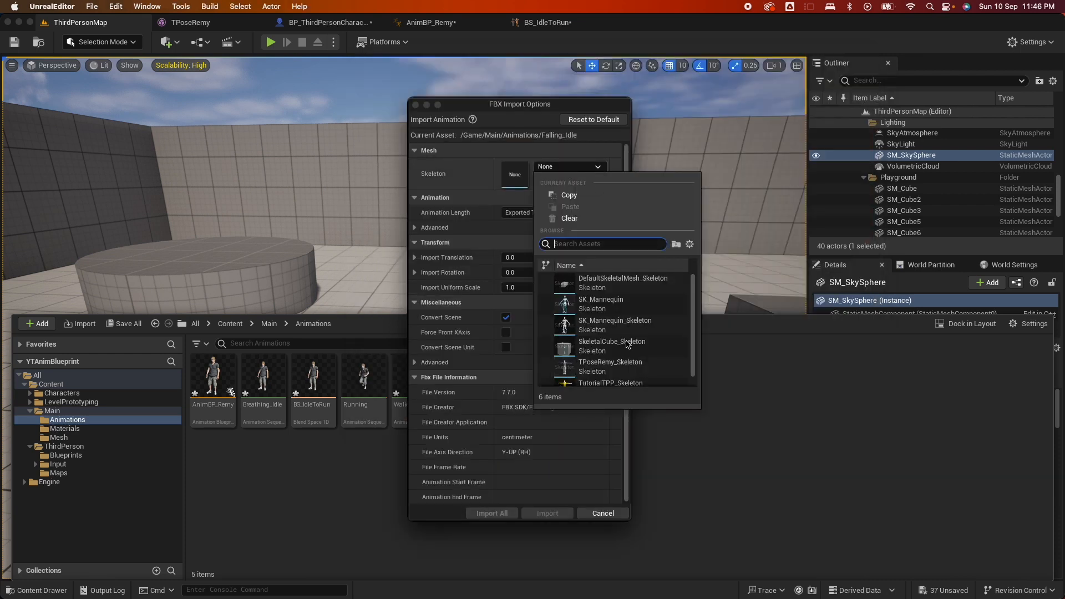
click(628, 368)
click(570, 166)
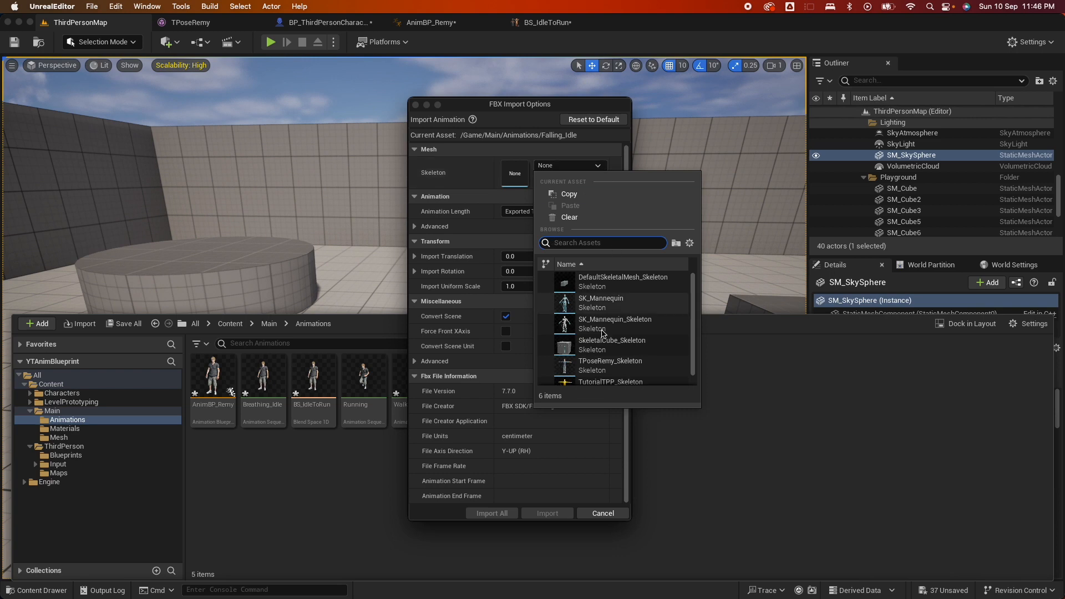
click(593, 391)
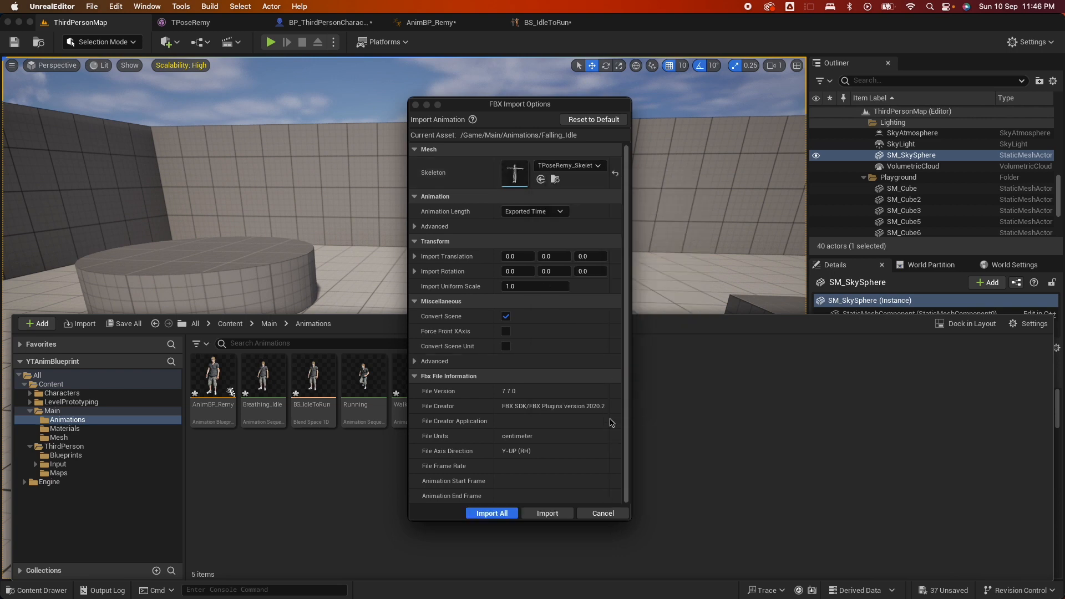
click(492, 515)
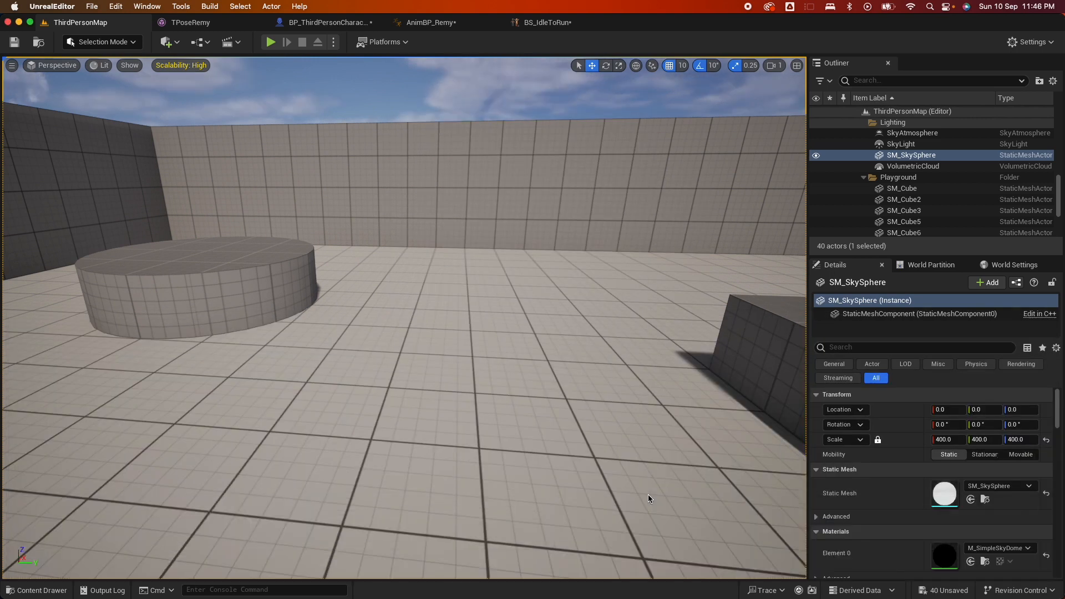
Step: Check the imported animations in the Animations folder, and open the Locomotion state machine in AnimBP_Remy
click(10, 592)
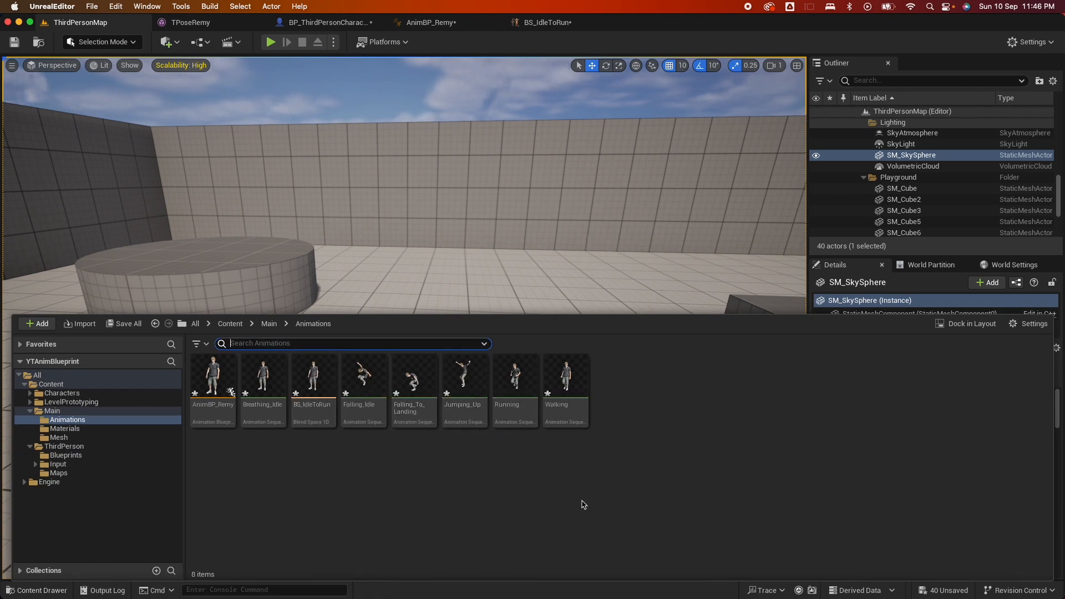
click(542, 178)
click(431, 23)
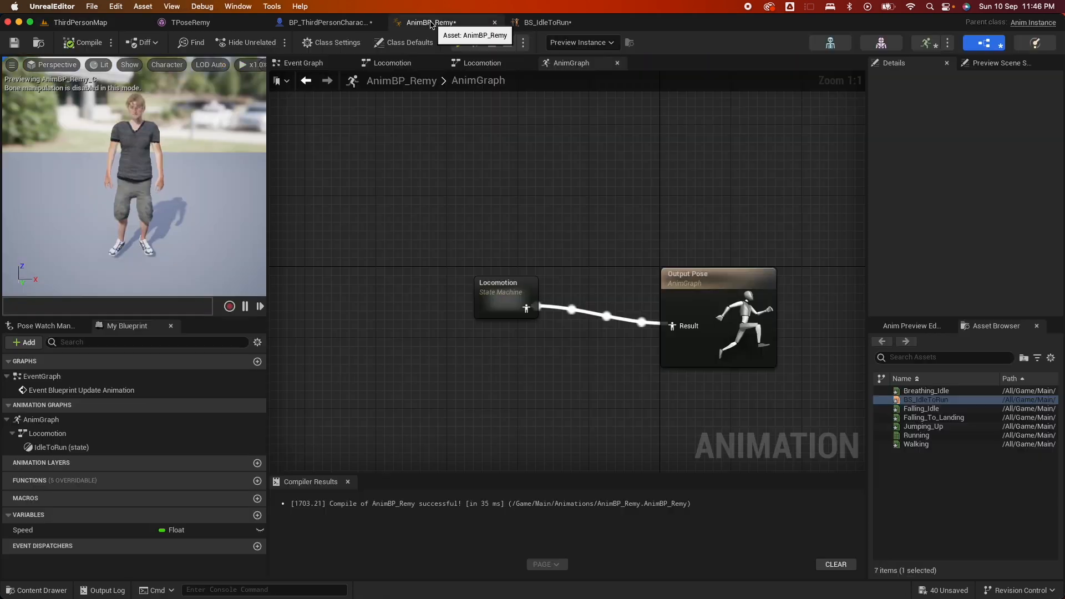
double_click(496, 297)
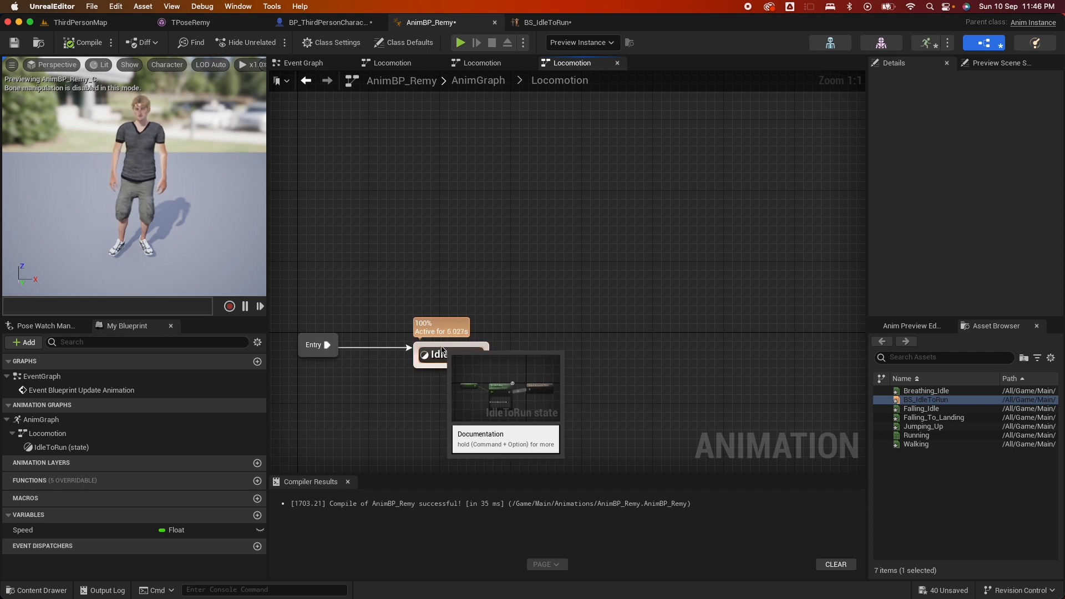
Step: Add a Jump state with a transition from IdleToRun, and a JumpLoop state with a transition from Jump
drag(486, 347, 540, 276)
click(575, 306)
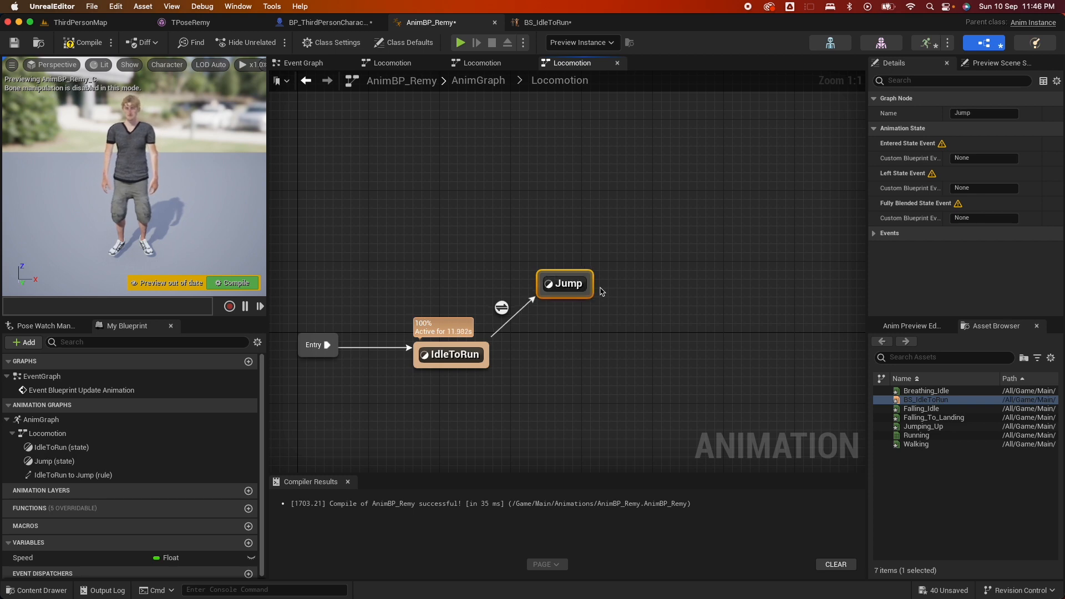
drag(593, 297, 712, 336)
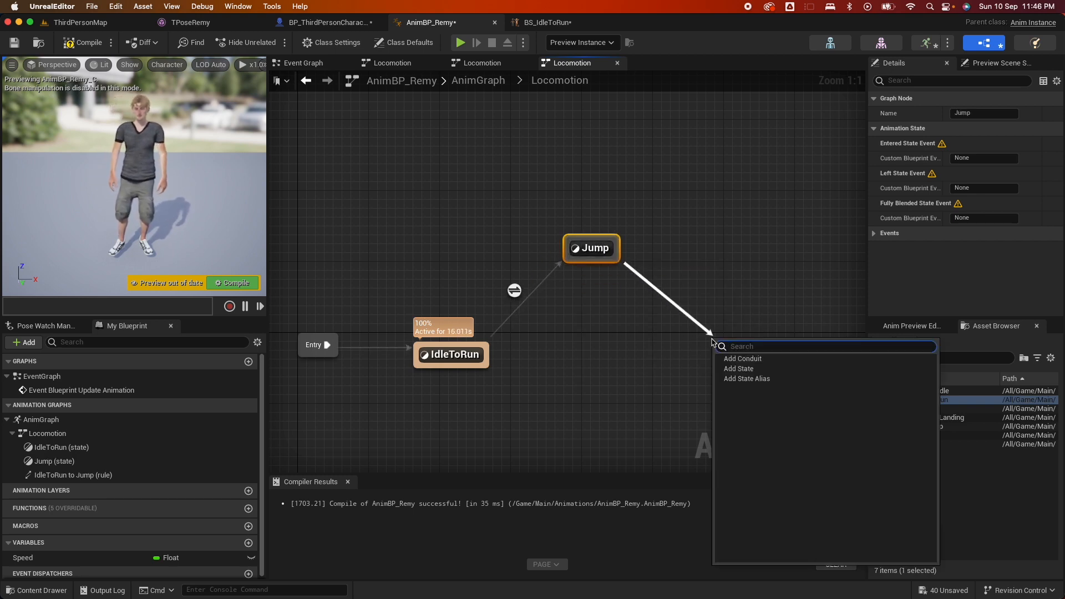
click(737, 369)
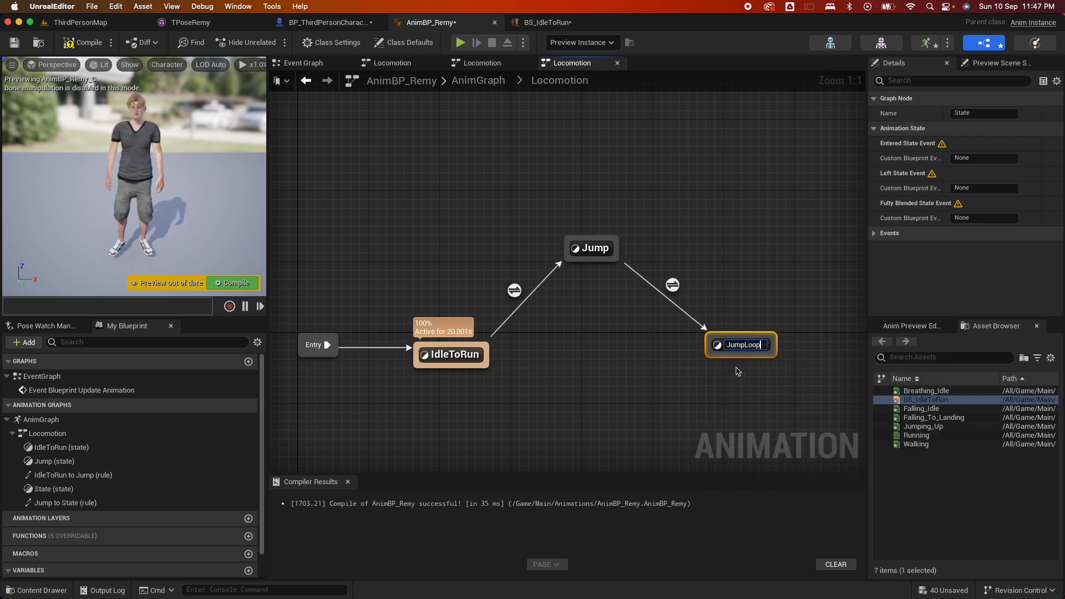
Step: Add a Landing state with a transition from JumpLoop, and connect Landing back to IdleToRun
drag(714, 363, 652, 413)
click(689, 216)
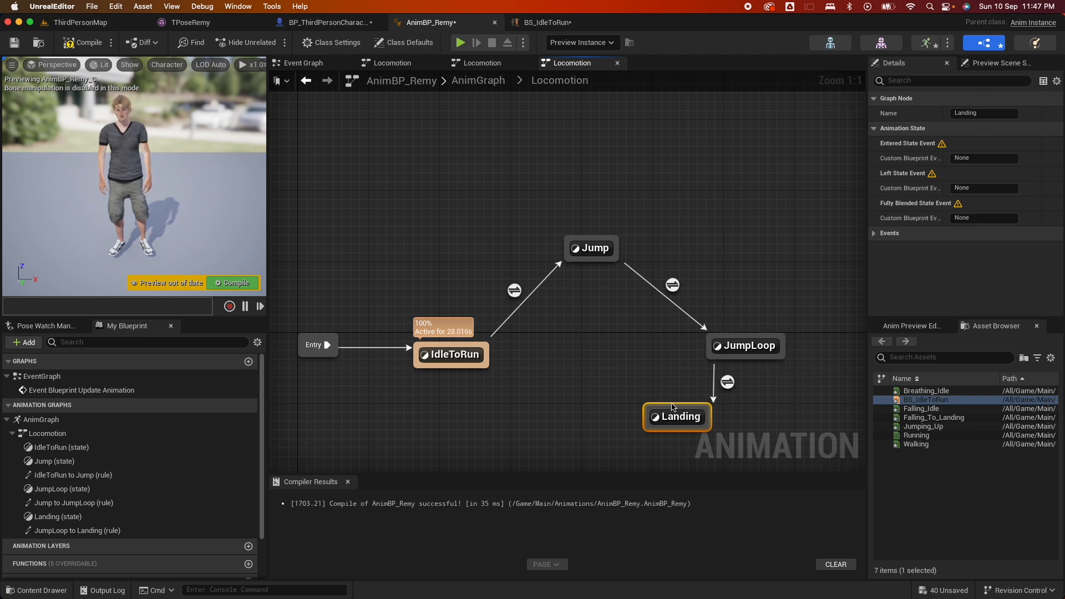
drag(671, 407, 600, 406)
click(574, 218)
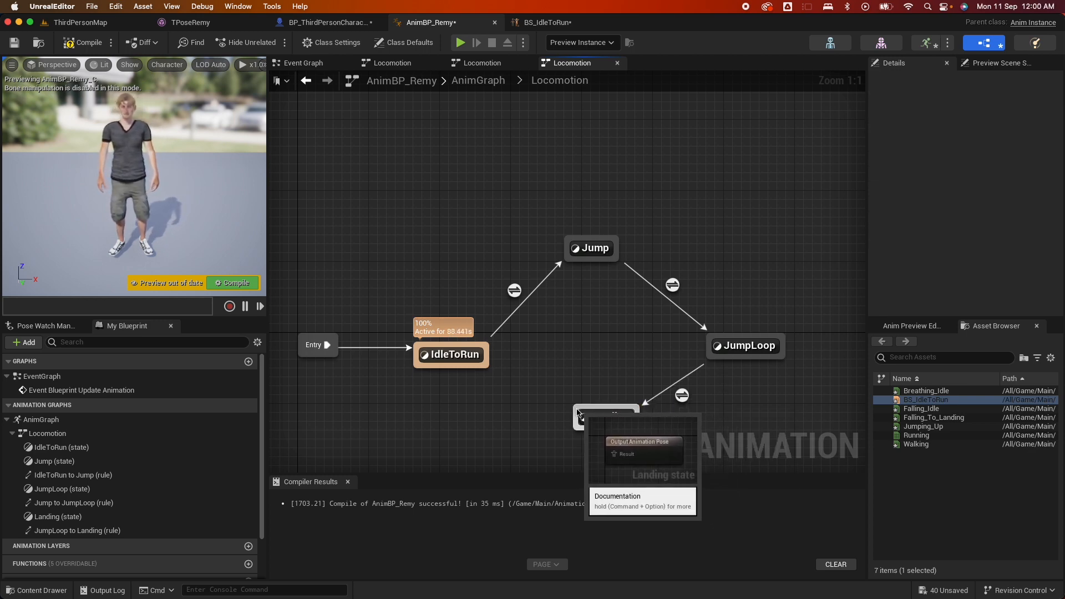
drag(575, 410, 488, 367)
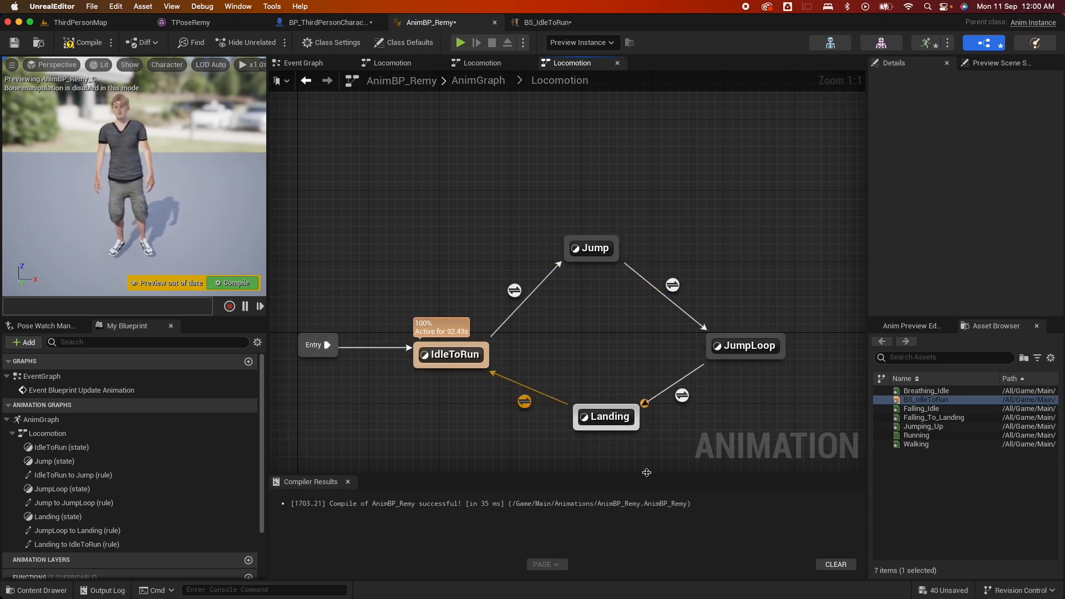
Step: In the Jump state, place the Jumping_Up animation and connect it to Output Animation Pose
double_click(591, 249)
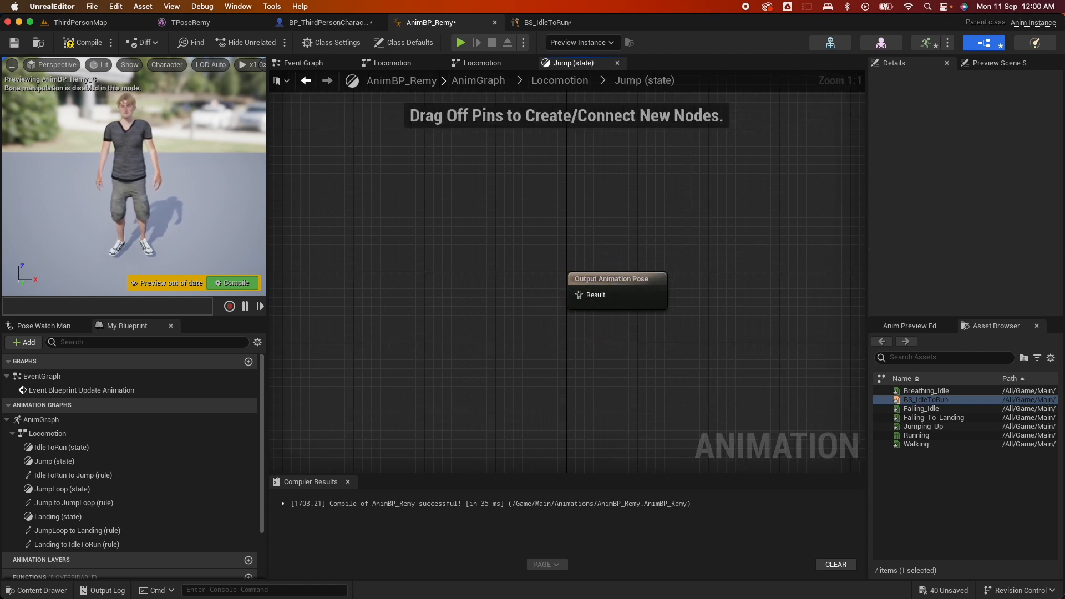
drag(922, 428, 443, 279)
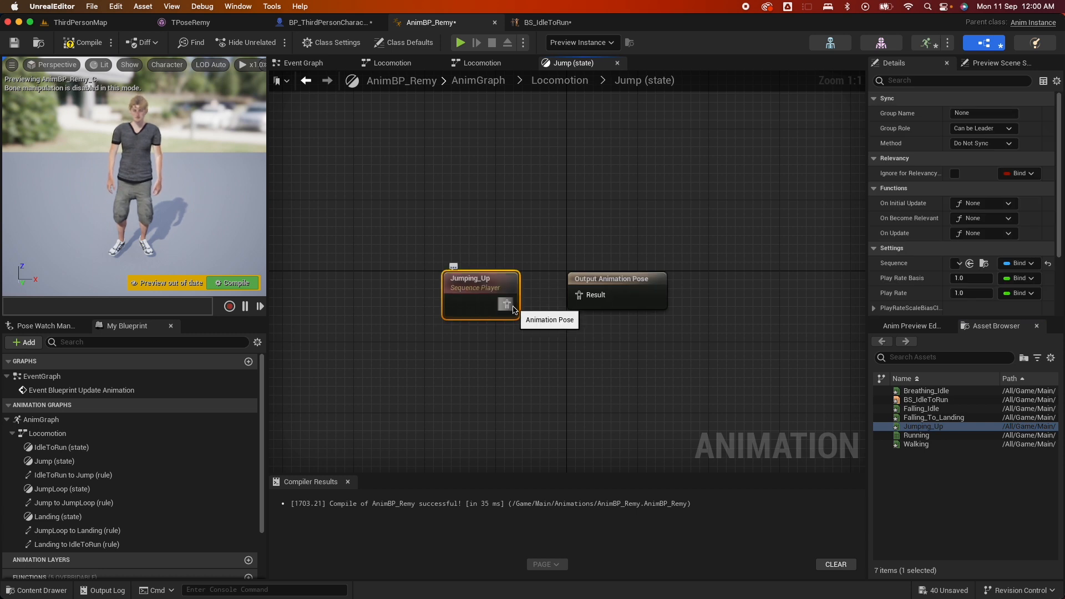
double_click(480, 195)
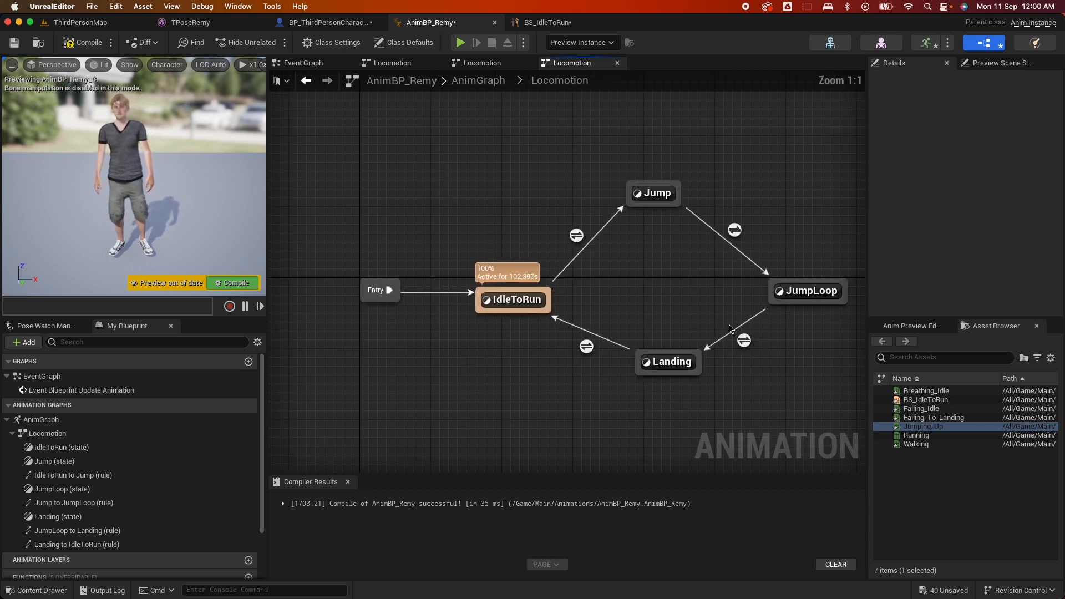
Step: In the JumpLoop state, connect the Falling_Idle animation to Output Animation Pose and review its Loop Animation setting
double_click(814, 303)
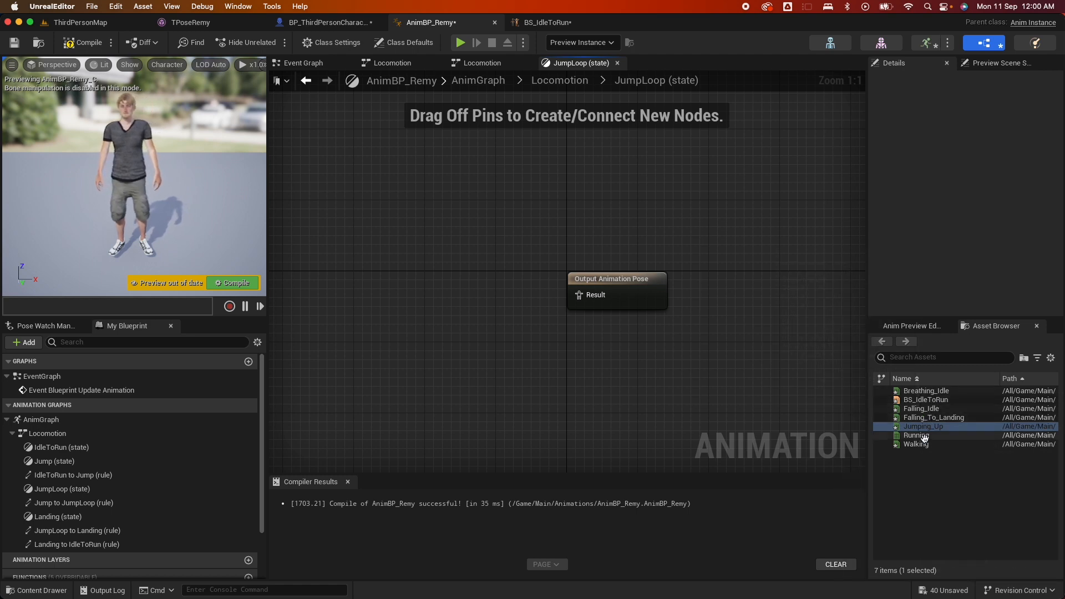
drag(921, 408, 411, 268)
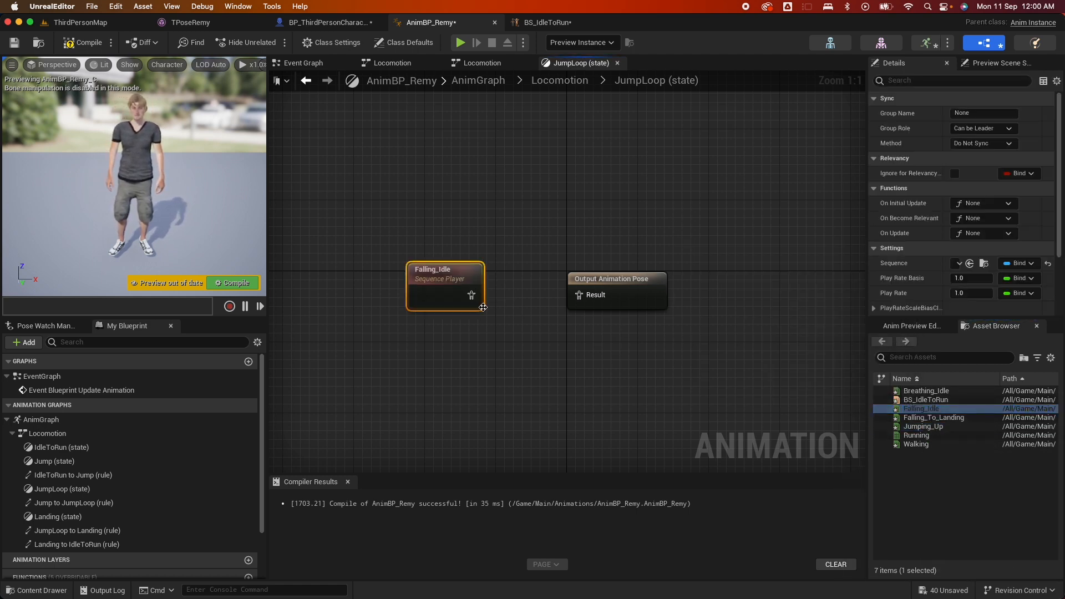
drag(578, 298, 578, 297)
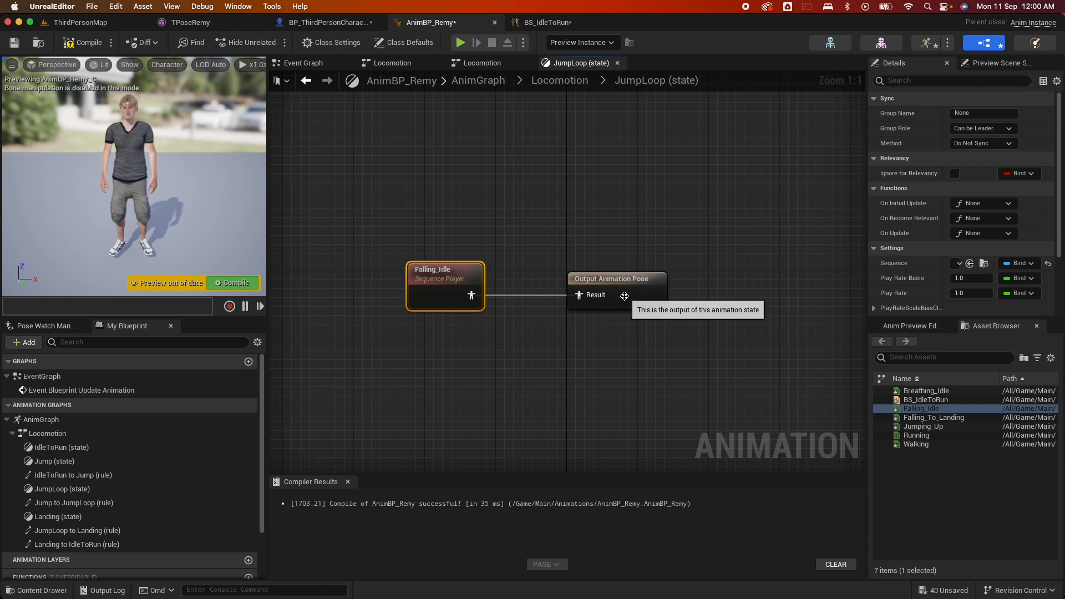
scroll(965, 222, down, 3)
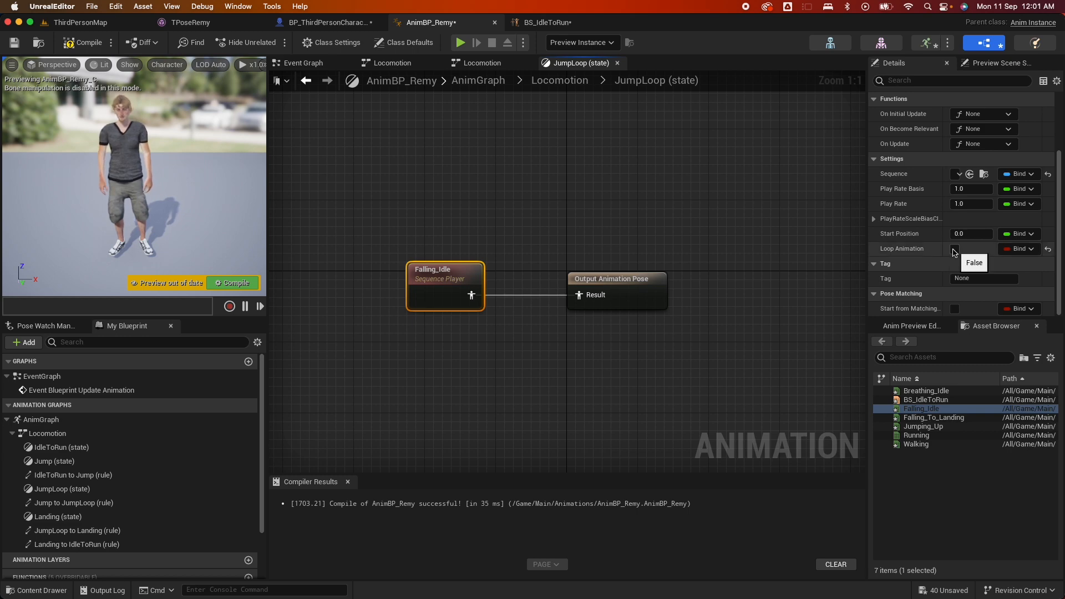
double_click(641, 366)
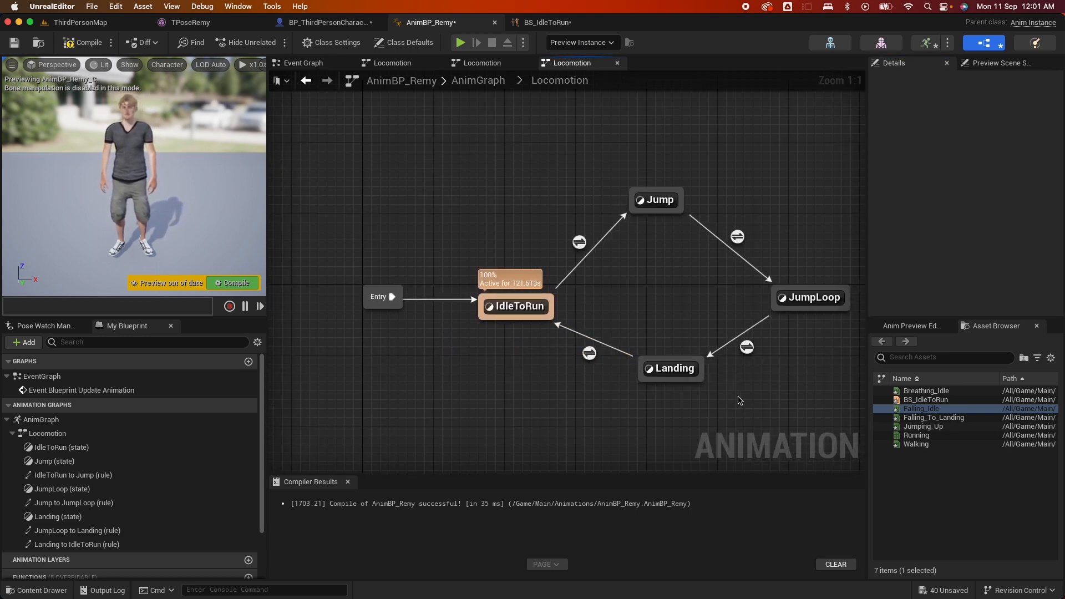
Step: In the Landing state, place the Falling_To_Landing animation and connect it to Output Animation Pose
click(690, 365)
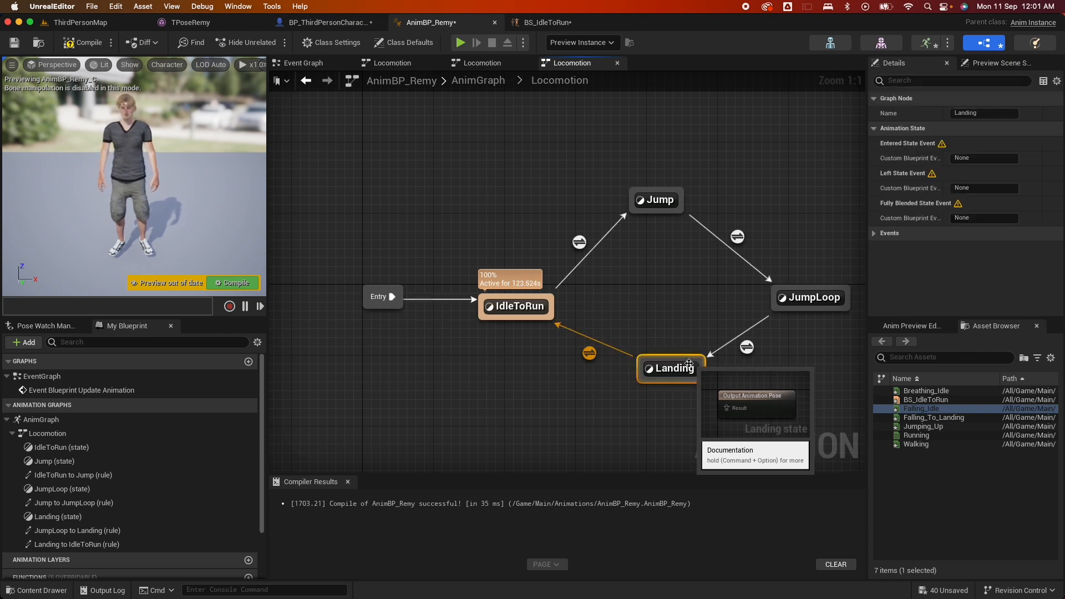
double_click(676, 374)
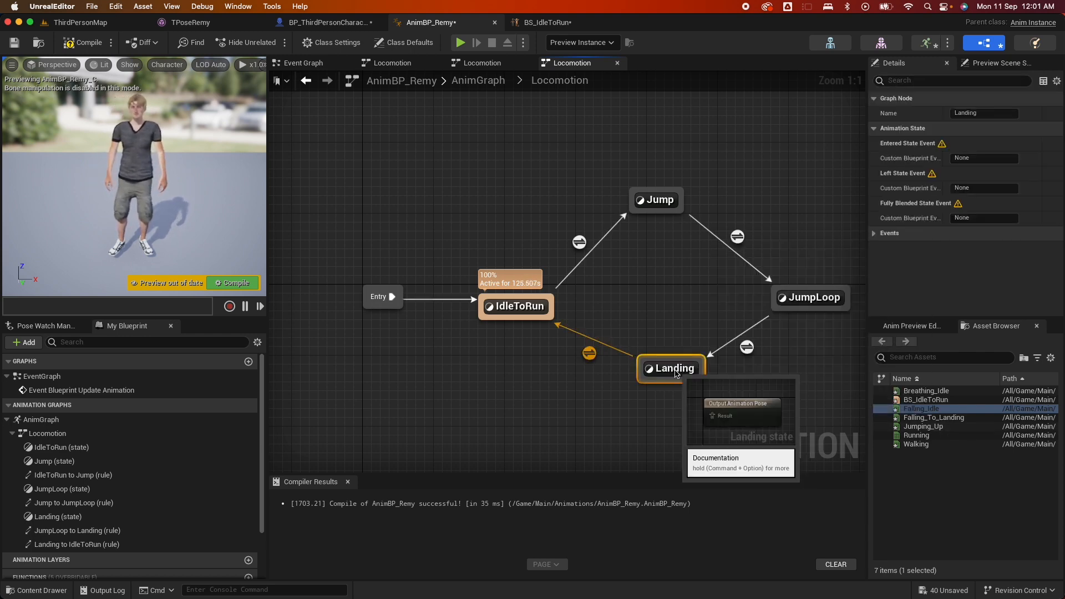
click(945, 418)
drag(945, 418, 389, 265)
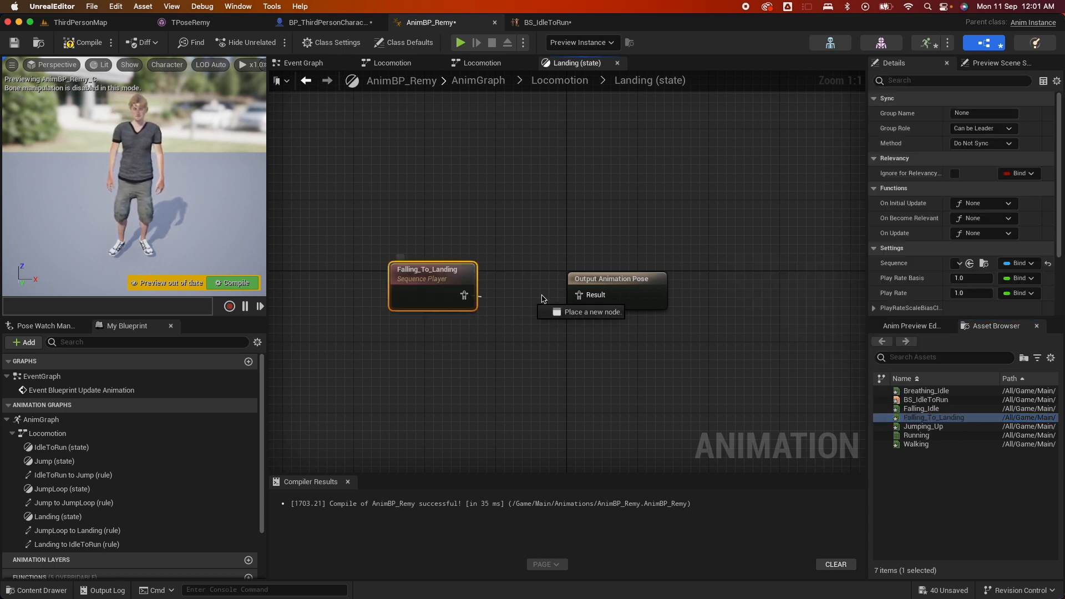
double_click(521, 360)
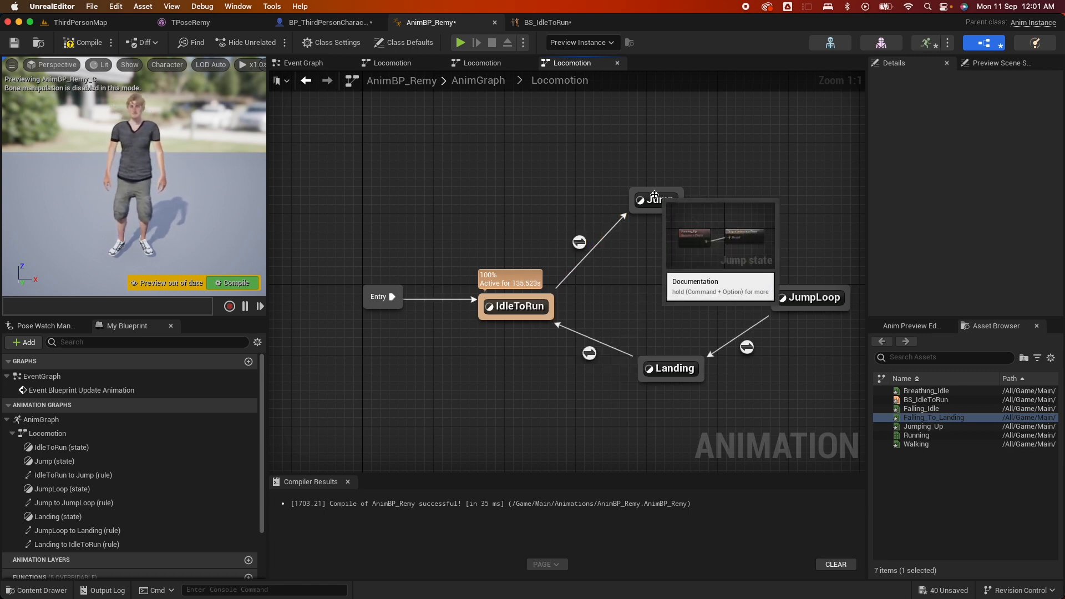
Step: In the Event Graph, add an Is Falling node fed by the Character Movement reference
double_click(579, 244)
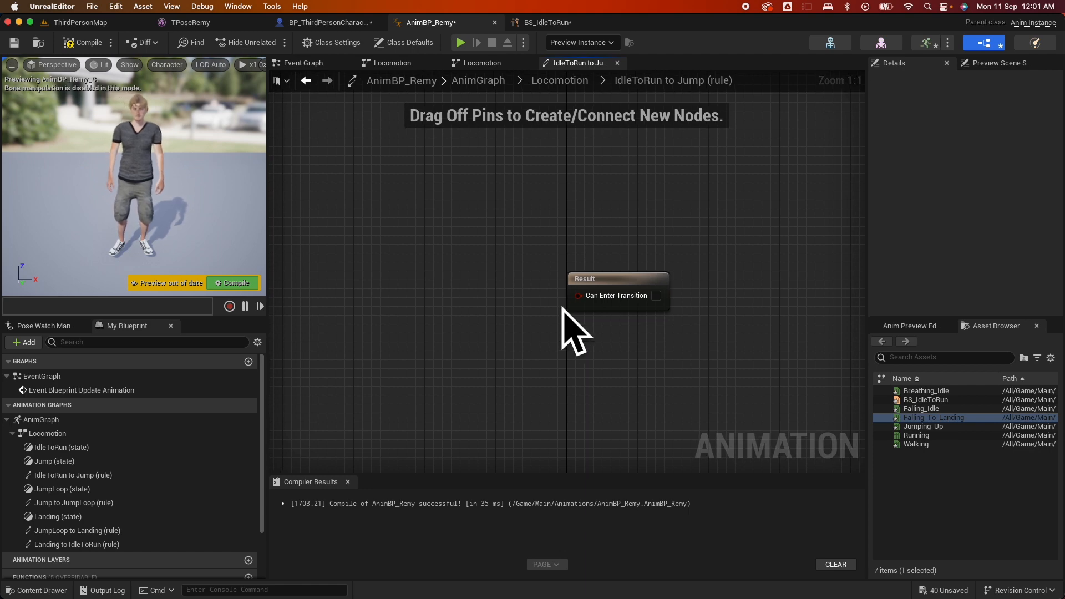
click(305, 62)
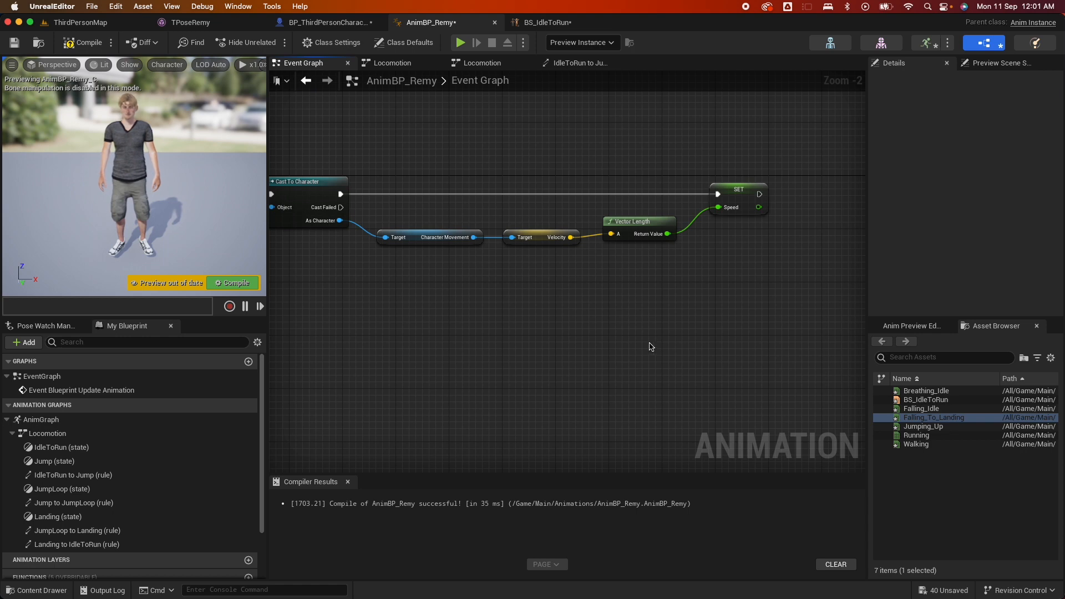
scroll(649, 337, right, 5)
scroll(73, 398, down, 4)
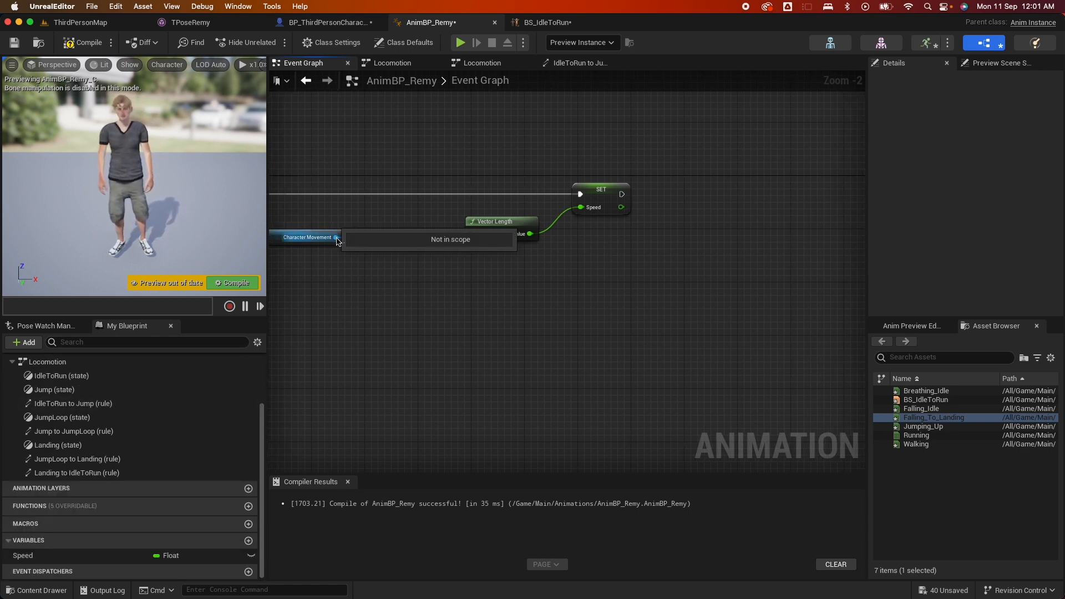
drag(336, 238, 417, 311)
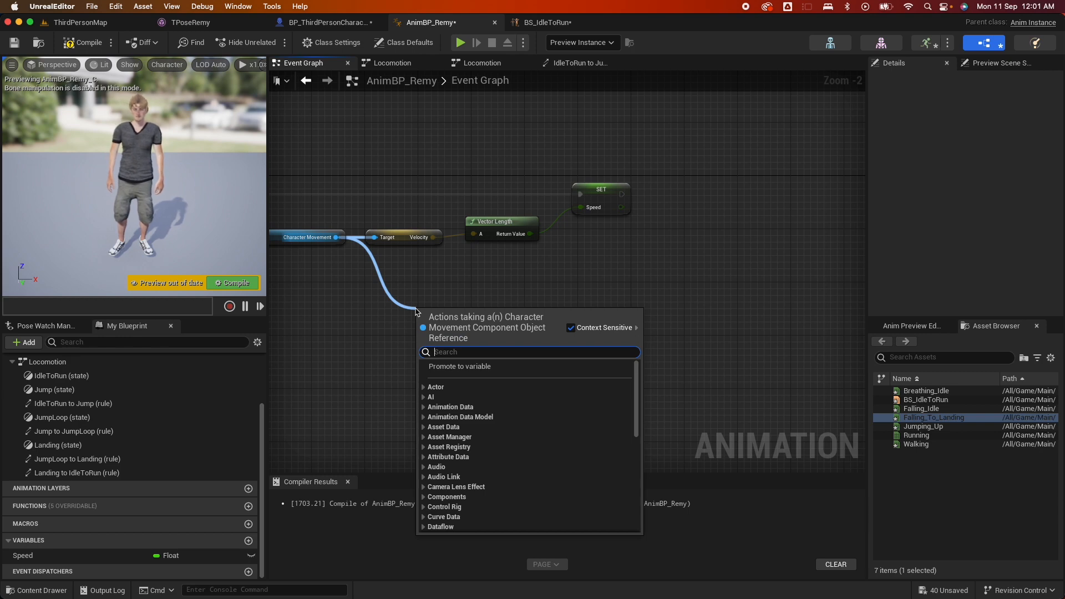
text(is fal)
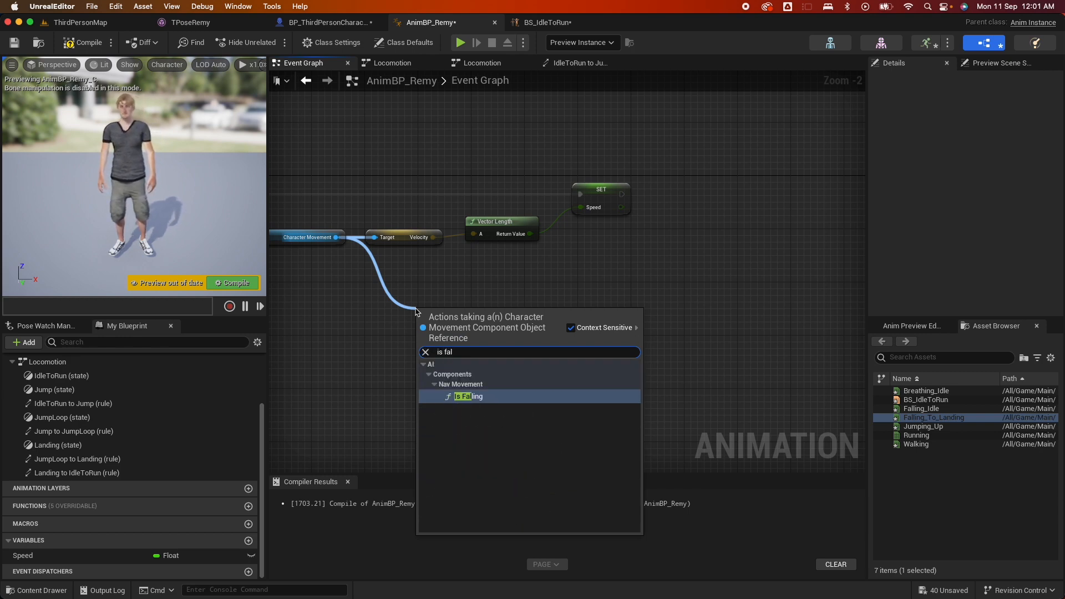
click(468, 397)
mouse_move(609, 361)
right_down()
mouse_move(634, 357)
mouse_move(615, 357)
right_up()
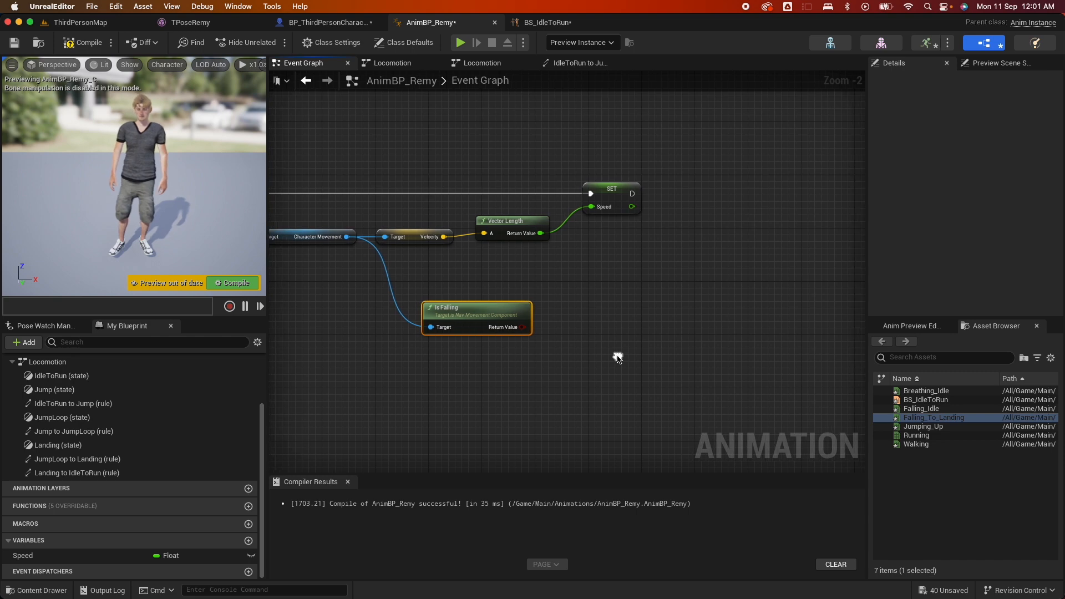
Step: Promote Is Falling's return value to a variable named IsFalling, chain its SET node after the Speed SET node, and compile
right_click(515, 331)
click(555, 350)
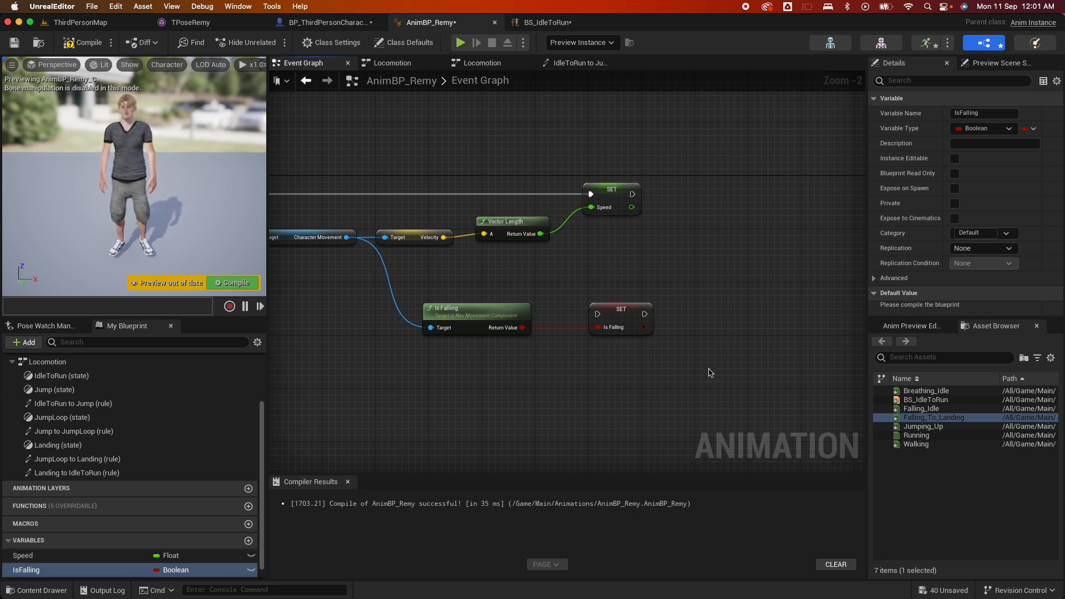
drag(623, 313, 716, 196)
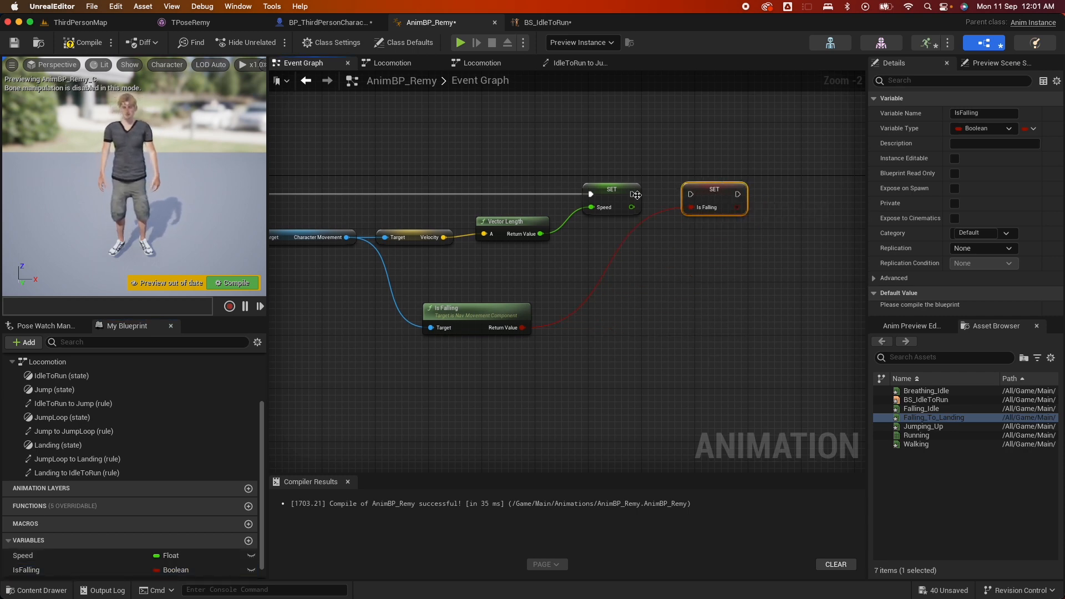
drag(633, 194, 687, 198)
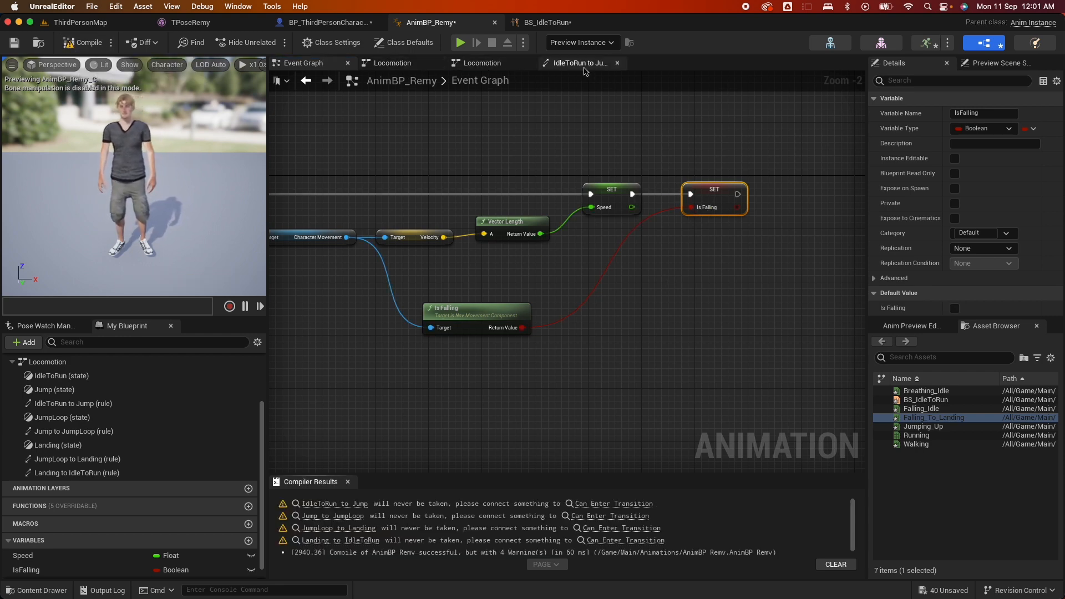
Step: In the IdleToRun to Jump rule, connect a getter for IsFalling to Can Enter Transition
click(581, 64)
scroll(483, 219, left, 3)
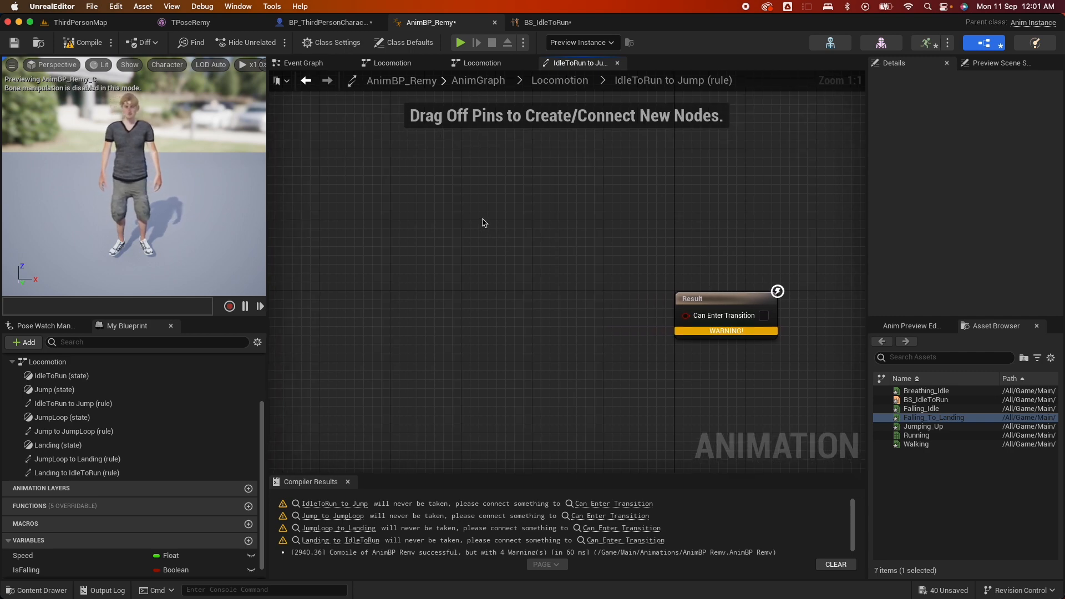
scroll(539, 257, right, 1)
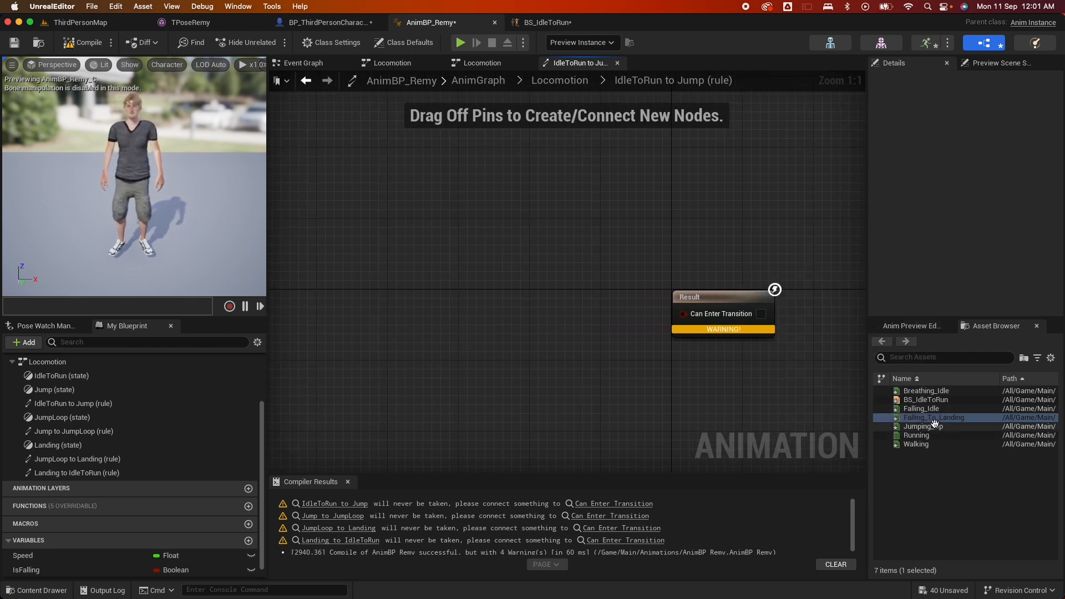
ctrl+drag(26, 570, 507, 272)
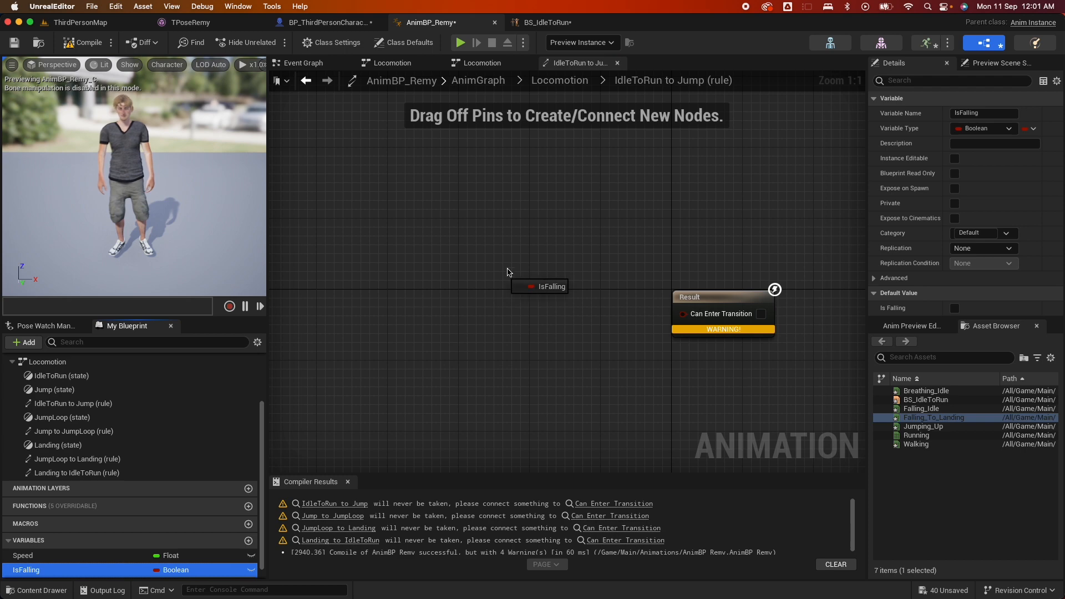
drag(511, 308, 511, 306)
click(543, 326)
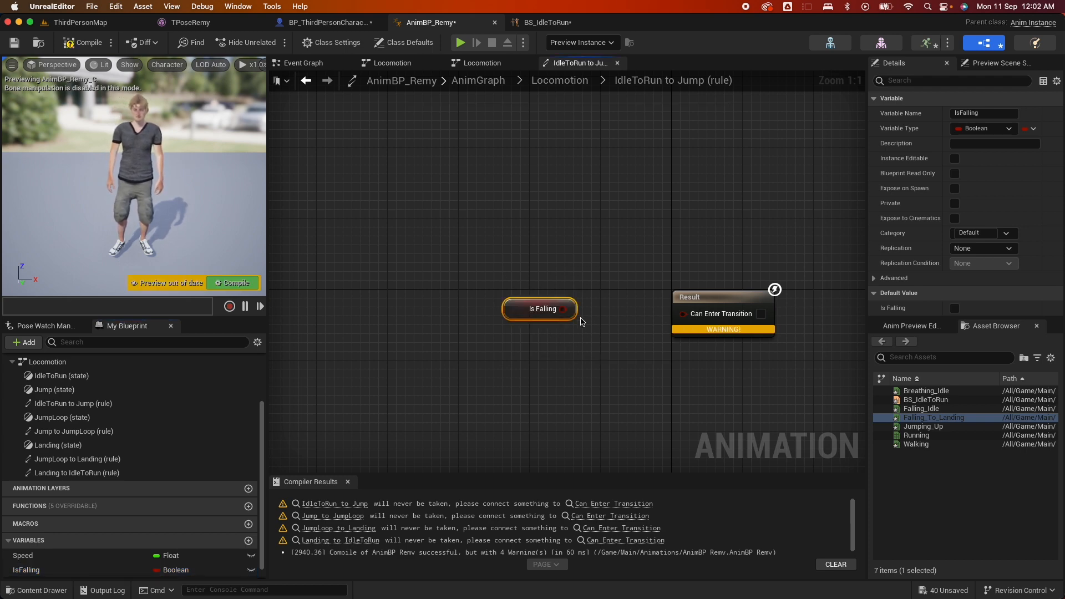
drag(596, 308, 683, 313)
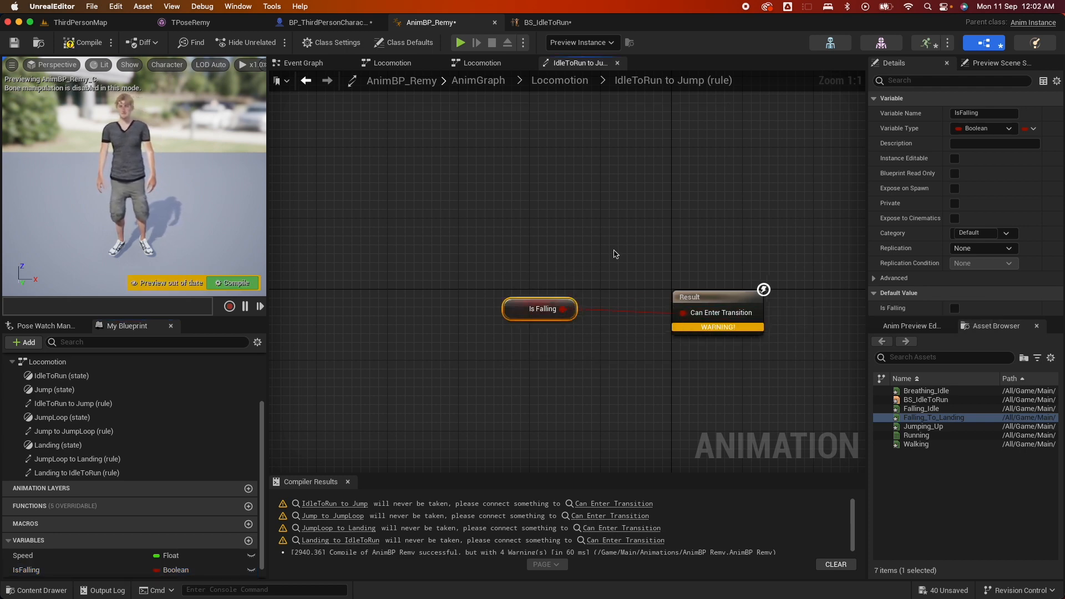
double_click(613, 254)
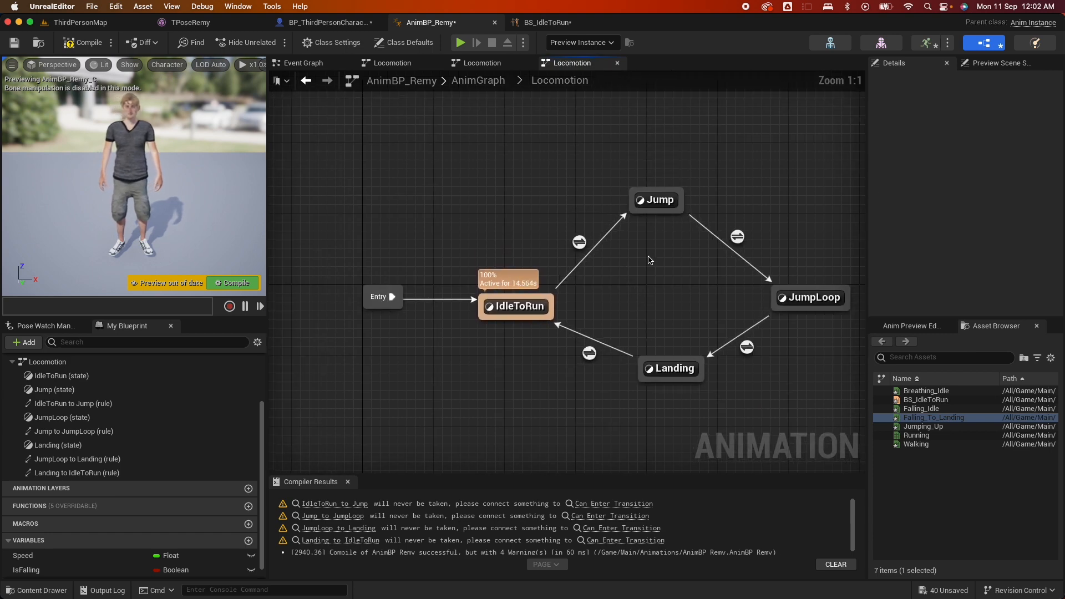
Step: Enable the automatic rule on the Jump to JumpLoop transition in the Locomotion state machine
click(665, 199)
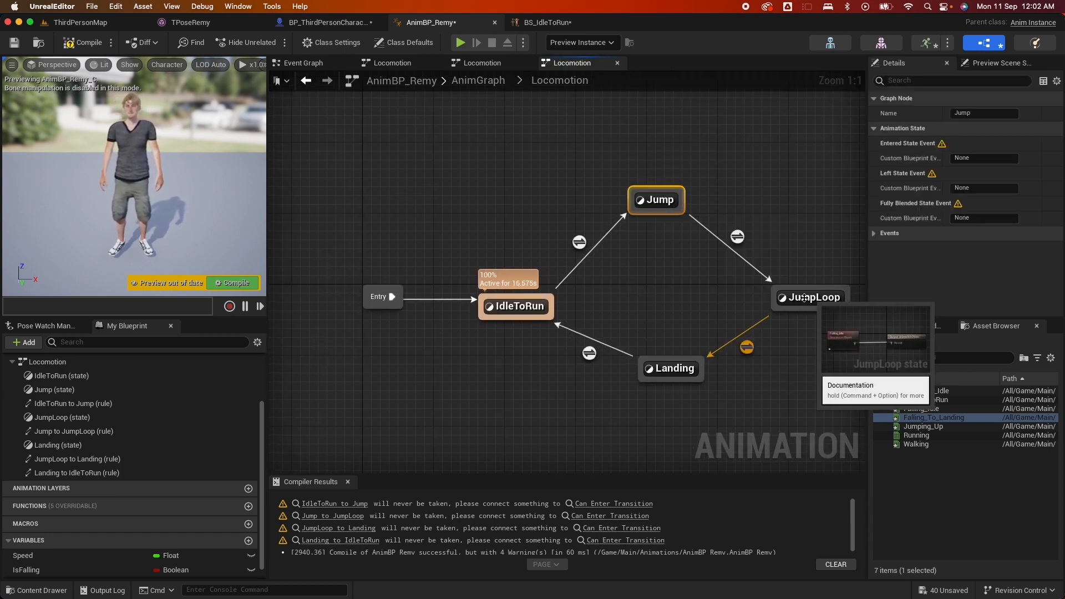
double_click(736, 239)
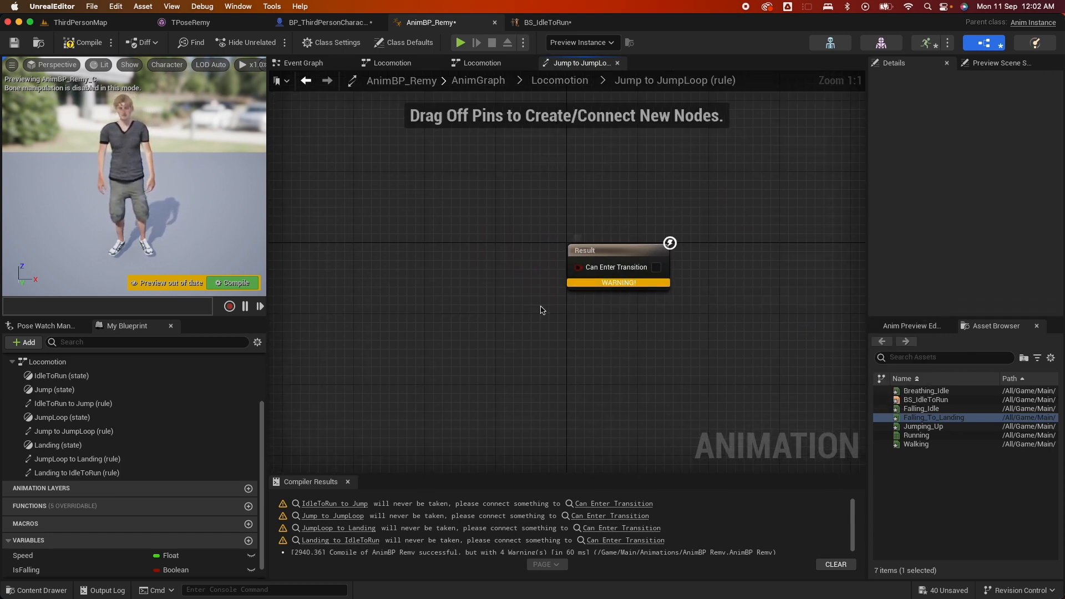
double_click(432, 254)
click(736, 238)
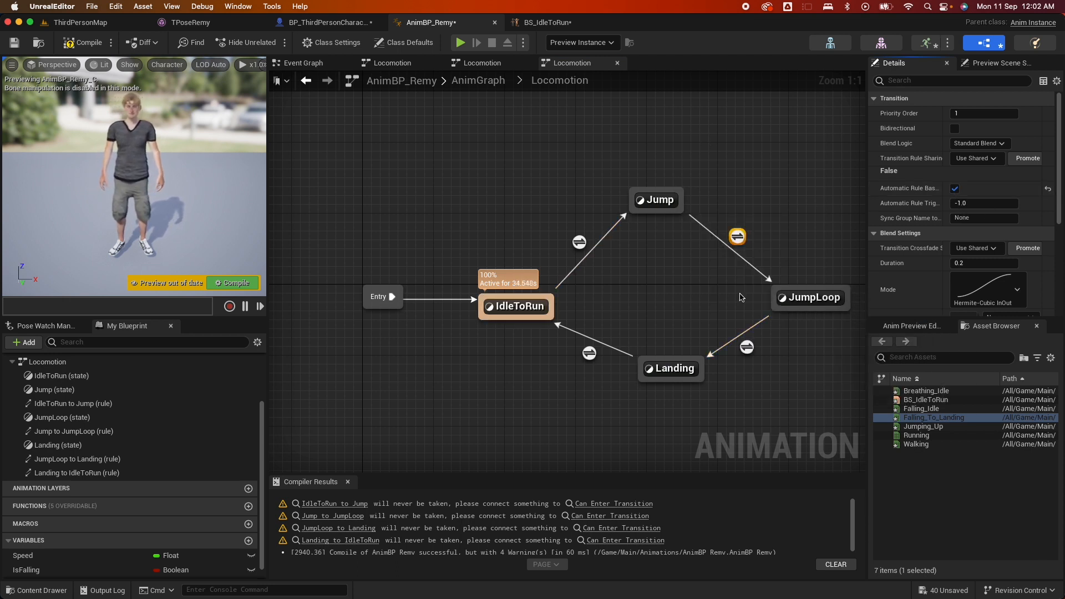
Step: In the JumpLoop to Landing rule, feed an IsFalling getter through a NOT Boolean node into Can Enter Transition
right_drag(709, 327, 711, 296)
click(748, 318)
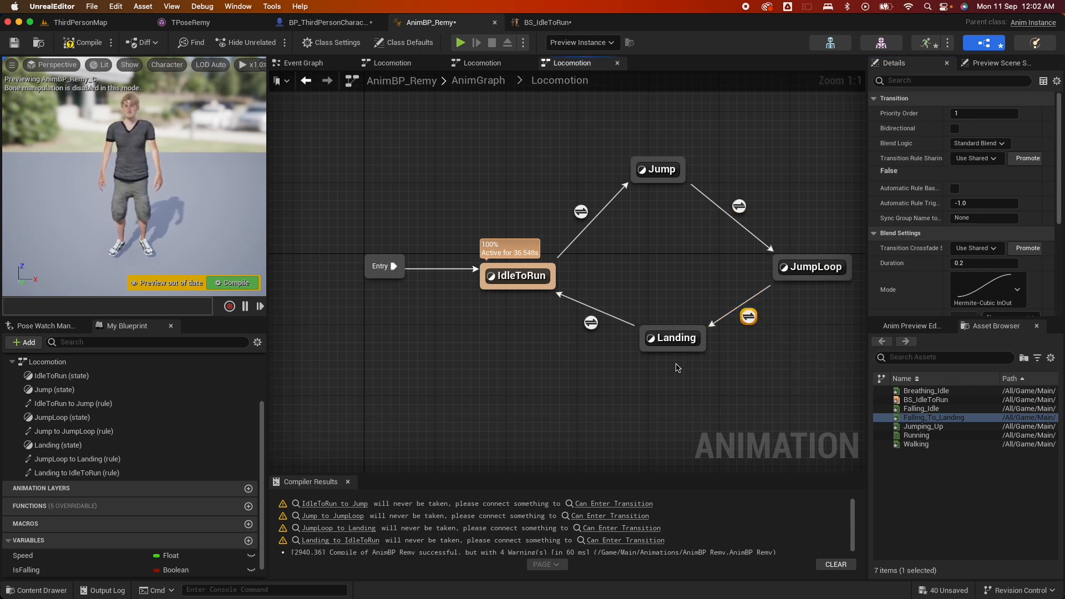
double_click(748, 319)
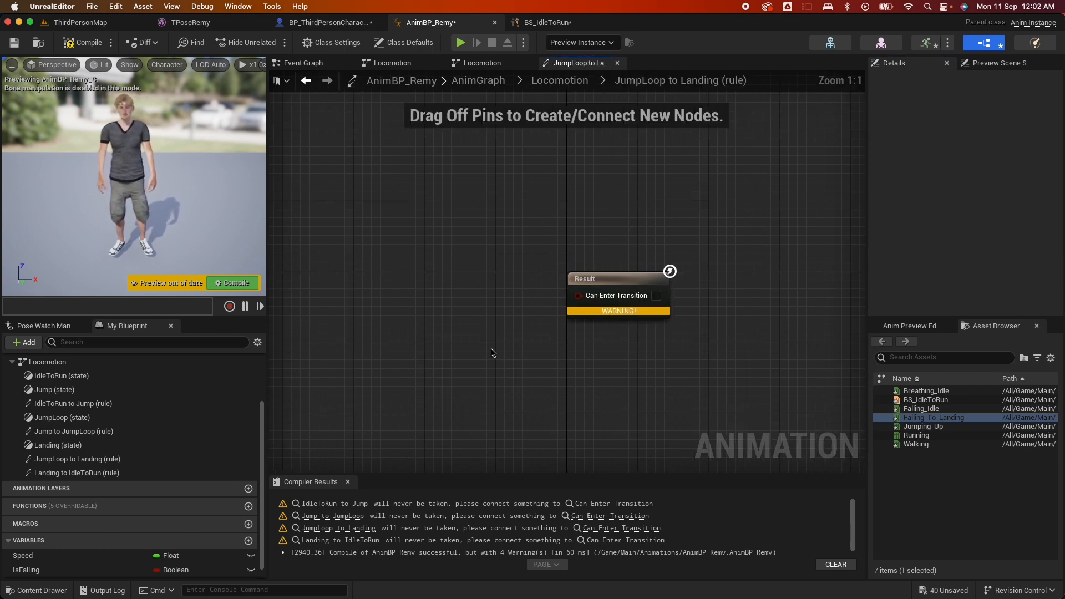
ctrl+drag(26, 569, 501, 272)
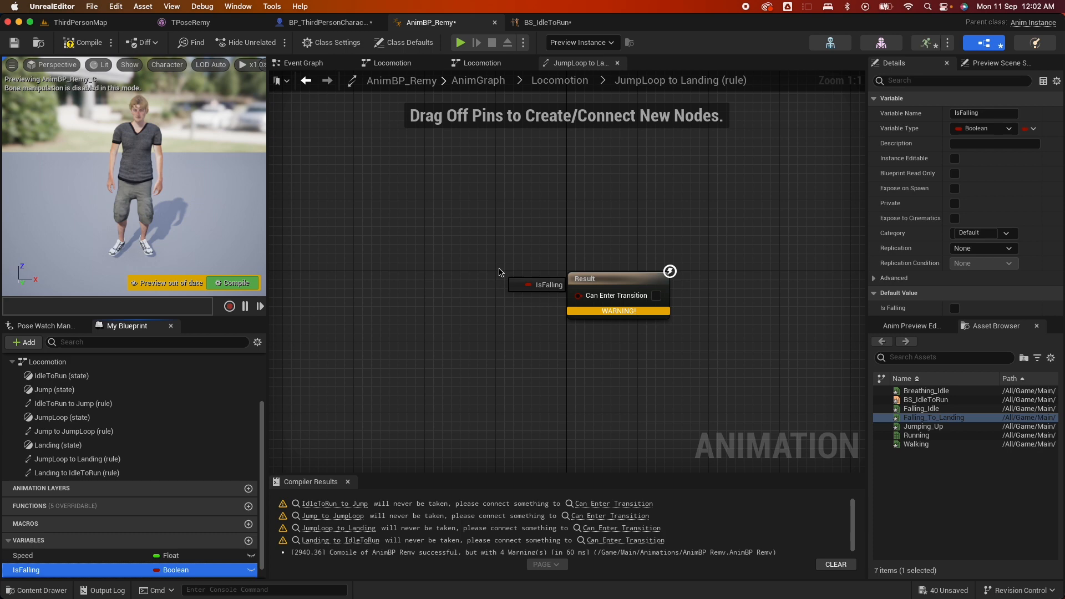
ctrl+drag(418, 304, 516, 355)
text(not bo)
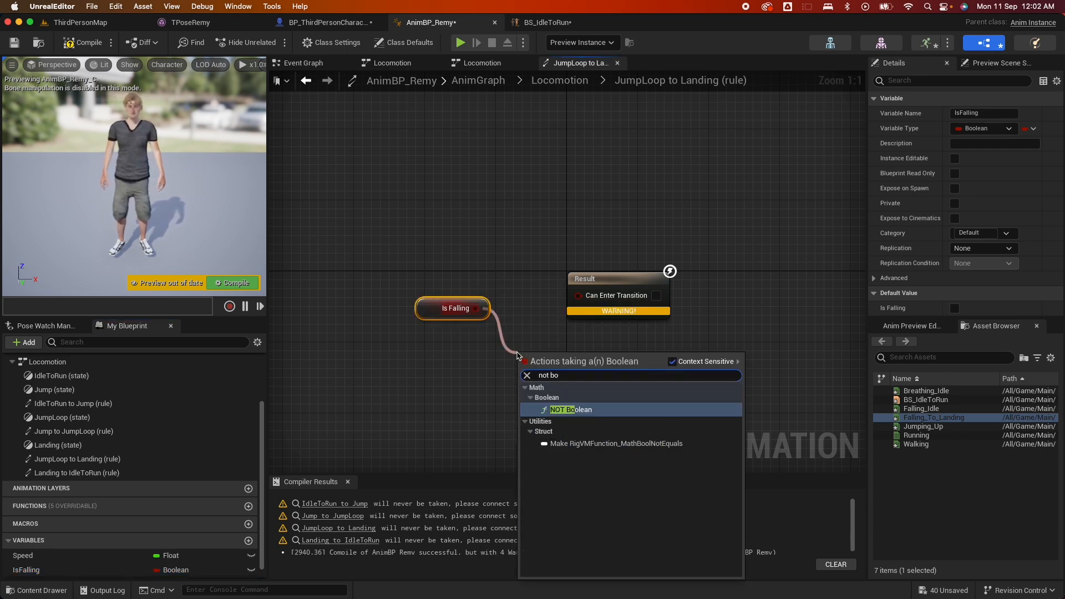
click(580, 410)
drag(599, 367, 662, 279)
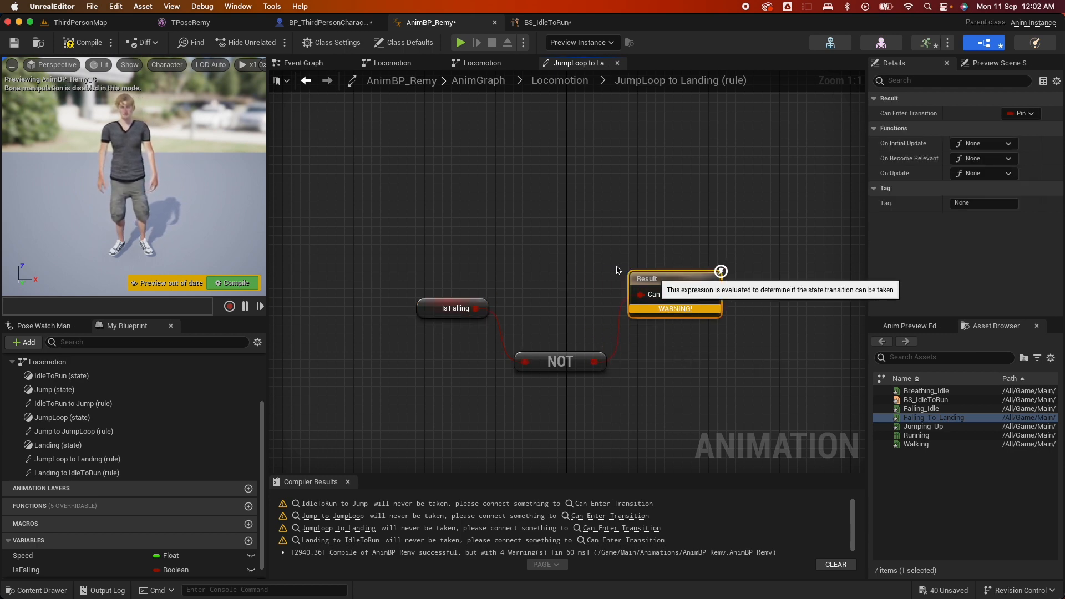
double_click(556, 255)
right_drag(556, 254, 586, 326)
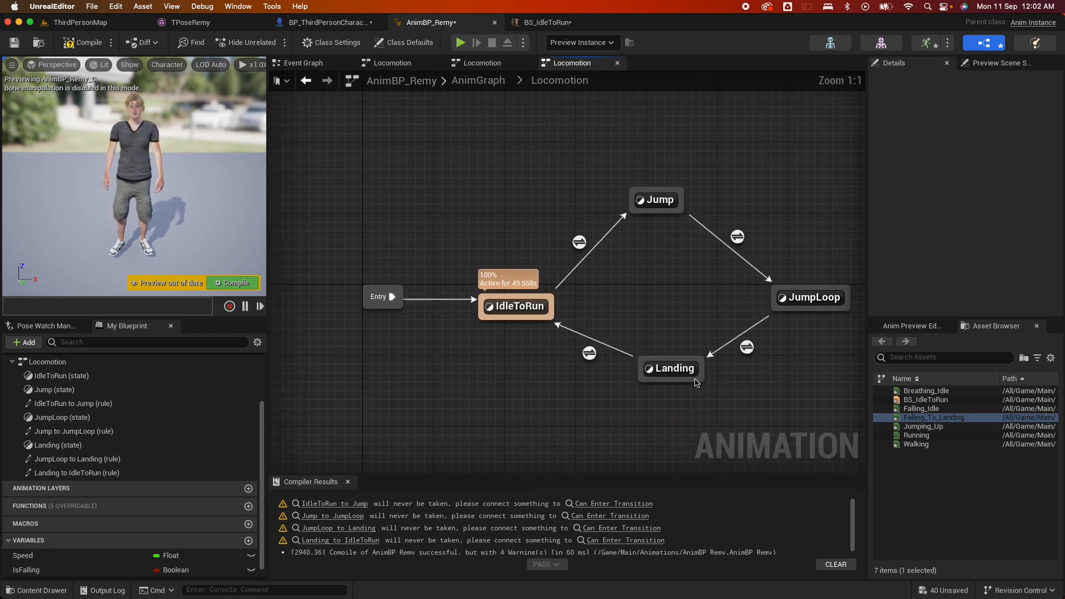
Step: Enable the automatic rule on the Landing to IdleToRun transition, then compile and save the animation blueprint
click(666, 369)
click(604, 355)
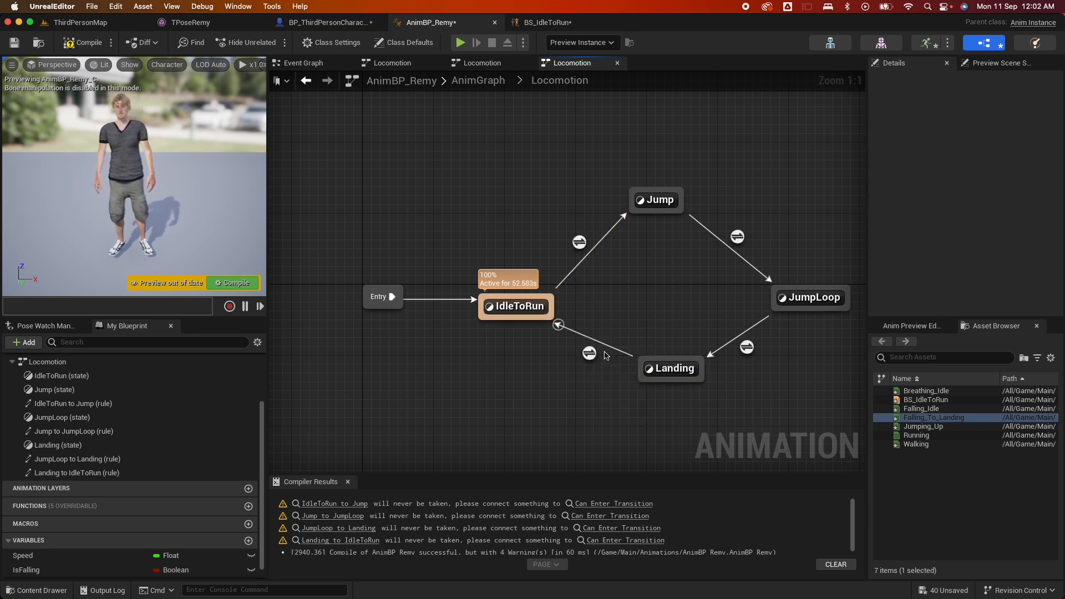
click(589, 353)
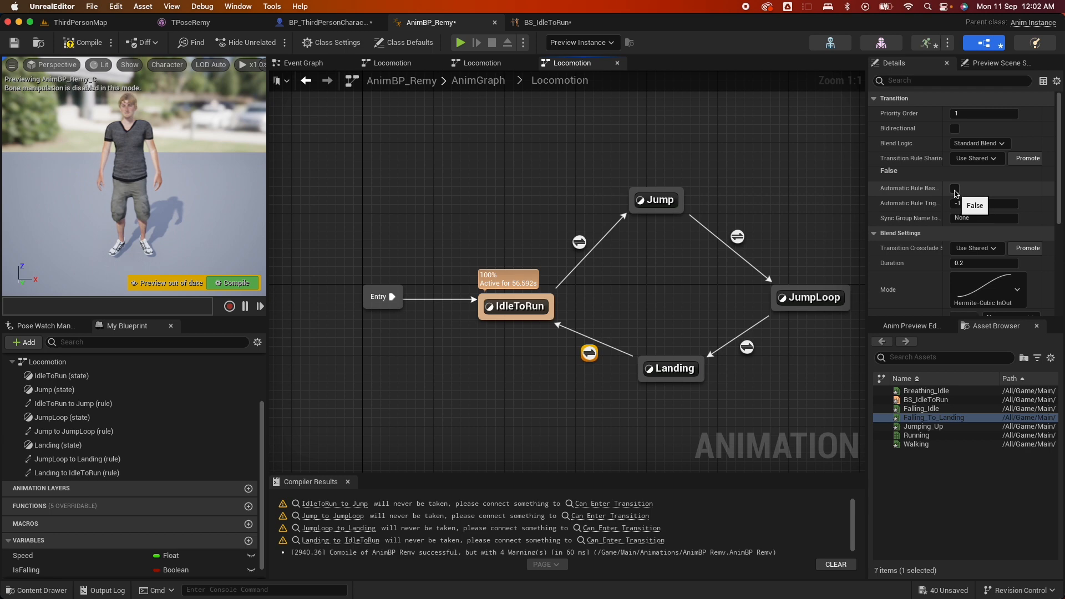
click(81, 44)
click(518, 225)
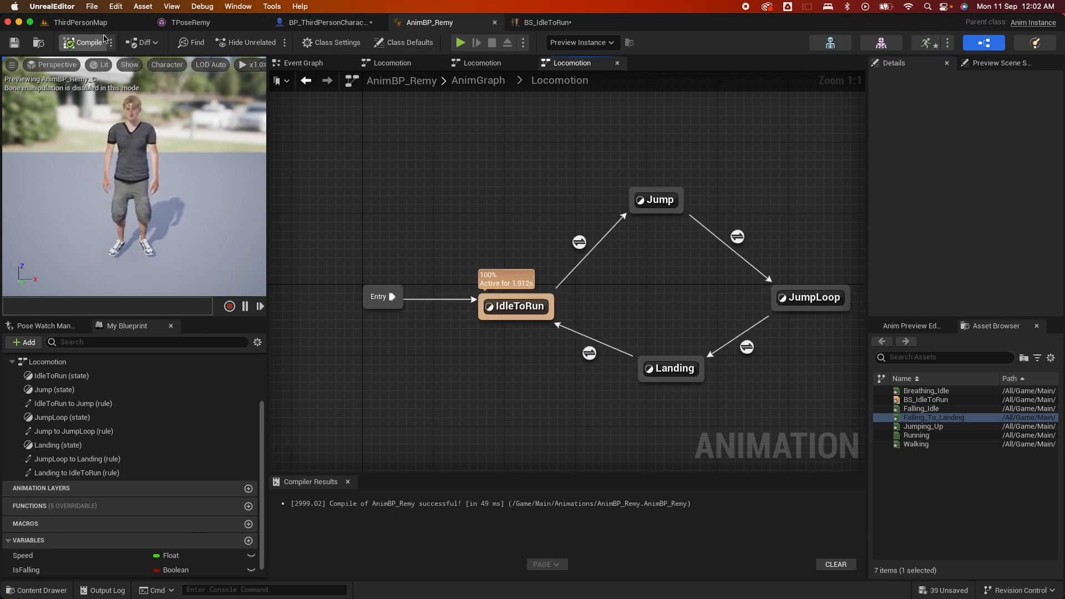
Step: Play the ThirdPersonMap level, run around and jump repeatedly to check the jump, fall and landing animations, and stop the session
click(83, 22)
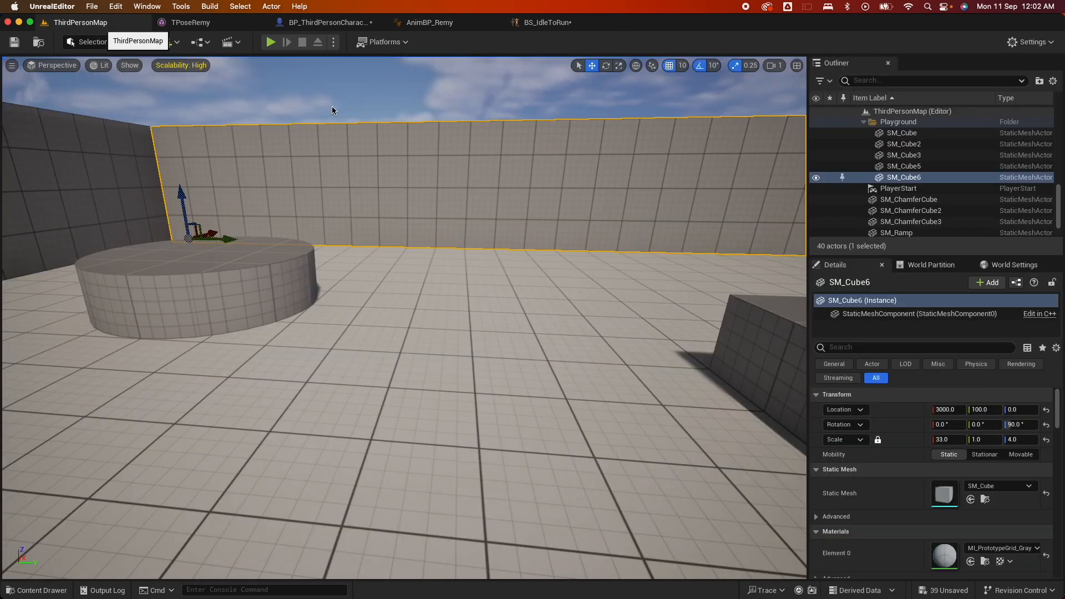
click(270, 44)
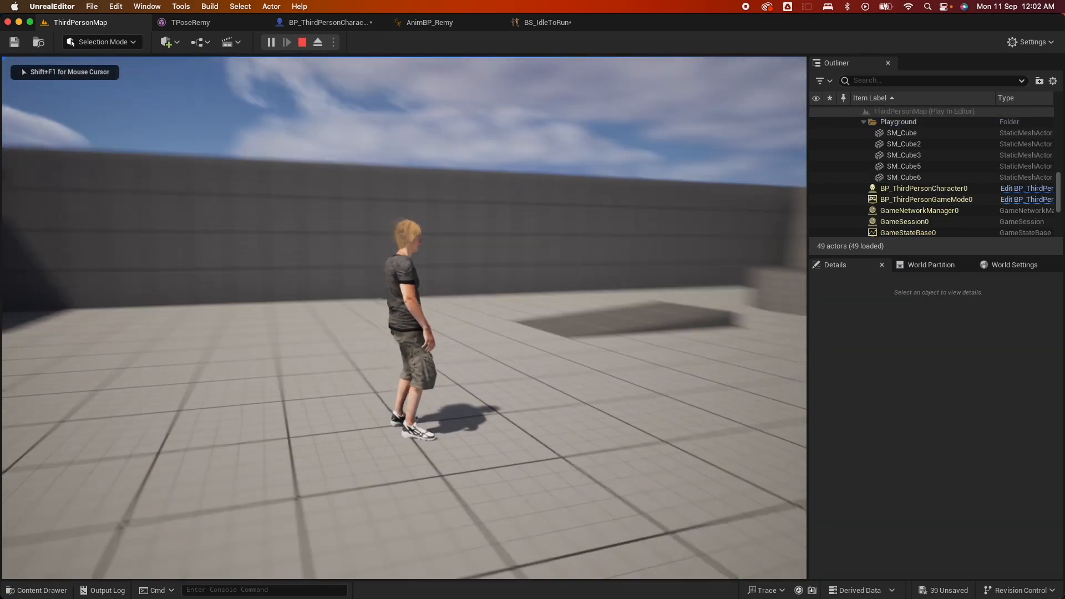
key(w)
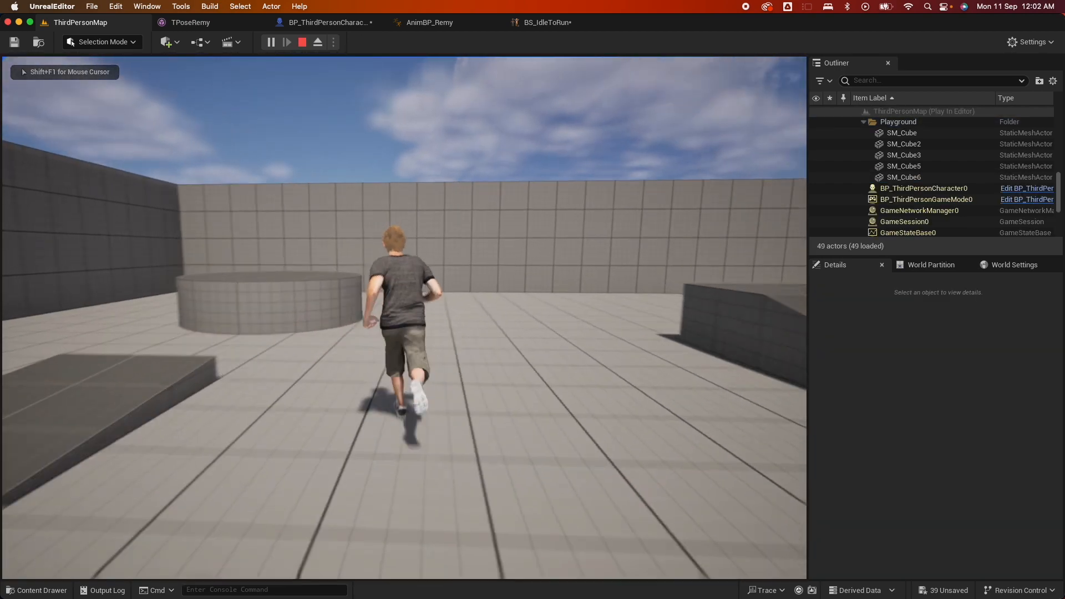
key(space)
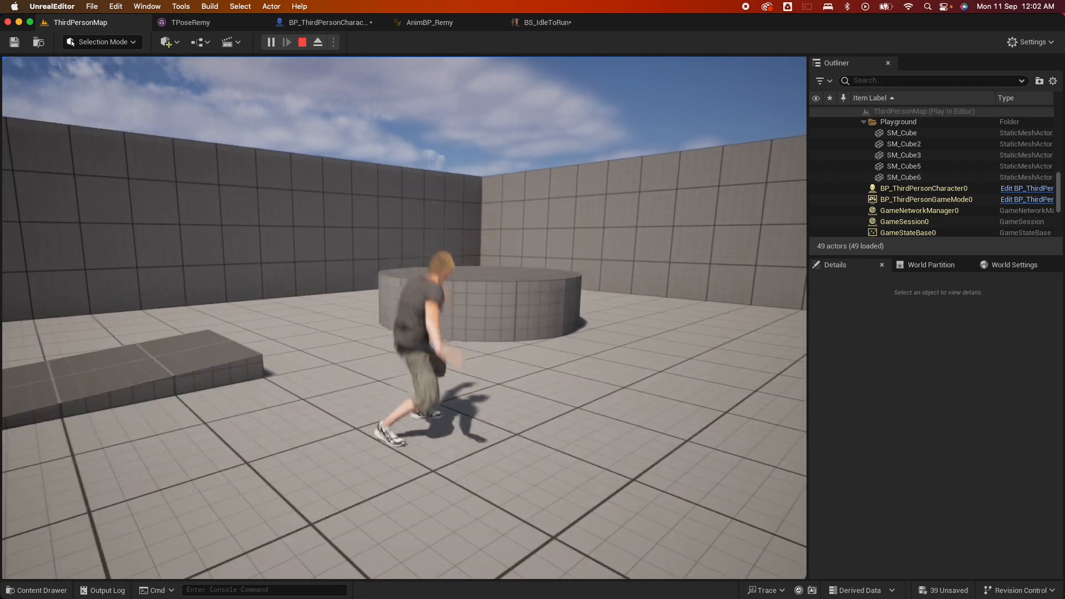
key(space)
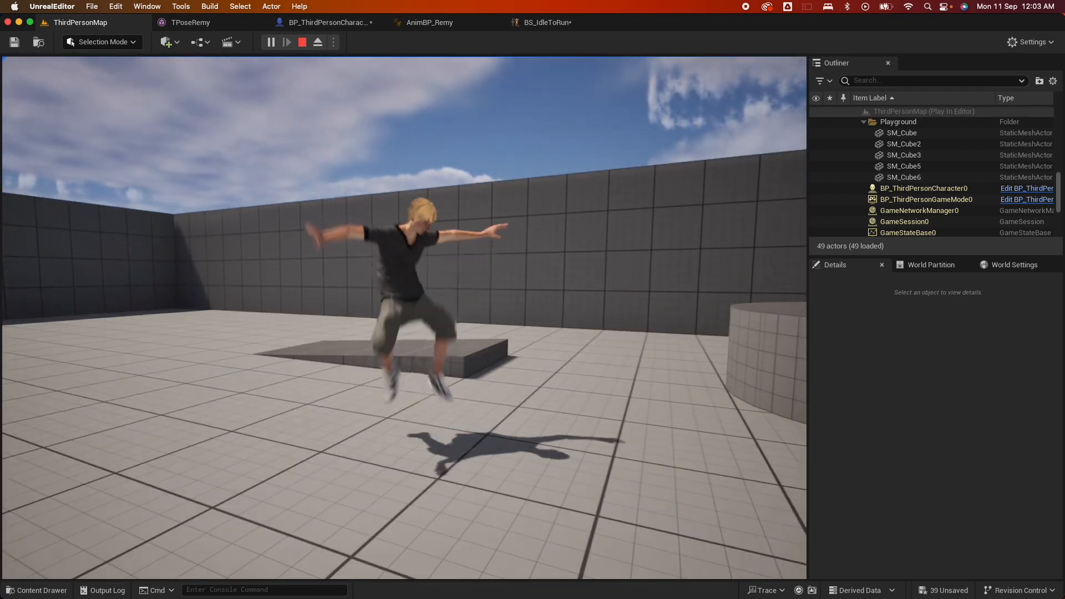
key(space)
key(space)
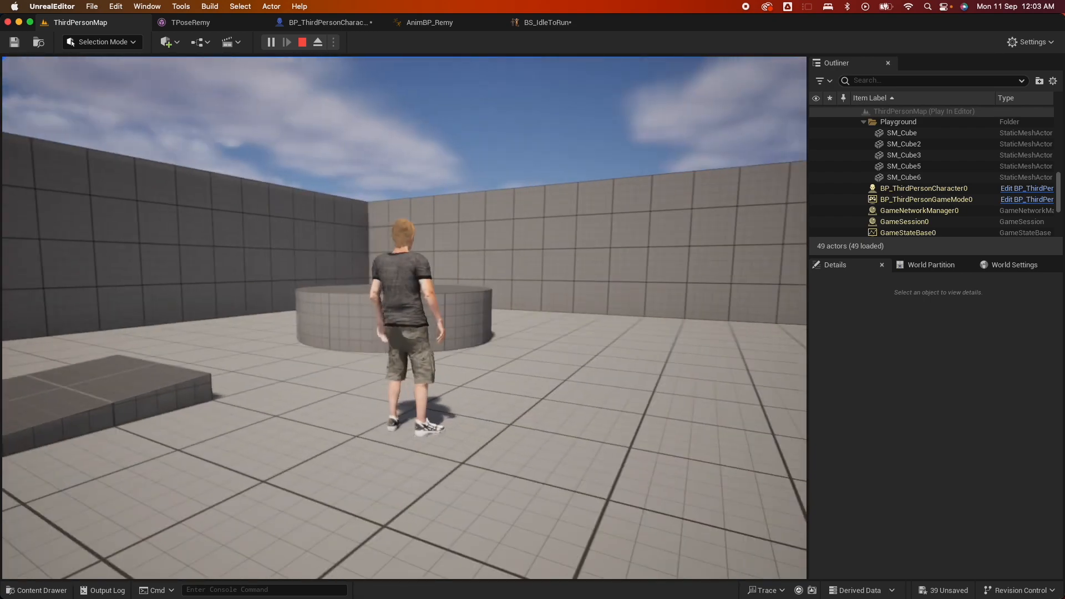
key(space)
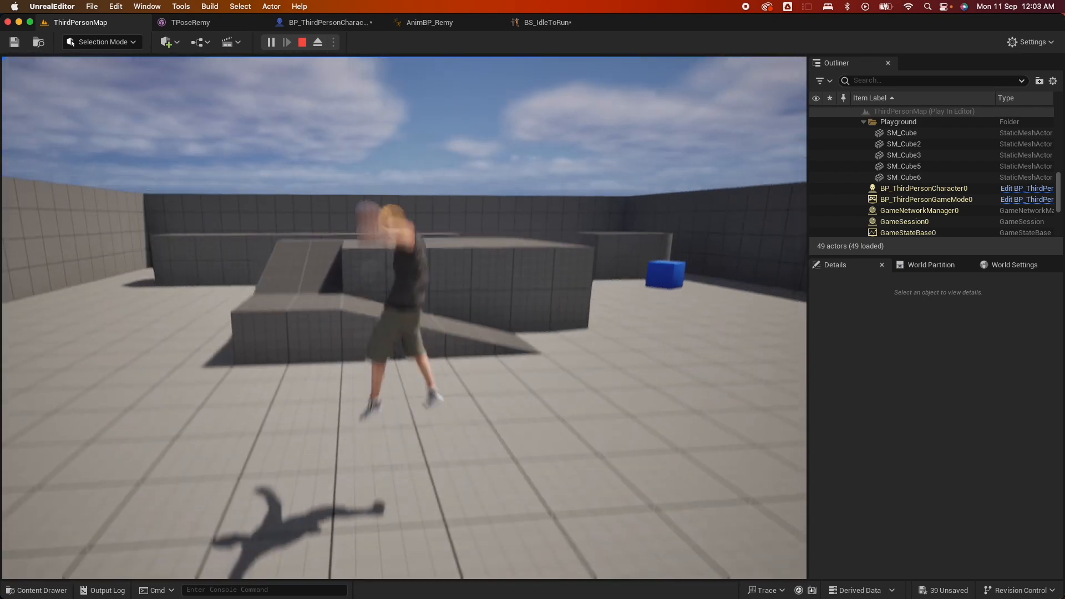
key(space)
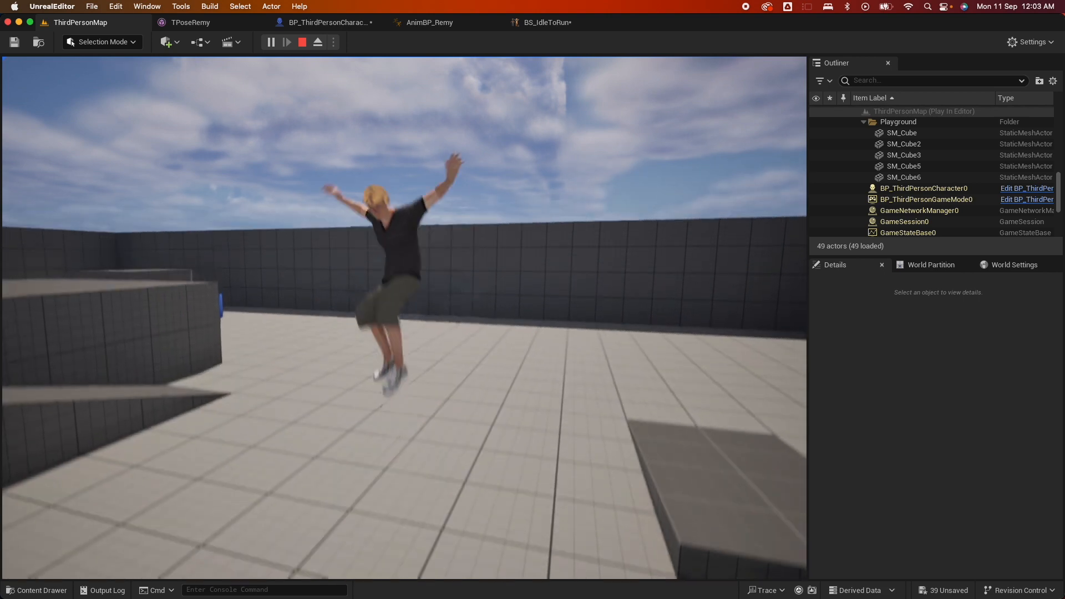
key(space)
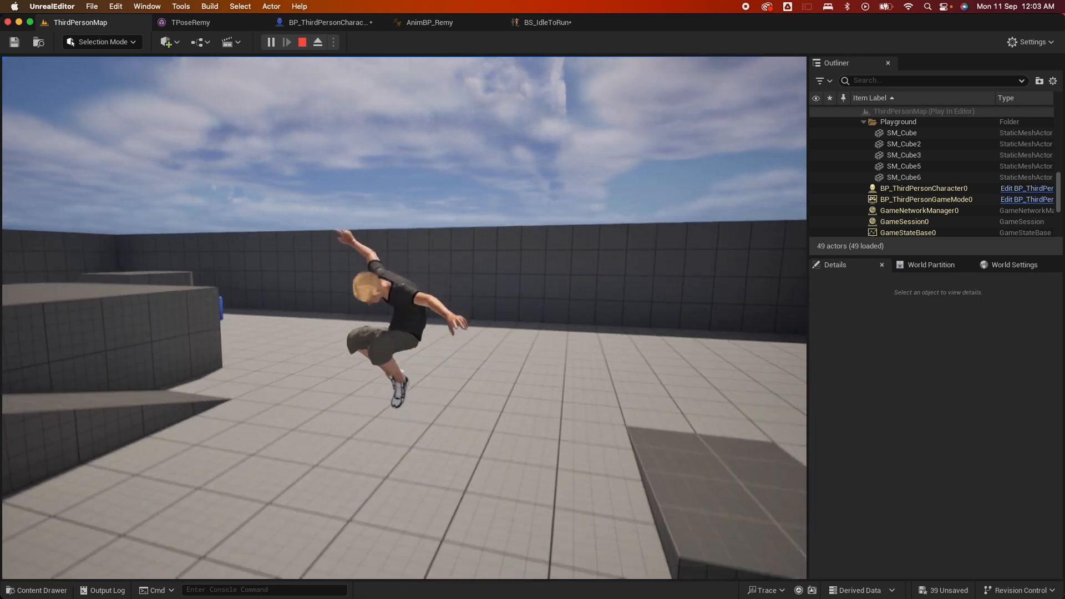
key(space)
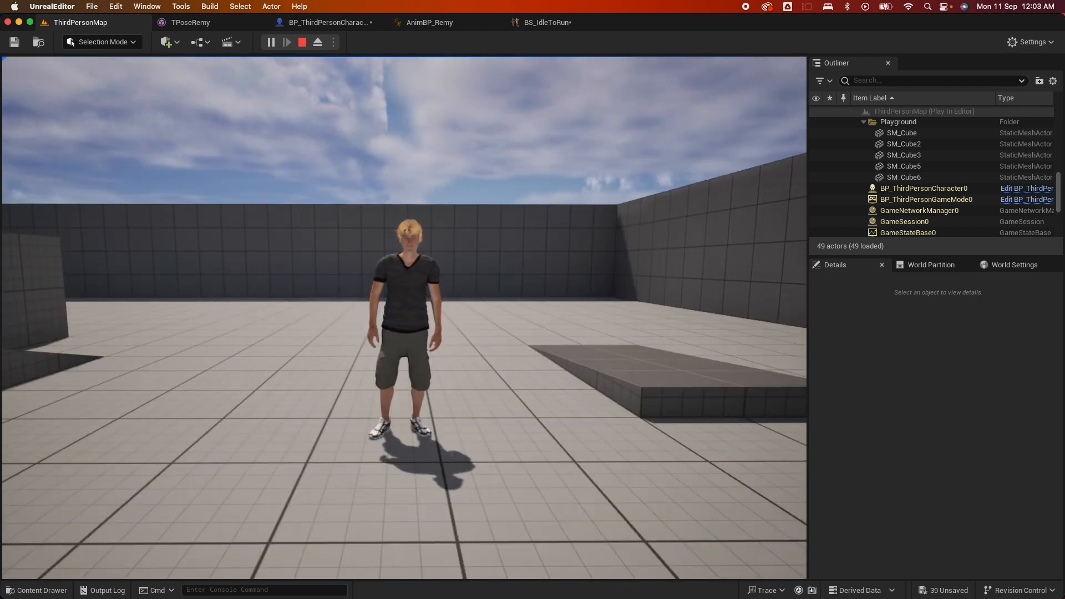
key(Escape)
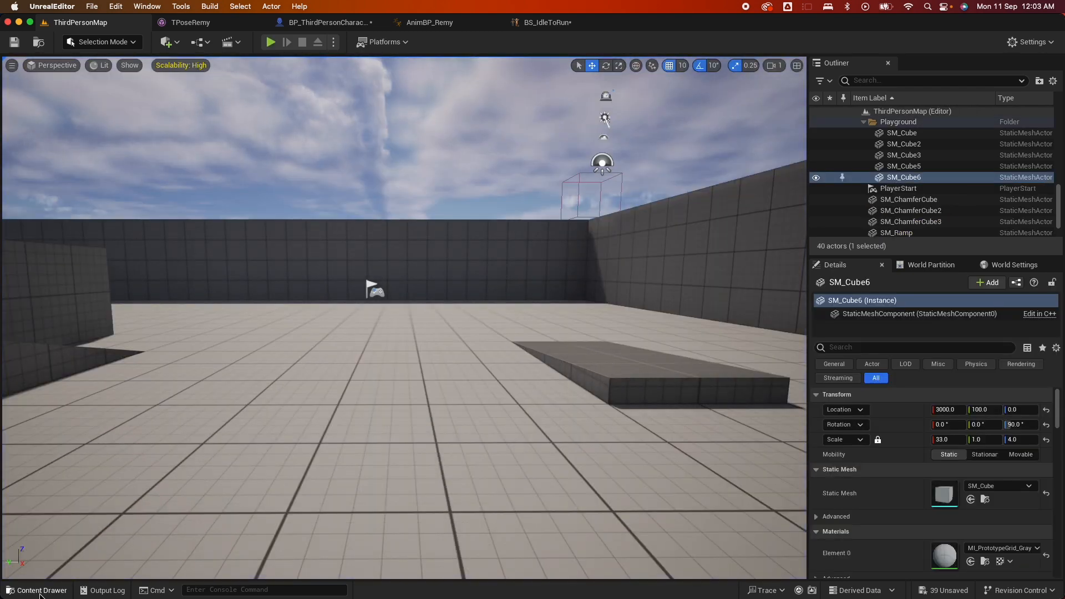
Step: Open the Falling_To_Landing animation from Main > Animations, set its Rate Scale to 4.0 and save it
click(44, 591)
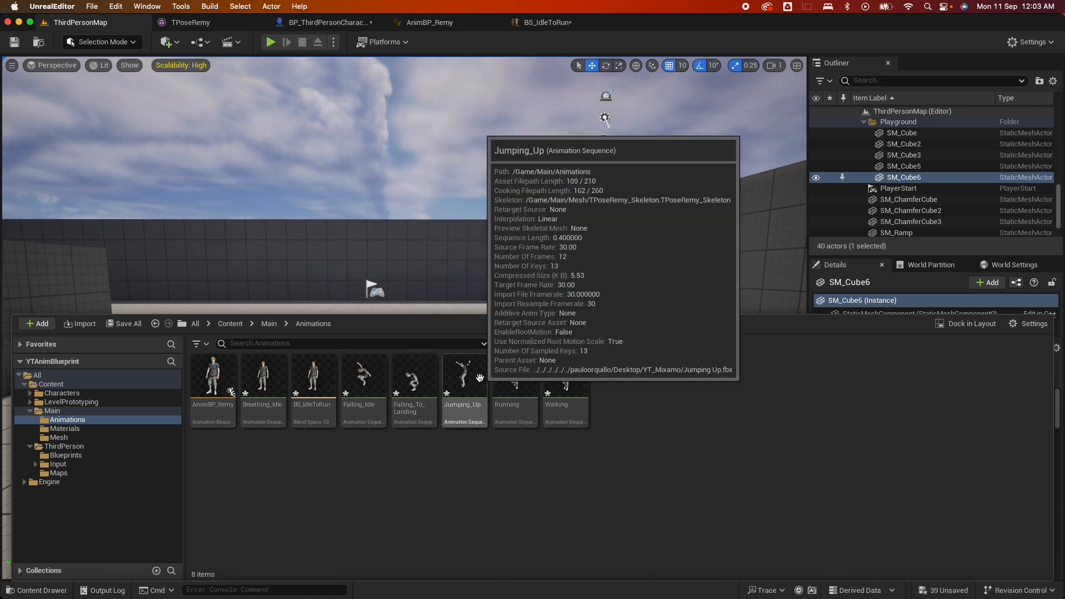
click(416, 380)
double_click(416, 380)
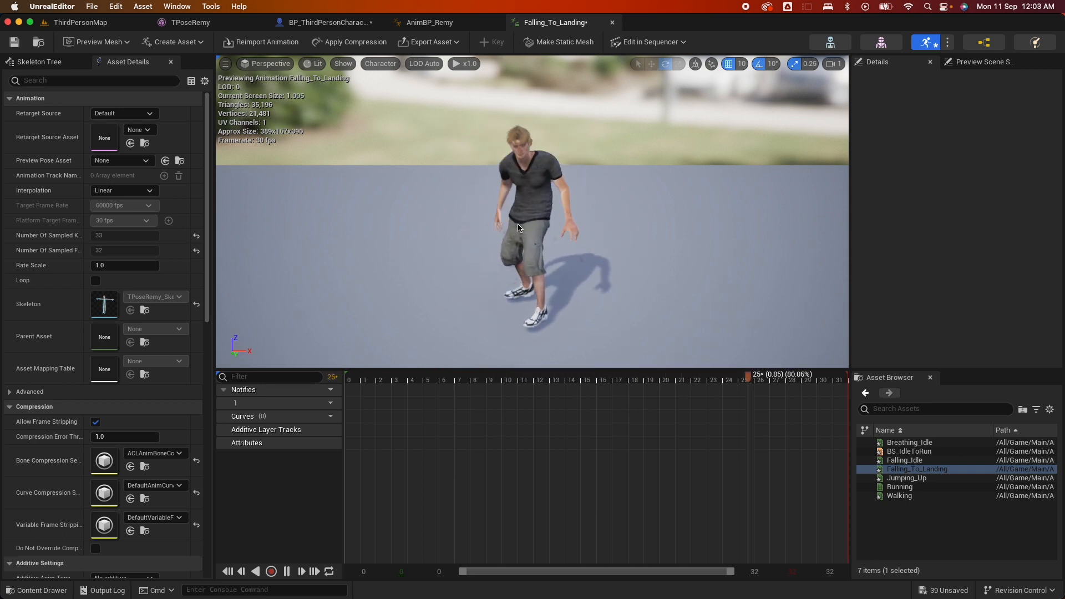
click(112, 266)
text(4)
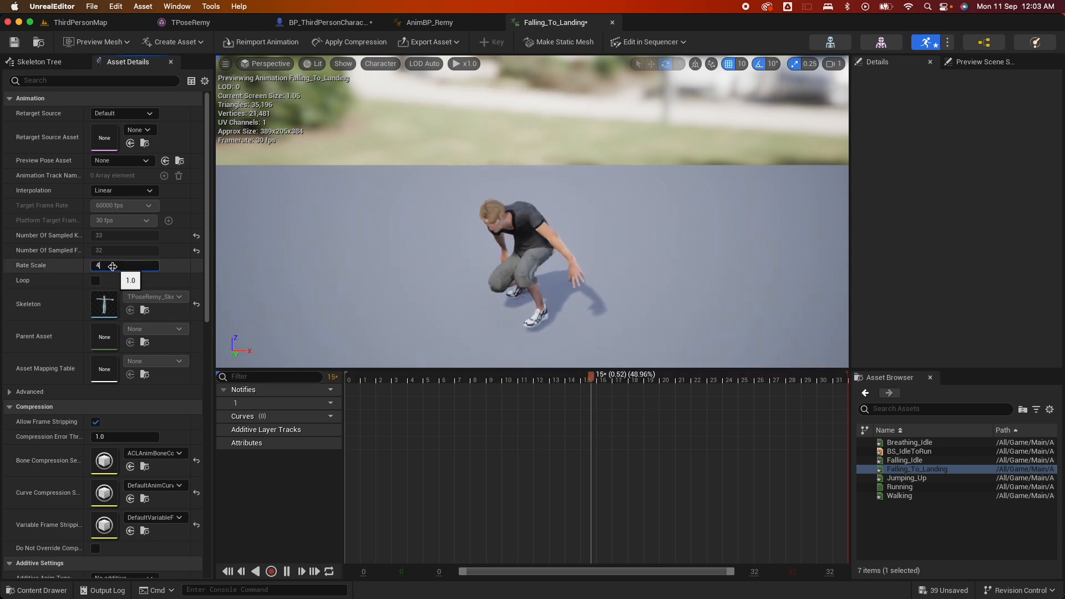
key(Return)
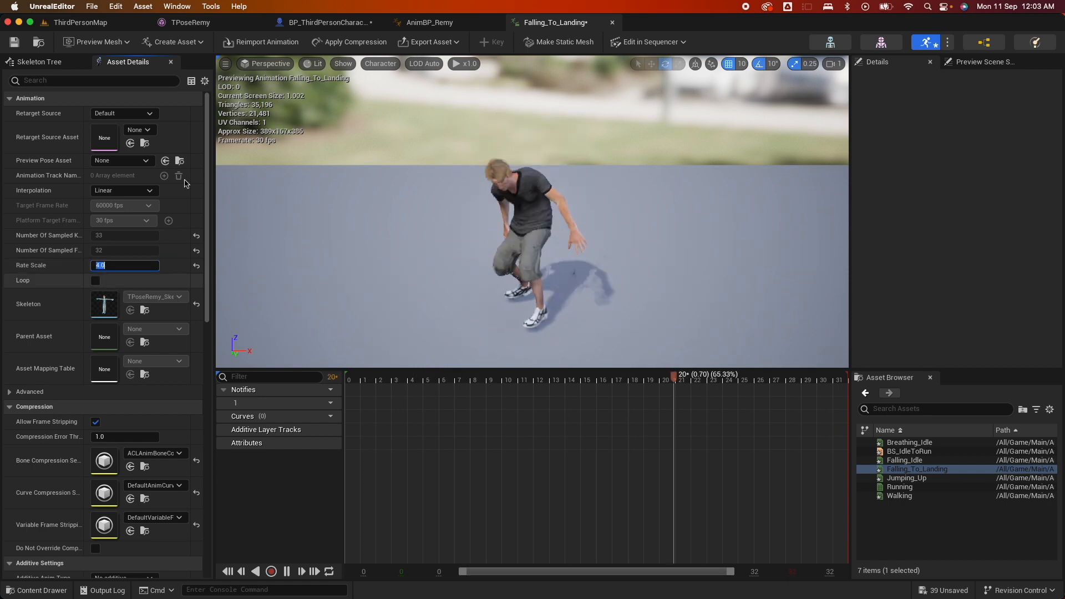
Step: Play ThirdPersonMap again, jump in place, run over the ramp and cylinder platform to check the faster landing animation, and stop the session
click(80, 22)
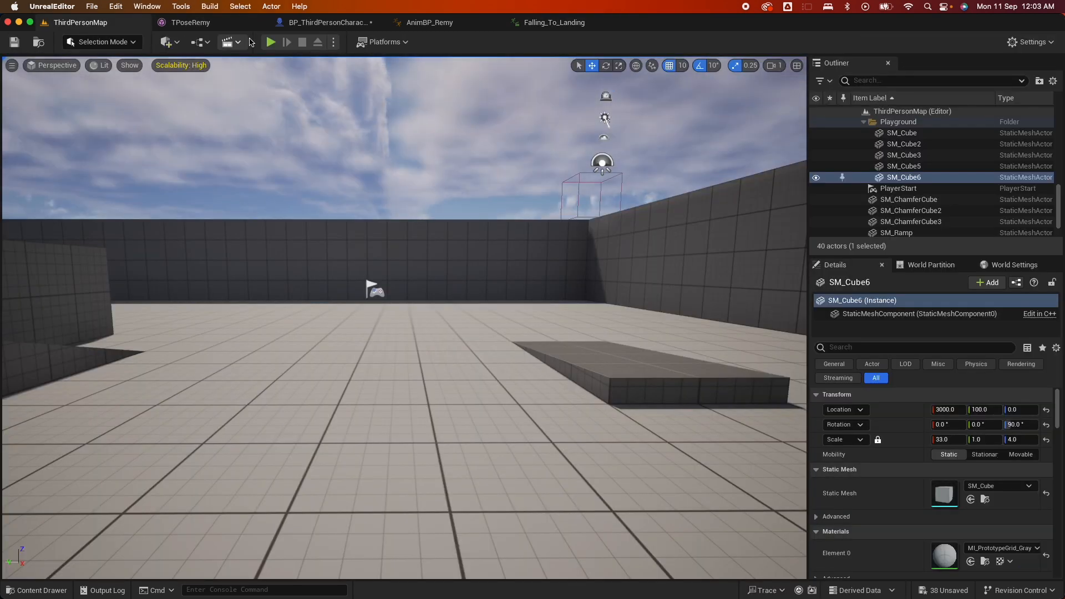
click(272, 43)
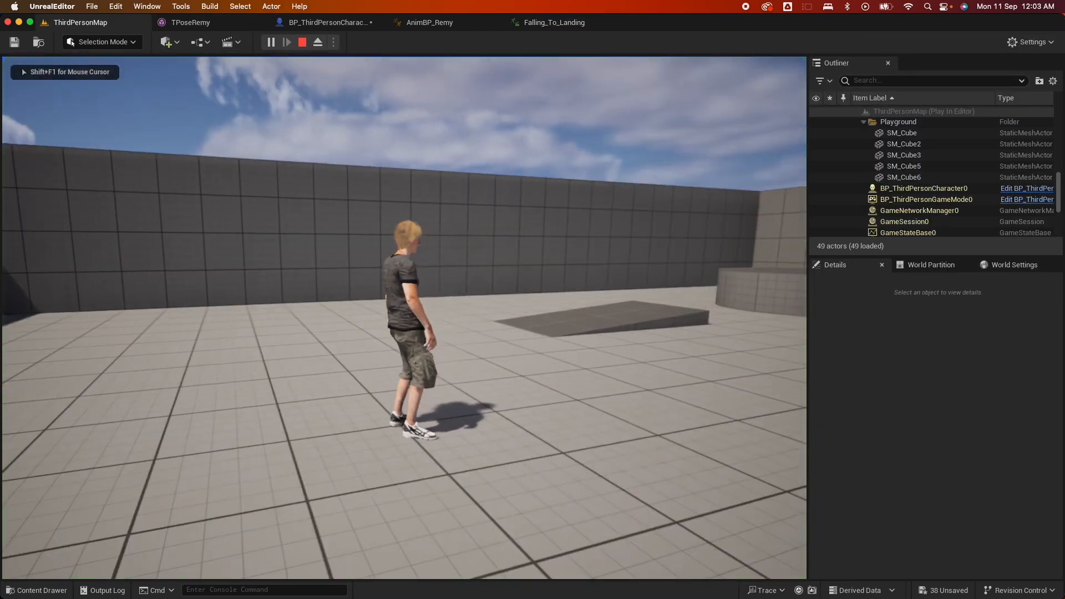
key(space)
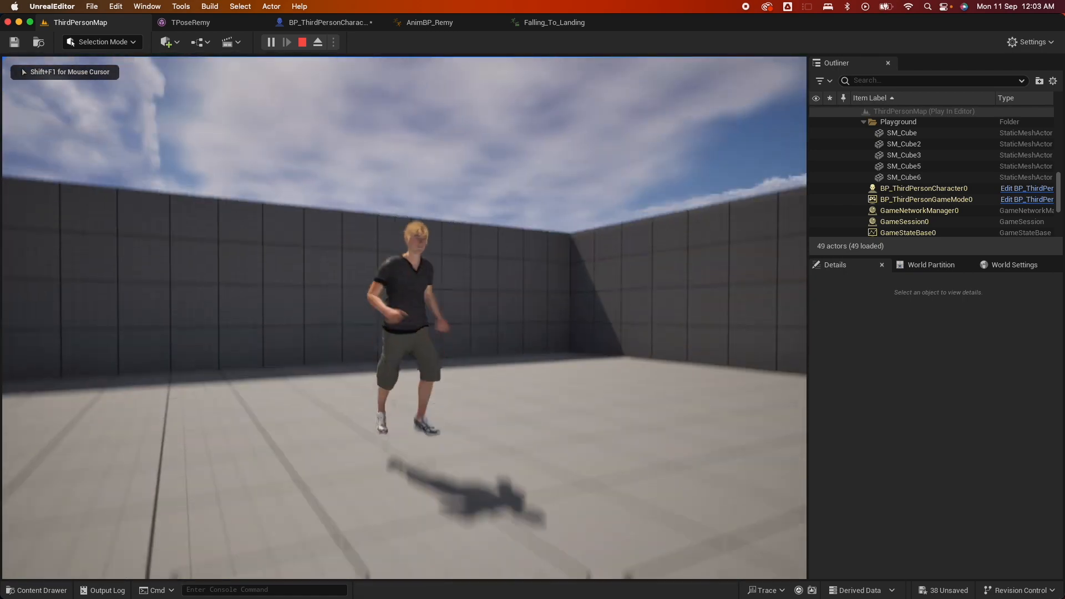
key(space)
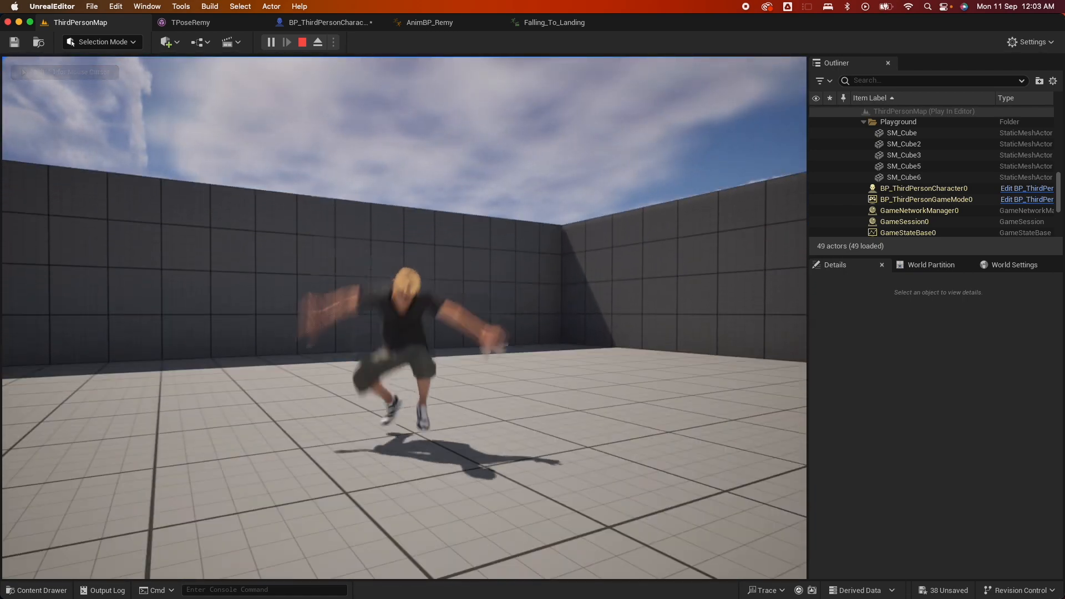
key(w)
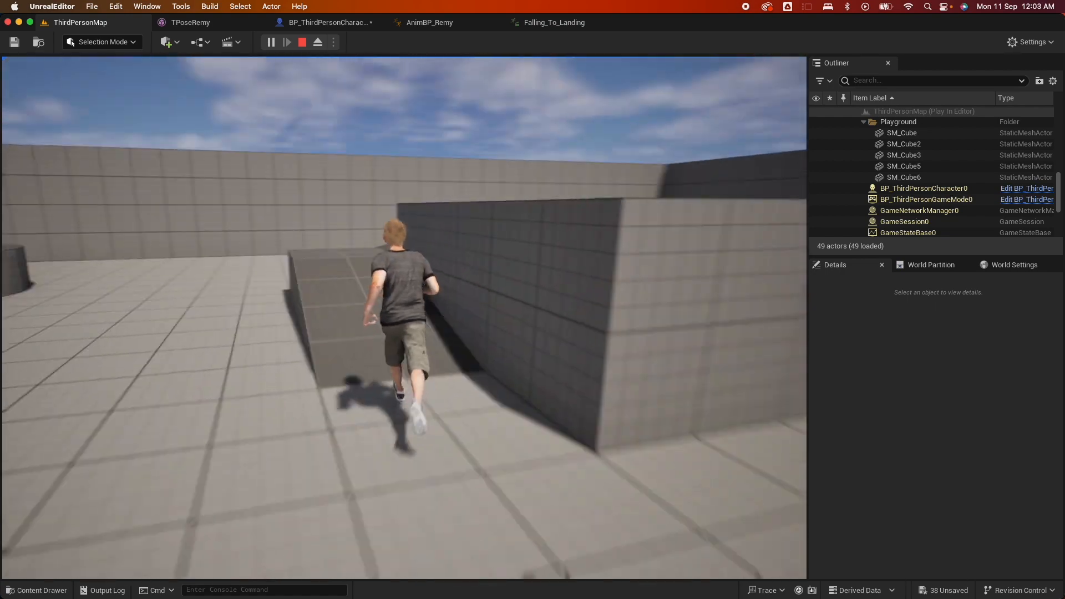
key(w)
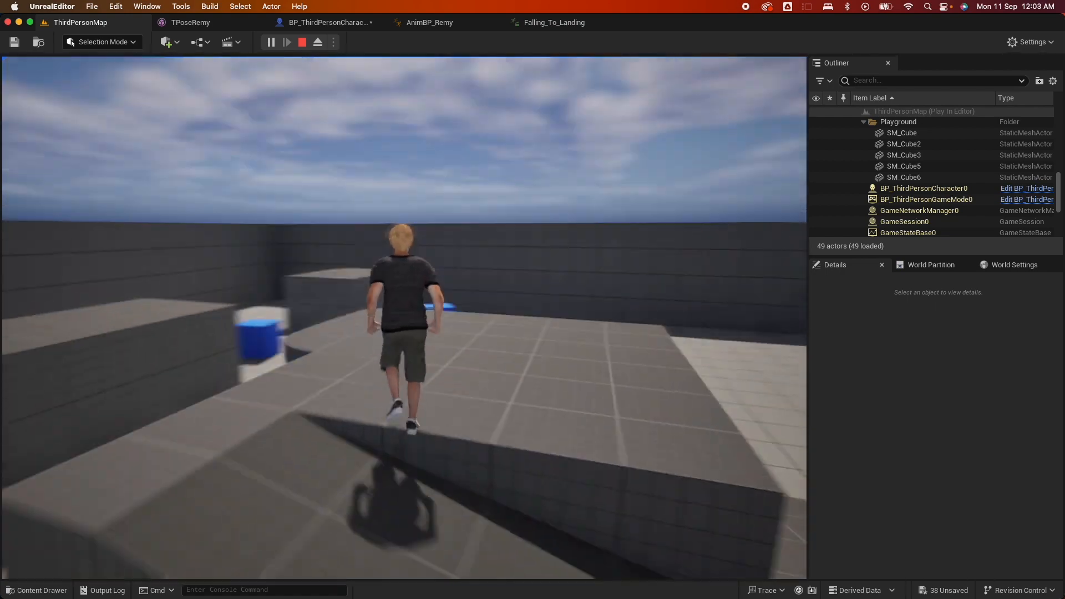
key(w)
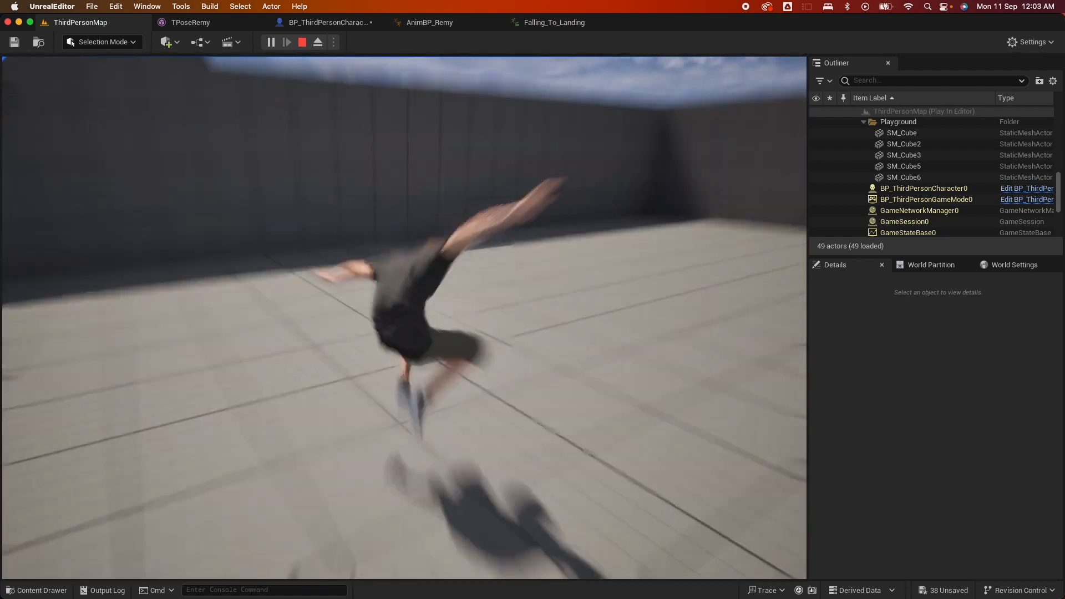
key(w)
key(space)
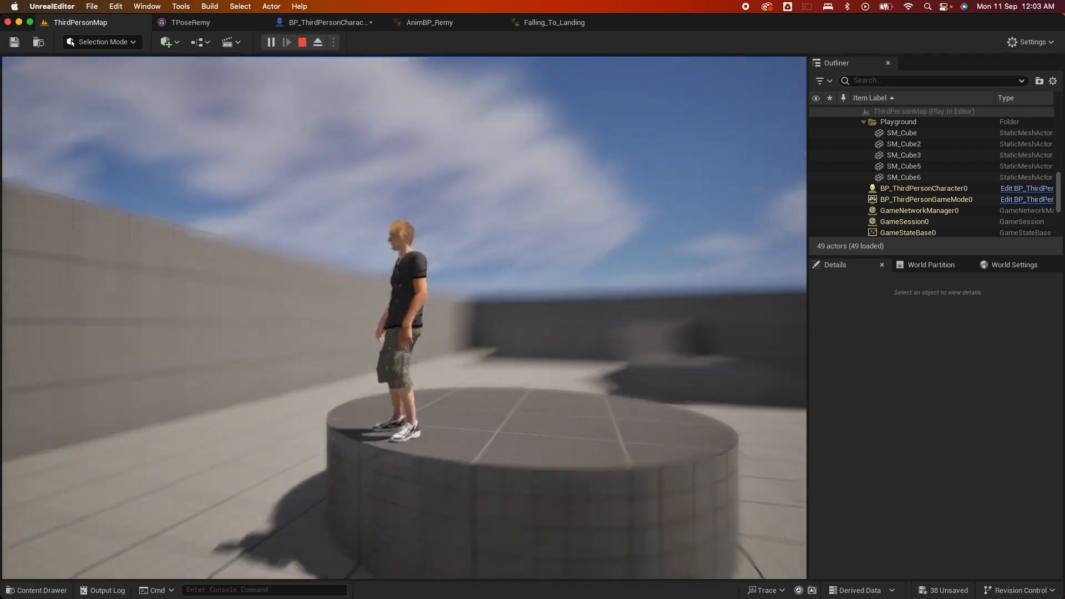
key(space)
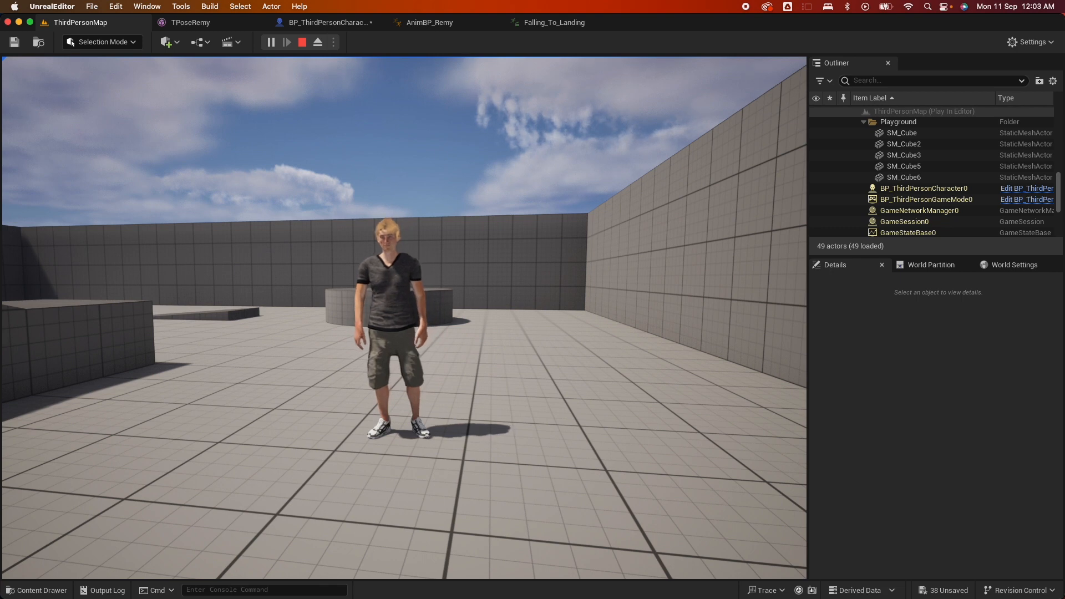
key(w)
key(s)
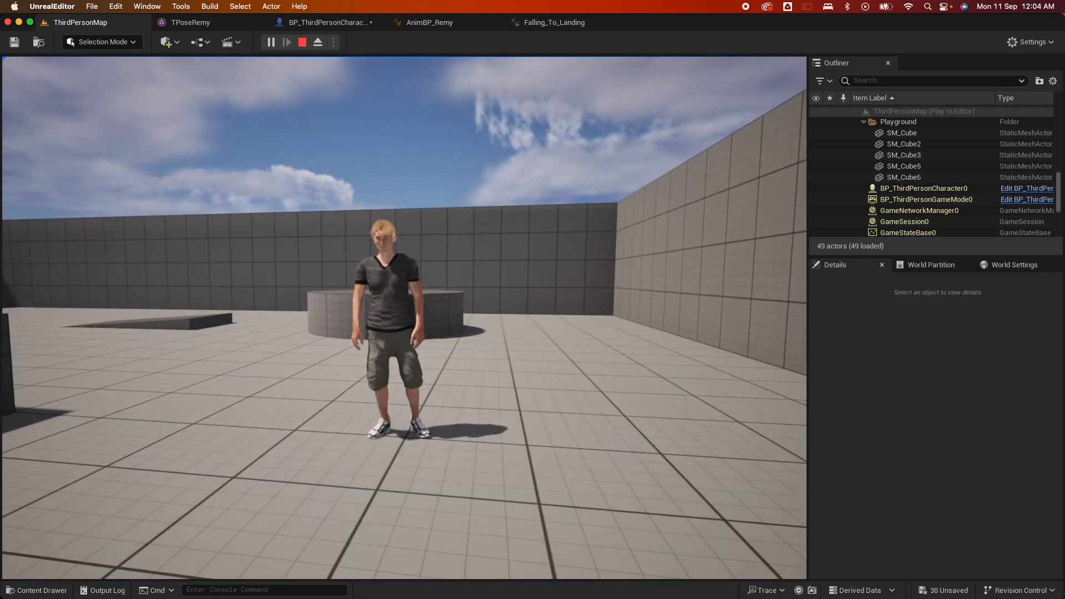
key(Escape)
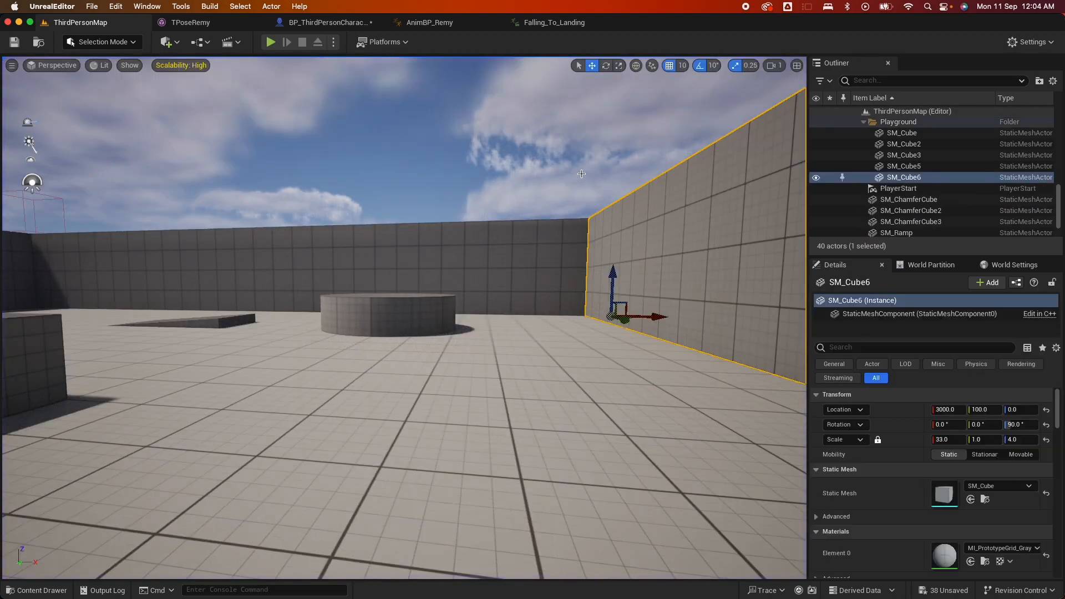
Step: Switch to the Mixamo page in Safari, look over the falling animations beside the Falling To Landing preview, and return to Unreal Editor
key(ctrl+Up)
click(258, 282)
scroll(257, 307, down, 3)
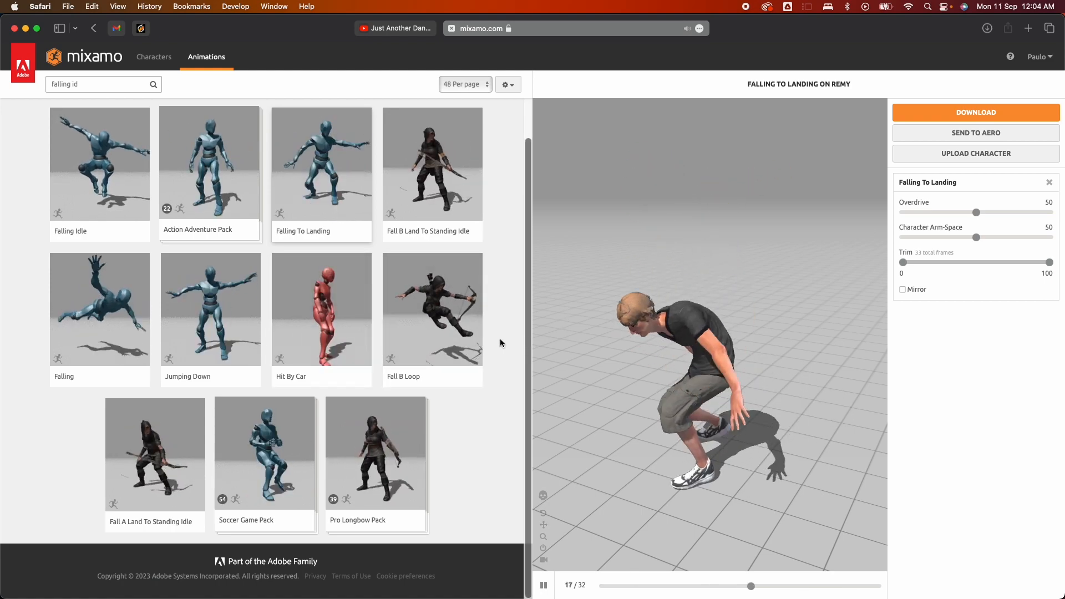
key(ctrl+Up)
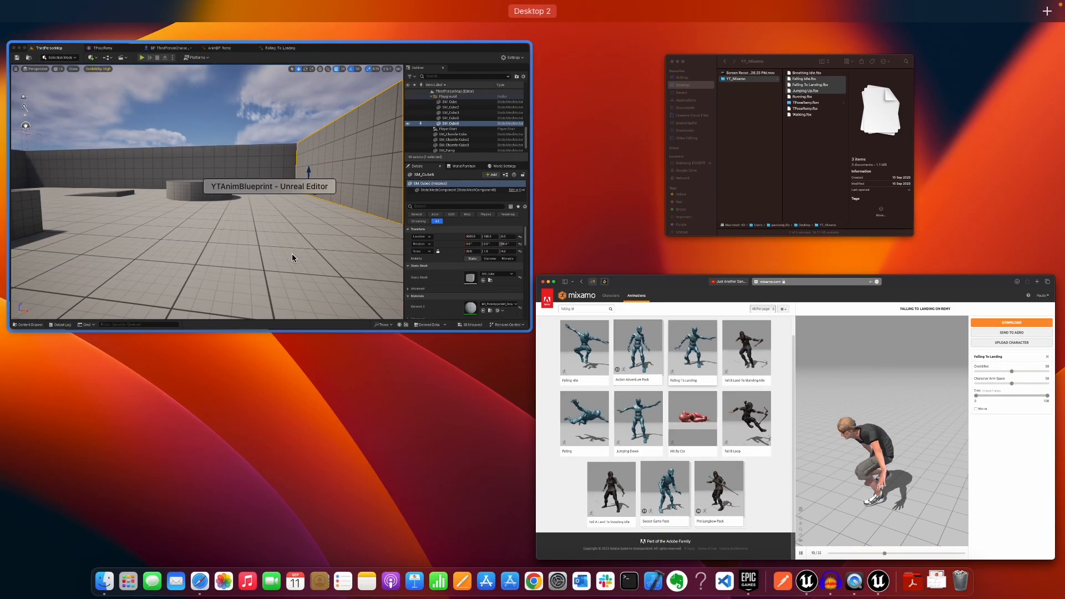
click(292, 257)
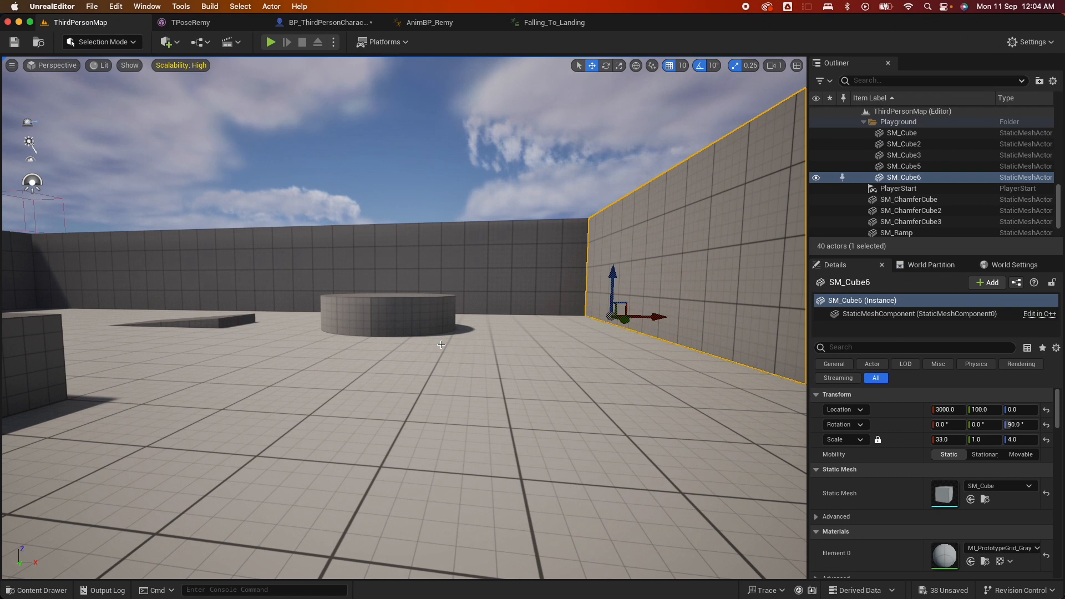